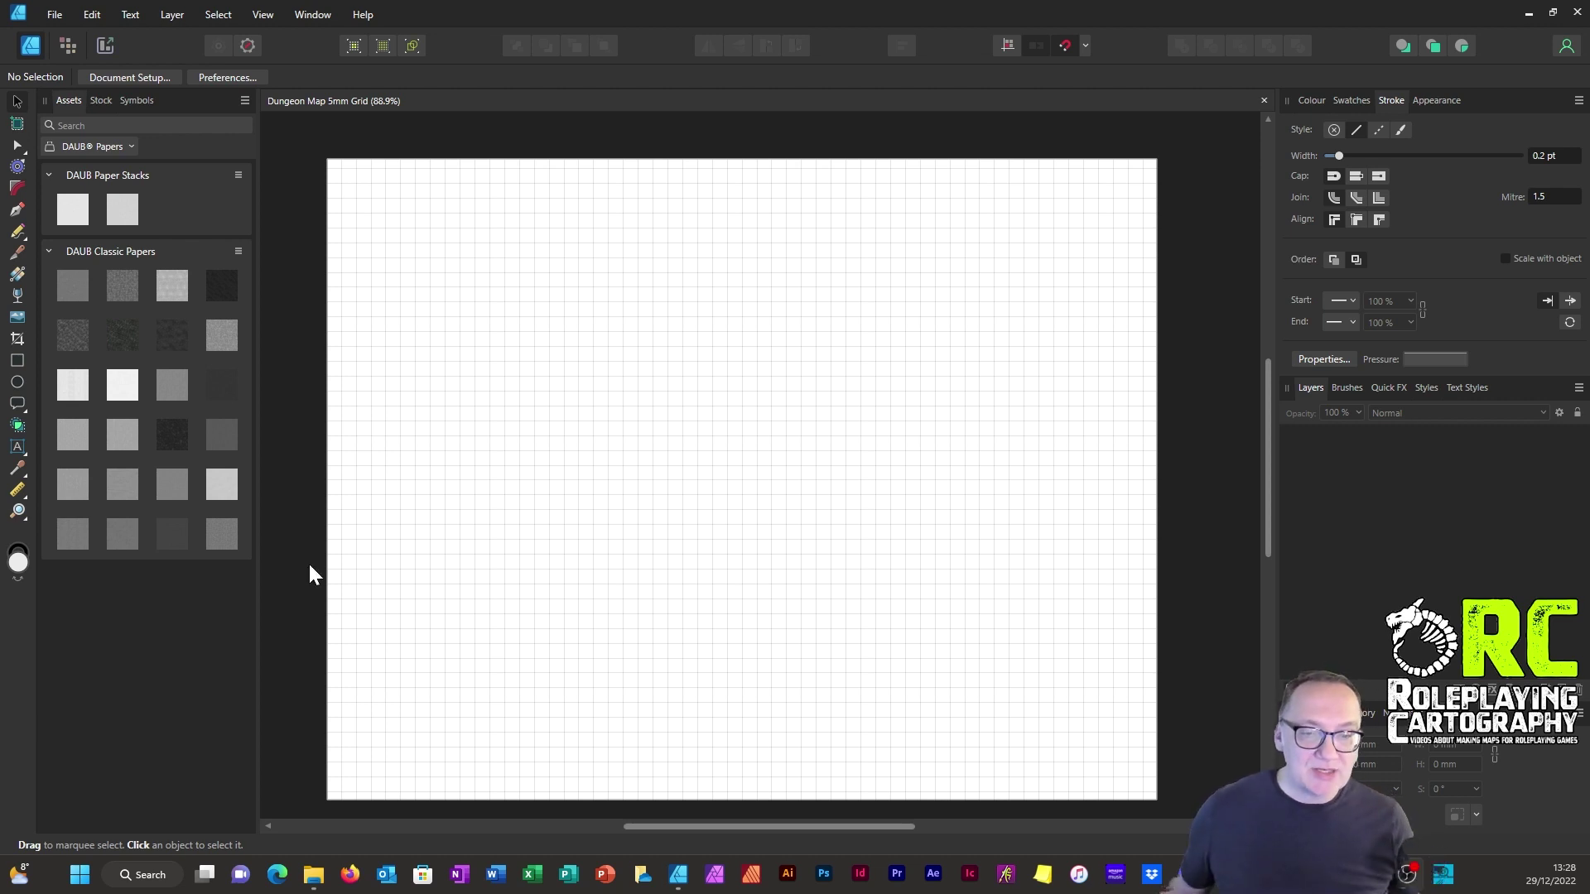
Draw a 25 × 35 mm room at the right and a 10 mm-high corridor running left, checking snapping options.
{"action": "left_click", "coordinate": [18, 360]}
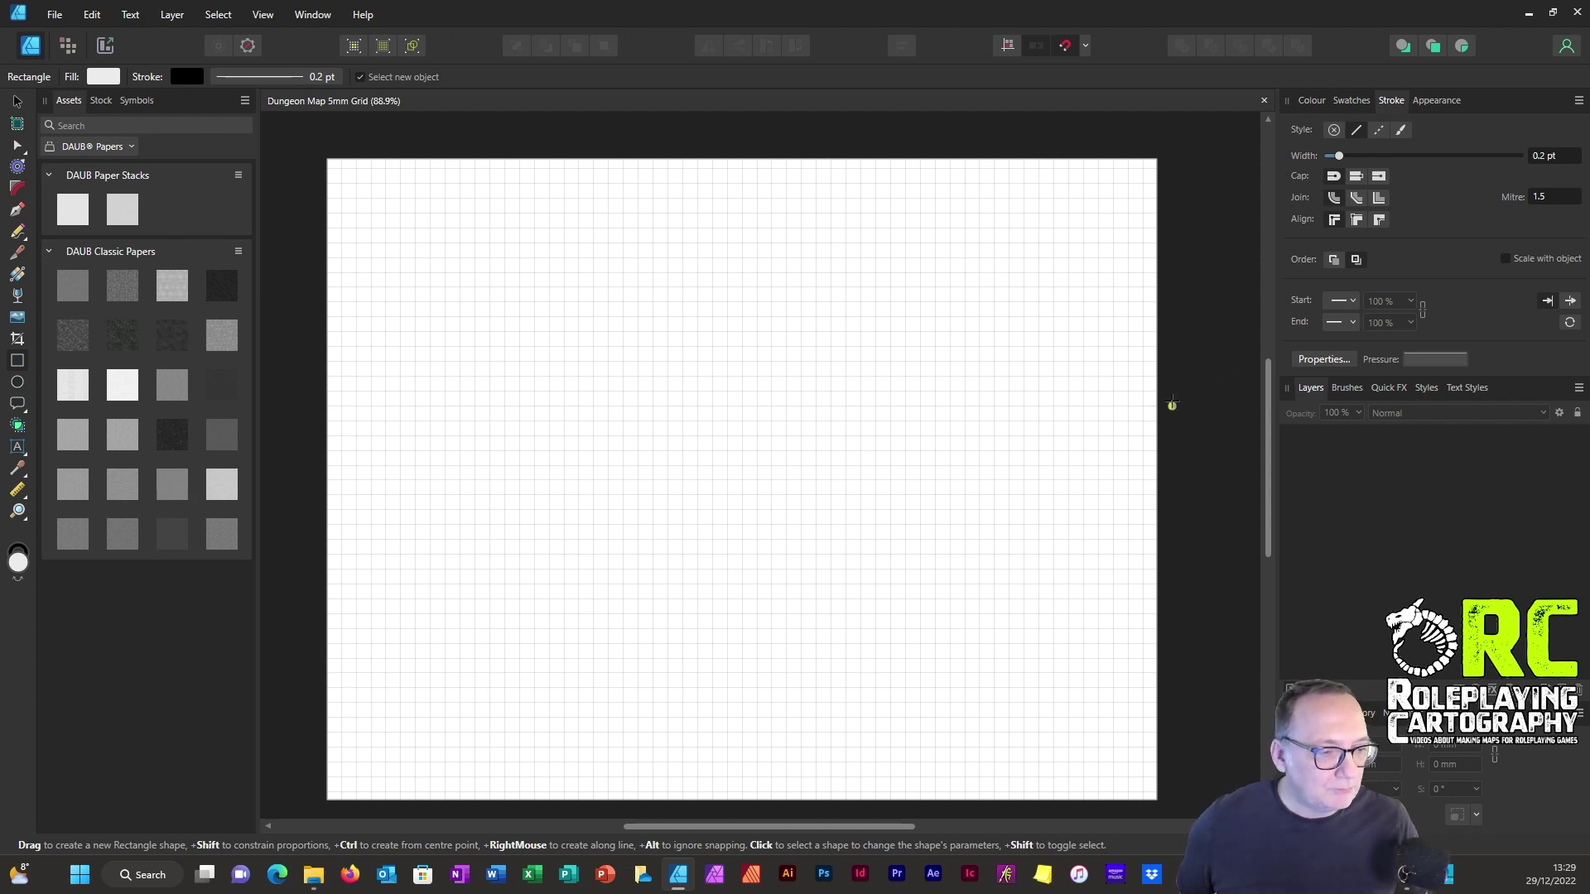
{"action": "left_click_drag", "start_coordinate": [1172, 406], "coordinate": [1100, 508]}
{"action": "left_click_drag", "start_coordinate": [1193, 437], "coordinate": [800, 466]}
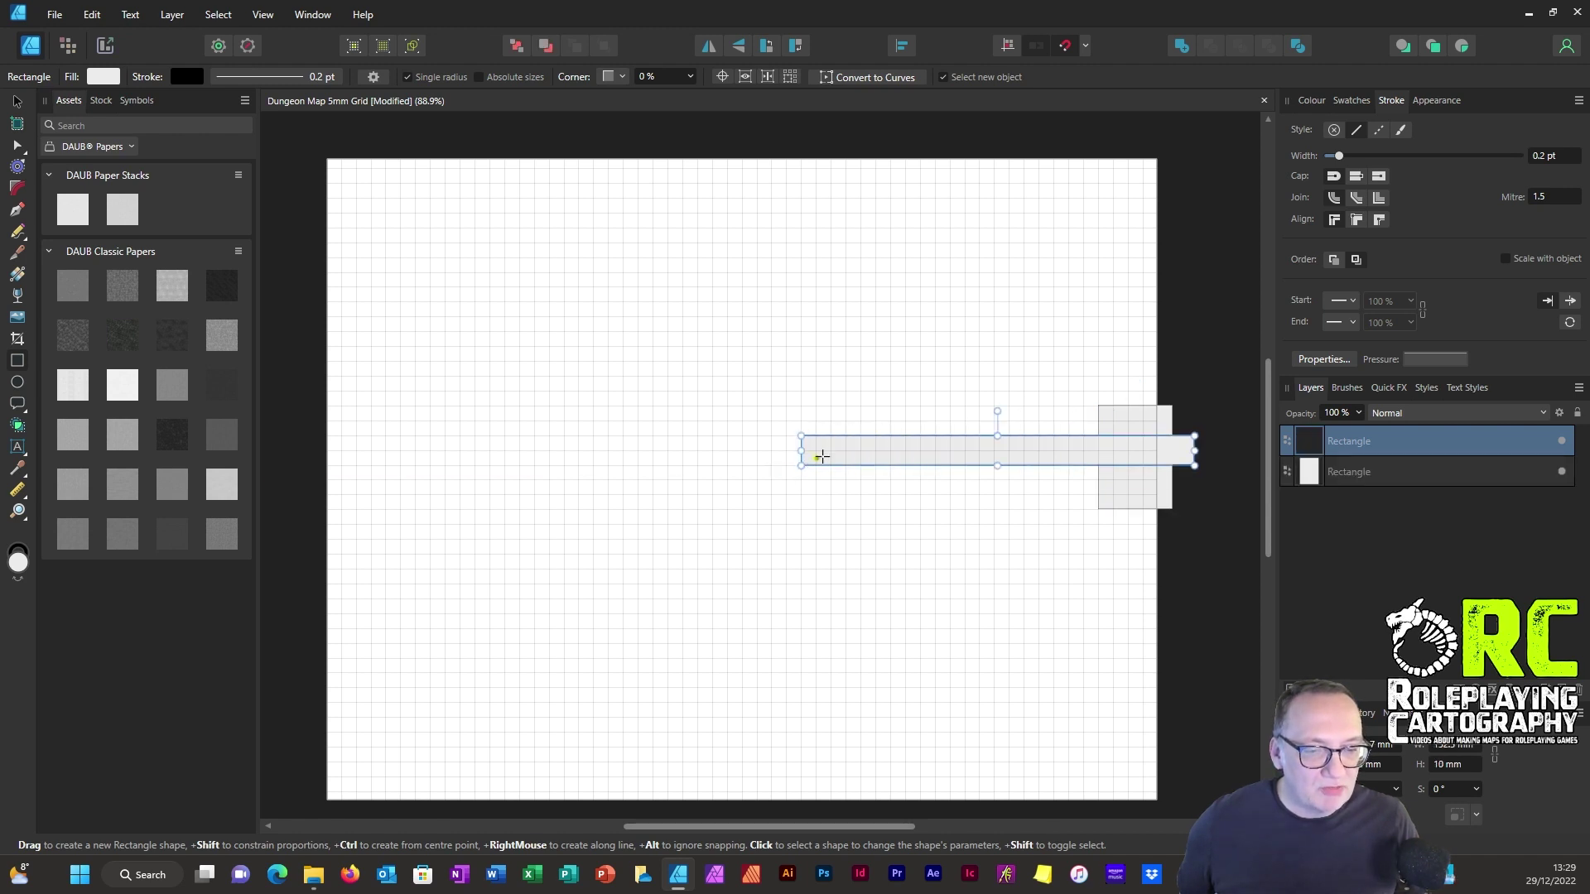
{"action": "left_click", "coordinate": [1085, 47]}
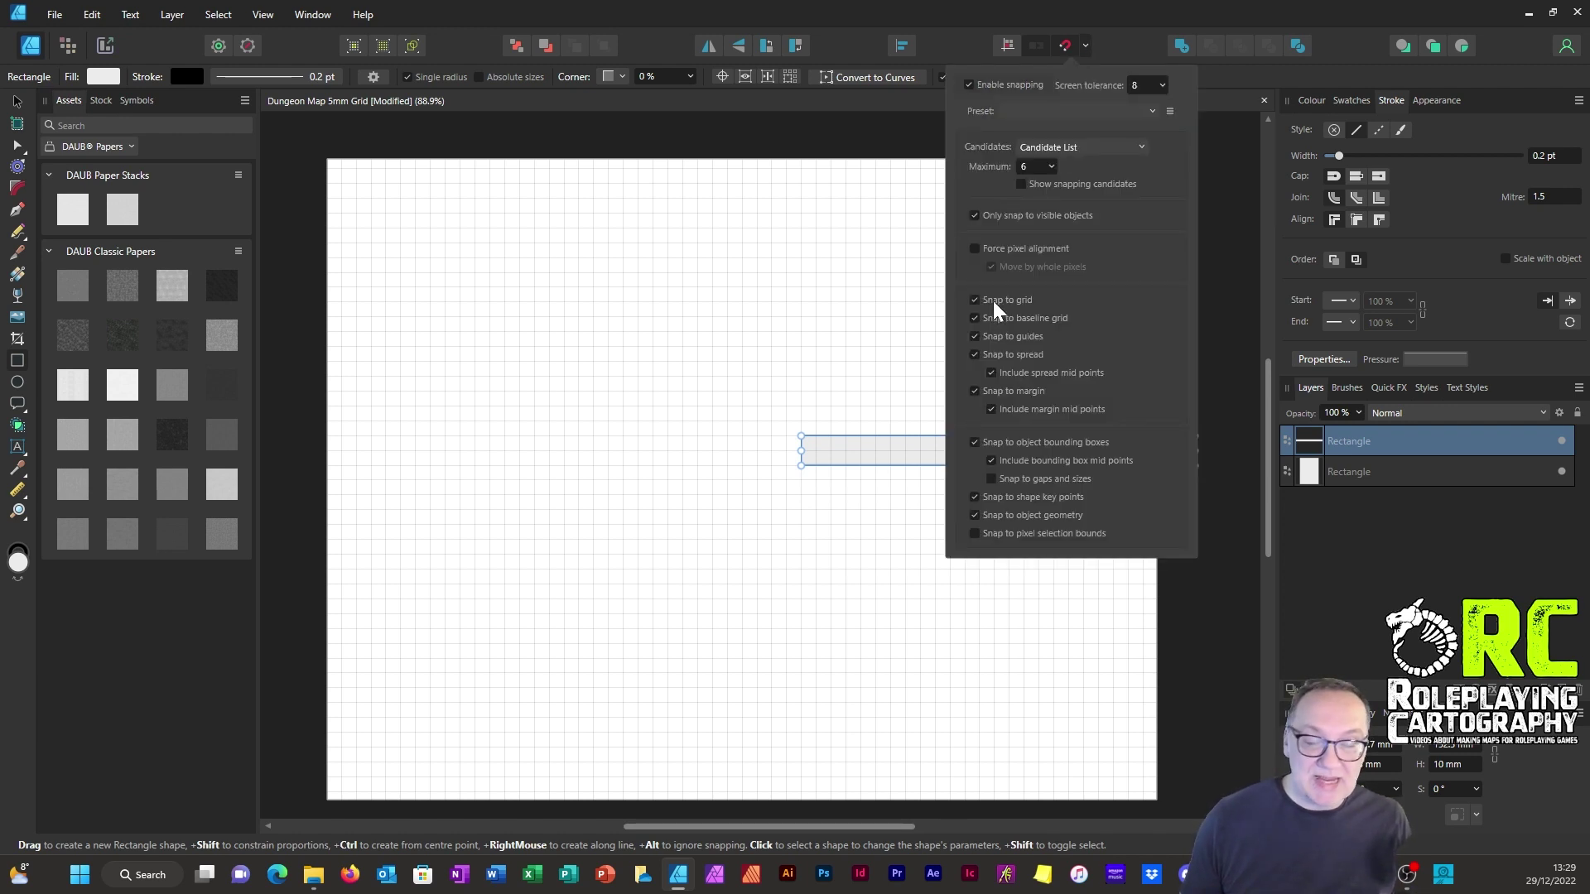
{"action": "left_click", "coordinate": [15, 358]}
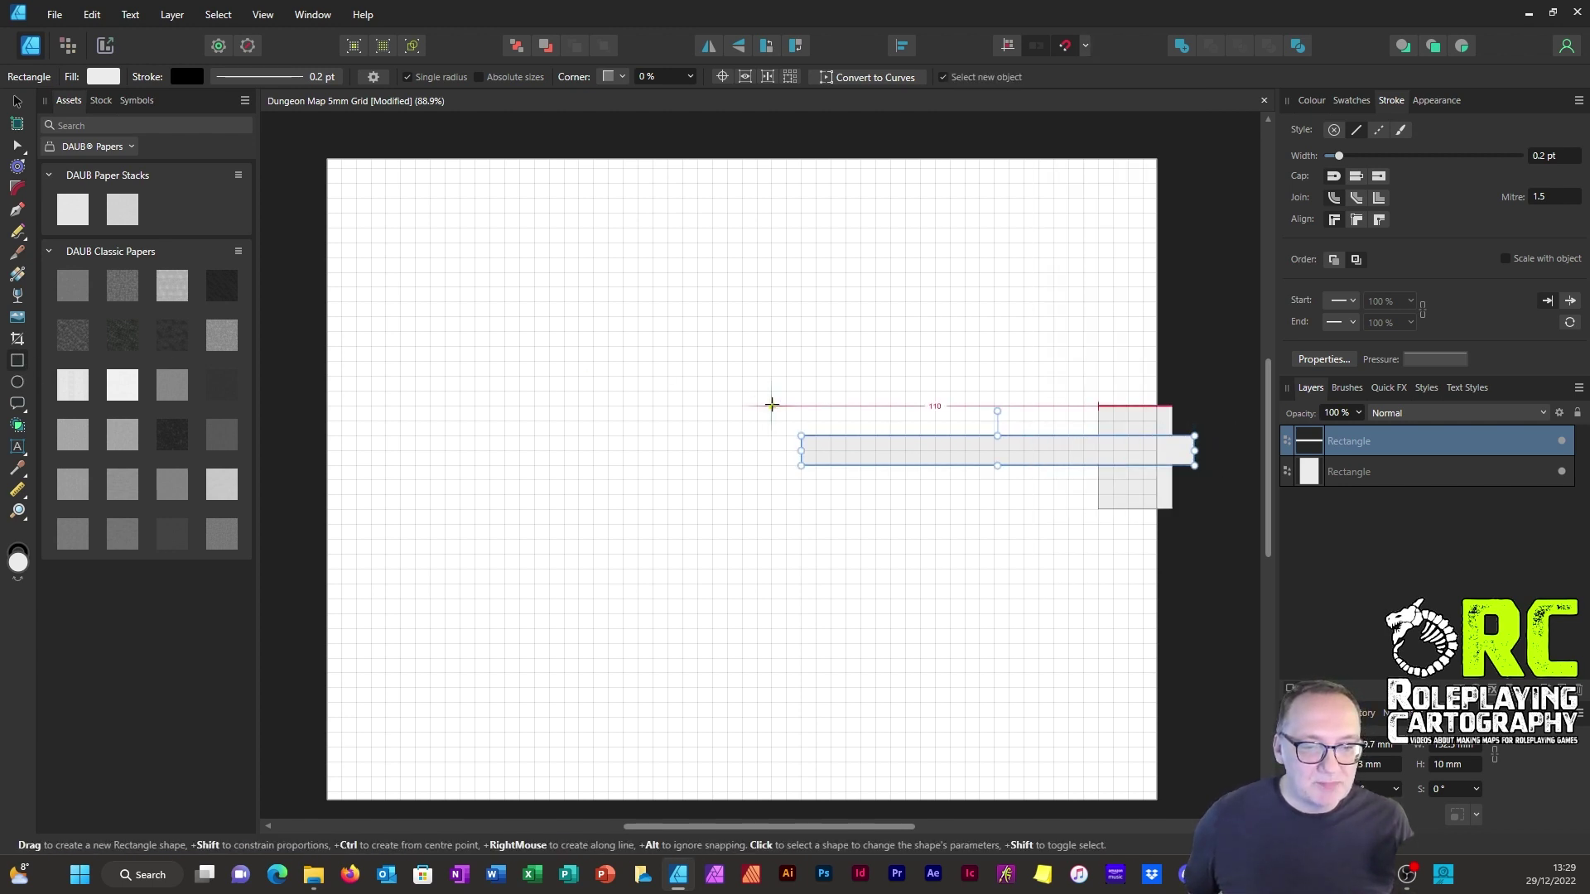
Add a central room on the corridor with a side corridor, two upward passages and a small lower room.
{"action": "left_click_drag", "start_coordinate": [772, 405], "coordinate": [861, 510]}
{"action": "left_click_drag", "start_coordinate": [606, 450], "coordinate": [801, 465]}
{"action": "left_click_drag", "start_coordinate": [801, 329], "coordinate": [832, 436]}
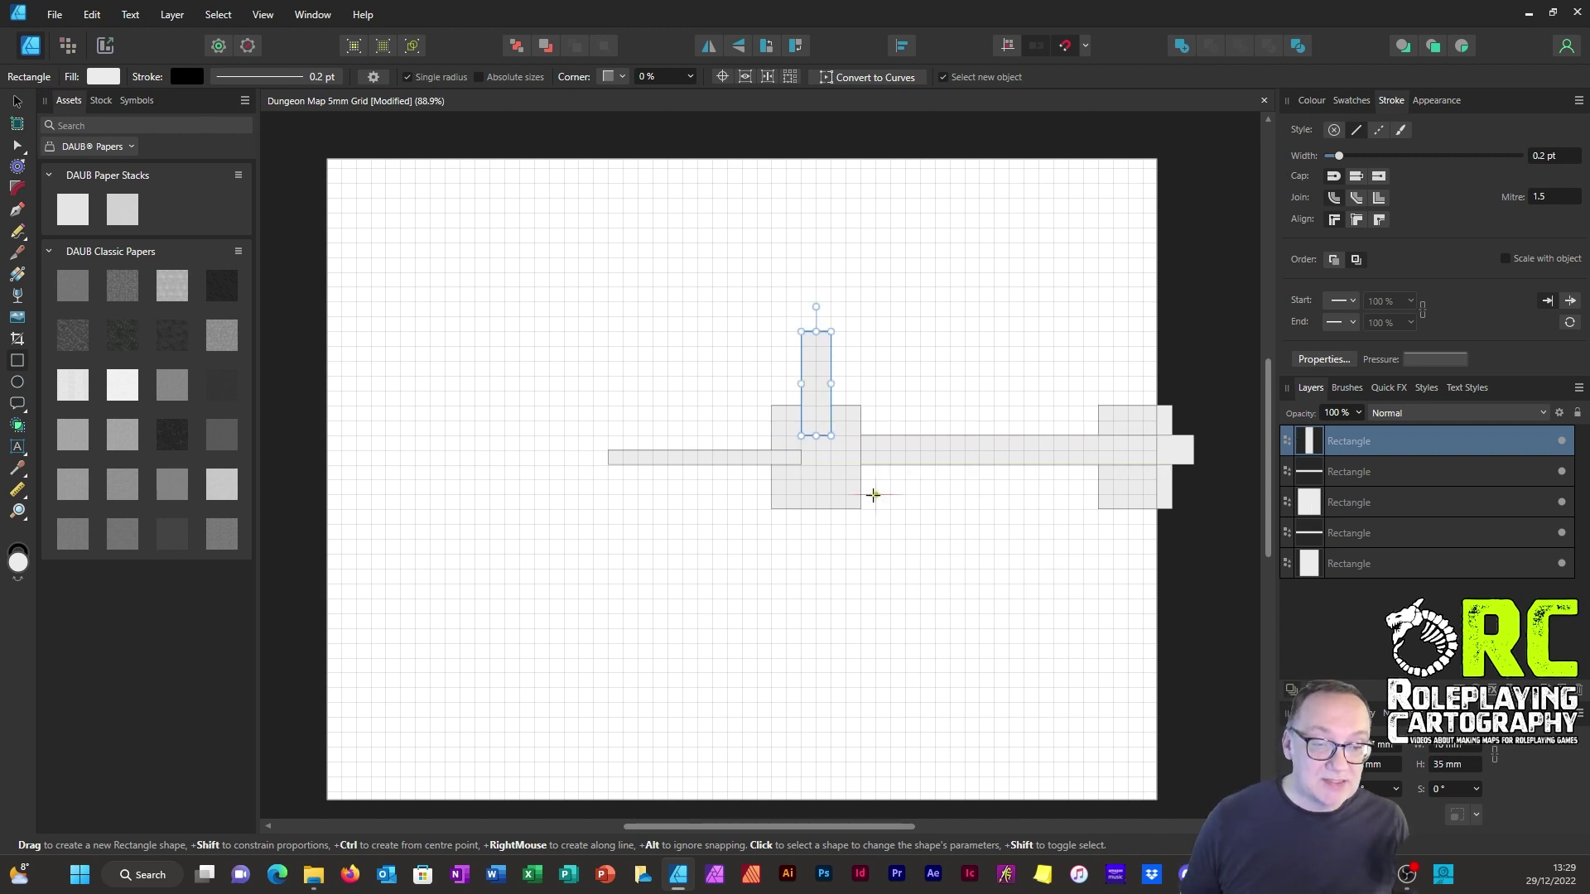
{"action": "left_click_drag", "start_coordinate": [728, 494], "coordinate": [802, 537]}
{"action": "scroll", "coordinate": [1011, 472], "scroll_direction": "up", "scroll_amount": 3}
{"action": "scroll", "coordinate": [614, 356], "scroll_direction": "down", "scroll_amount": 2}
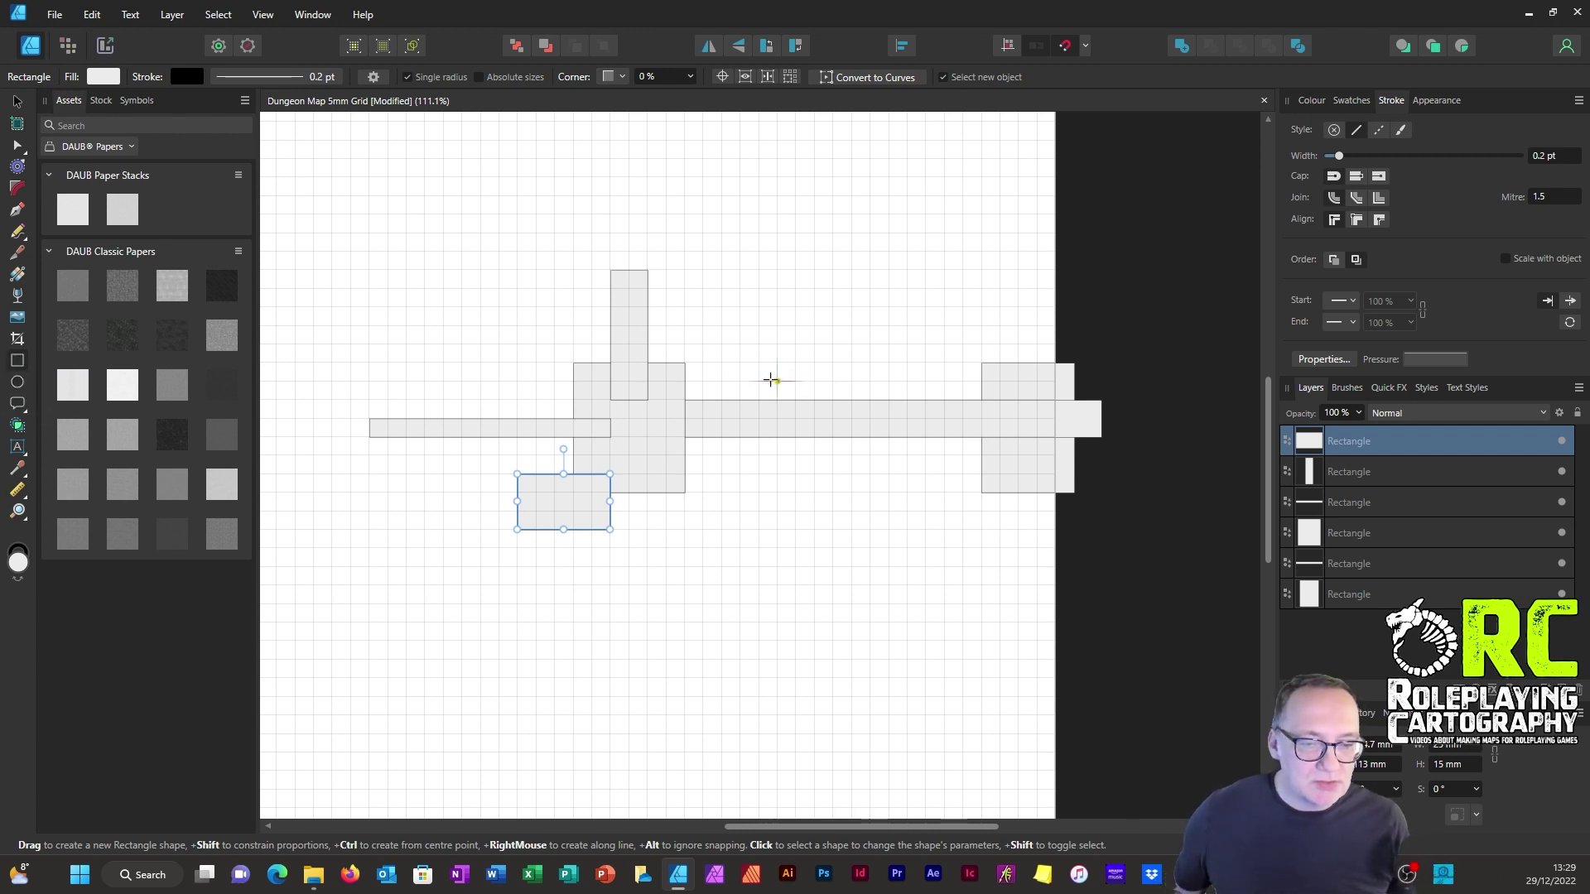
{"action": "left_click_drag", "start_coordinate": [777, 419], "coordinate": [815, 269]}
{"action": "scroll", "coordinate": [883, 307], "scroll_direction": "down", "scroll_amount": 3}
{"action": "scroll", "coordinate": [565, 304], "scroll_direction": "up", "scroll_amount": 3}
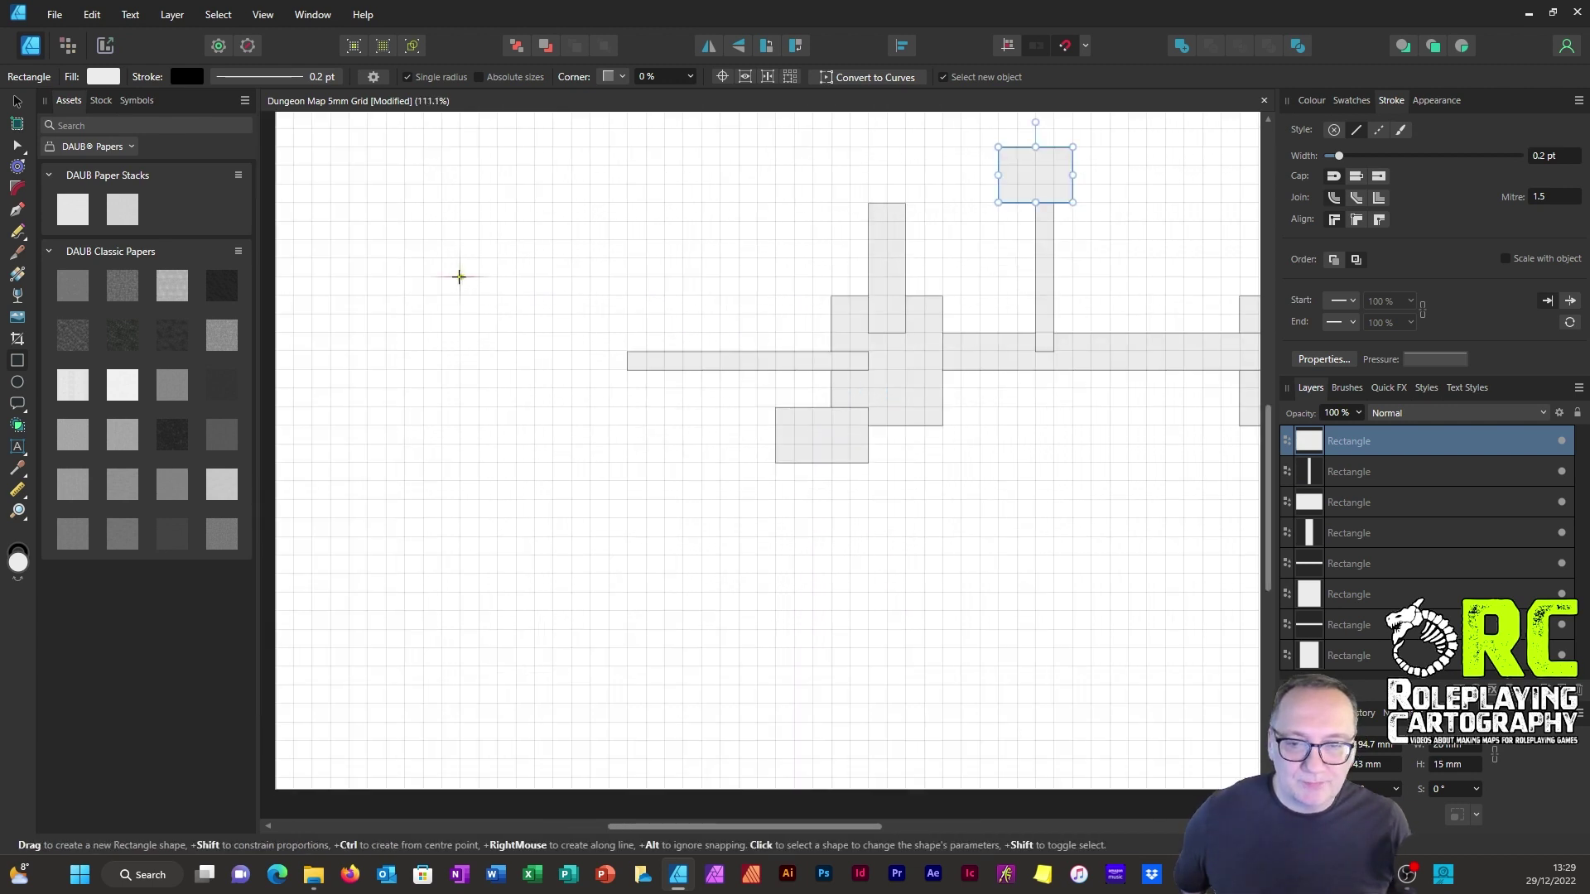
Draw a large left room with left and top alcoves, cloning the top alcove to its bottom edge.
{"action": "left_click_drag", "start_coordinate": [460, 276], "coordinate": [646, 444]}
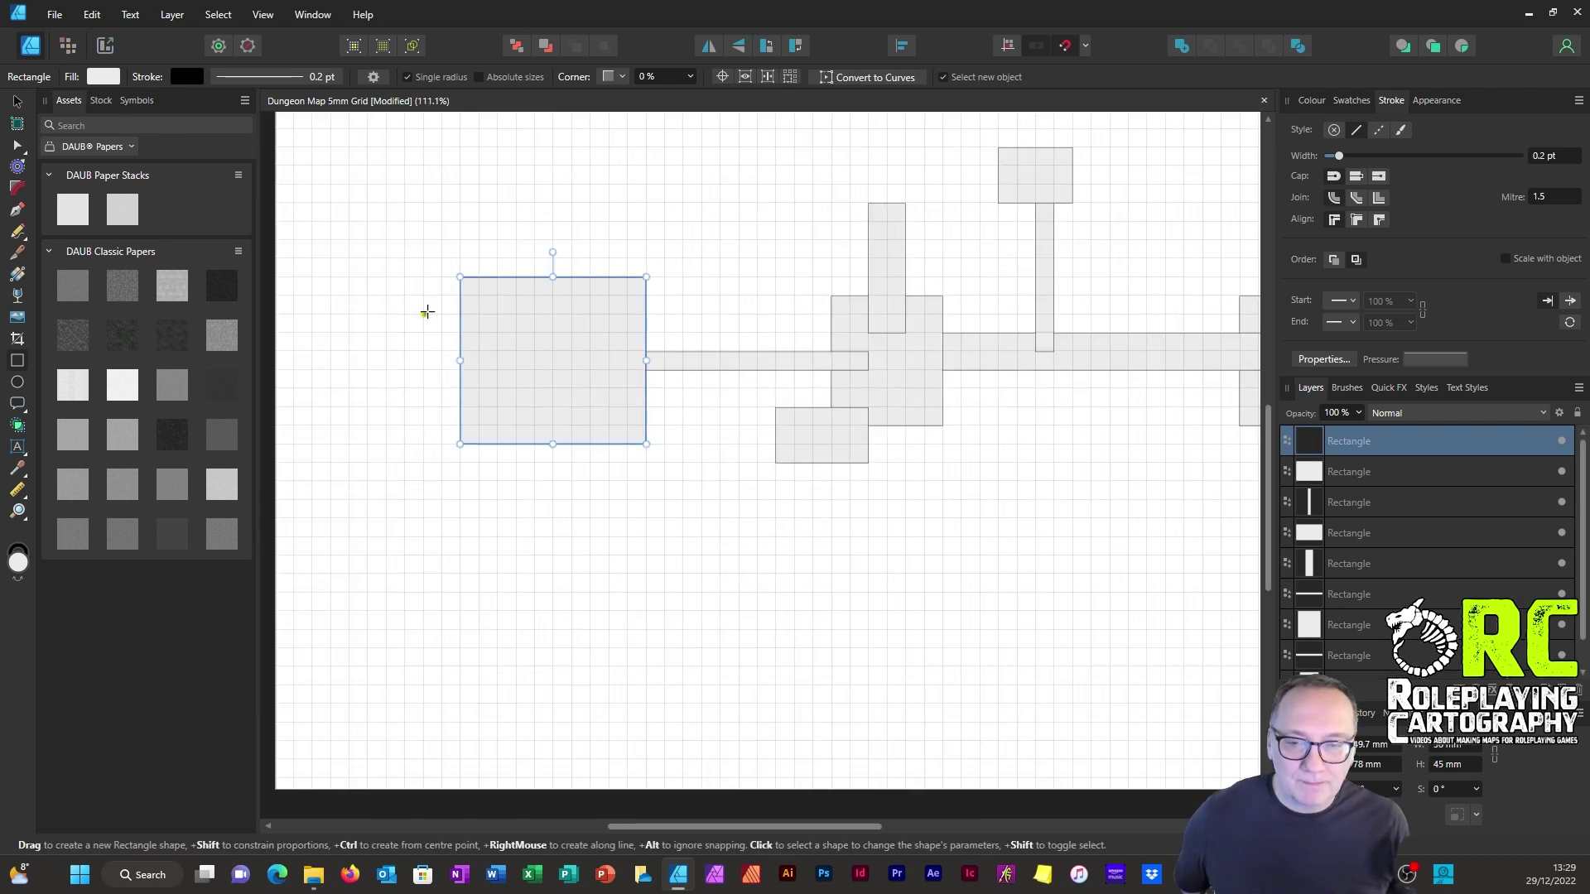
{"action": "left_click_drag", "start_coordinate": [424, 314], "coordinate": [479, 407]}
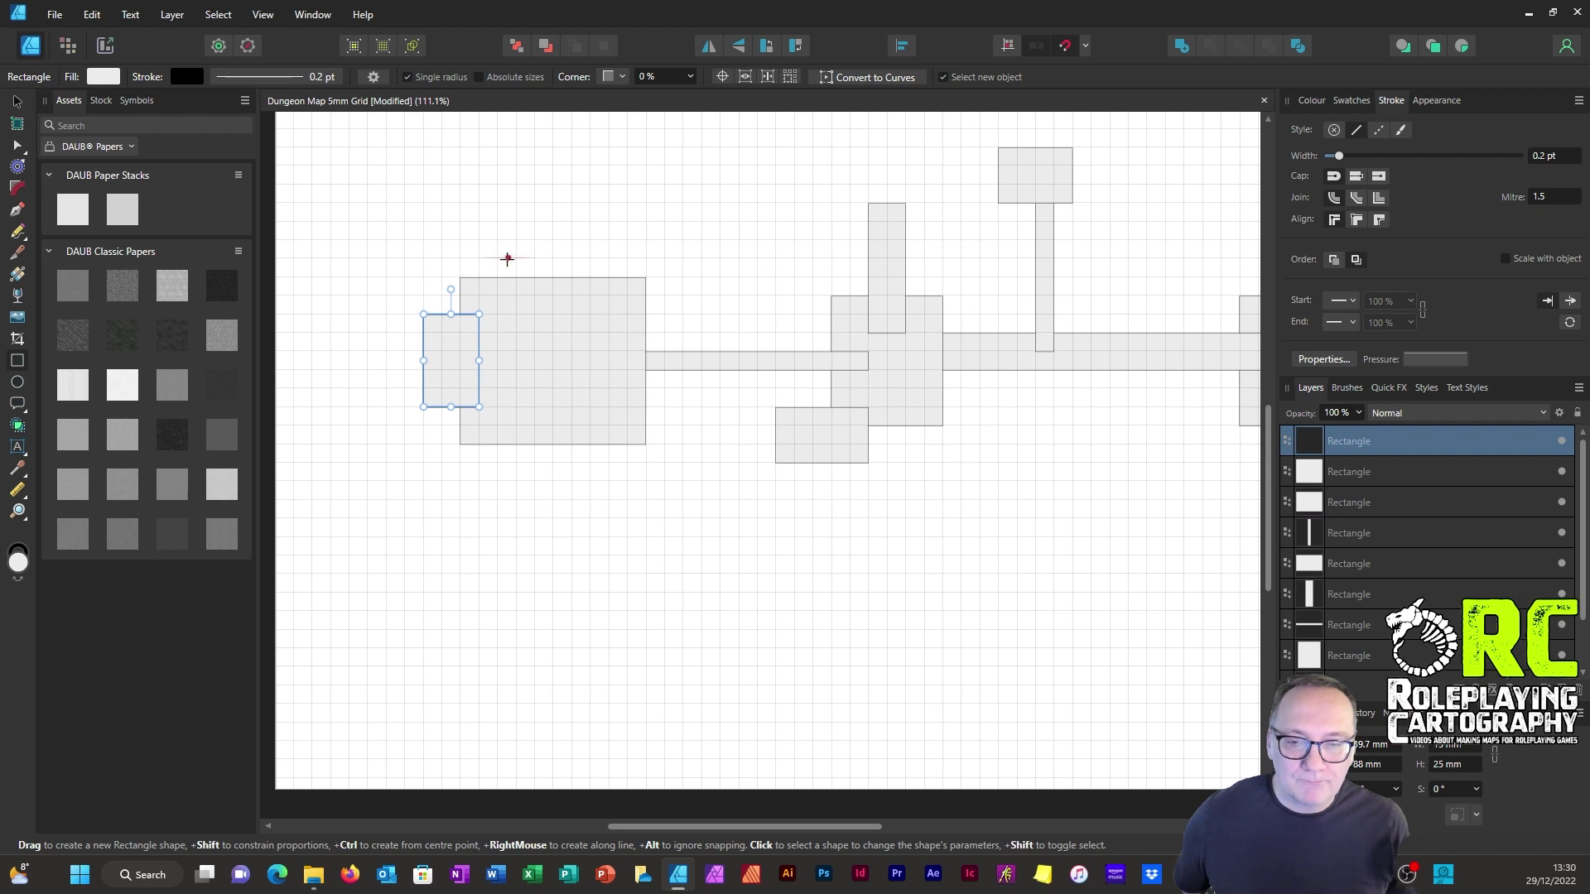
{"action": "left_click_drag", "start_coordinate": [498, 257], "coordinate": [609, 296]}
{"action": "left_click", "coordinate": [17, 103]}
{"action": "left_click", "coordinate": [626, 290]}
{"action": "left_click", "coordinate": [580, 281]}
{"action": "mouse_move", "coordinate": [578, 273]}
{"action": "left_mouse_down"}
{"action": "mouse_move", "coordinate": [584, 450]}
{"action": "mouse_move", "coordinate": [582, 436]}
{"action": "left_mouse_up"}
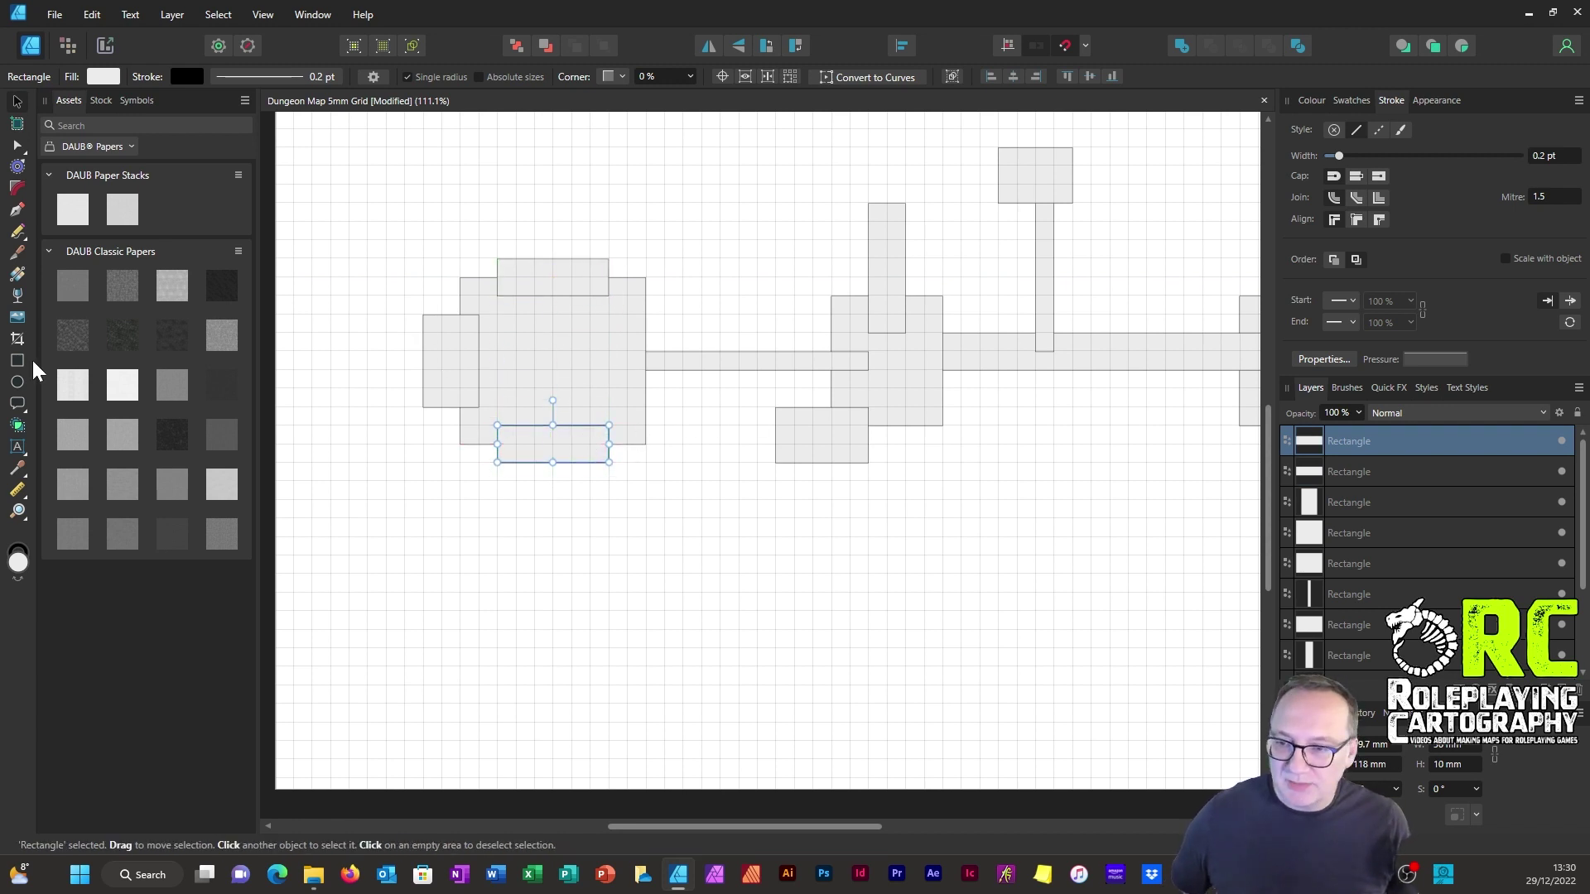
Draw a 15 mm round chamber beside the large room's left alcove.
{"action": "left_click", "coordinate": [18, 382]}
{"action": "scroll", "coordinate": [434, 369], "scroll_direction": "up", "scroll_amount": 3}
{"action": "scroll", "coordinate": [658, 331], "scroll_direction": "down", "scroll_amount": 1}
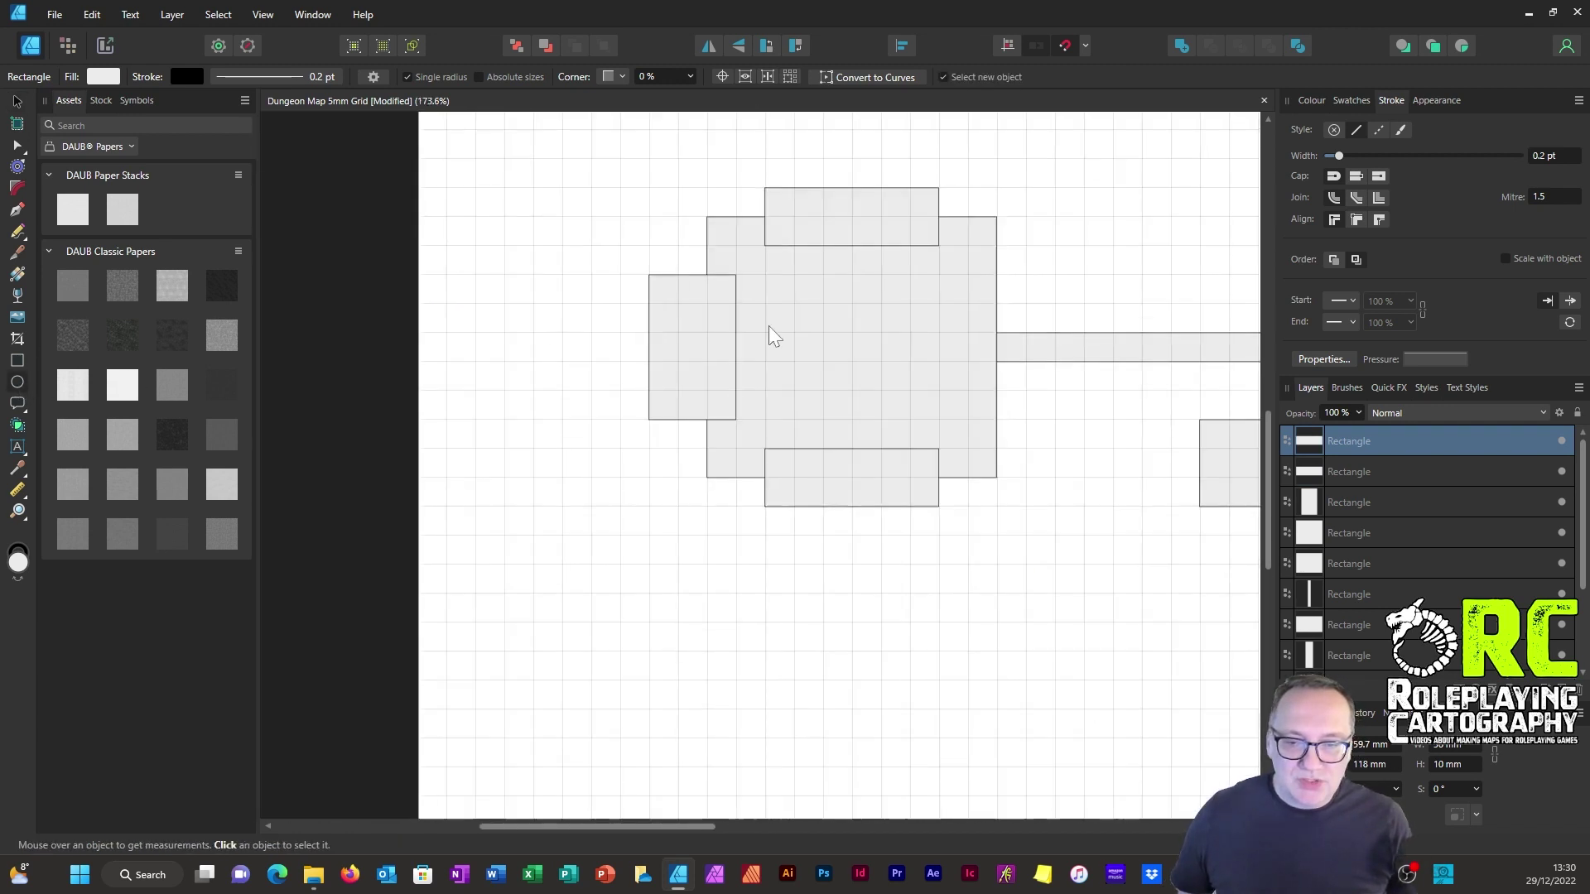
{"action": "left_click_drag", "start_coordinate": [562, 303], "coordinate": [649, 346]}
{"action": "left_click", "coordinate": [18, 101]}
{"action": "scroll", "coordinate": [629, 384], "scroll_direction": "down", "scroll_amount": 4}
{"action": "scroll", "coordinate": [648, 429], "scroll_direction": "down", "scroll_amount": 3}
{"action": "scroll", "coordinate": [1004, 444], "scroll_direction": "up", "scroll_amount": 5}
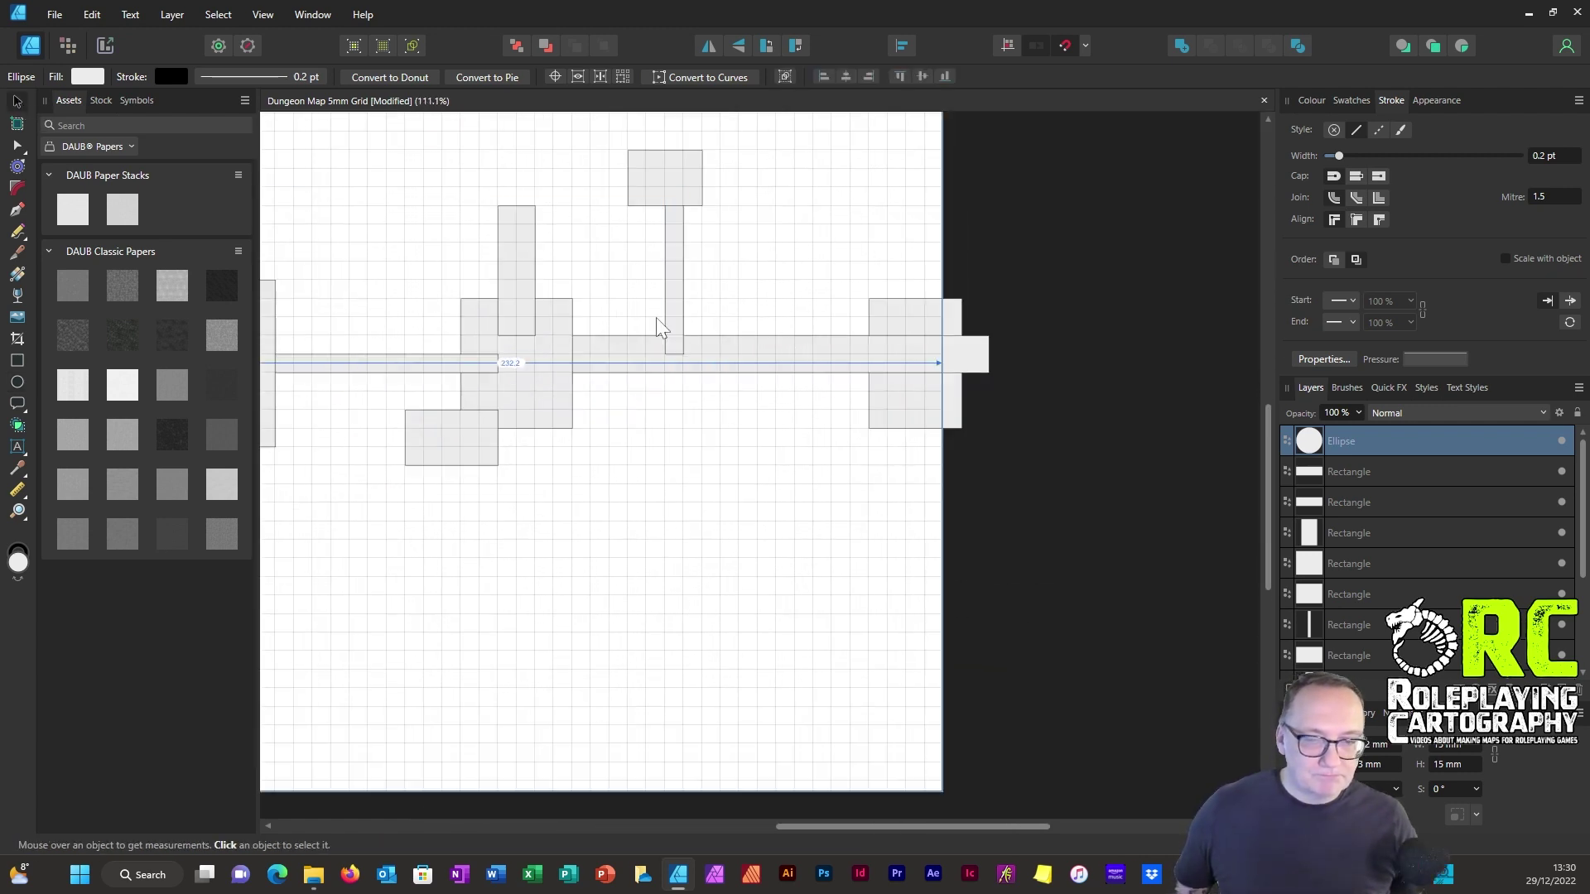
Draw a wide 60 × 10 mm corridor across the top of the upward passage.
{"action": "left_click", "coordinate": [18, 361]}
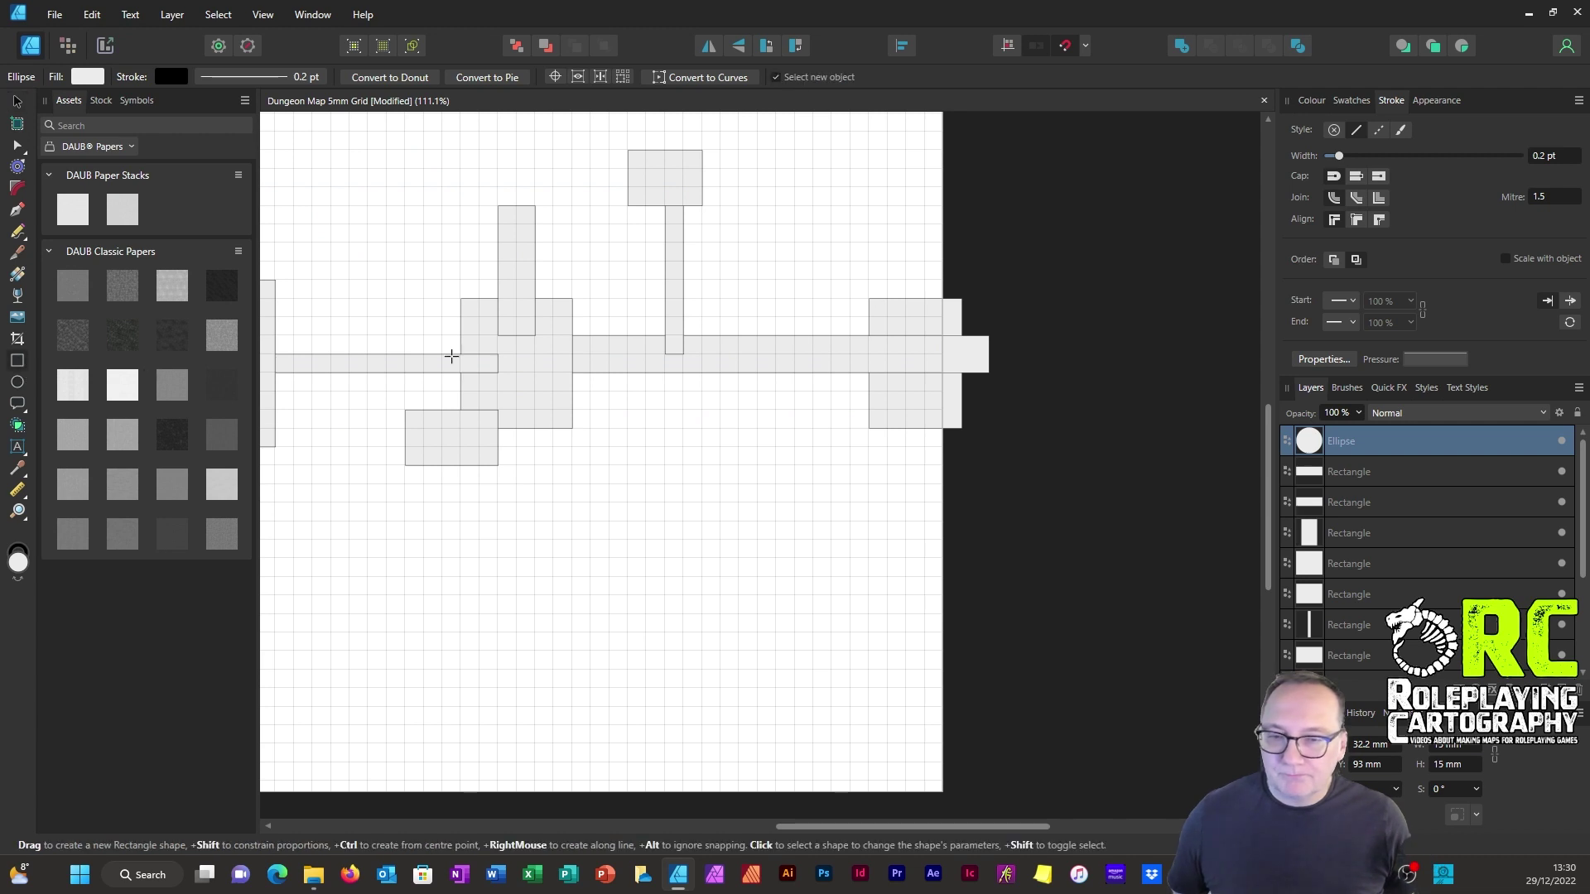
{"action": "scroll", "coordinate": [653, 266], "scroll_direction": "up", "scroll_amount": 2}
{"action": "left_click_drag", "start_coordinate": [402, 231], "coordinate": [751, 289]}
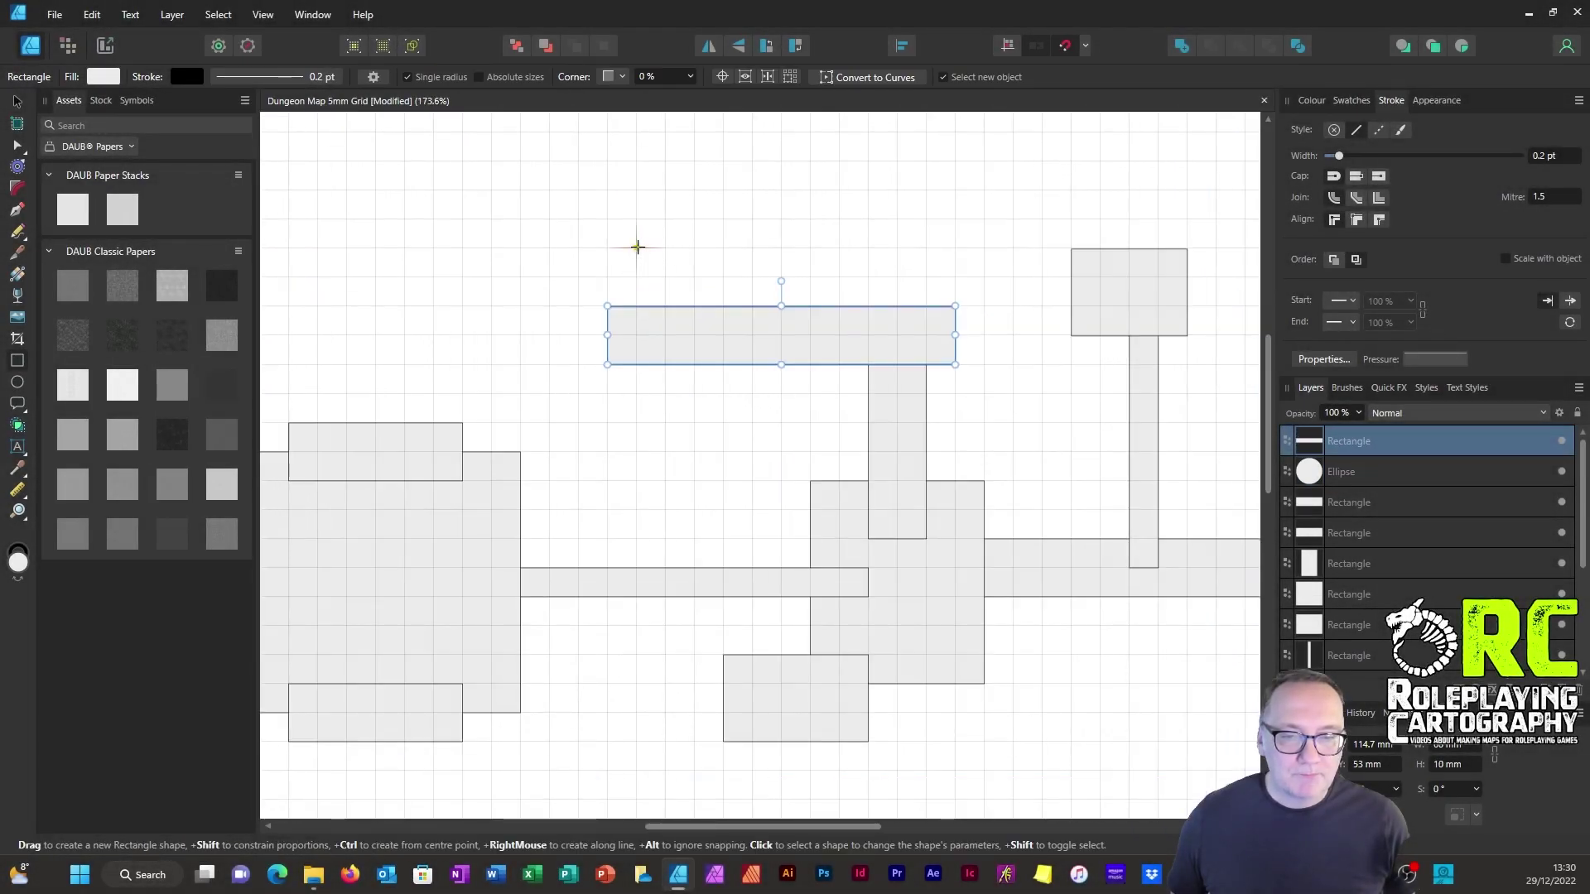
Draw a short passage with a small room above the top corridor, plus a connector and a room at its left end.
{"action": "left_click_drag", "start_coordinate": [637, 249], "coordinate": [665, 335]}
{"action": "left_click_drag", "start_coordinate": [578, 192], "coordinate": [694, 277]}
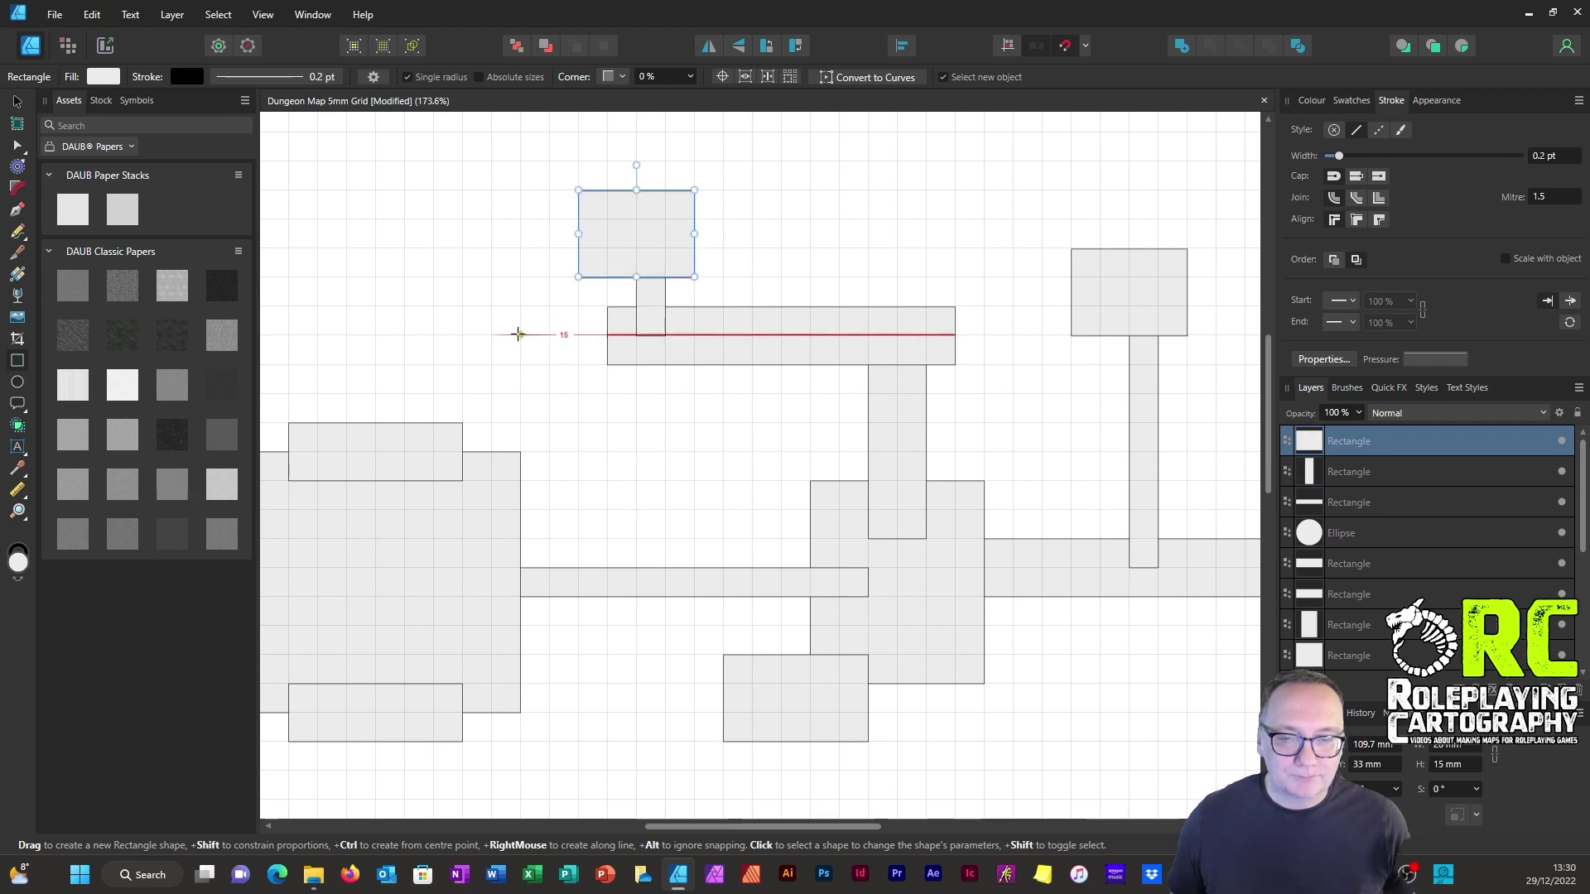
{"action": "left_click_drag", "start_coordinate": [520, 336], "coordinate": [636, 365]}
{"action": "left_click_drag", "start_coordinate": [460, 278], "coordinate": [549, 393]}
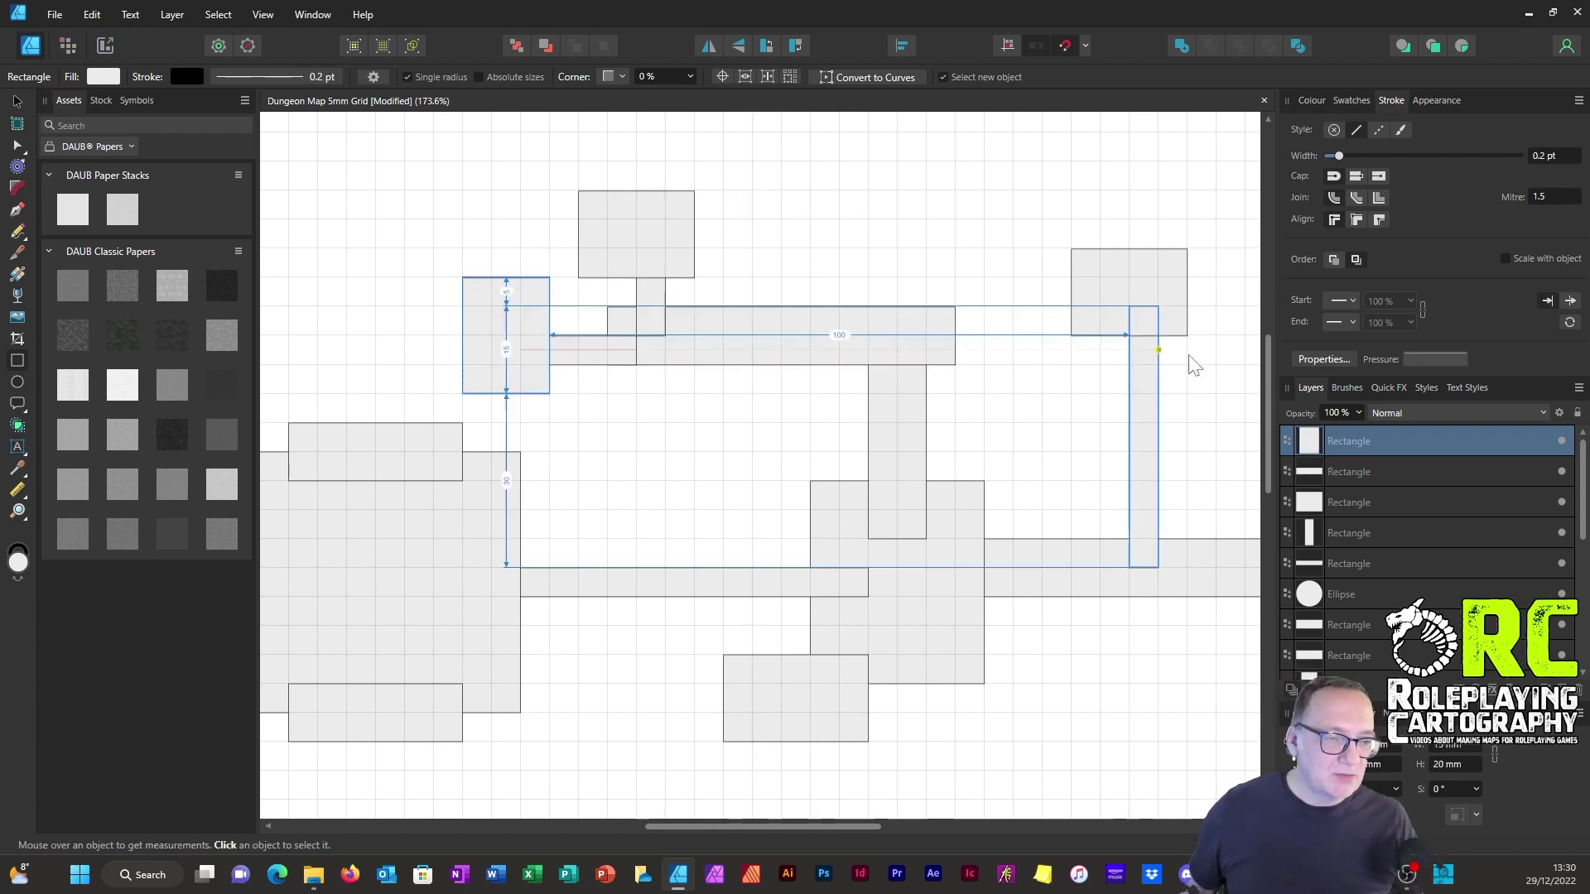
{"action": "scroll", "coordinate": [1192, 356], "scroll_direction": "up", "scroll_amount": 10}
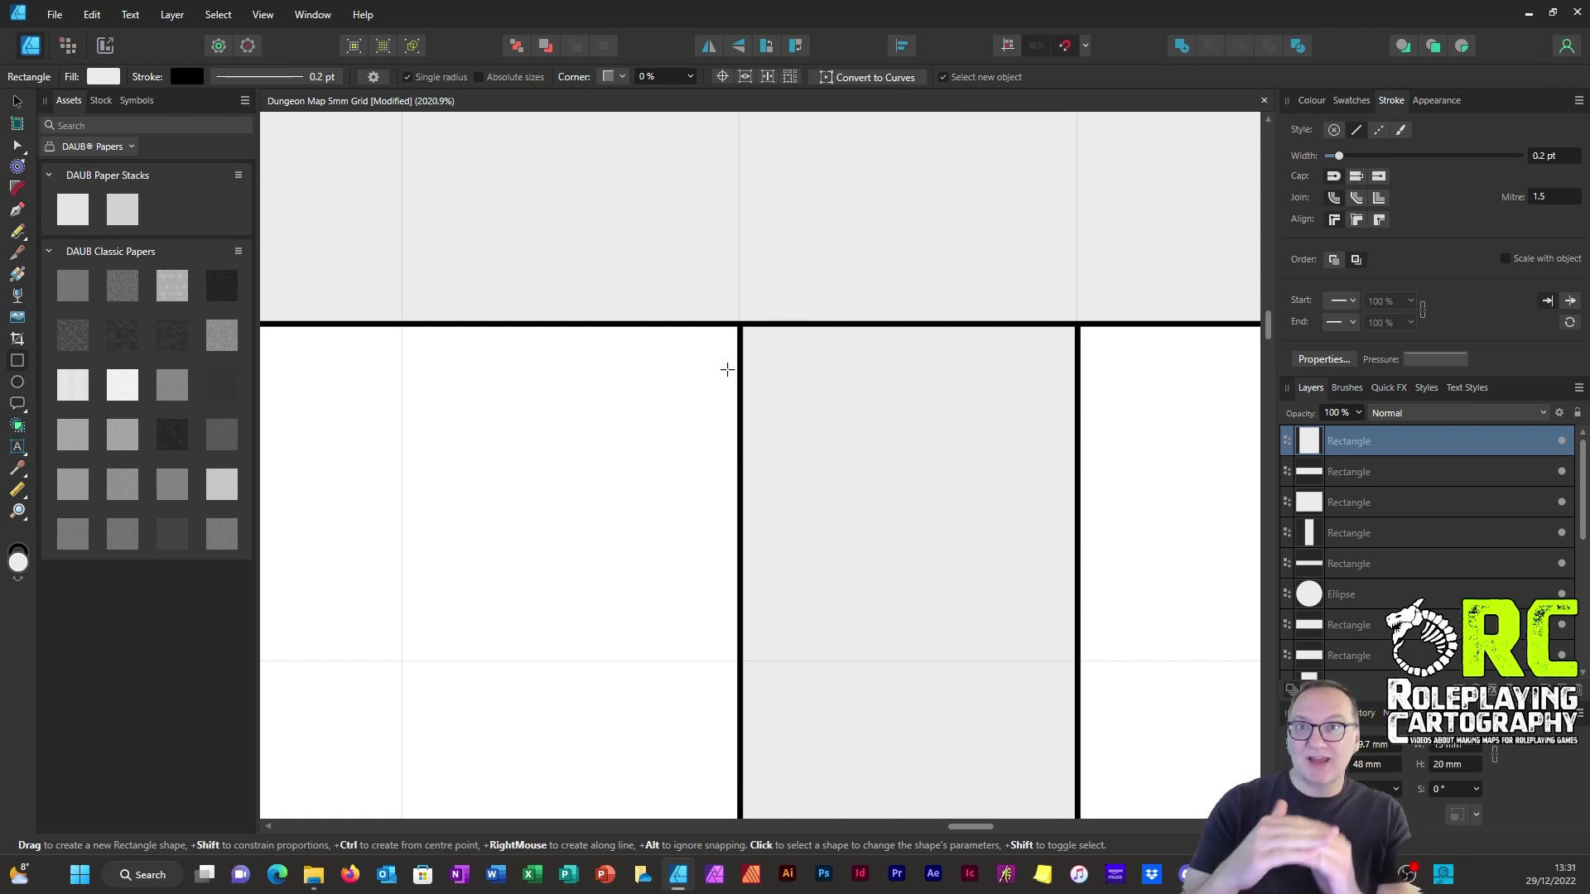
{"action": "scroll", "coordinate": [727, 290], "scroll_direction": "down", "scroll_amount": 15}
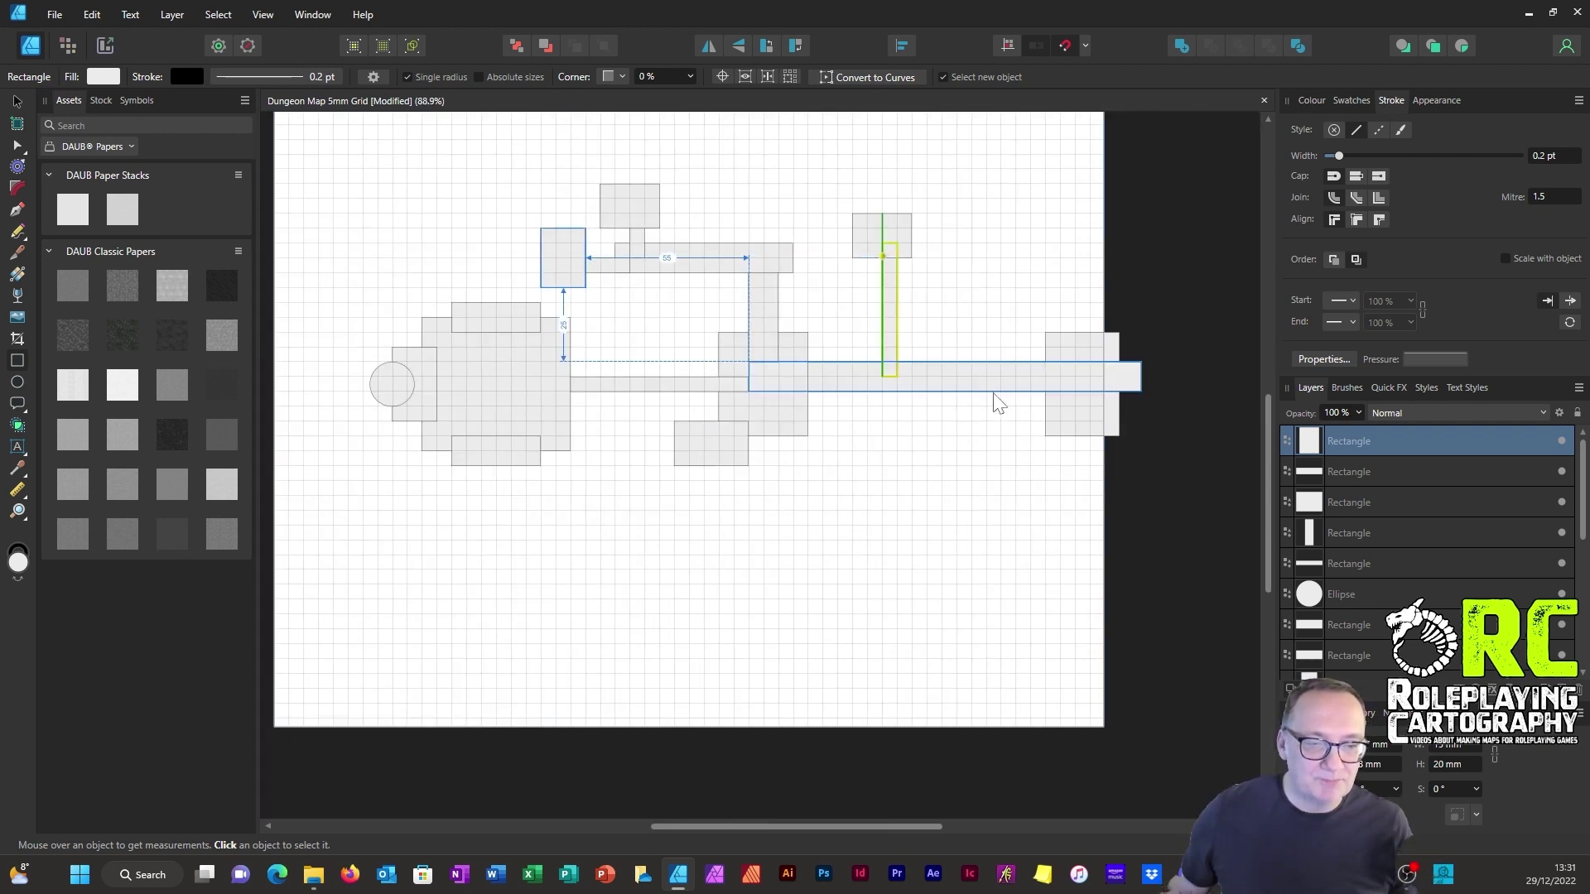
Draw a row of six 5 mm pillar circles below the main corridor.
{"action": "scroll", "coordinate": [992, 387], "scroll_direction": "up", "scroll_amount": 4}
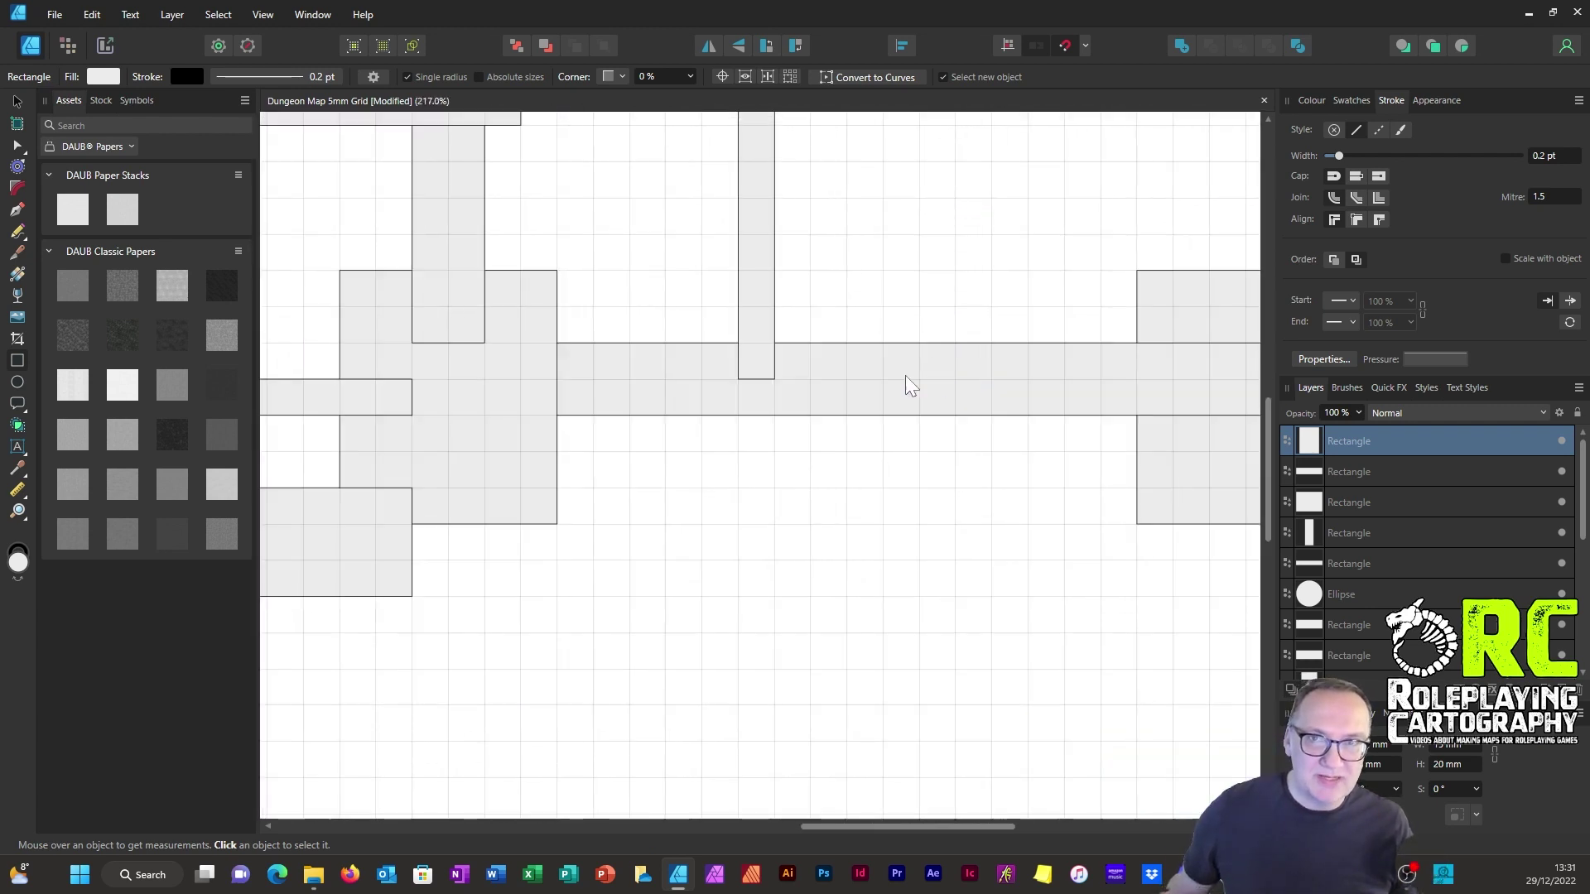
{"action": "left_click", "coordinate": [17, 382]}
{"action": "scroll", "coordinate": [700, 431], "scroll_direction": "up", "scroll_amount": 2}
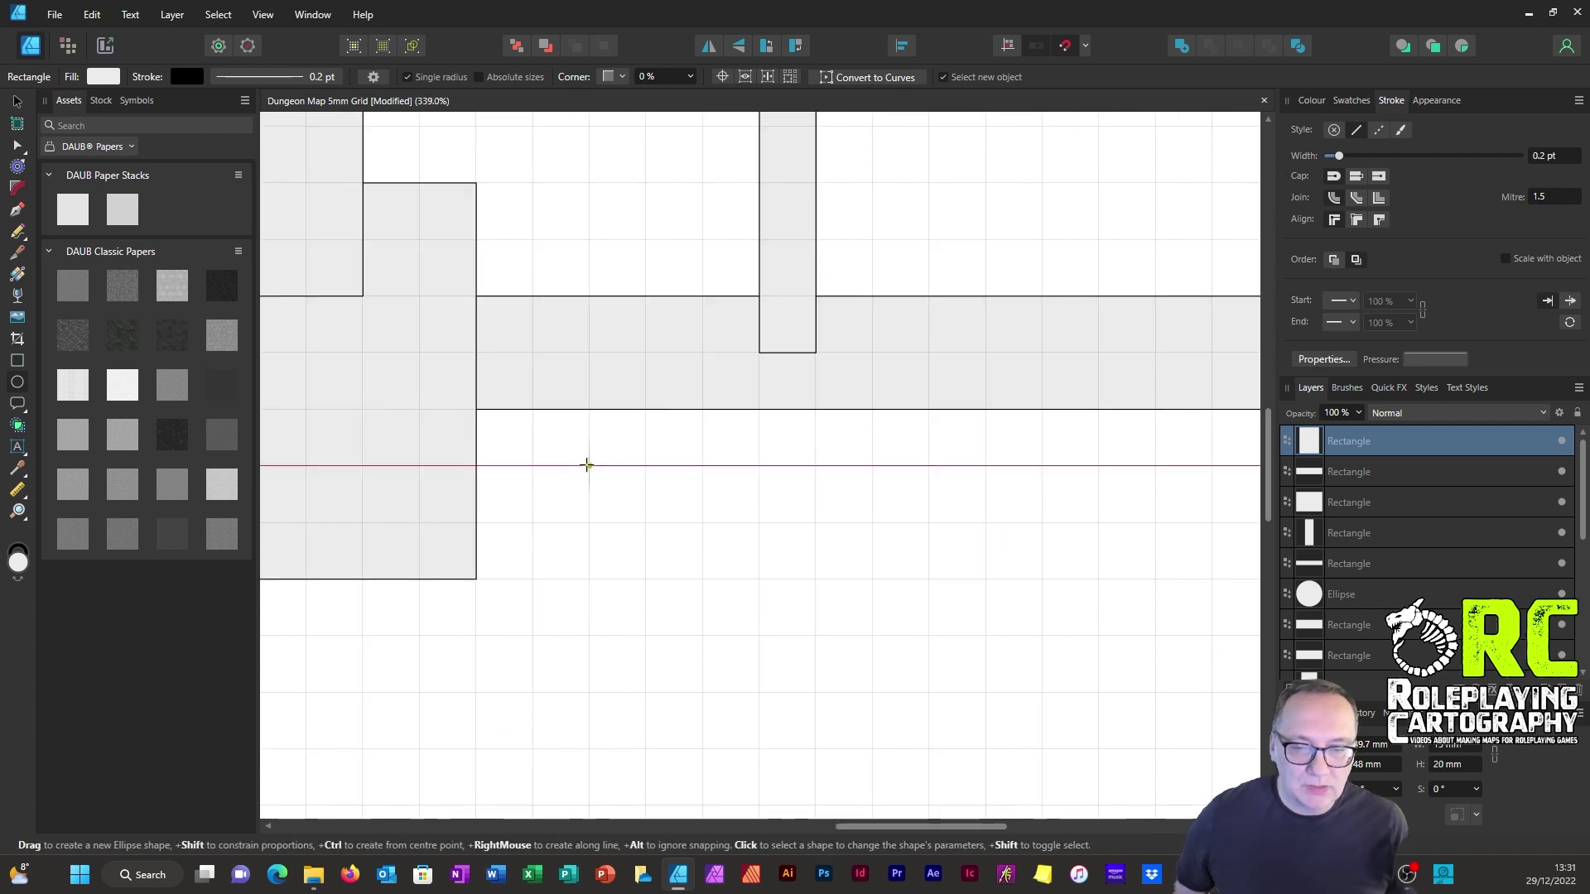
{"action": "left_click_drag", "start_coordinate": [589, 466], "coordinate": [646, 522]}
{"action": "left_click_drag", "start_coordinate": [703, 466], "coordinate": [760, 523]}
{"action": "left_click_drag", "start_coordinate": [816, 465], "coordinate": [873, 522]}
{"action": "left_click_drag", "start_coordinate": [929, 465], "coordinate": [985, 522]}
{"action": "left_click_drag", "start_coordinate": [1042, 465], "coordinate": [1099, 523]}
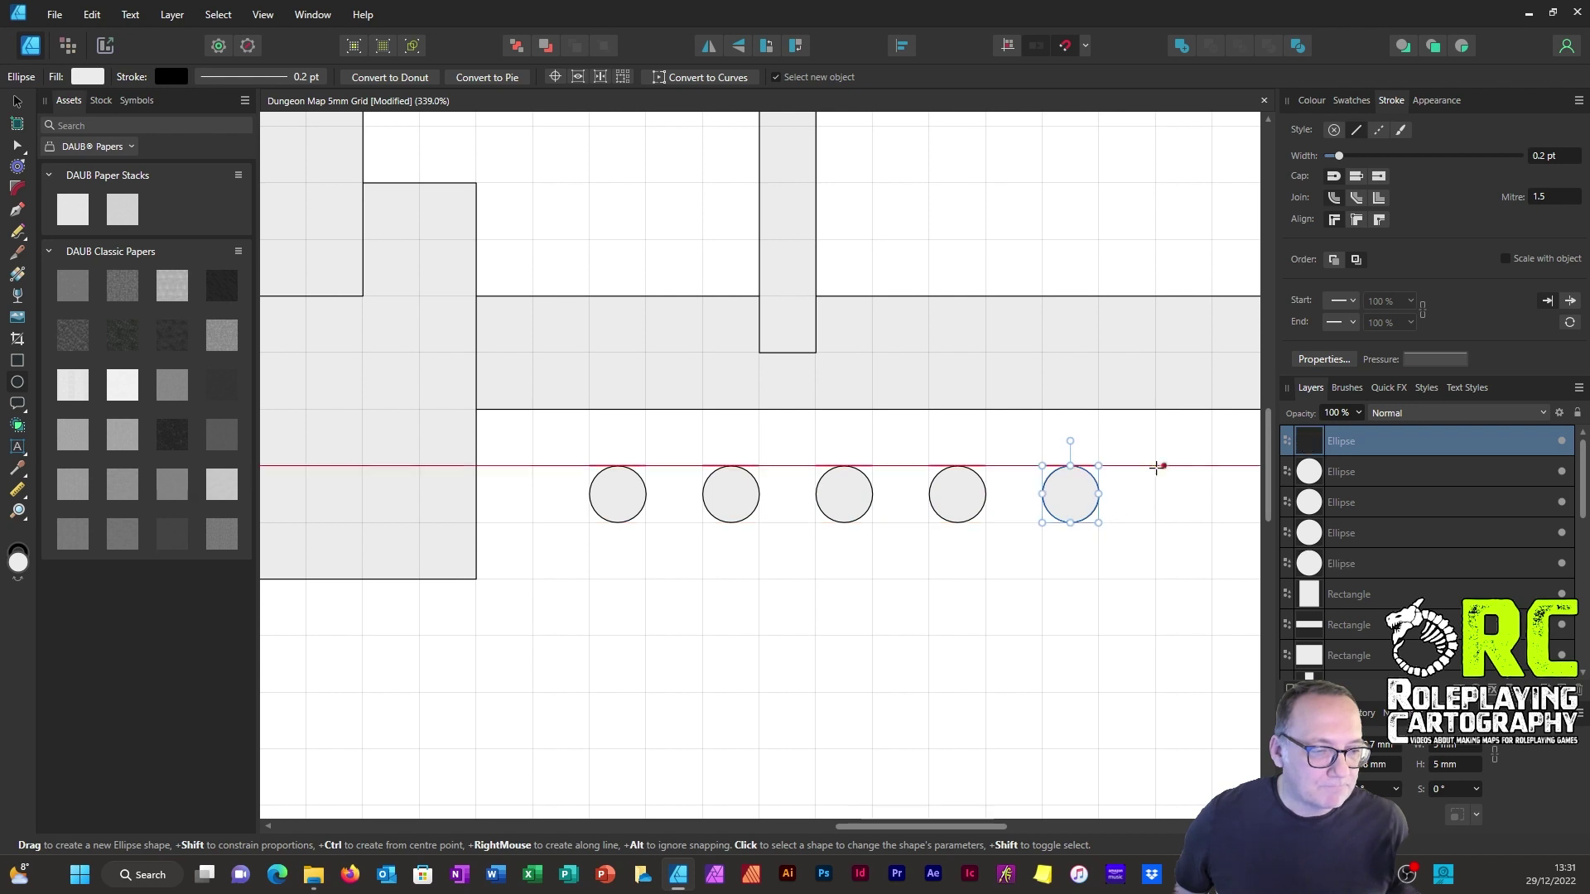
{"action": "left_click_drag", "start_coordinate": [1155, 465], "coordinate": [1213, 523]}
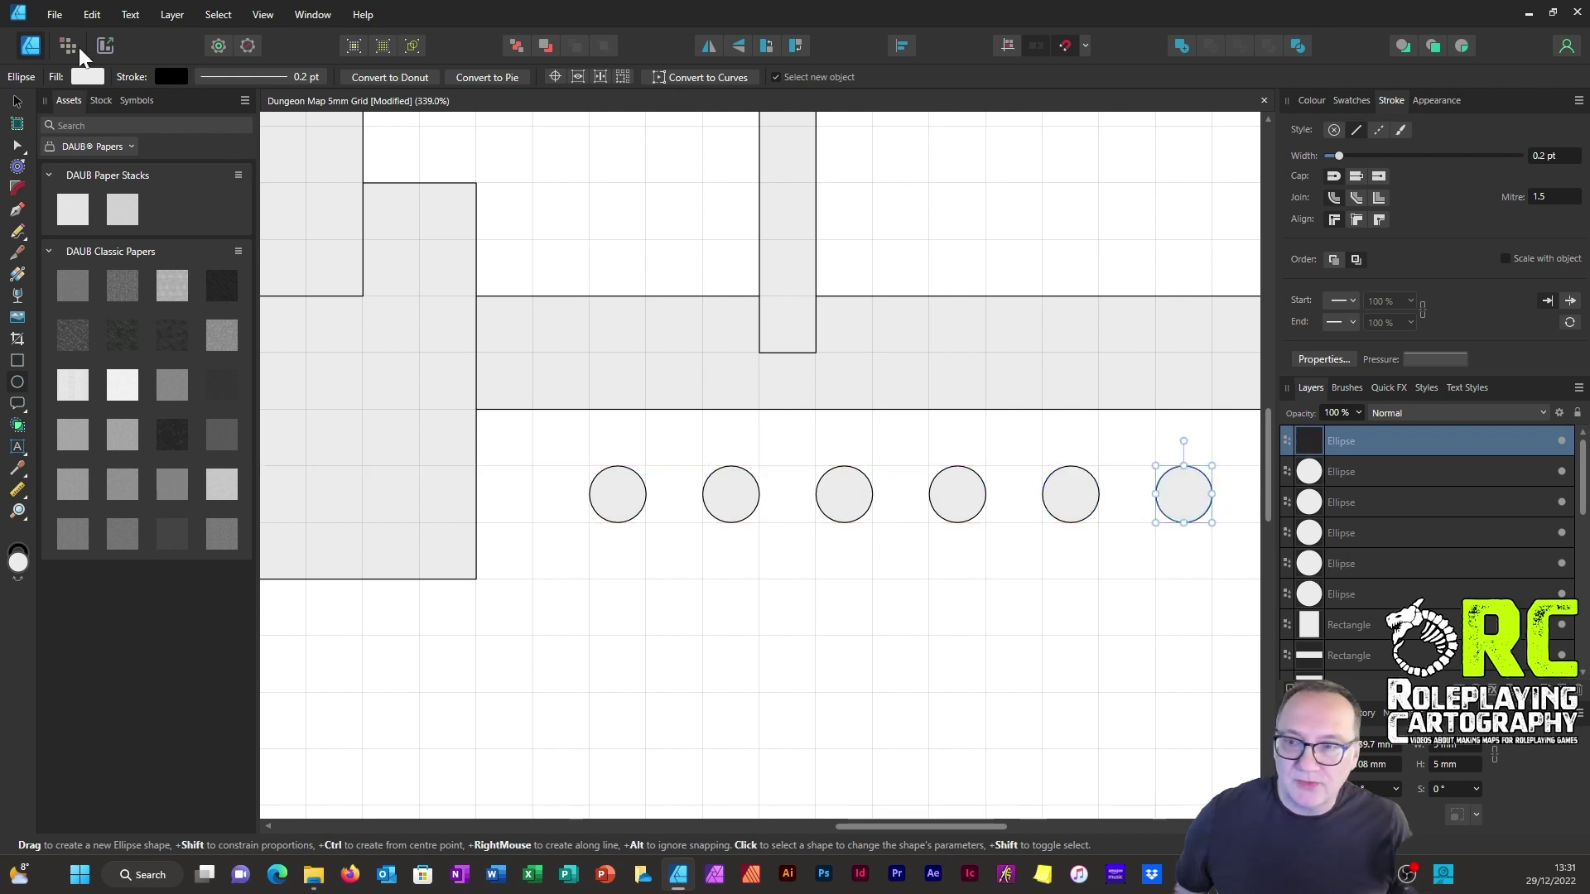
Copy a seventh circle into the row and snap all seven onto the corridor's lower edge.
{"action": "left_click", "coordinate": [17, 107]}
{"action": "scroll", "coordinate": [633, 472], "scroll_direction": "down", "scroll_amount": 3}
{"action": "scroll", "coordinate": [864, 472], "scroll_direction": "up", "scroll_amount": 2}
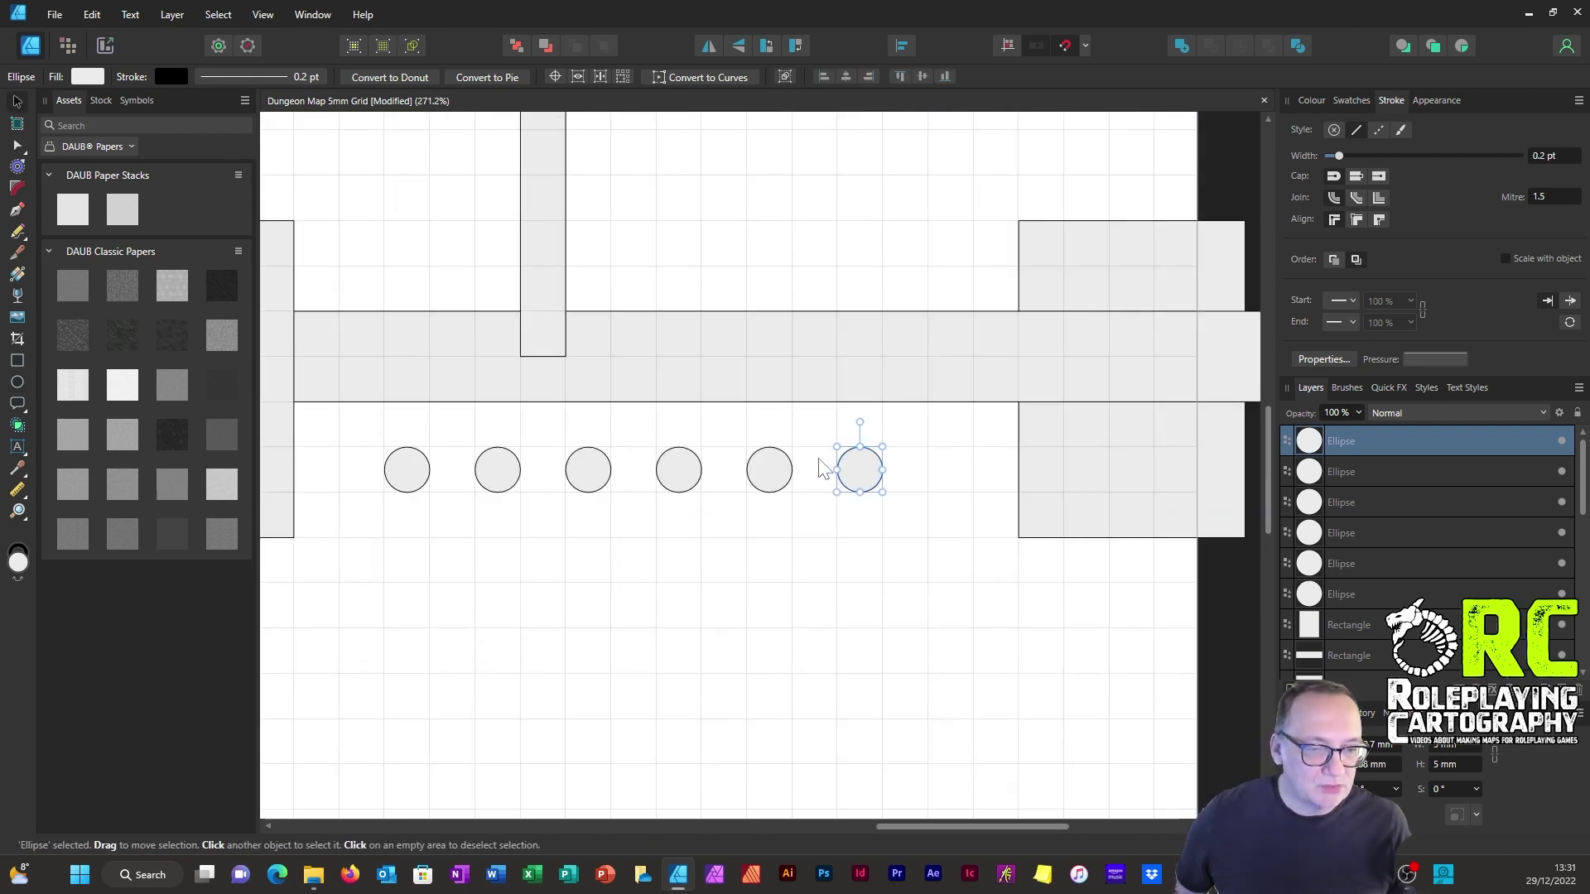
{"action": "left_click_drag", "start_coordinate": [870, 480], "coordinate": [961, 480]}
{"action": "mouse_move", "coordinate": [348, 420]}
{"action": "left_mouse_down"}
{"action": "mouse_move", "coordinate": [354, 448]}
{"action": "mouse_move", "coordinate": [503, 492]}
{"action": "mouse_move", "coordinate": [1021, 523]}
{"action": "left_mouse_up"}
{"action": "left_click_drag", "start_coordinate": [953, 473], "coordinate": [952, 409]}
Duplicate the pillar row onto the corridor's top edge and delete its second and third circles.
{"action": "scroll", "coordinate": [952, 409], "scroll_direction": "up", "scroll_amount": 3}
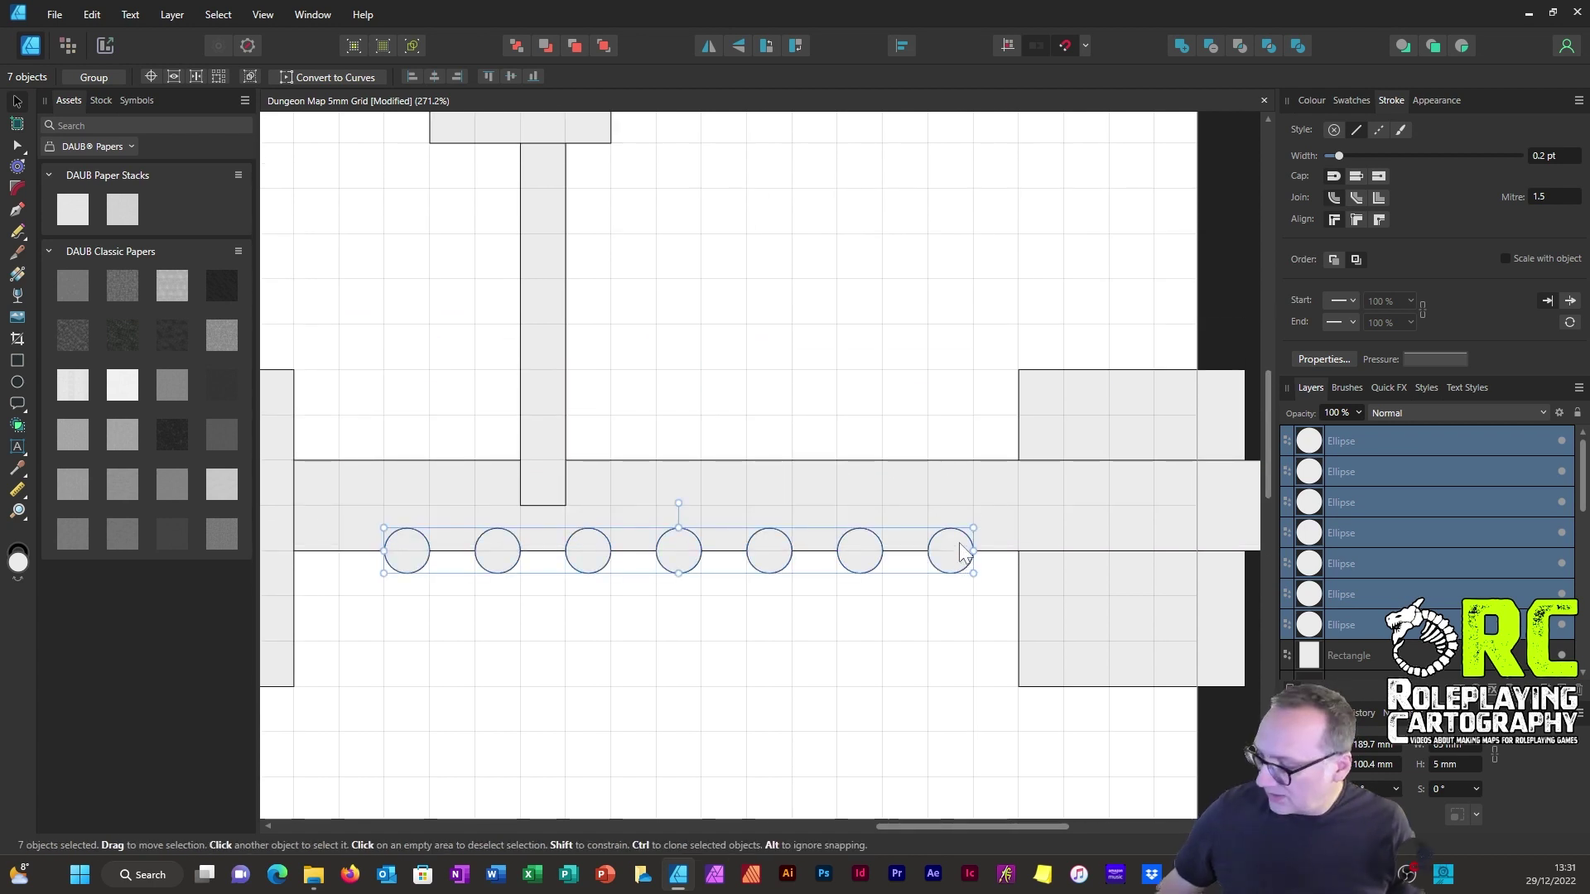
{"action": "mouse_move", "coordinate": [956, 555]}
{"action": "left_mouse_down"}
{"action": "mouse_move", "coordinate": [965, 454]}
{"action": "mouse_move", "coordinate": [969, 468]}
{"action": "left_mouse_up"}
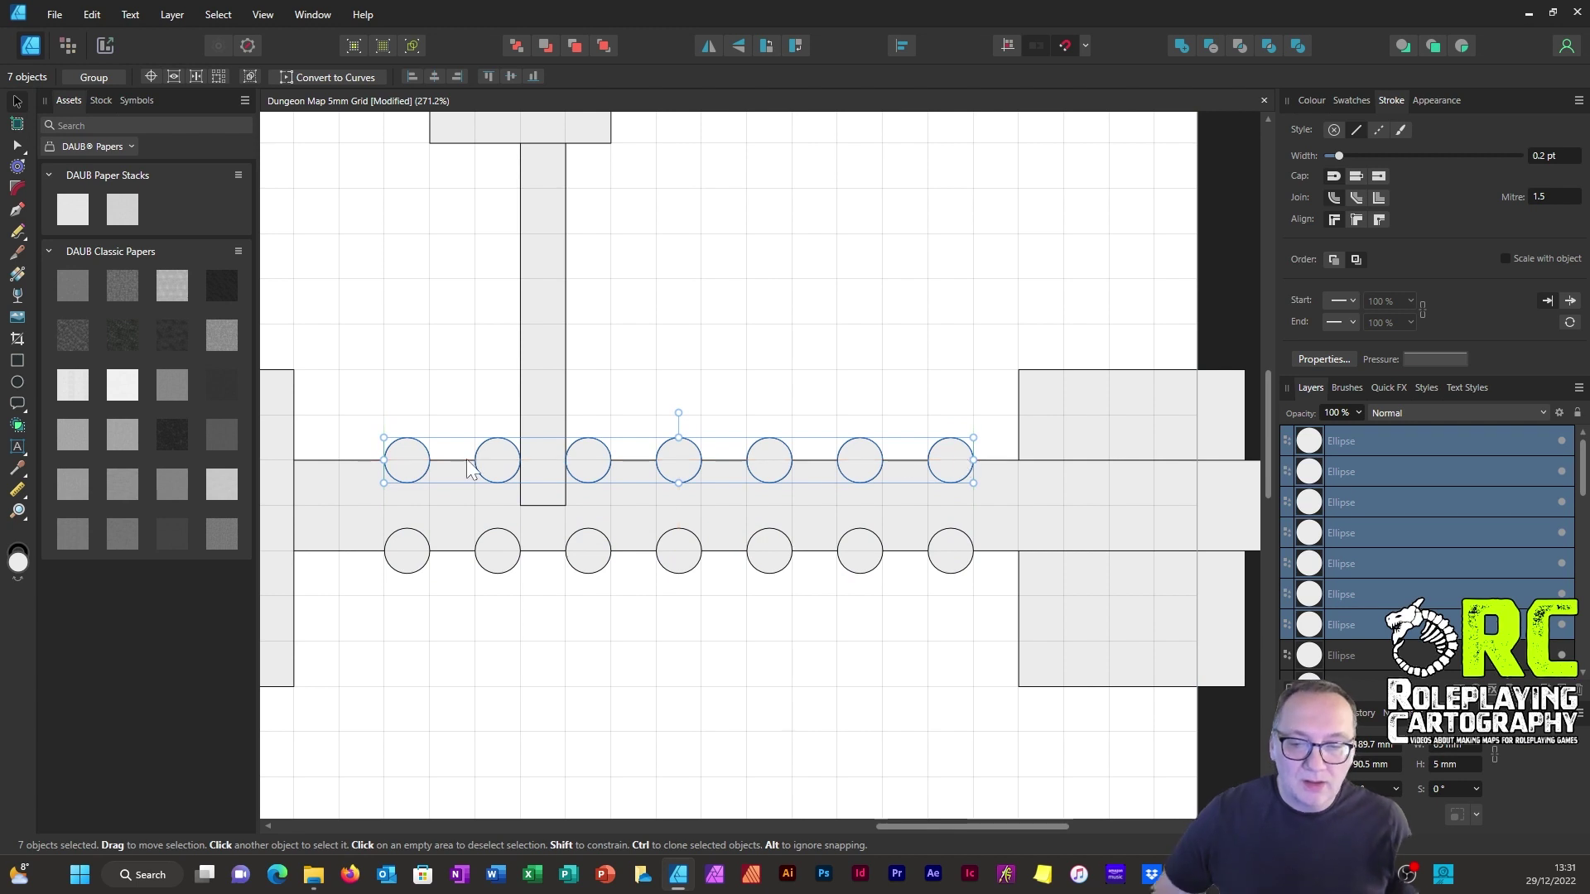
{"action": "left_click", "coordinate": [497, 461]}
{"action": "key", "text": "Delete"}
{"action": "left_click", "coordinate": [587, 461]}
{"action": "key", "text": "Delete"}
{"action": "scroll", "coordinate": [800, 451], "scroll_direction": "down", "scroll_amount": 5}
{"action": "scroll", "coordinate": [1036, 431], "scroll_direction": "down", "scroll_amount": 2}
Draw a 30 mm pentagon below the central room.
{"action": "scroll", "coordinate": [464, 497], "scroll_direction": "up", "scroll_amount": 3}
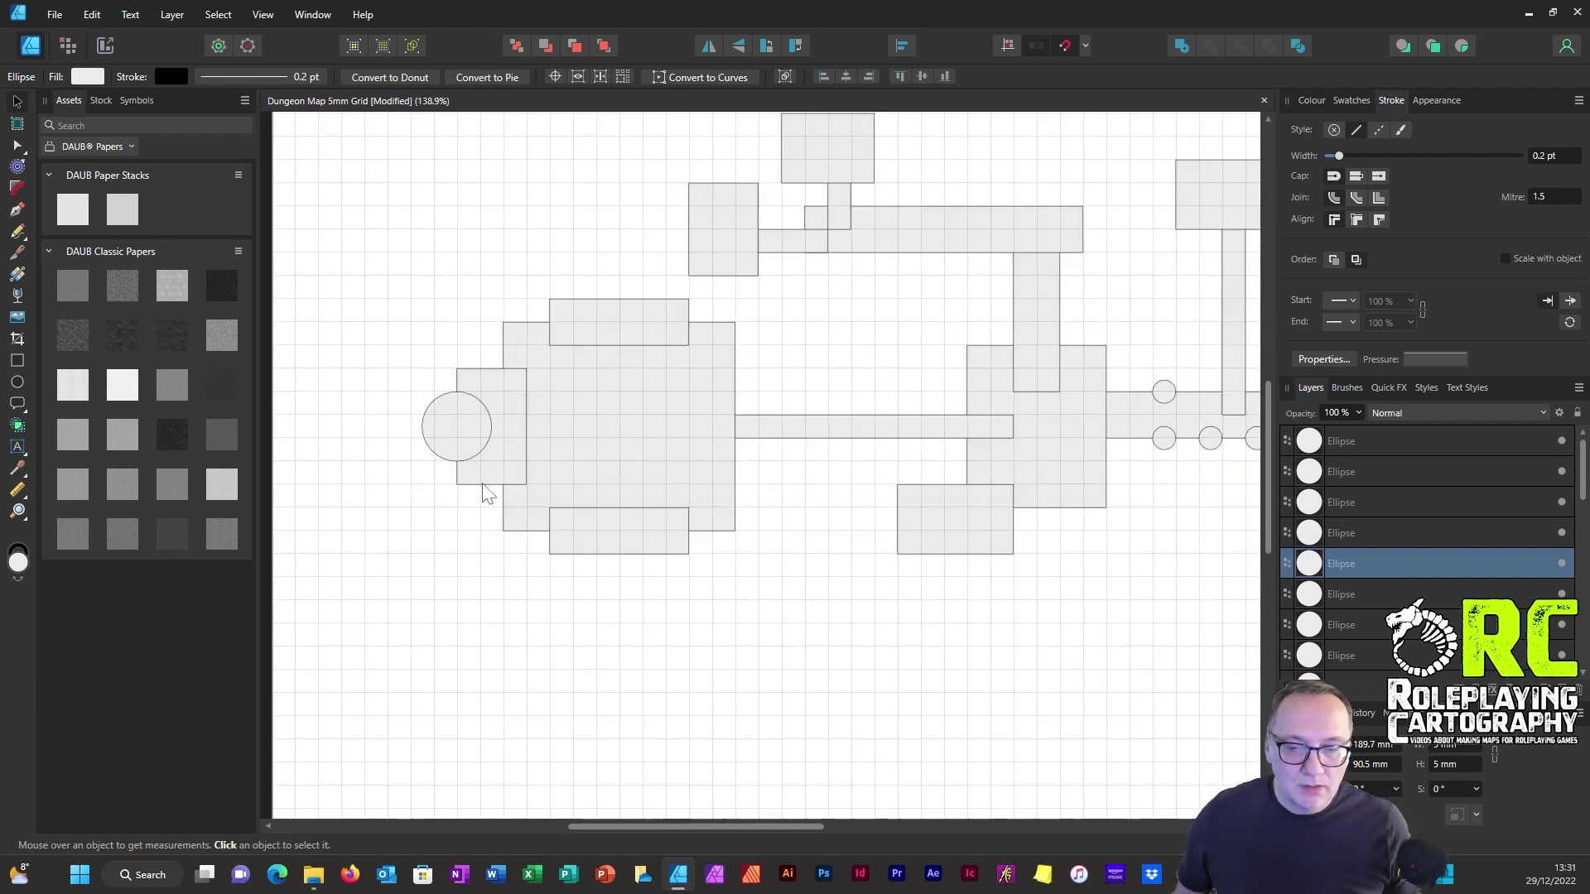
{"action": "left_click", "coordinate": [18, 362]}
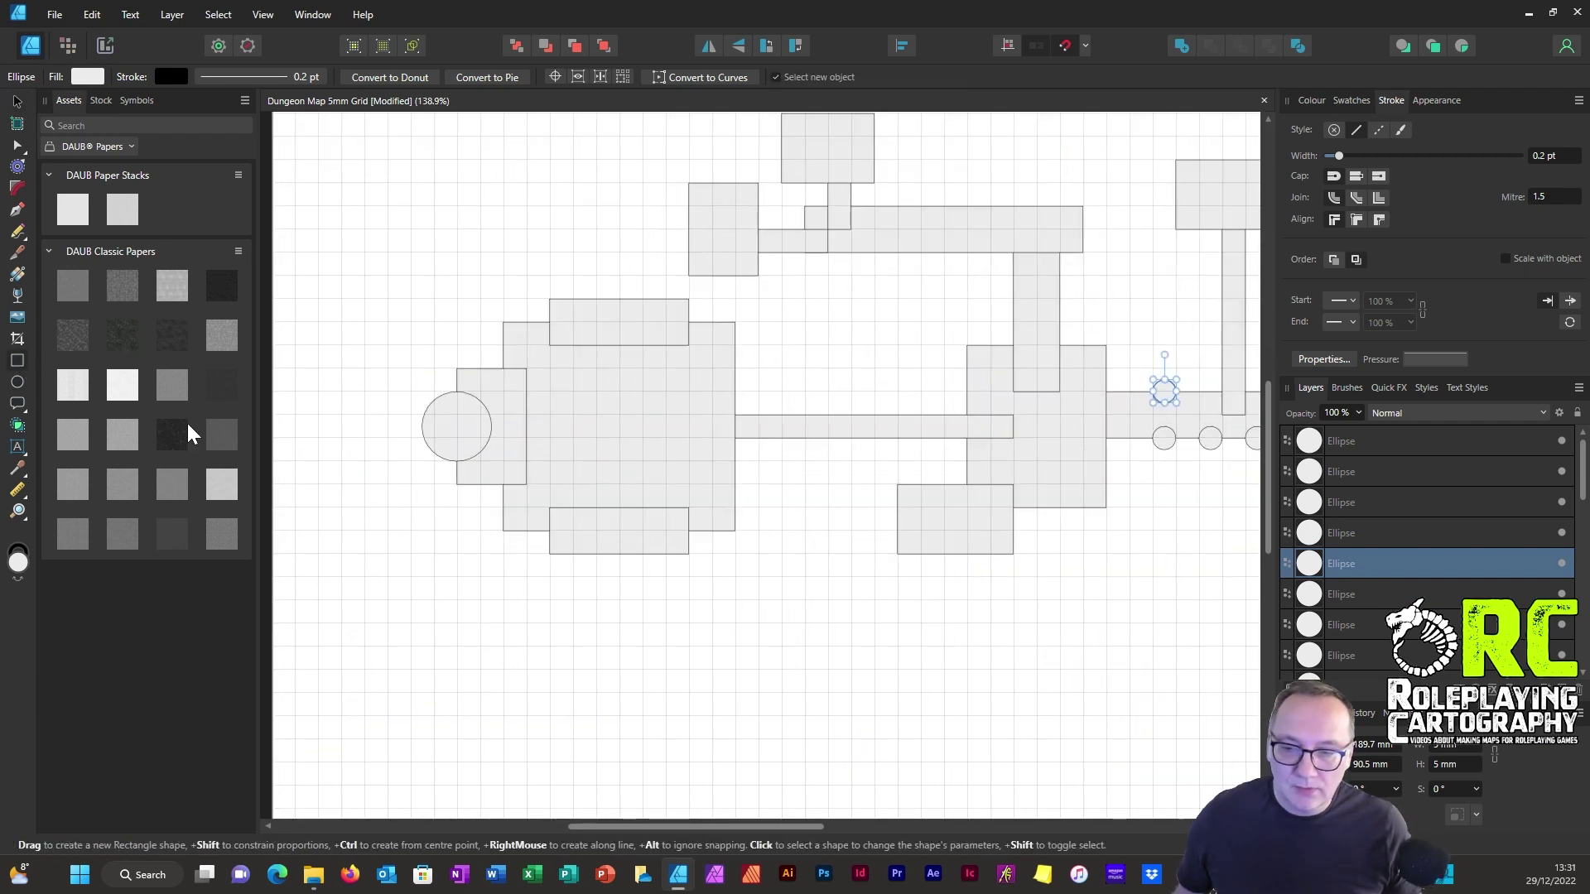
{"action": "left_click", "coordinate": [17, 382]}
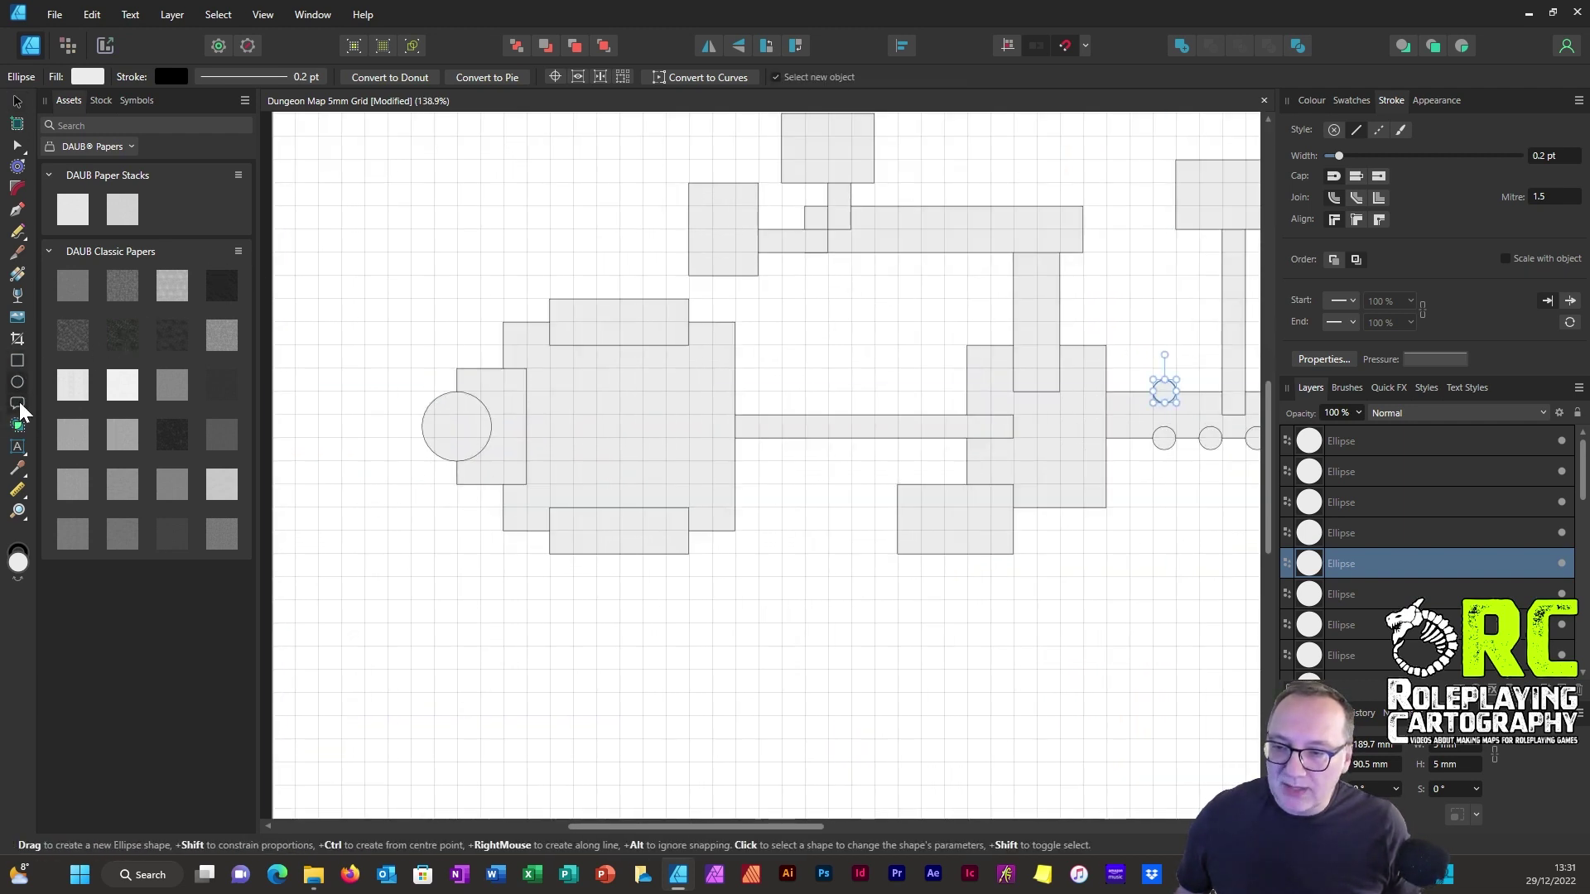
{"action": "mouse_move", "coordinate": [20, 406]}
{"action": "left_mouse_down"}
{"action": "mouse_move", "coordinate": [108, 682]}
{"action": "mouse_move", "coordinate": [87, 729]}
{"action": "mouse_move", "coordinate": [69, 494]}
{"action": "left_mouse_up"}
{"action": "left_click_drag", "start_coordinate": [761, 597], "coordinate": [905, 731]}
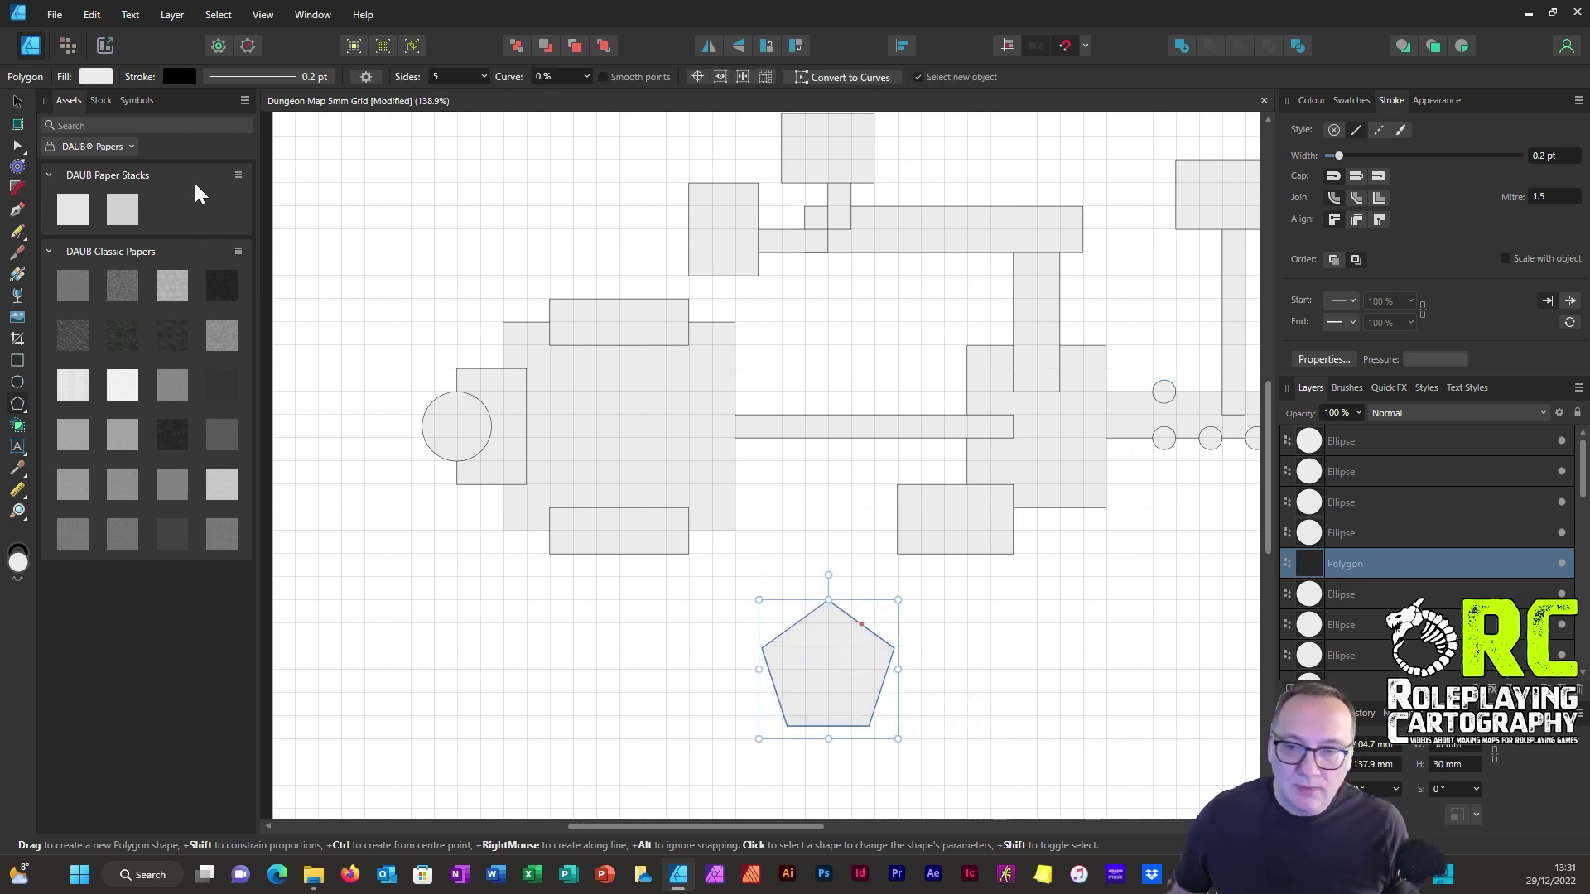
Rotate the pentagon 90° and place it in the open space above the large left room.
{"action": "left_click", "coordinate": [17, 102]}
{"action": "left_click_drag", "start_coordinate": [857, 653], "coordinate": [827, 625]}
{"action": "left_click_drag", "start_coordinate": [829, 558], "coordinate": [754, 669]}
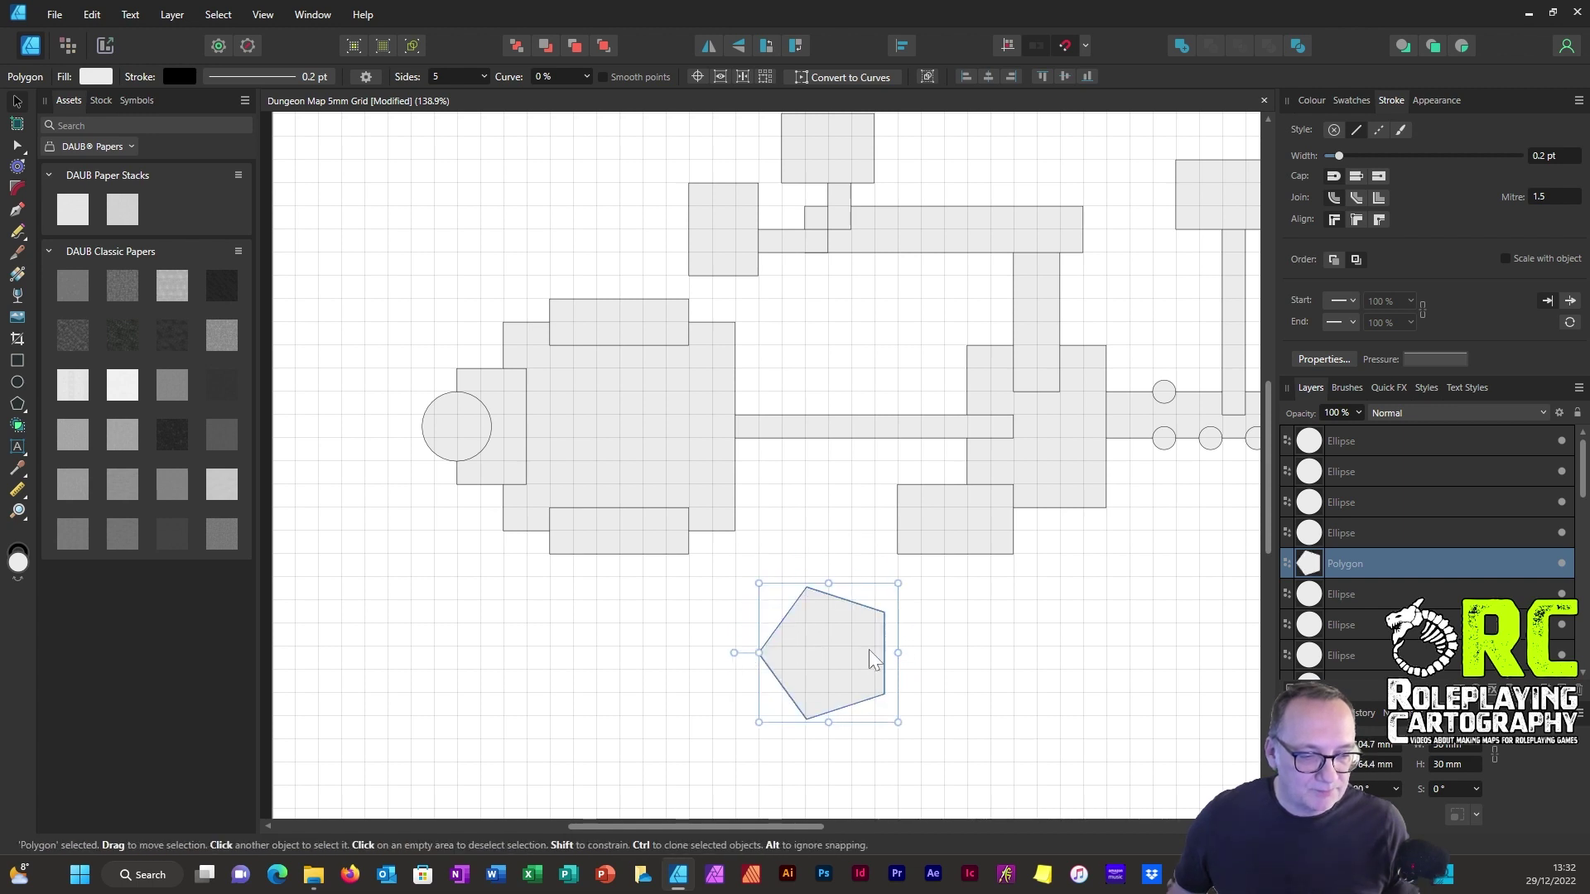
{"action": "left_click_drag", "start_coordinate": [868, 650], "coordinate": [868, 613]}
{"action": "scroll", "coordinate": [659, 547], "scroll_direction": "down", "scroll_amount": 3}
{"action": "scroll", "coordinate": [674, 519], "scroll_direction": "up", "scroll_amount": 2}
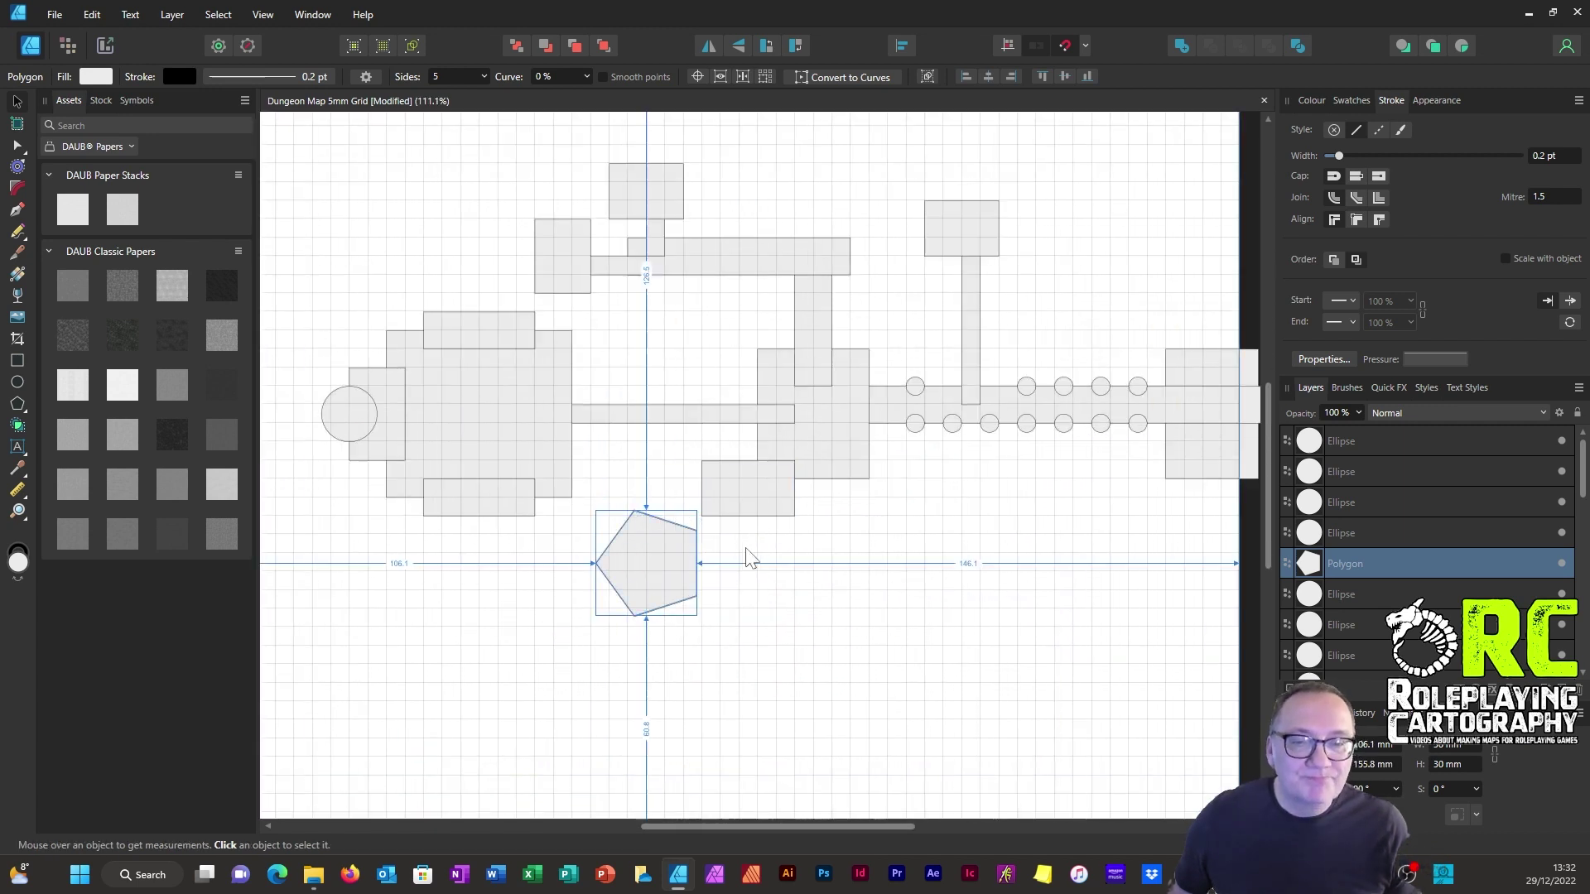
{"action": "scroll", "coordinate": [742, 547], "scroll_direction": "up", "scroll_amount": 3}
{"action": "left_click_drag", "start_coordinate": [694, 758], "coordinate": [460, 373]}
Nudge the pentagon left and draw a freehand winding line from it to the square room.
{"action": "left_click", "coordinate": [474, 179]}
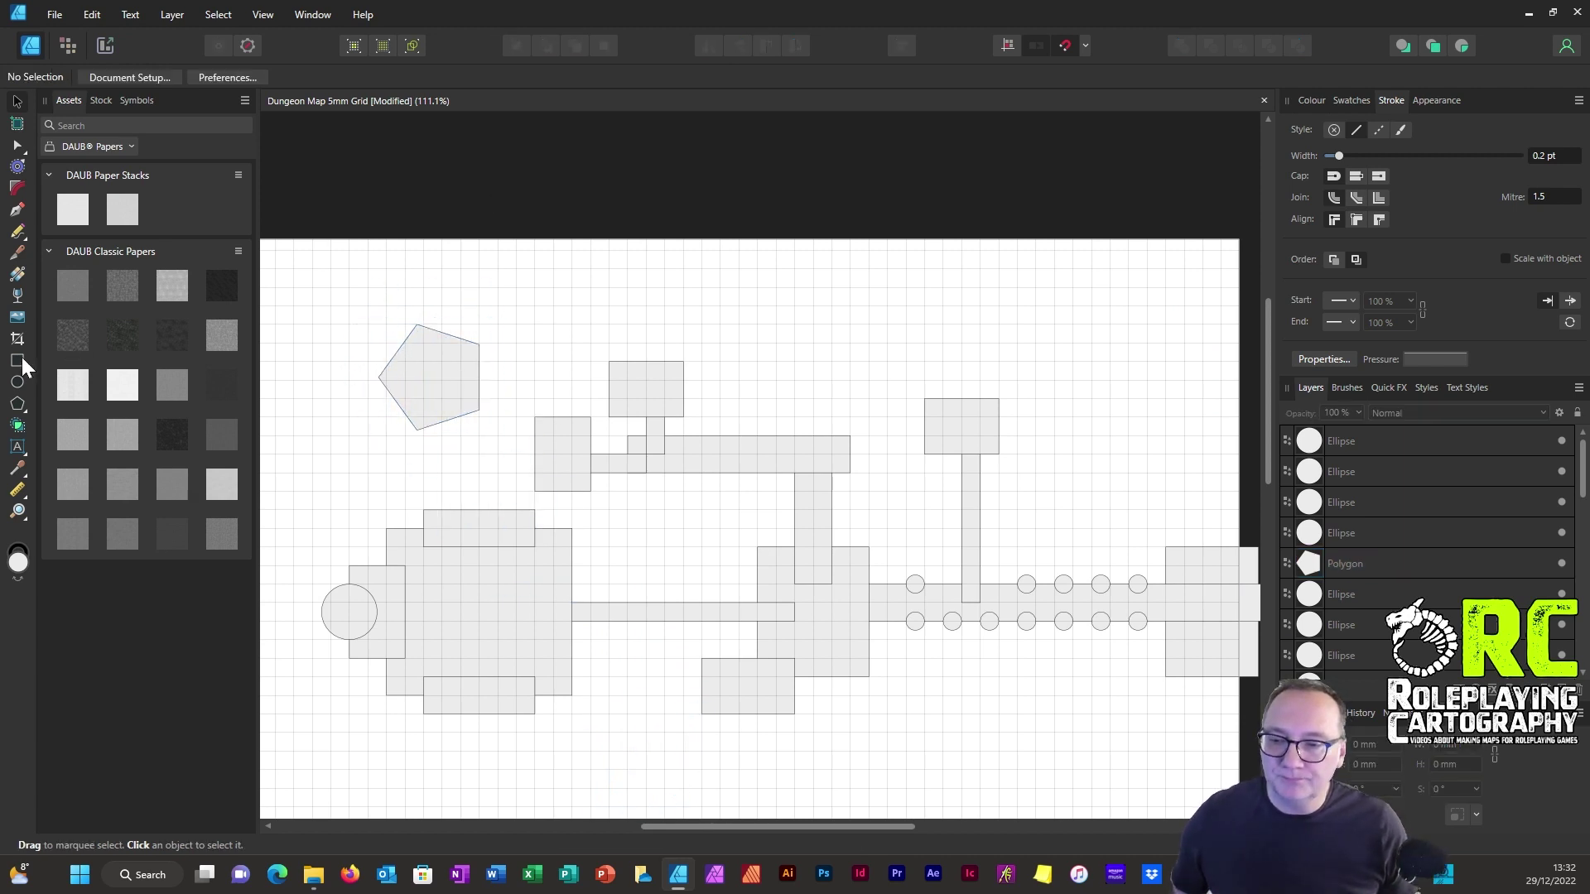
{"action": "scroll", "coordinate": [405, 374], "scroll_direction": "up", "scroll_amount": 1}
{"action": "scroll", "coordinate": [405, 374], "scroll_direction": "up", "scroll_amount": 2}
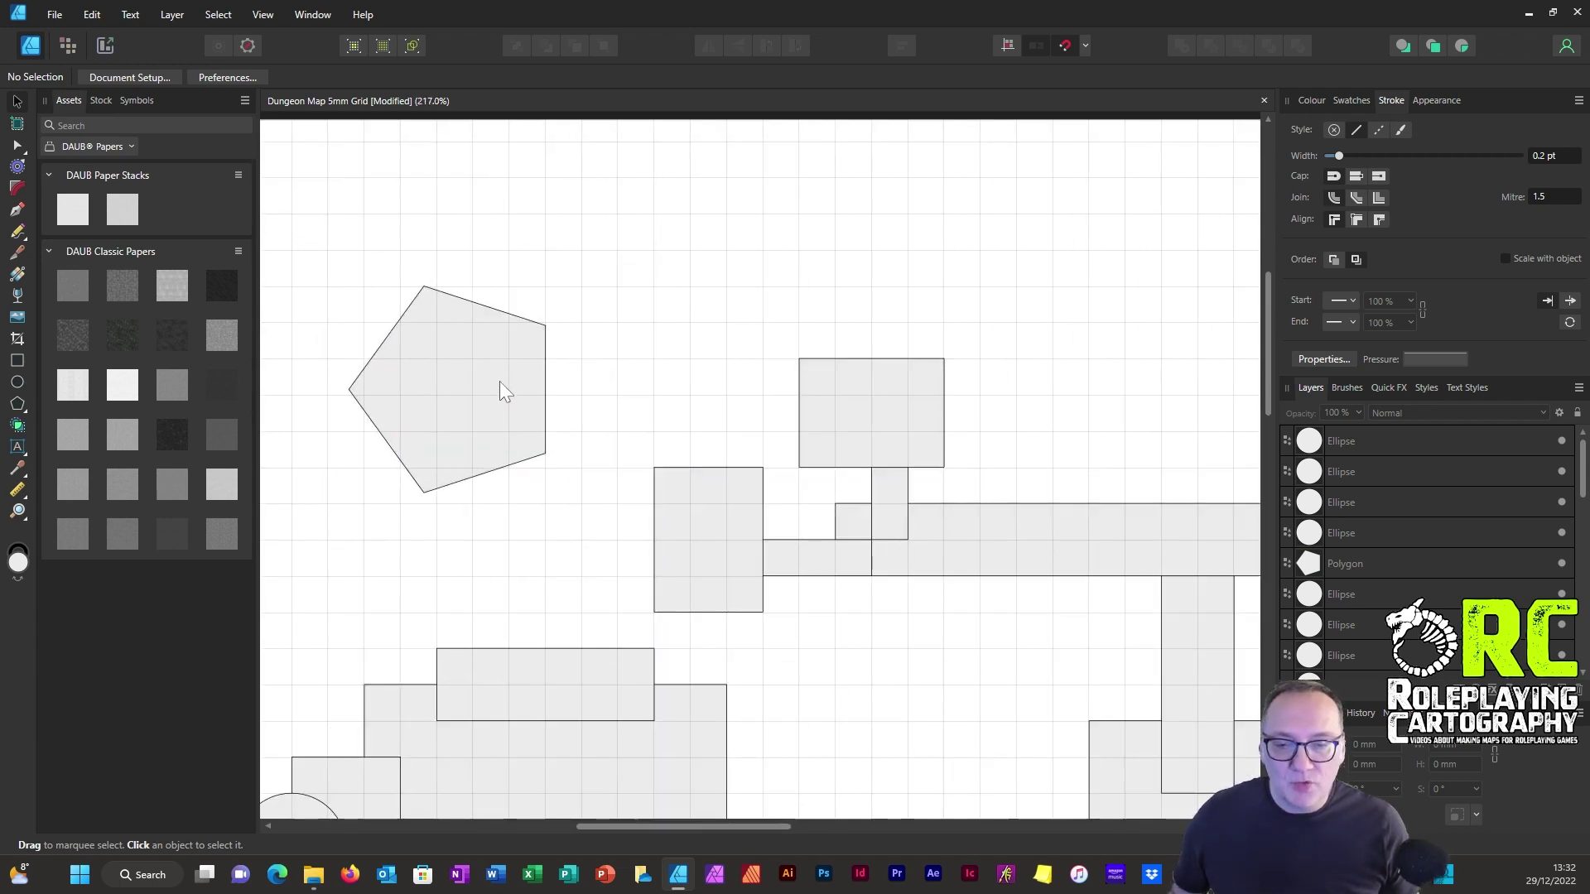
{"action": "left_click_drag", "start_coordinate": [495, 383], "coordinate": [436, 386]}
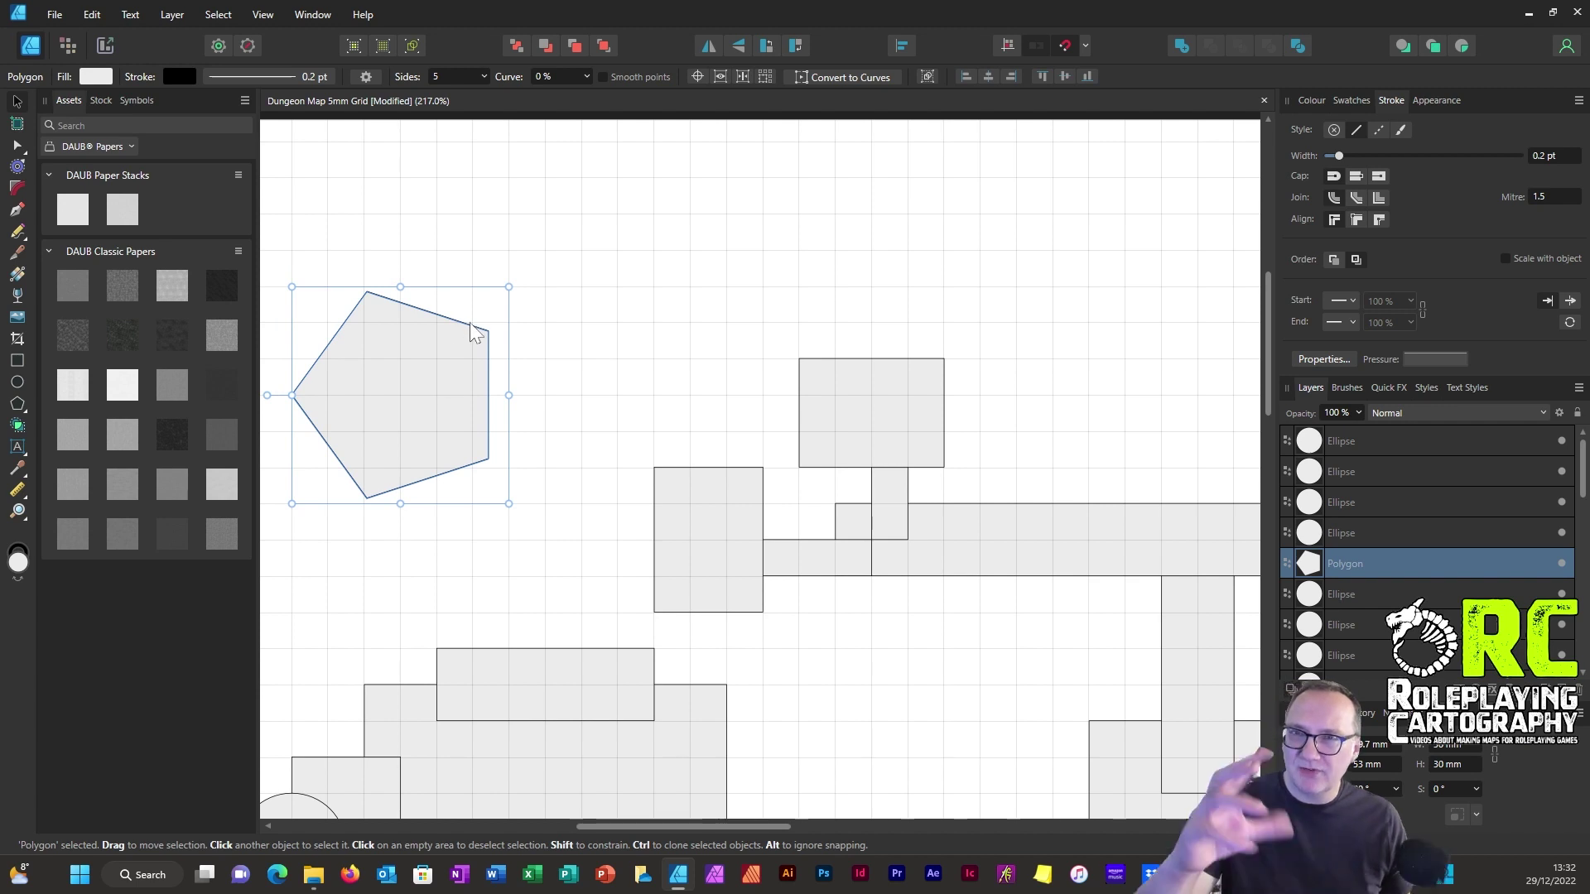
{"action": "left_click", "coordinate": [16, 232]}
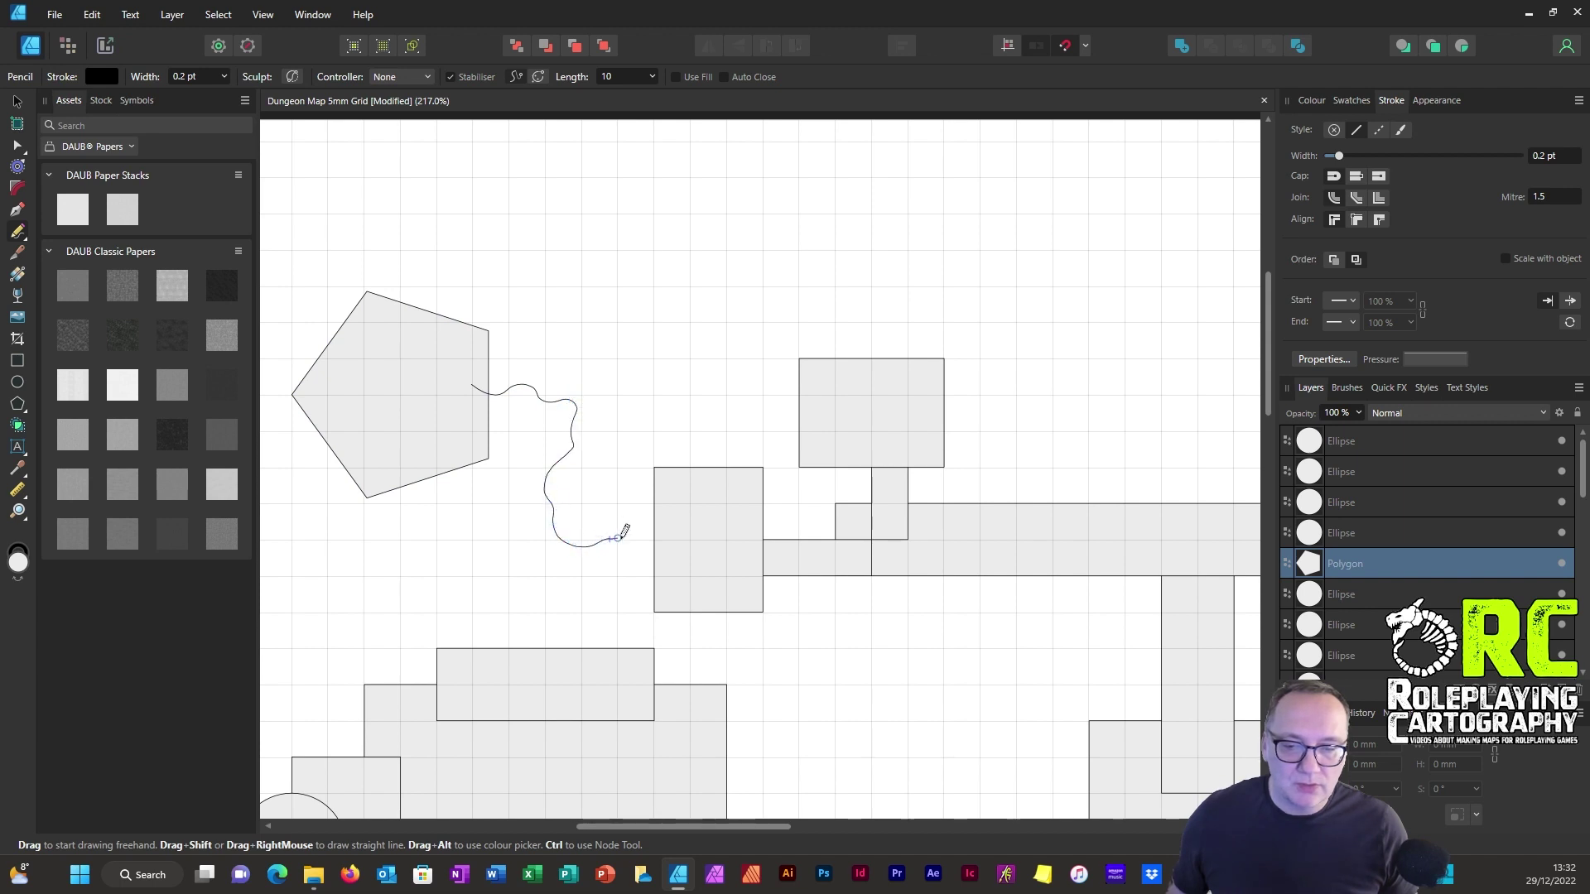
{"action": "left_click_drag", "start_coordinate": [665, 550], "coordinate": [678, 550]}
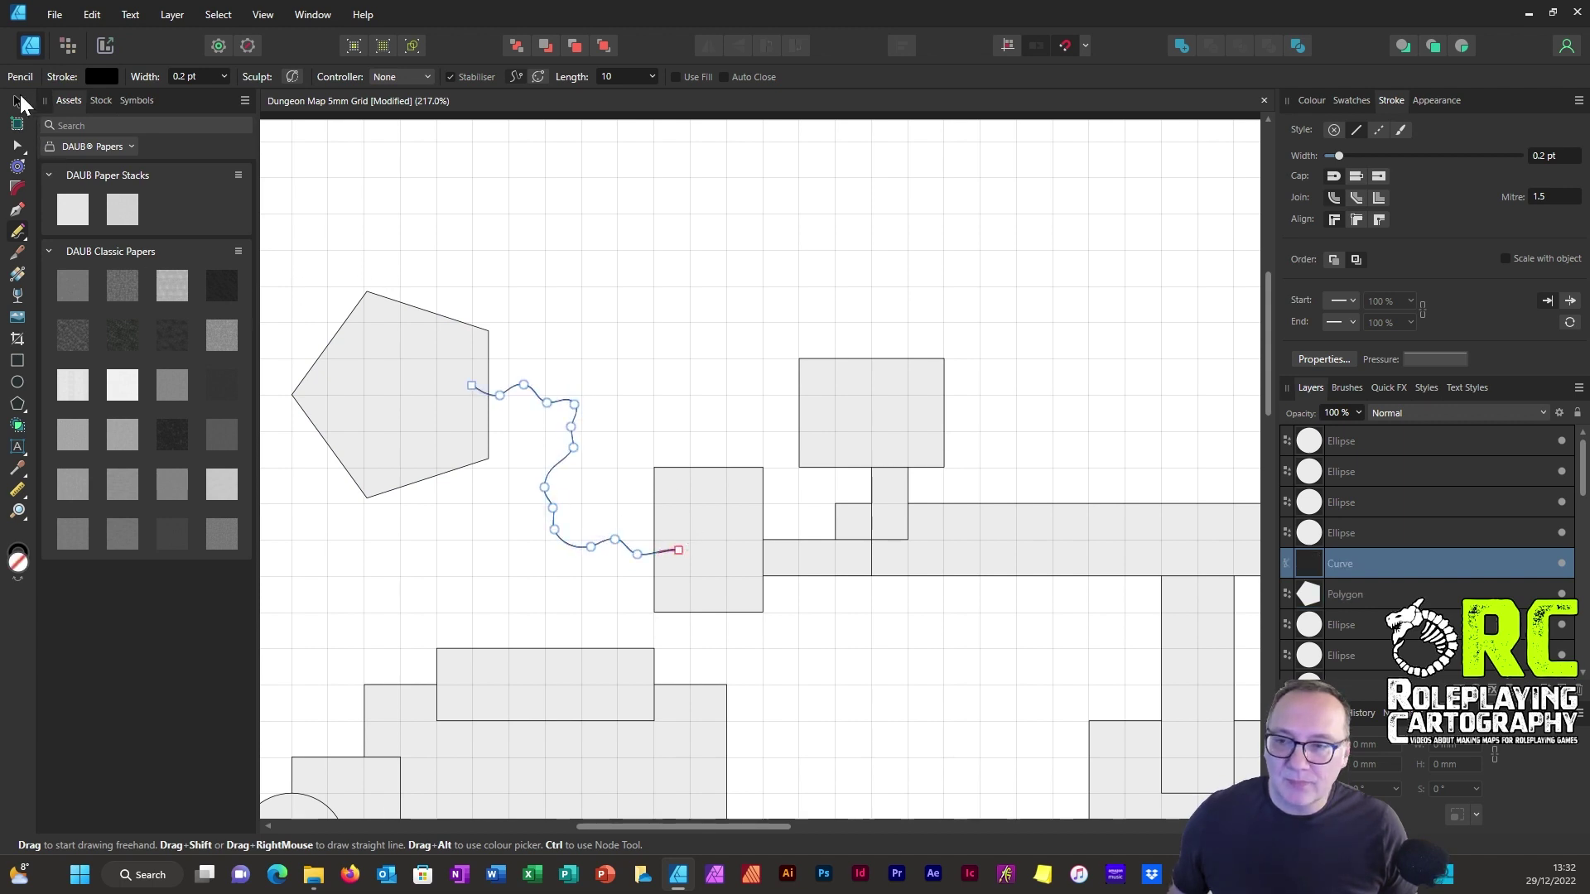
Set the winding line's stroke width to 14.1 pt.
{"action": "left_click", "coordinate": [18, 104]}
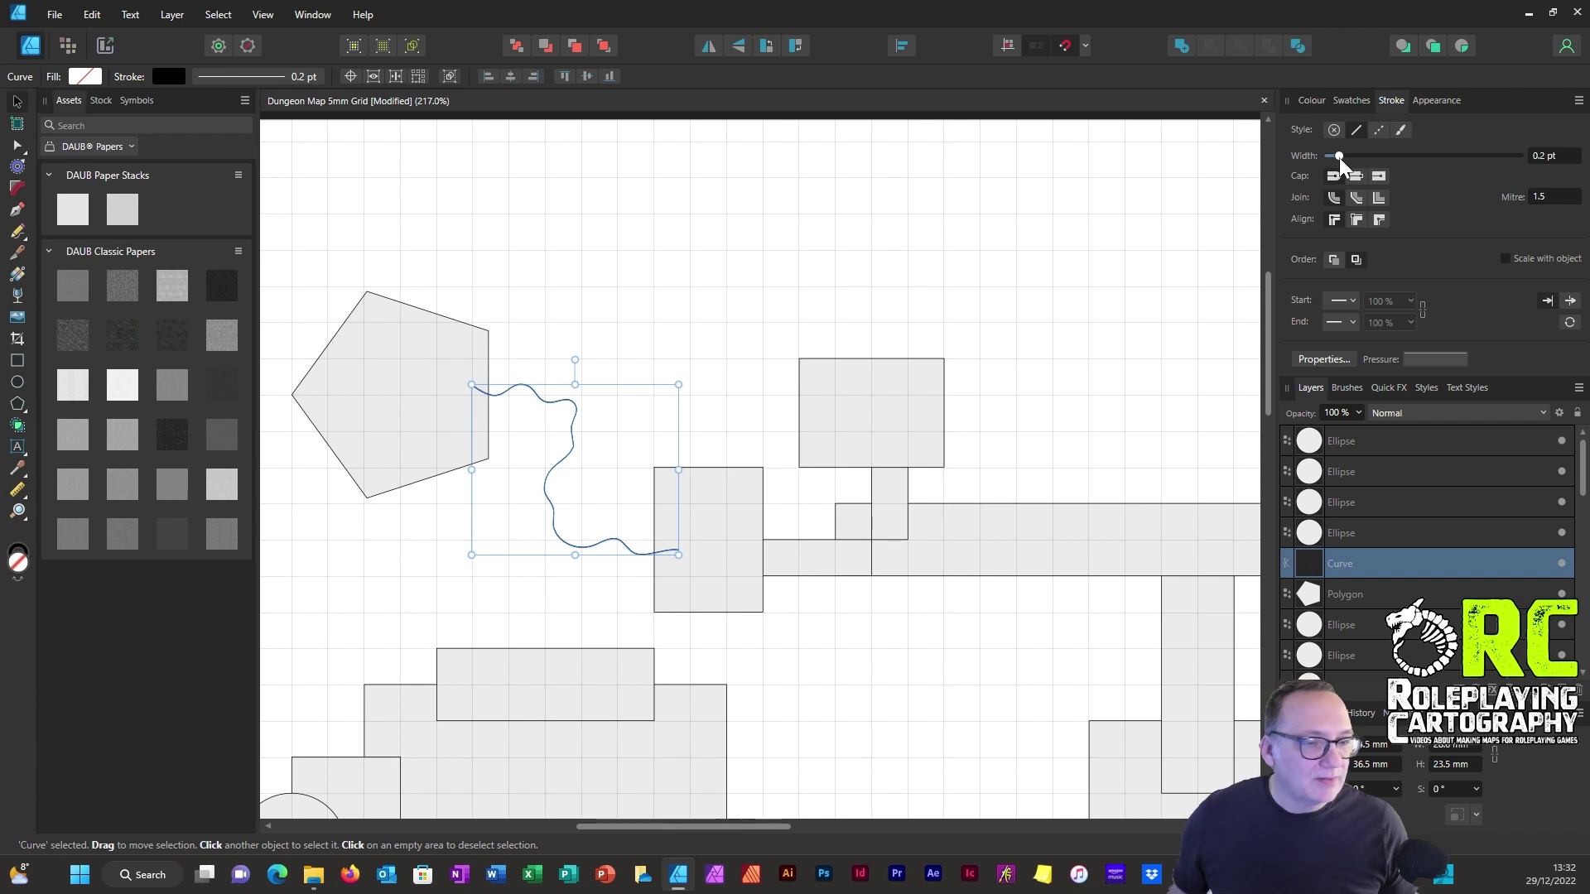
{"action": "left_click_drag", "start_coordinate": [1340, 157], "coordinate": [1419, 164]}
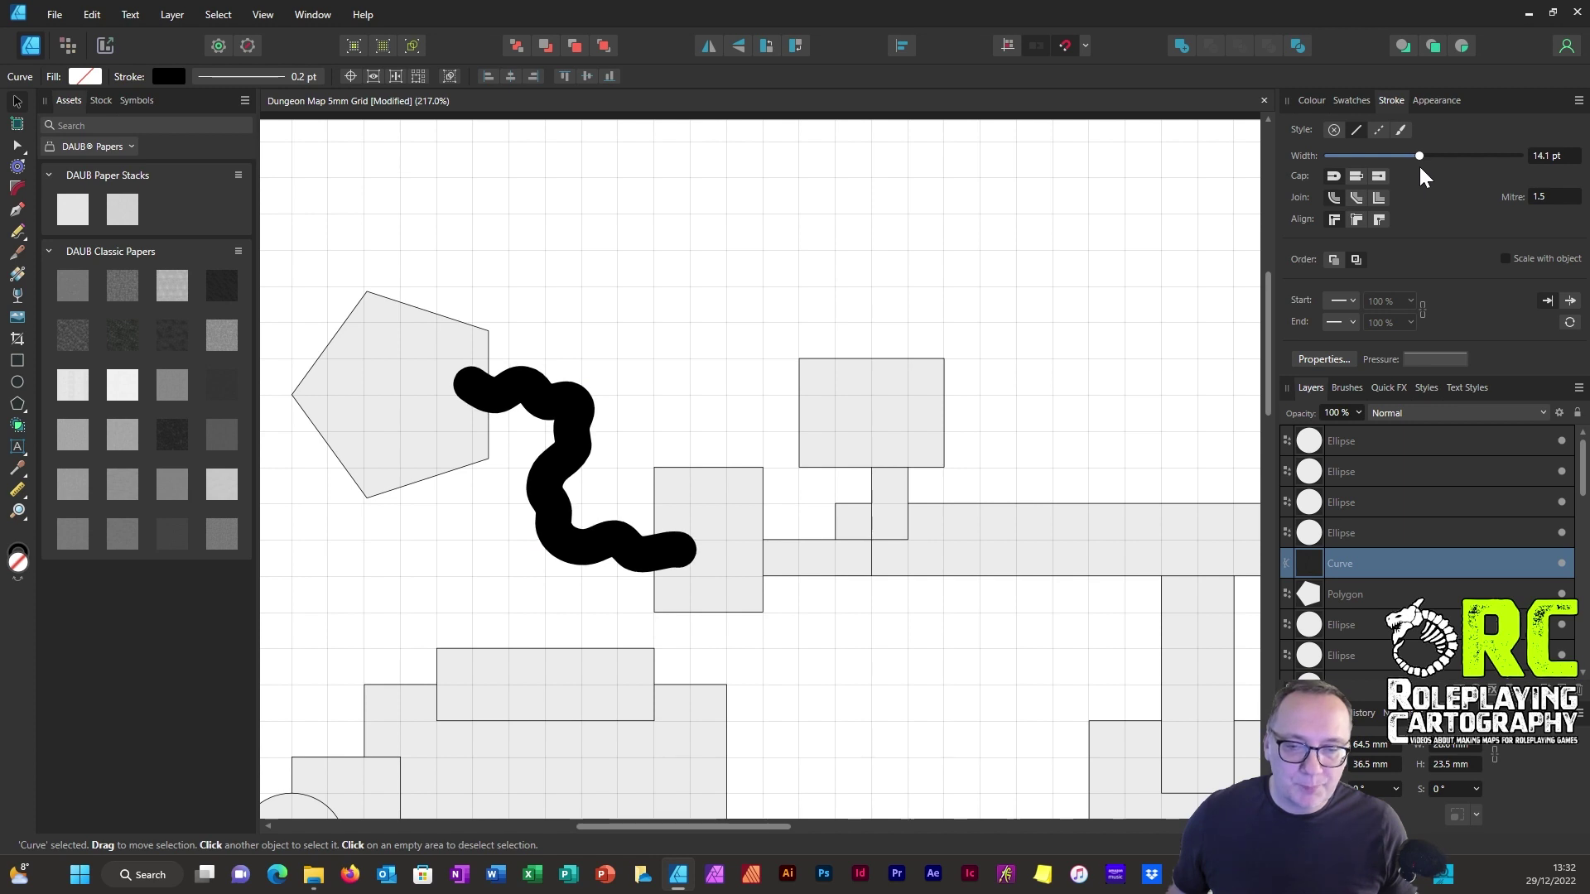
{"action": "left_click", "coordinate": [88, 13]}
{"action": "mouse_move", "coordinate": [120, 11]}
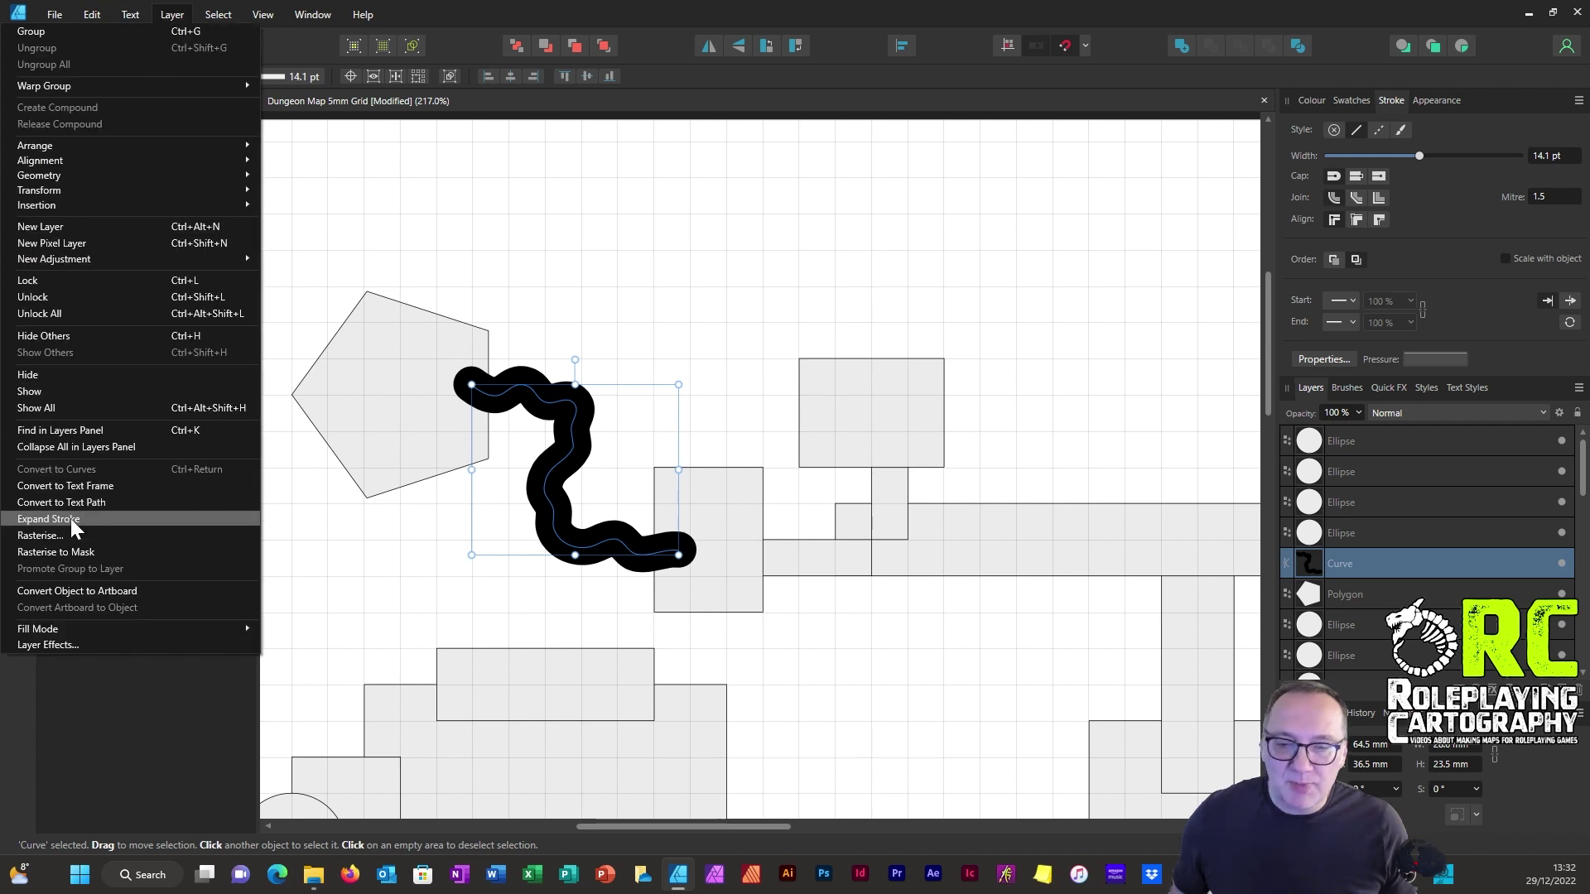
Expand the thick stroke into a shape with the pentagon's pale fill and a 0.2 pt black outline.
{"action": "left_click", "coordinate": [71, 518]}
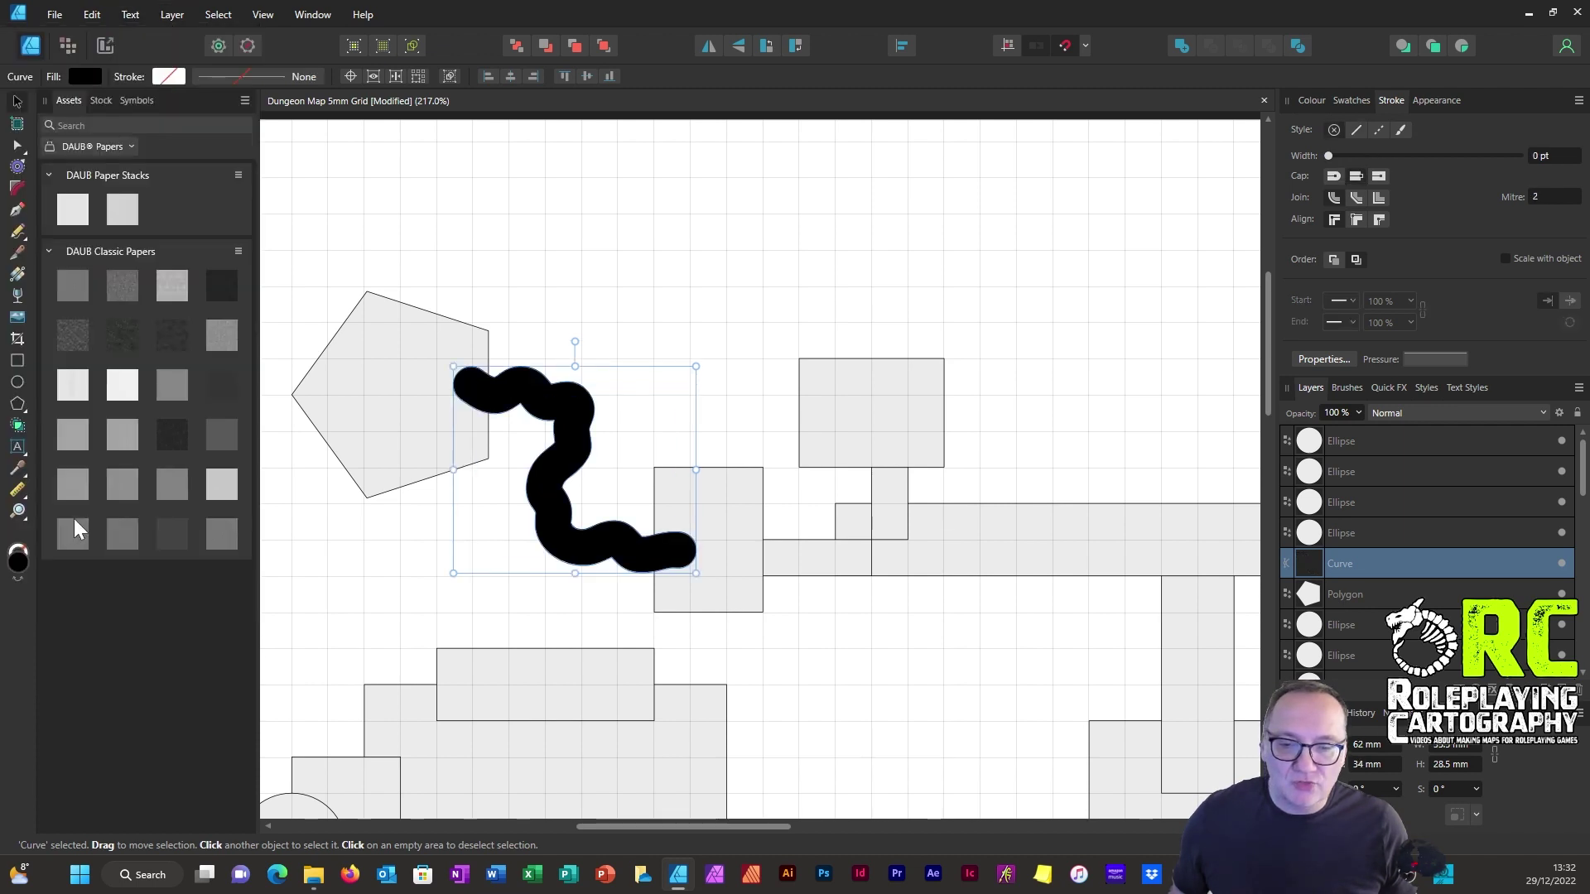
{"action": "left_click", "coordinate": [17, 103]}
{"action": "left_click", "coordinate": [1314, 100]}
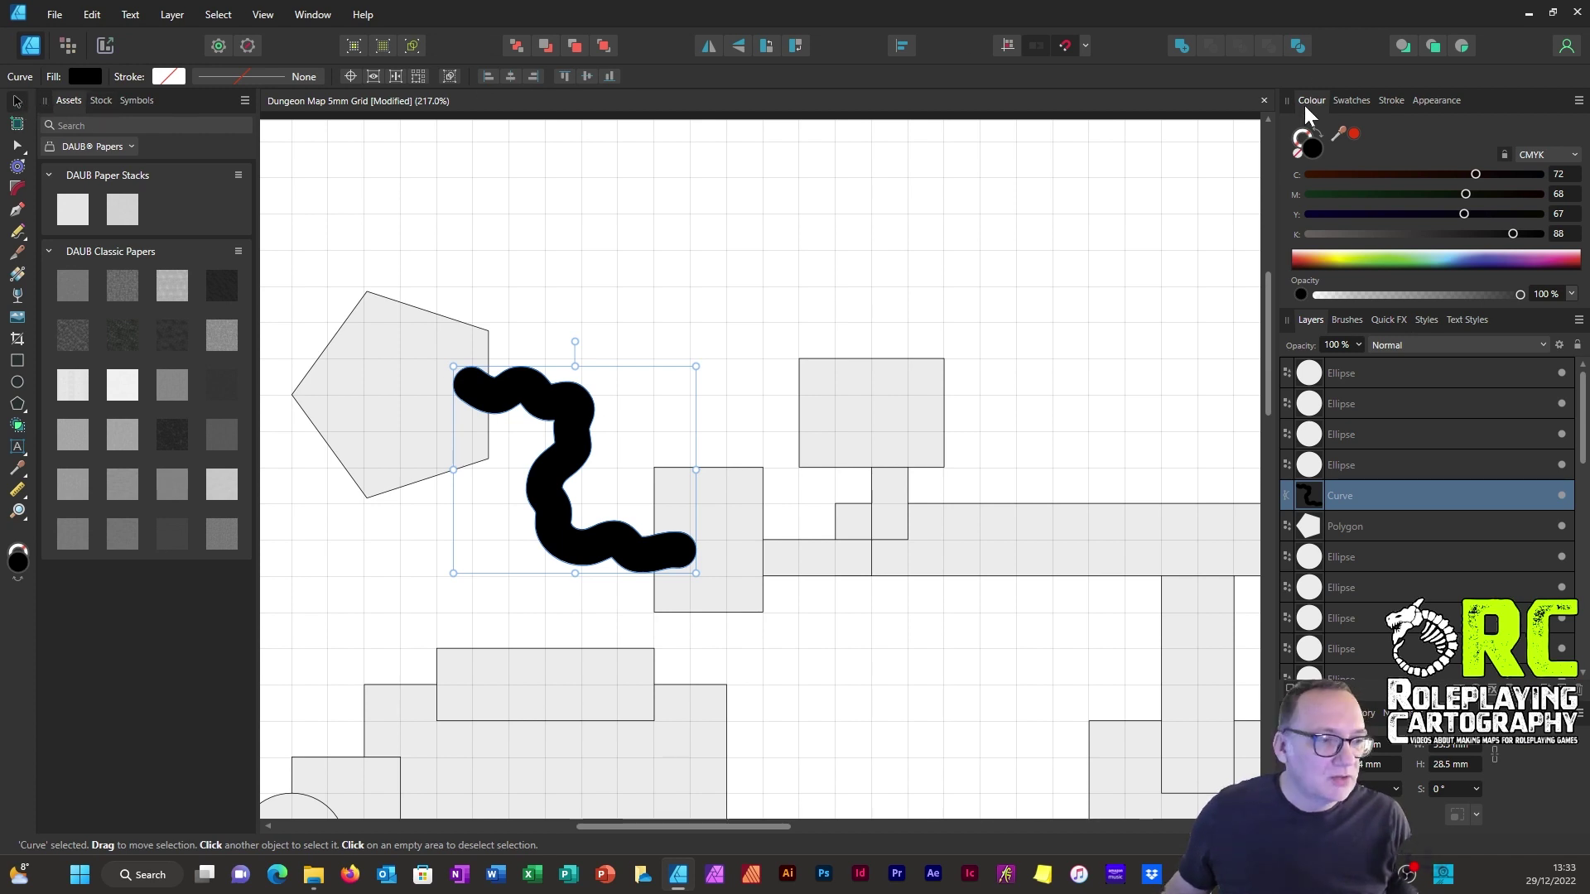
{"action": "left_click", "coordinate": [1342, 252]}
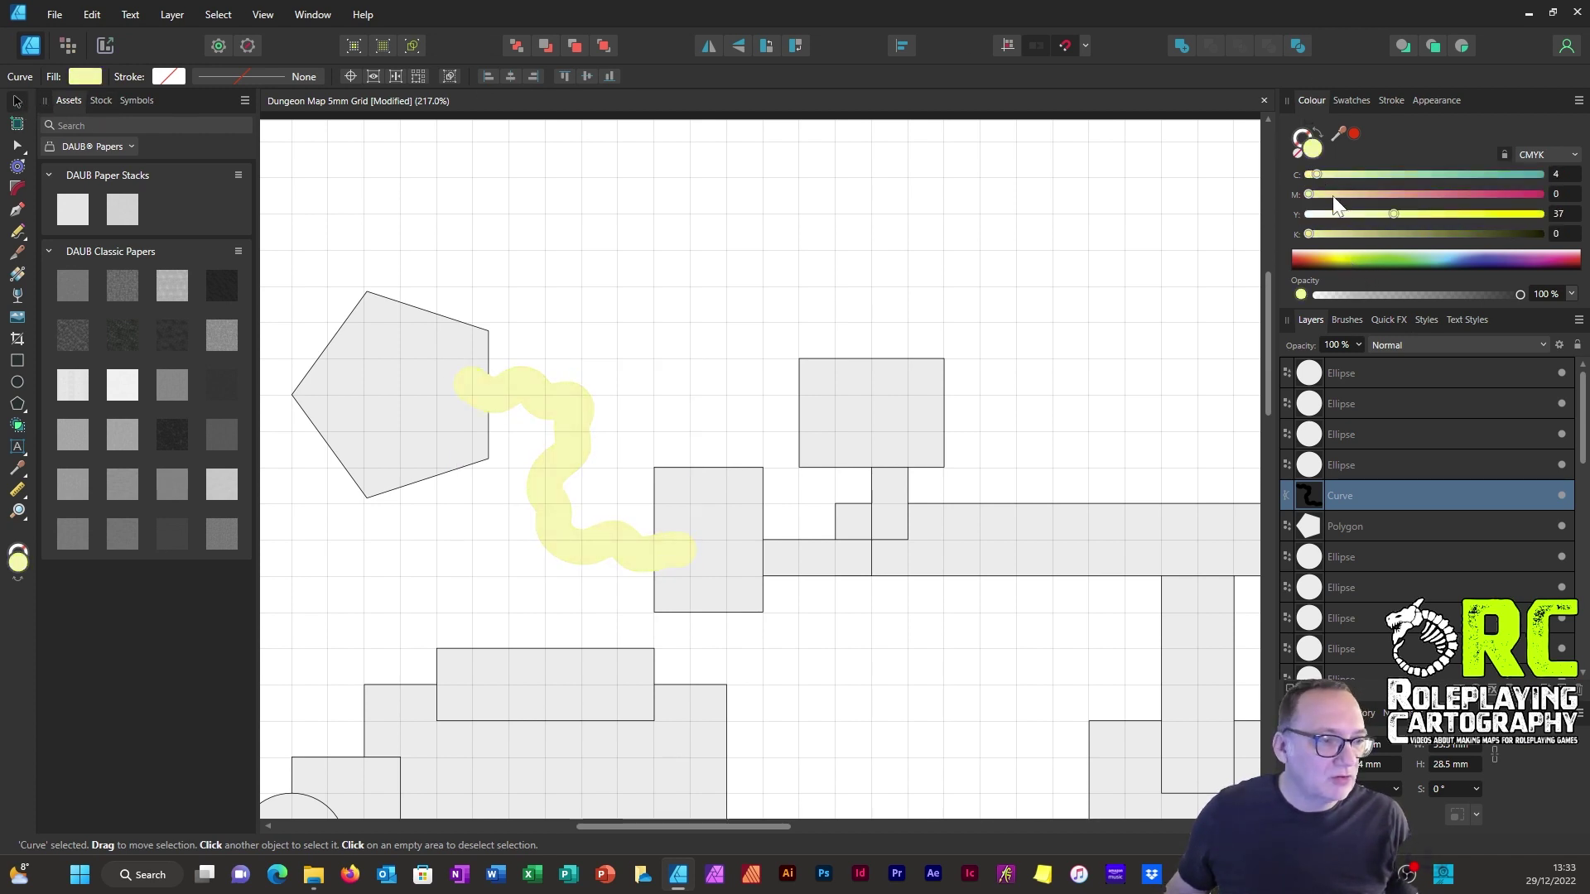
{"action": "key", "text": "x"}
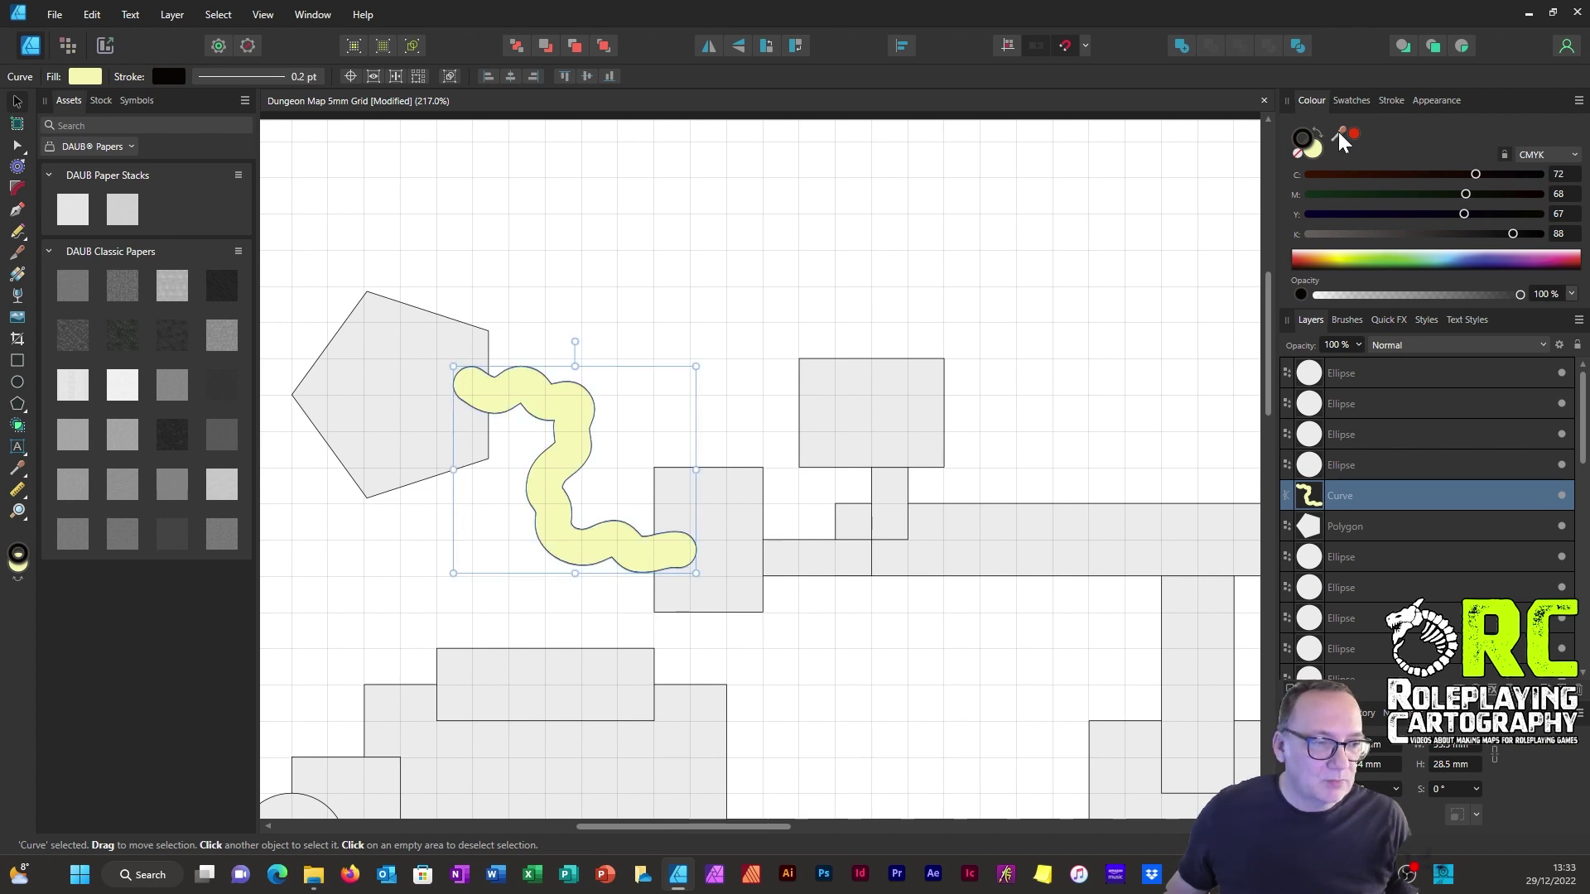
{"action": "left_click_drag", "start_coordinate": [1341, 135], "coordinate": [419, 346]}
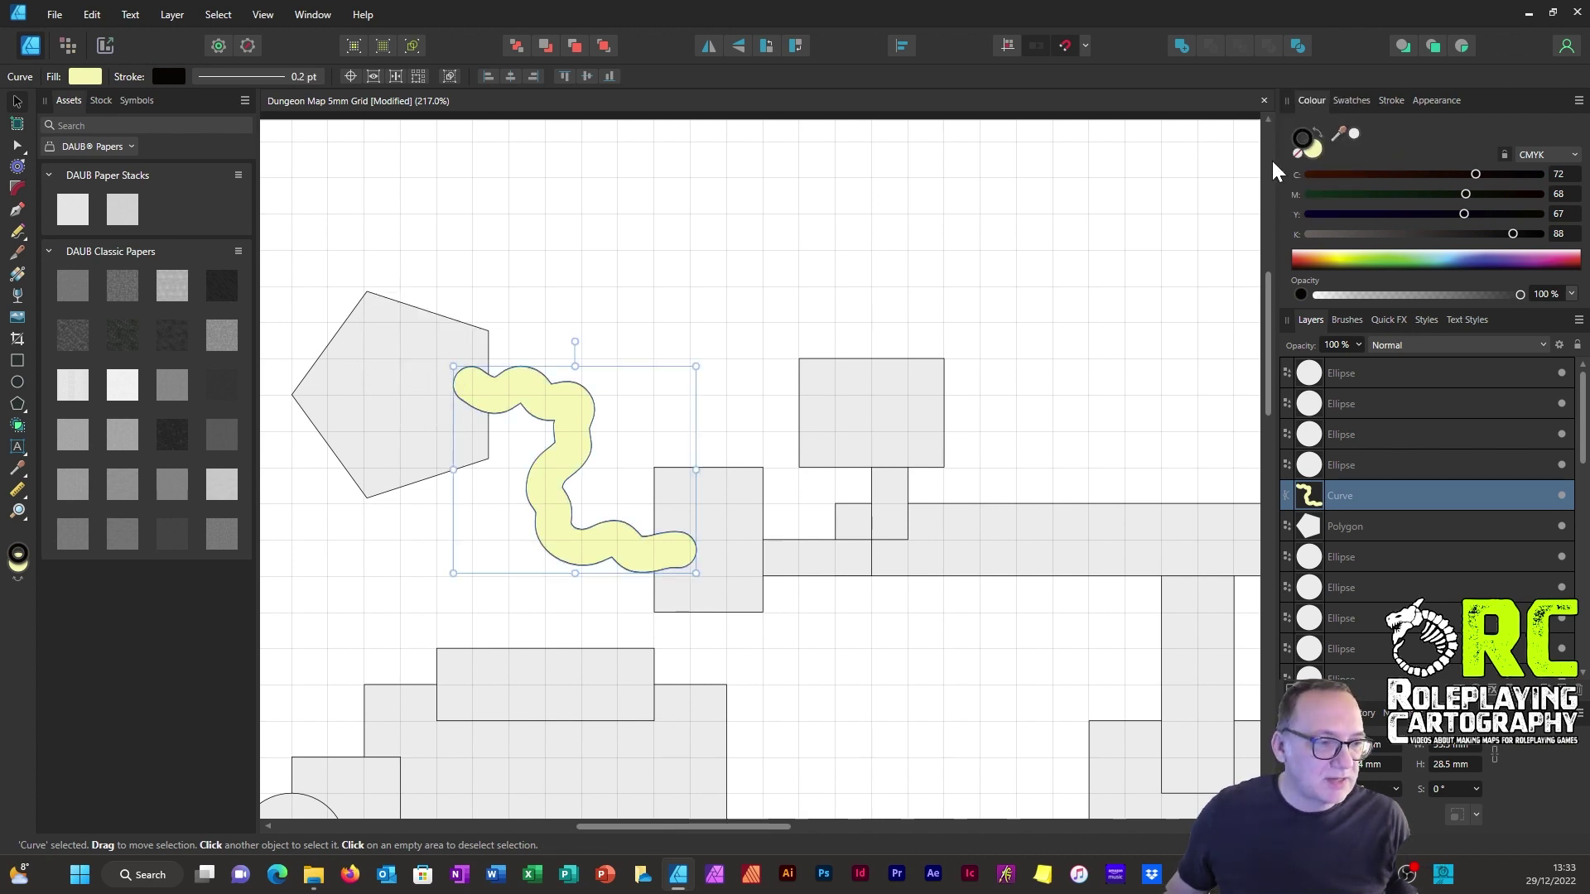
{"action": "left_click", "coordinate": [1312, 149]}
{"action": "left_click", "coordinate": [1354, 133]}
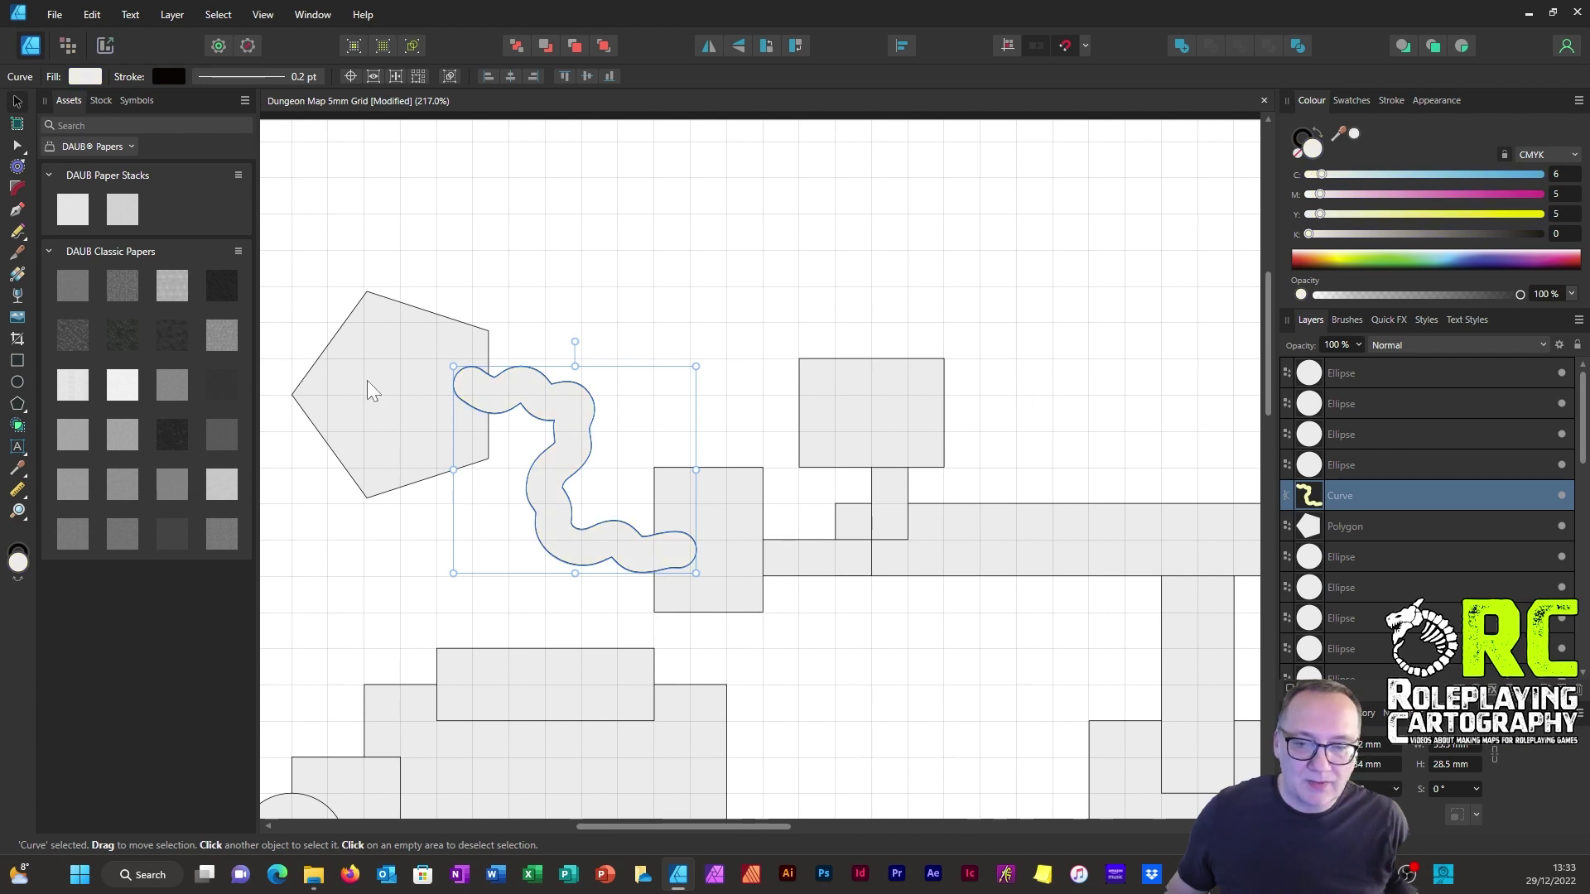
Select every room, corridor and pillar and combine them with the Add boolean operation.
{"action": "scroll", "coordinate": [646, 232], "scroll_direction": "down", "scroll_amount": 5}
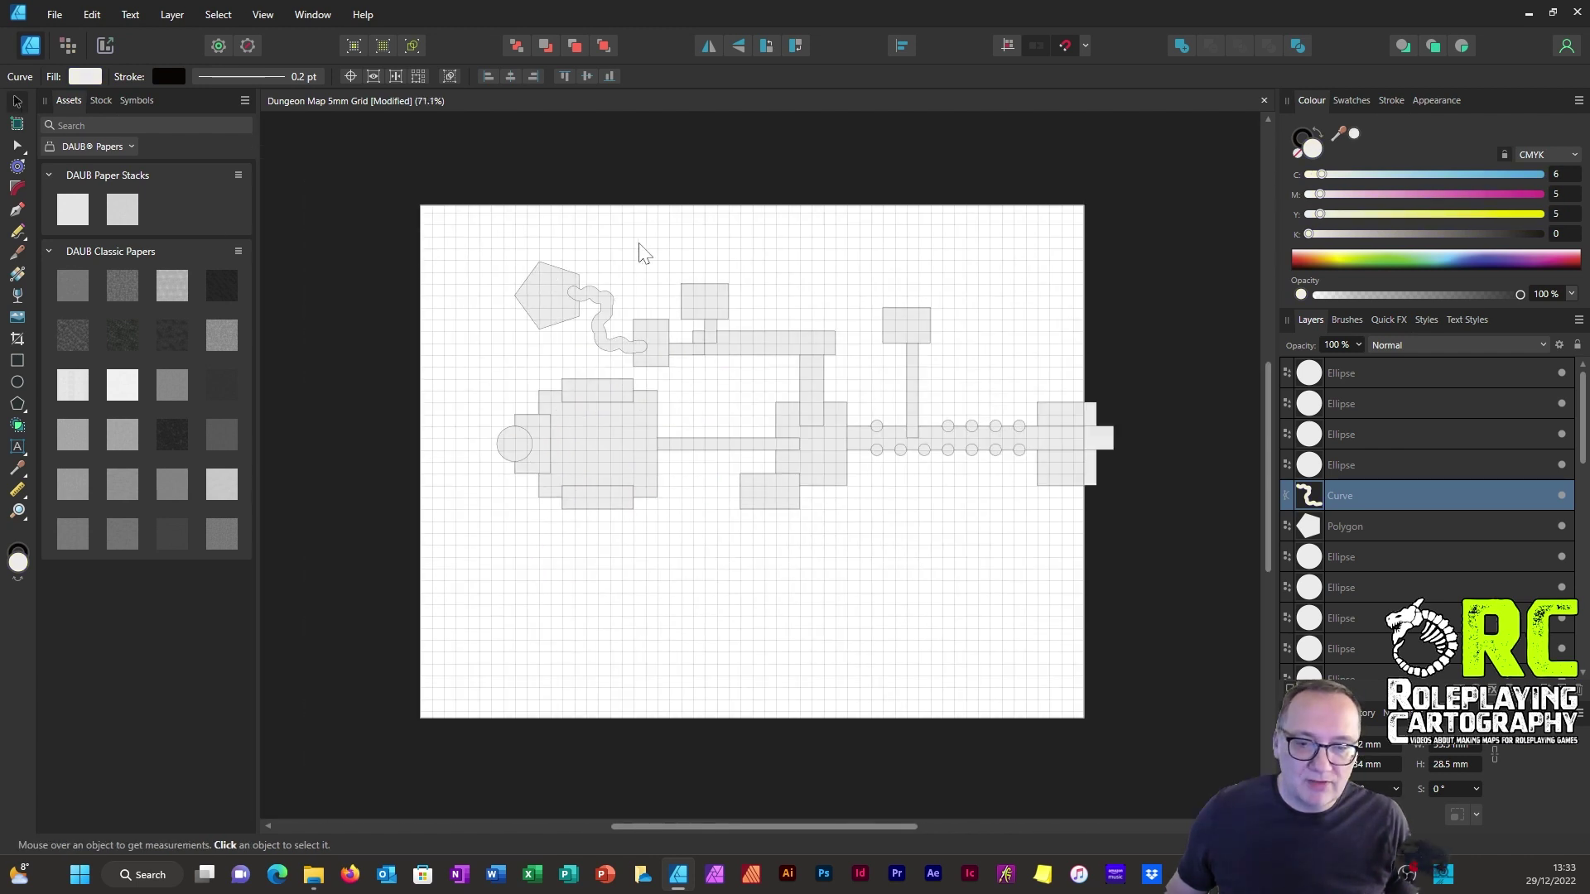
{"action": "left_click", "coordinate": [671, 236]}
{"action": "scroll", "coordinate": [704, 248], "scroll_direction": "up", "scroll_amount": 3}
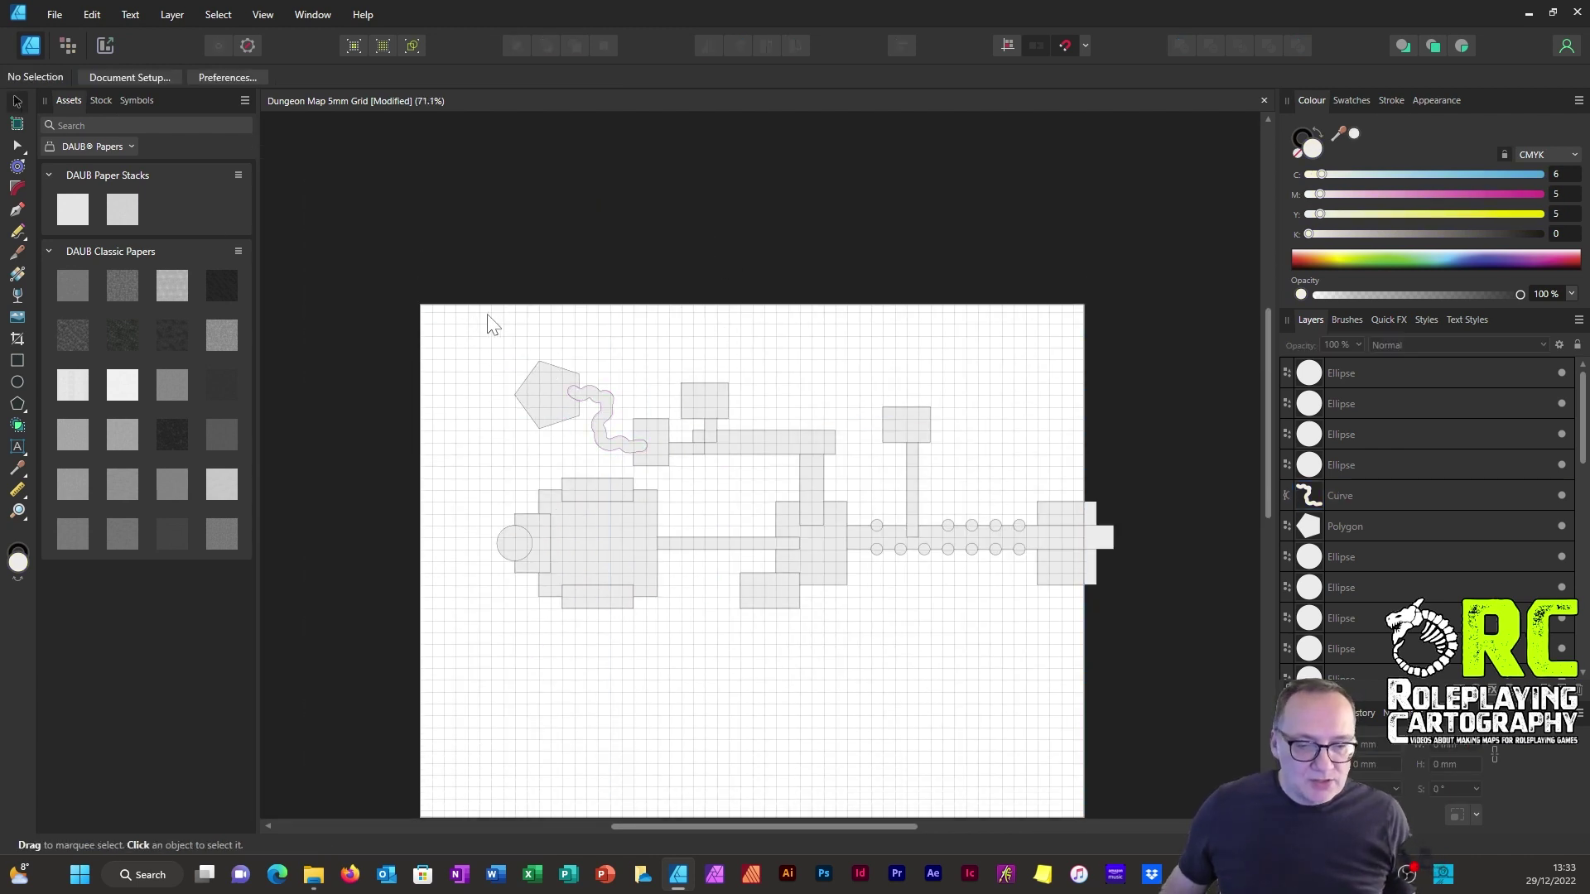
{"action": "left_click_drag", "start_coordinate": [470, 308], "coordinate": [1237, 735]}
{"action": "left_click", "coordinate": [1182, 46]}
{"action": "left_click", "coordinate": [923, 611]}
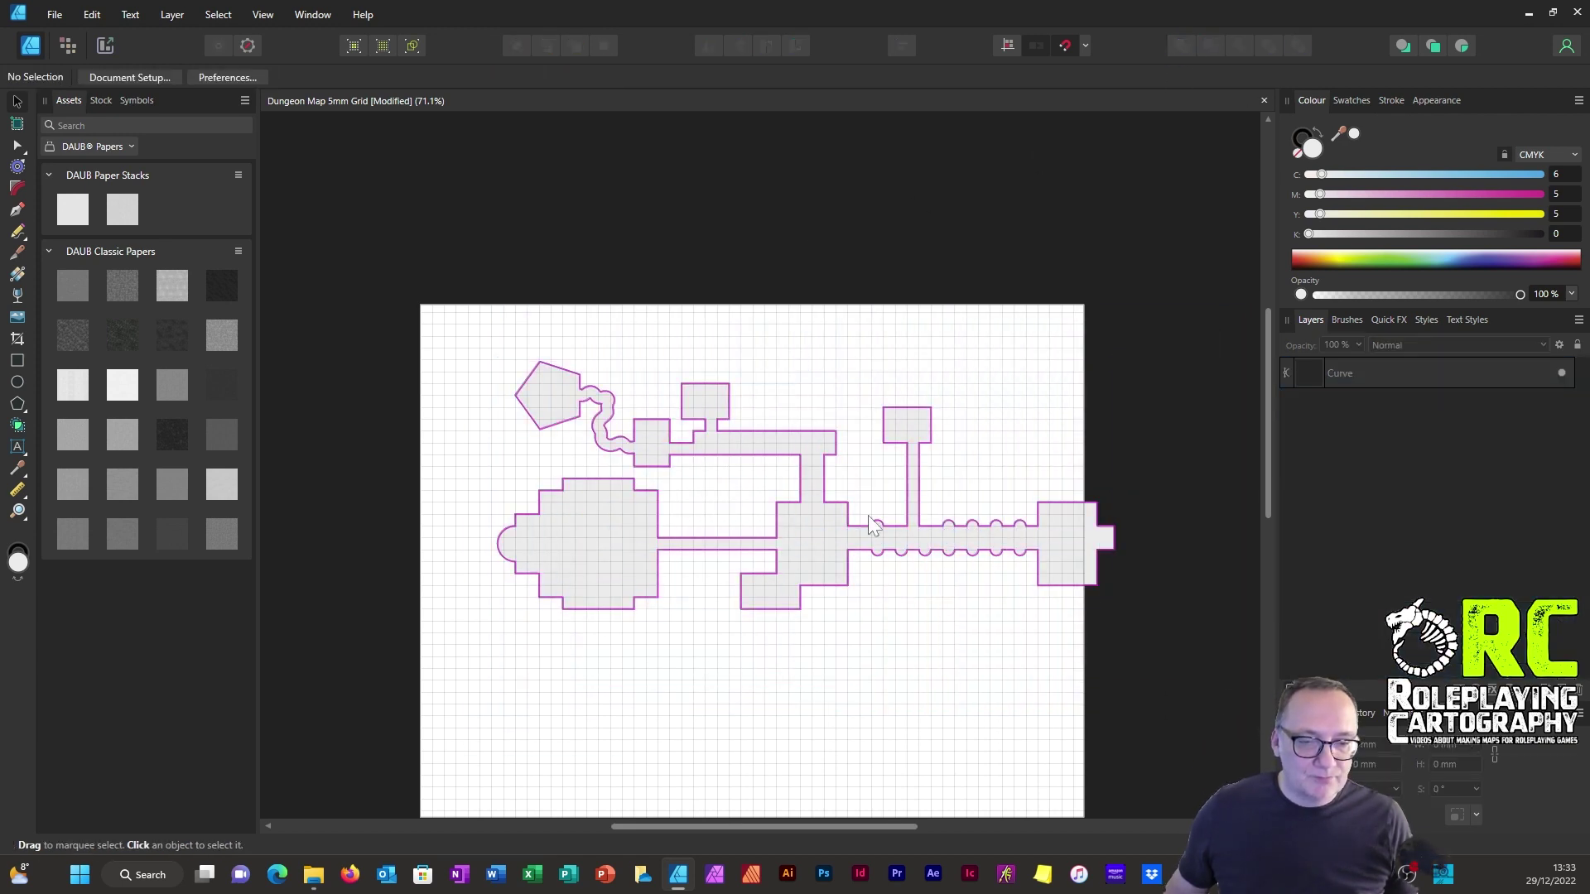
{"action": "scroll", "coordinate": [919, 604], "scroll_direction": "up", "scroll_amount": 2}
{"action": "scroll", "coordinate": [1017, 511], "scroll_direction": "down", "scroll_amount": 2}
{"action": "scroll", "coordinate": [929, 512], "scroll_direction": "up", "scroll_amount": 4}
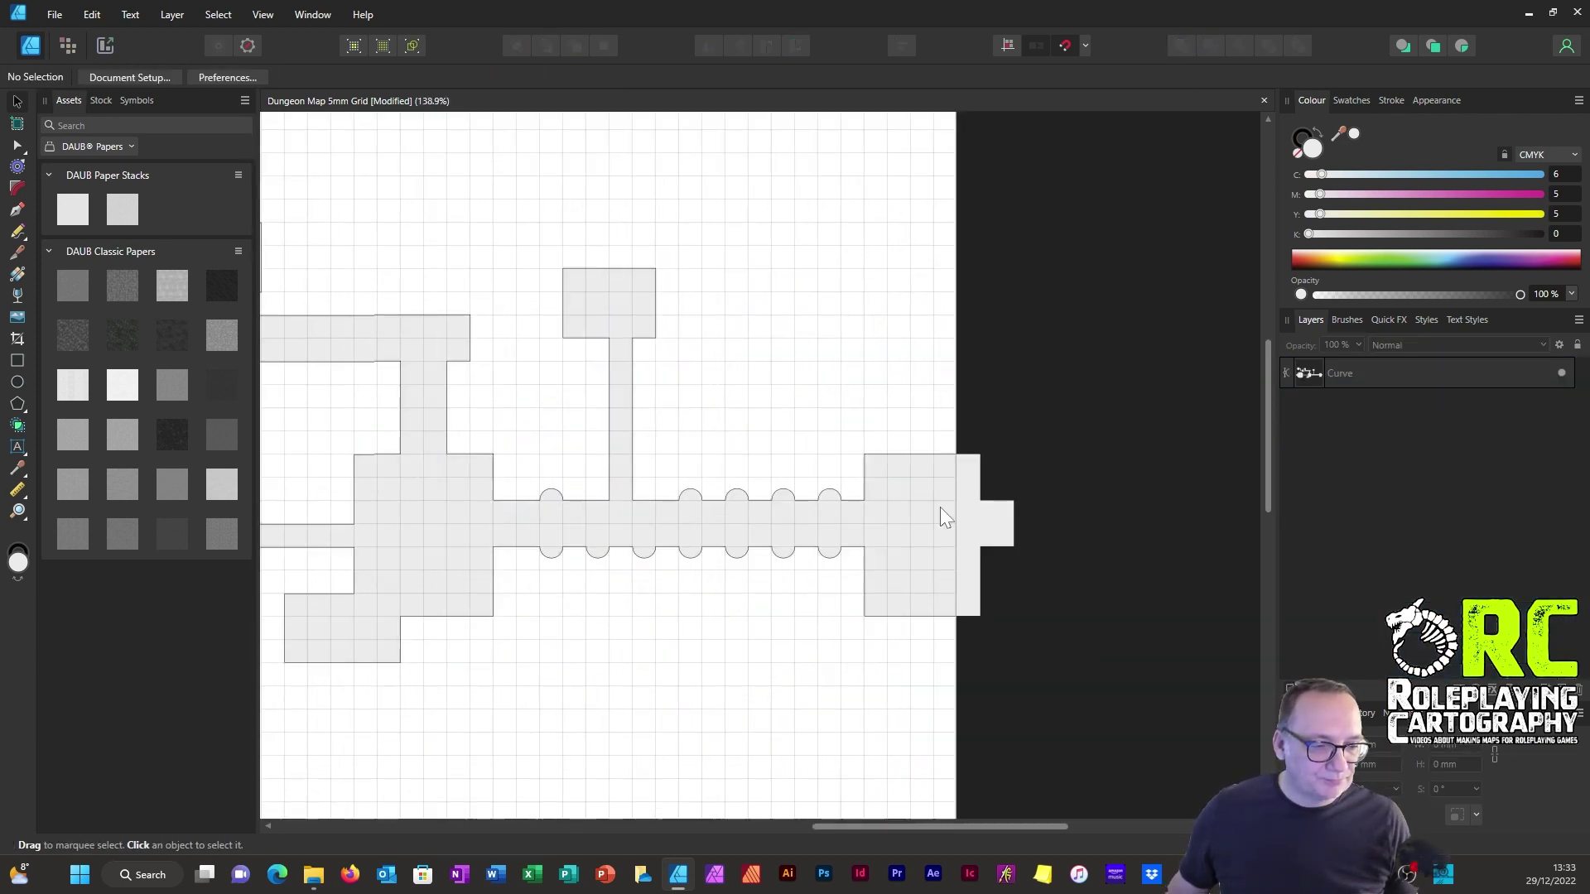
{"action": "scroll", "coordinate": [1102, 448], "scroll_direction": "down", "scroll_amount": 3}
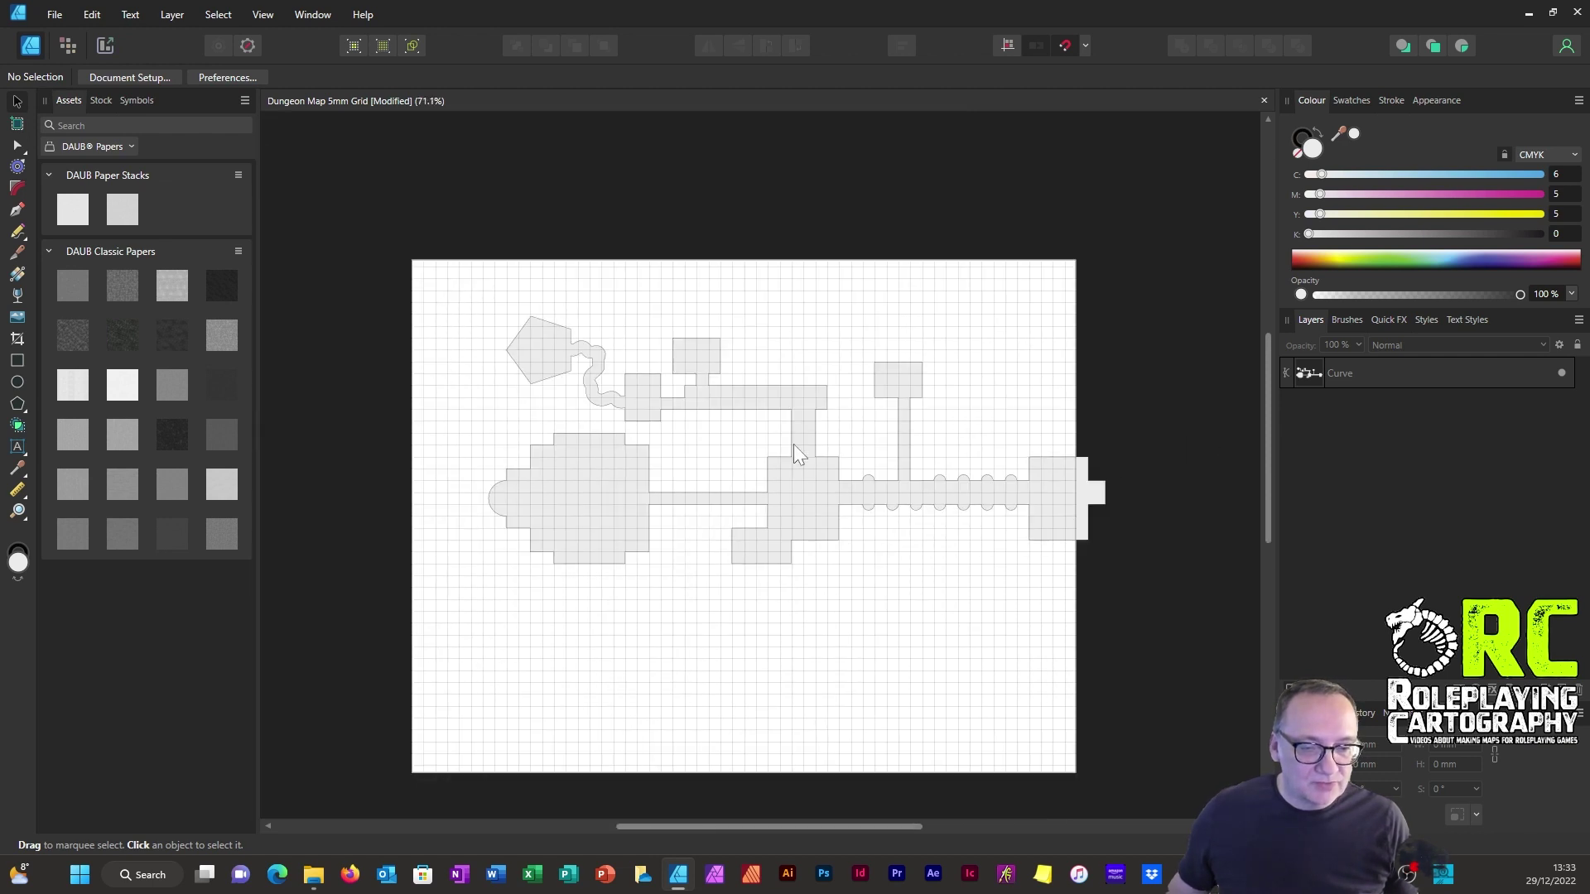
{"action": "scroll", "coordinate": [787, 452], "scroll_direction": "up", "scroll_amount": 2}
{"action": "scroll", "coordinate": [758, 431], "scroll_direction": "down", "scroll_amount": 1}
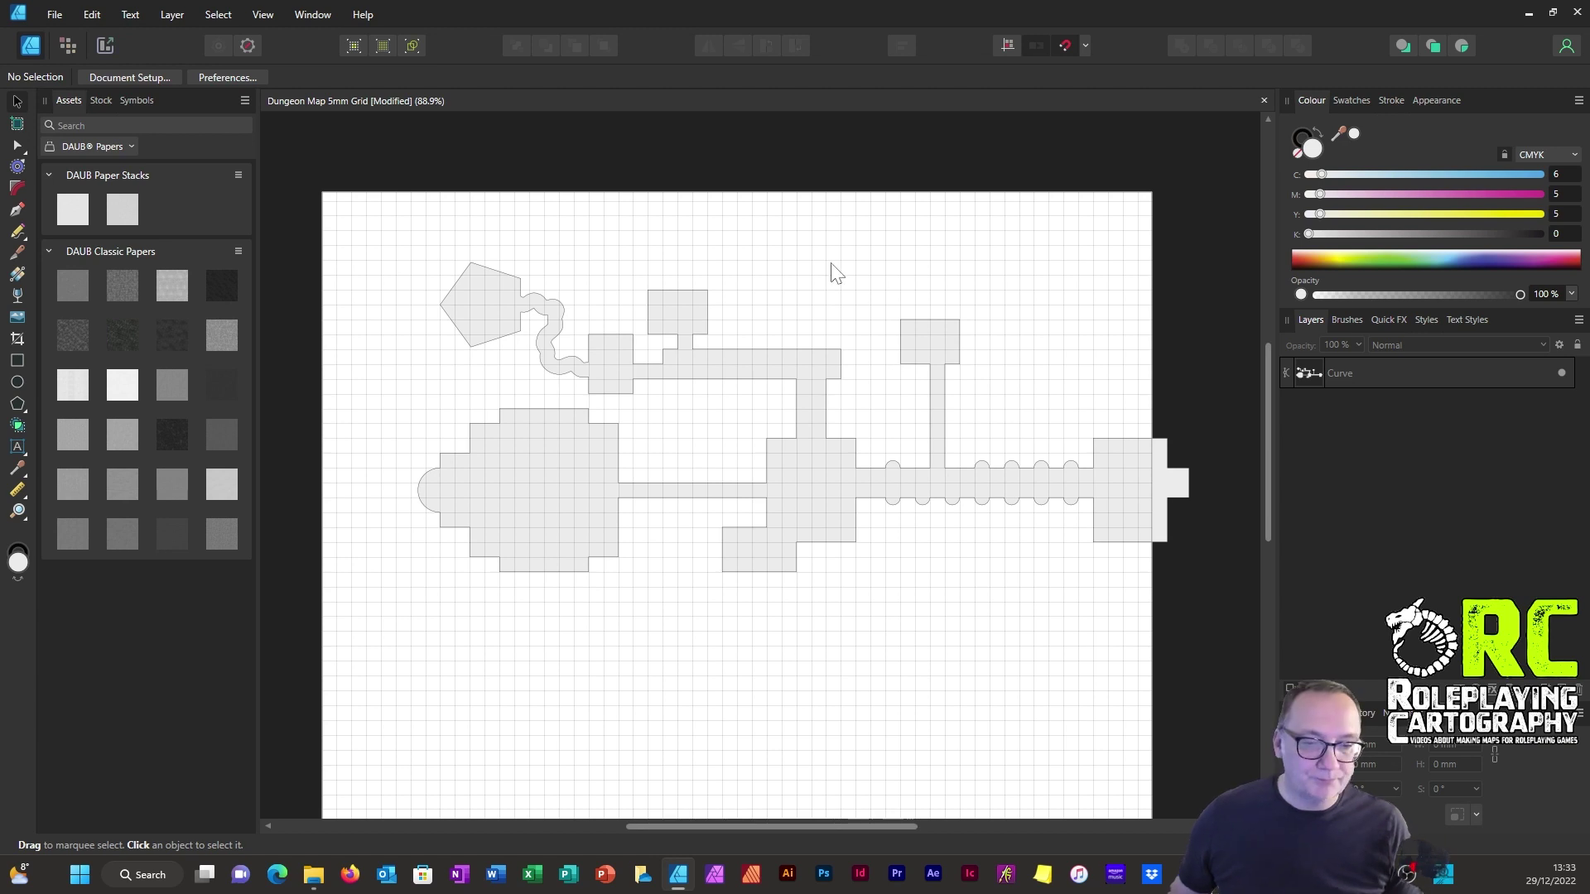
{"action": "left_click", "coordinate": [764, 366]}
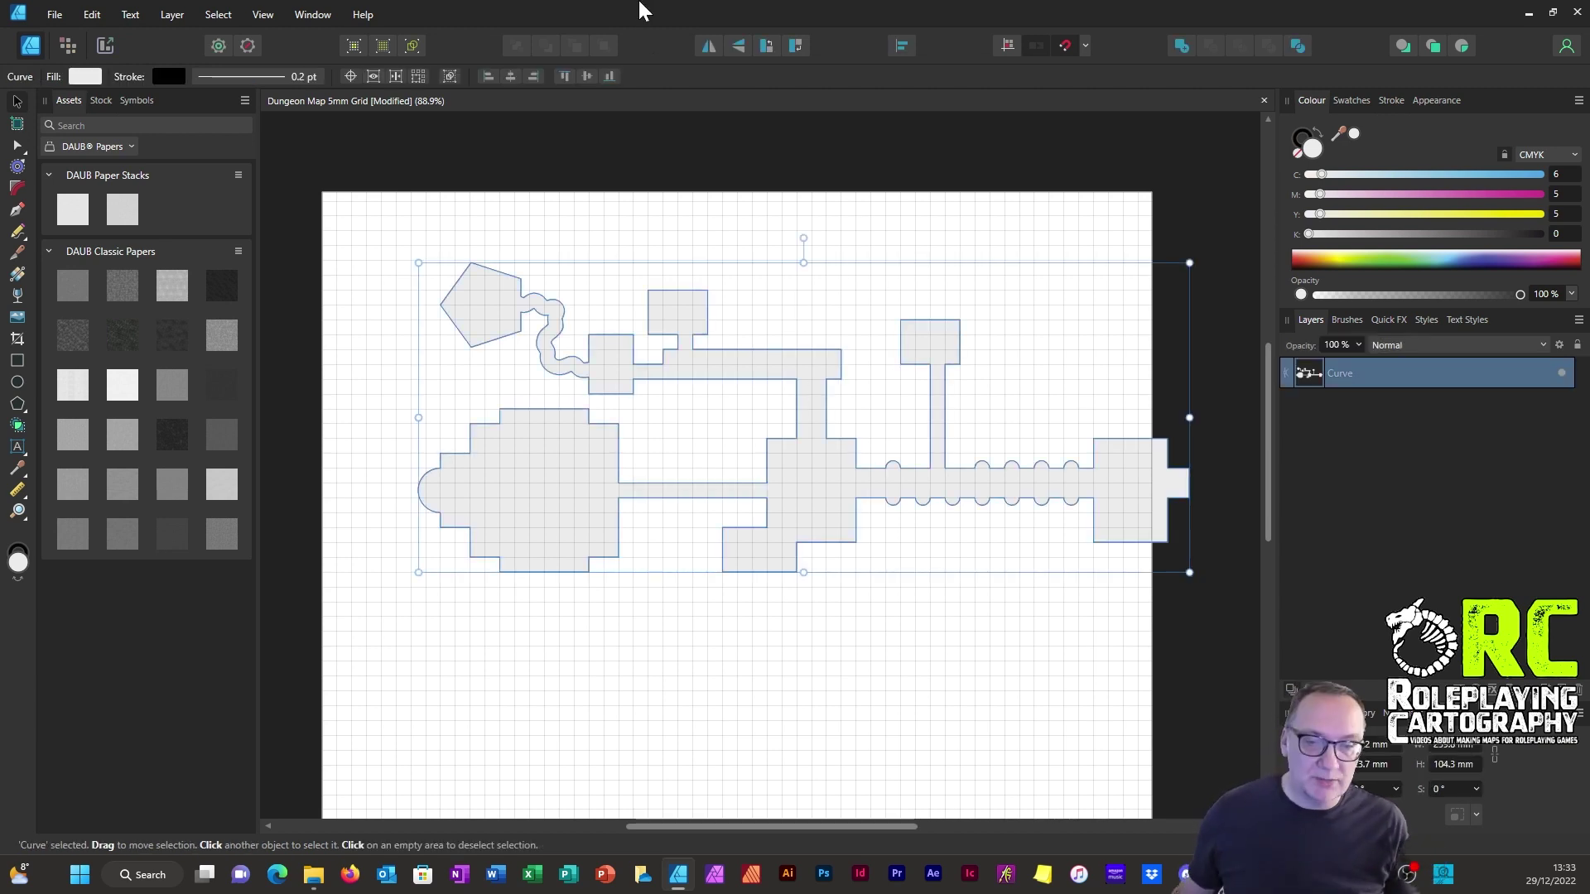
{"action": "left_click", "coordinate": [854, 231]}
{"action": "scroll", "coordinate": [855, 234], "scroll_direction": "down", "scroll_amount": 3}
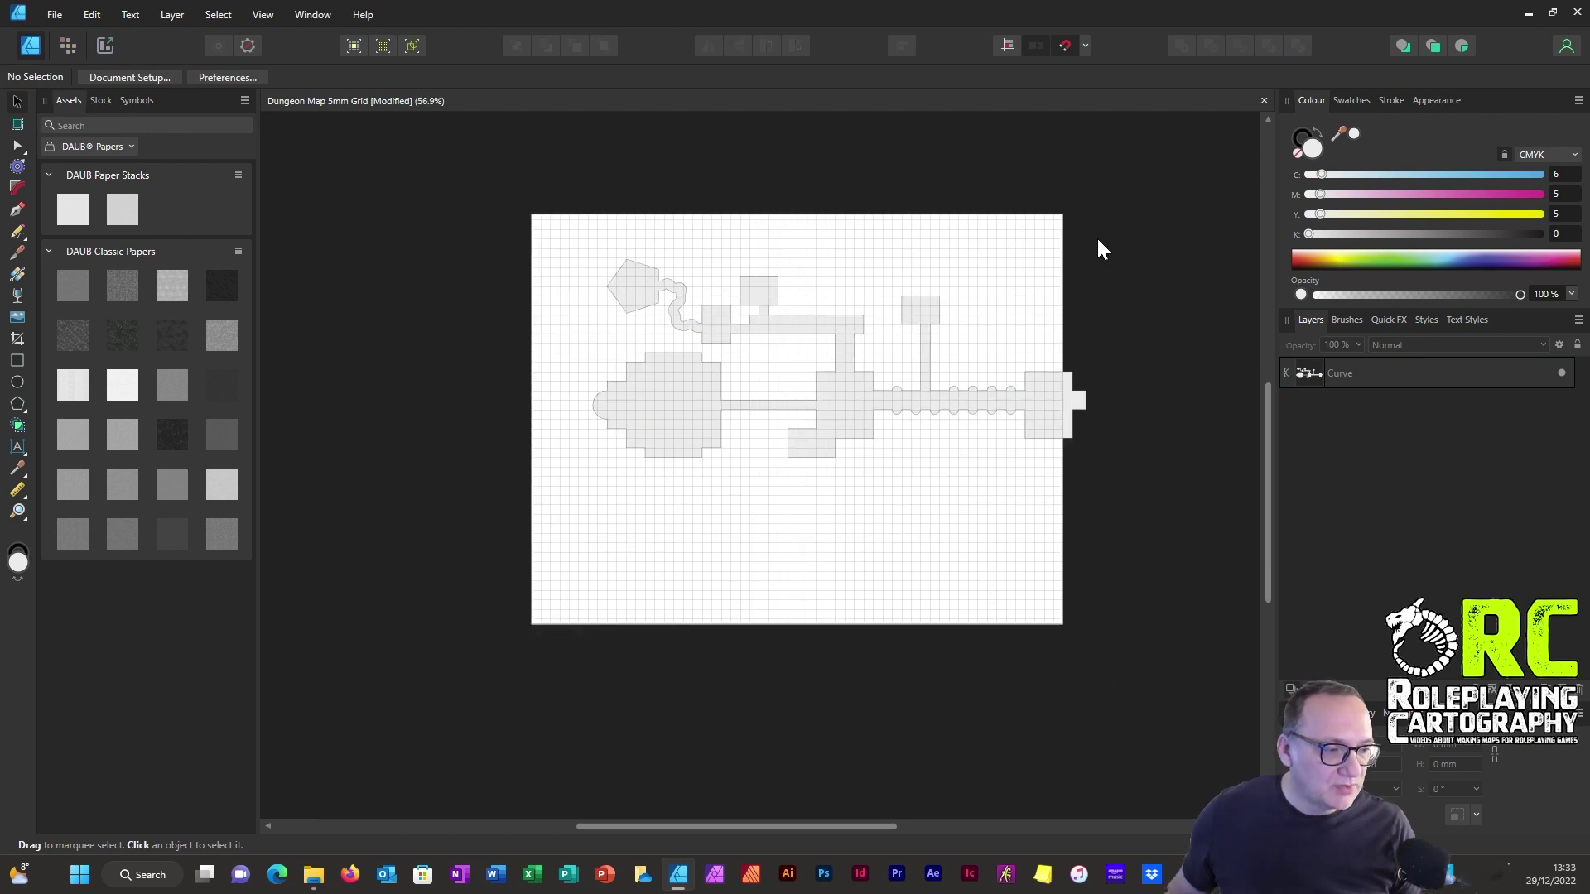
{"action": "scroll", "coordinate": [1099, 248], "scroll_direction": "up", "scroll_amount": 1}
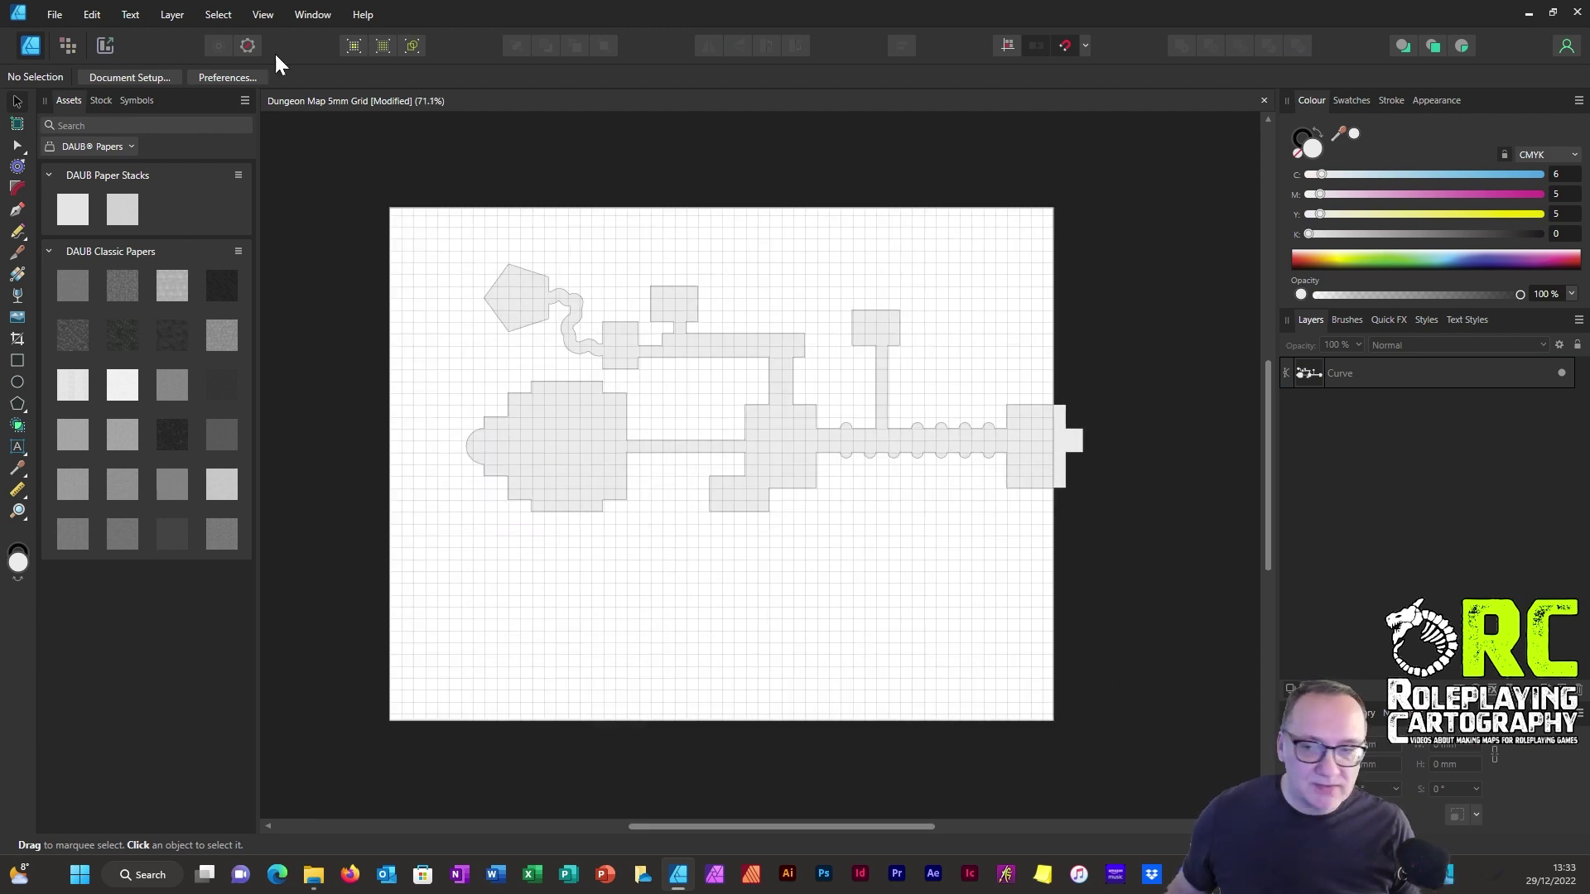
Draw a page-sized rectangle with no outline and pale yellow fill, layered below the dungeon curve.
{"action": "left_click", "coordinate": [16, 361]}
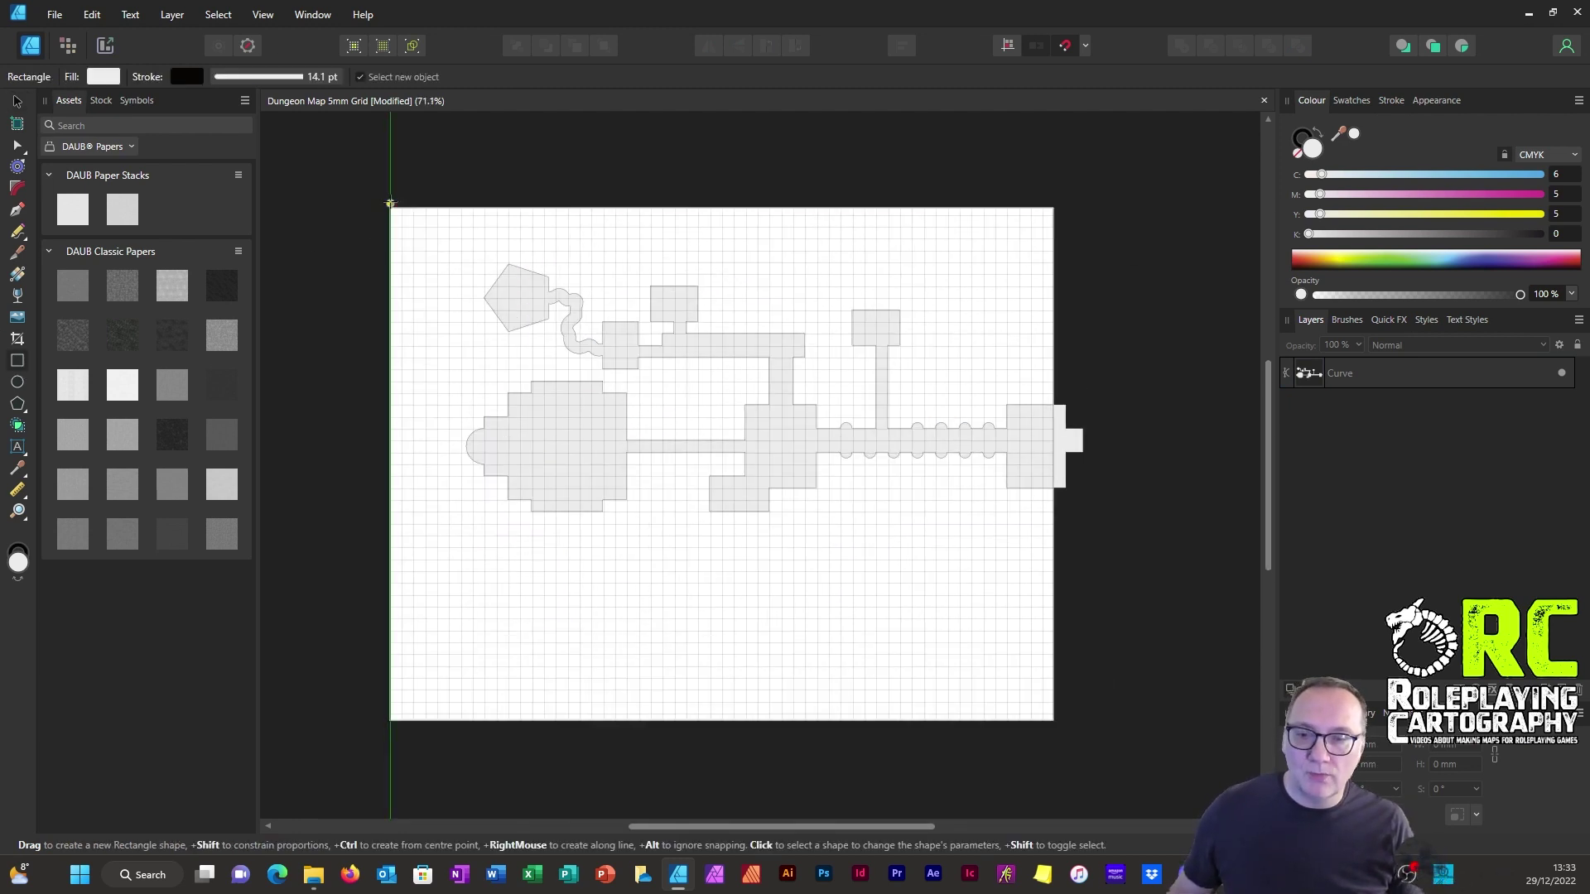
{"action": "left_click_drag", "start_coordinate": [390, 207], "coordinate": [1053, 721]}
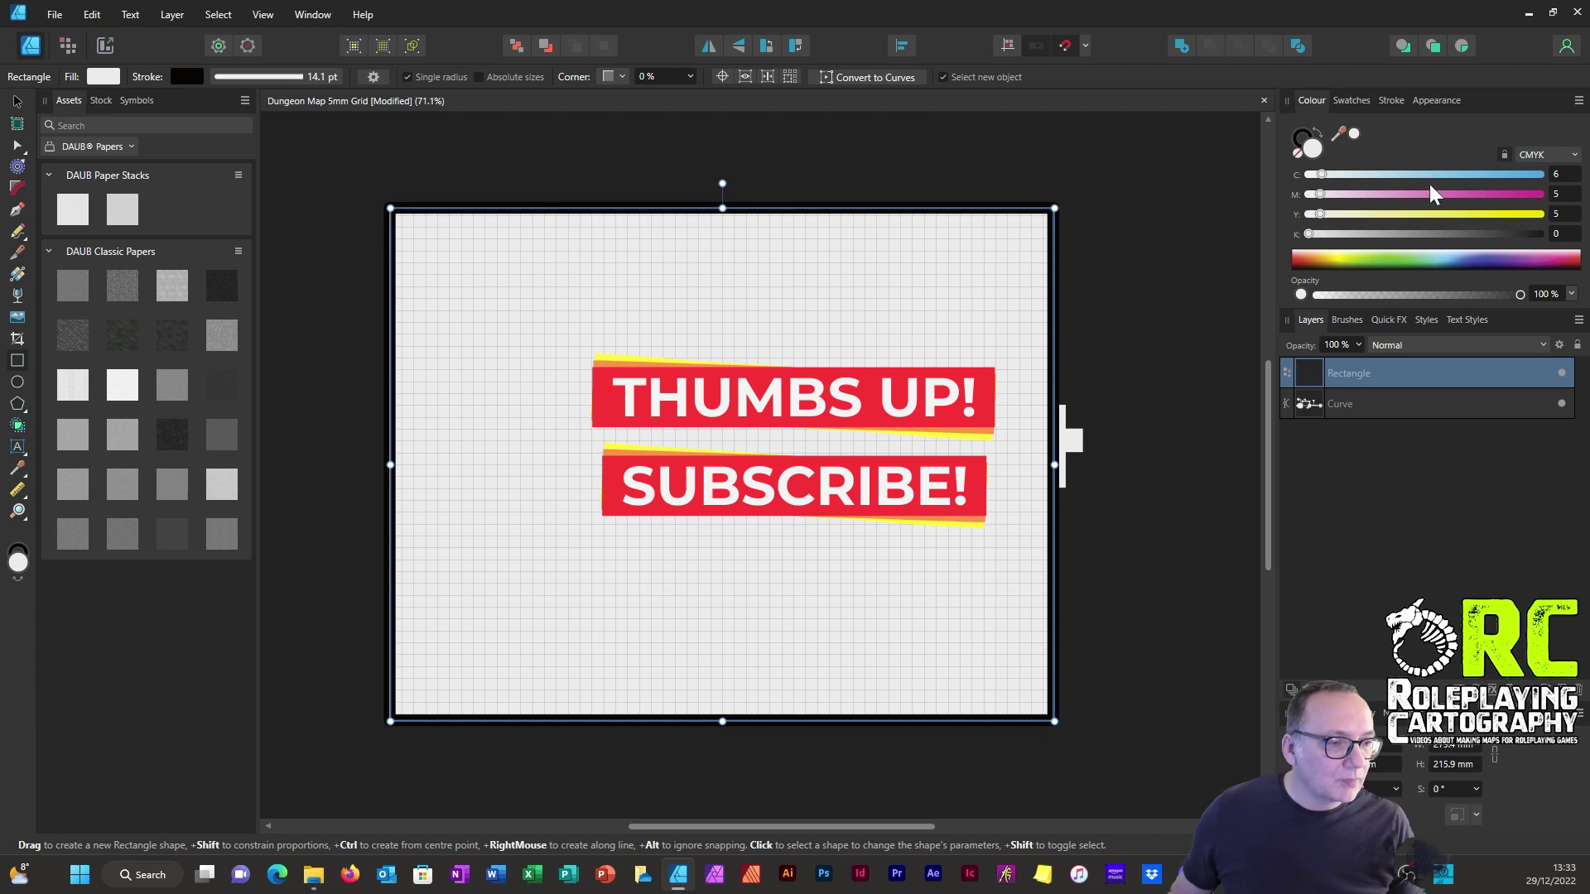
{"action": "left_click", "coordinate": [1297, 150]}
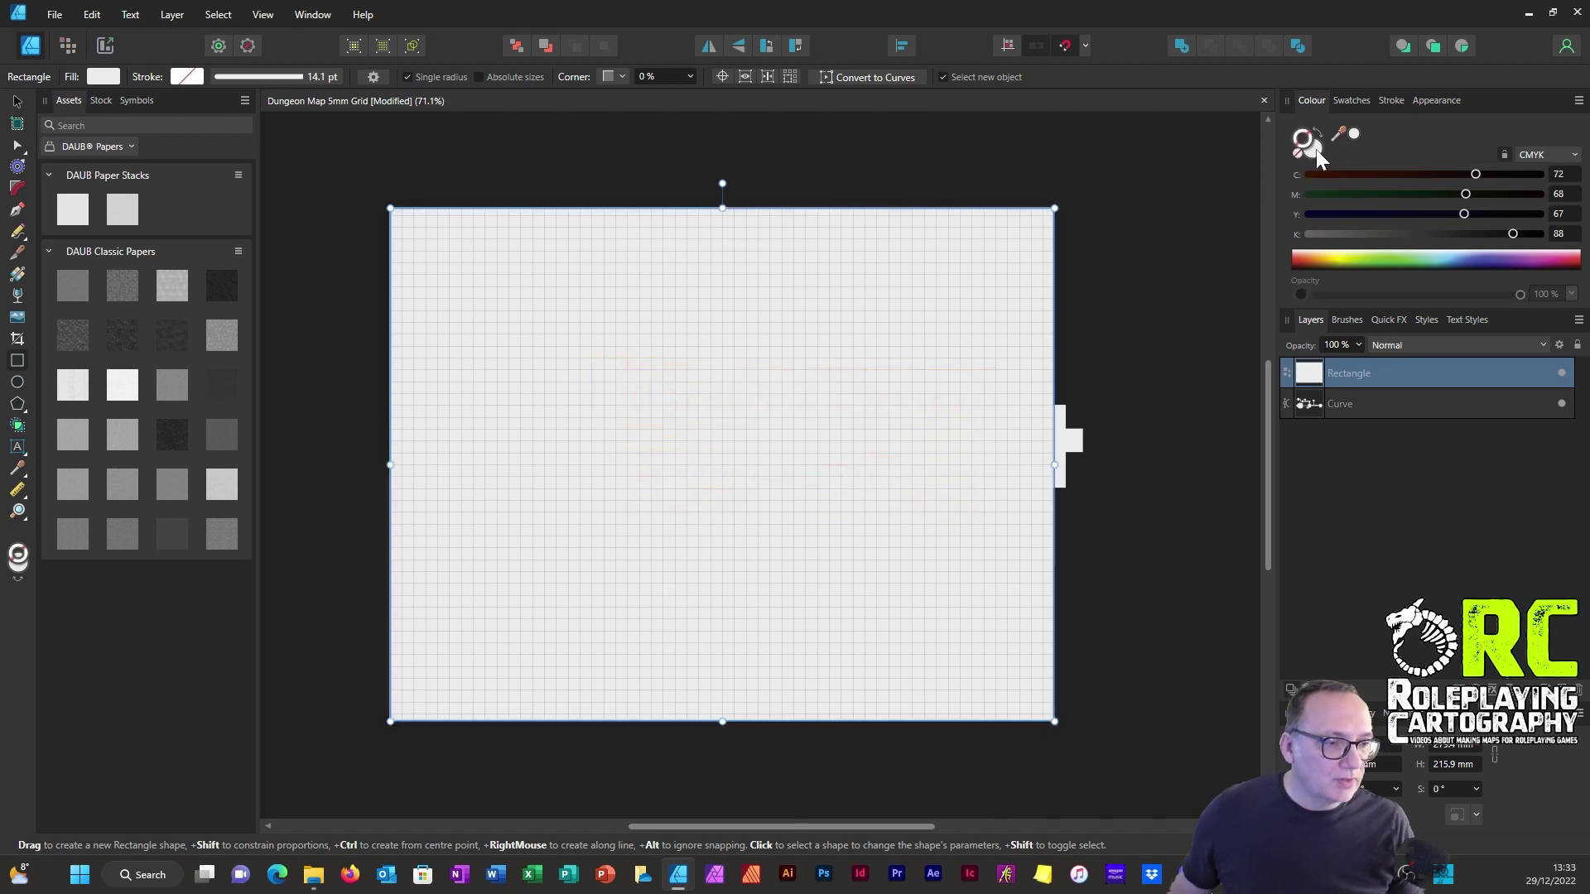
{"action": "left_click_drag", "start_coordinate": [1357, 260], "coordinate": [1324, 252]}
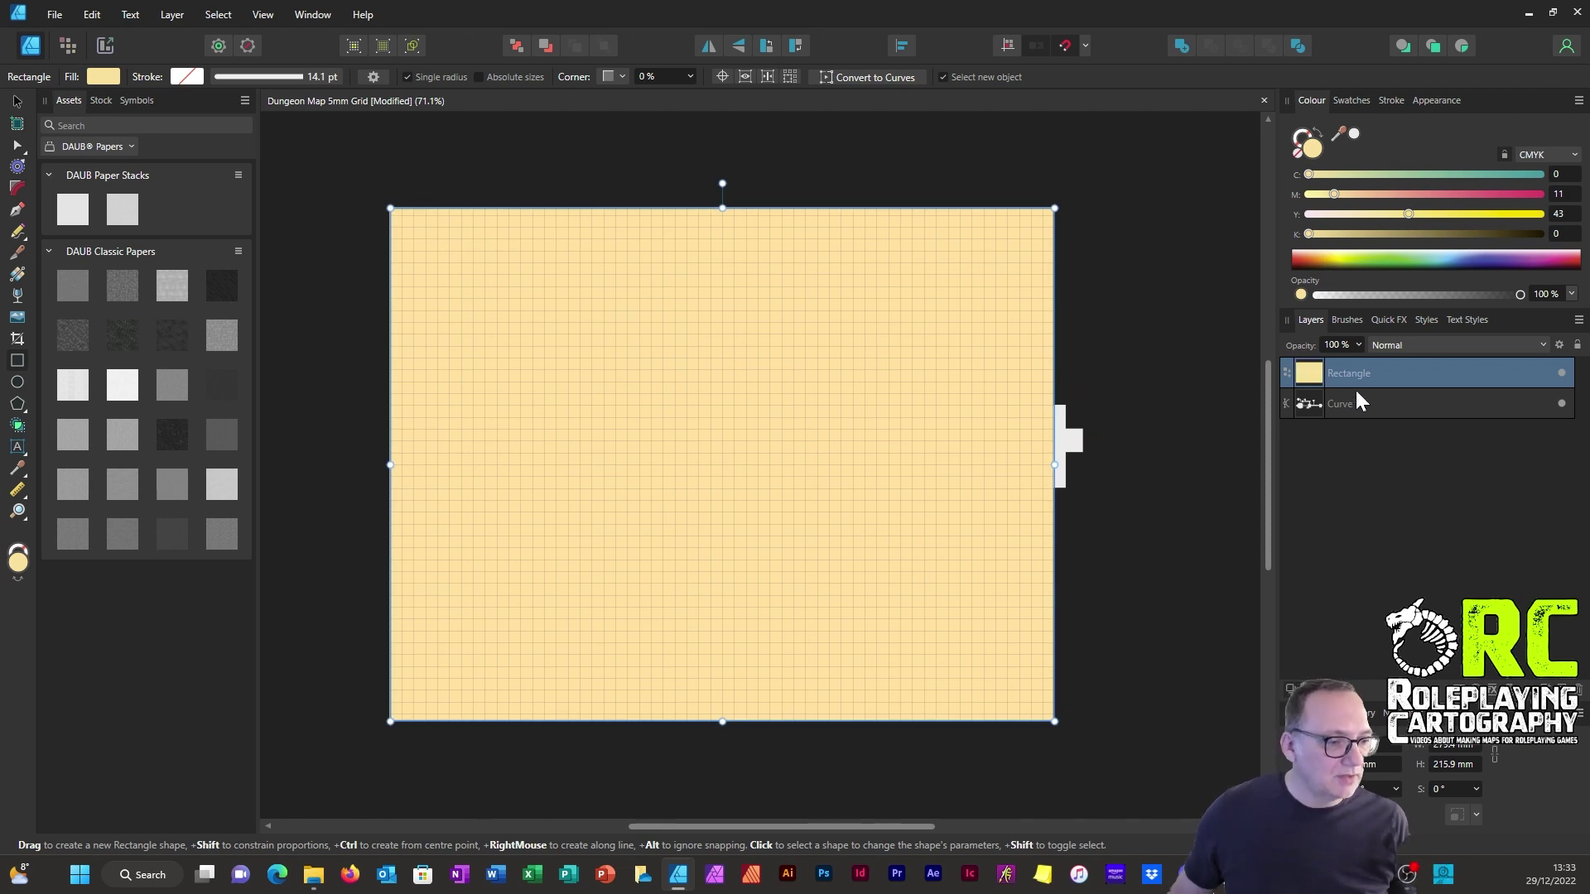
{"action": "left_click_drag", "start_coordinate": [1365, 377], "coordinate": [1366, 464]}
{"action": "left_click", "coordinate": [19, 102]}
{"action": "left_click", "coordinate": [321, 225]}
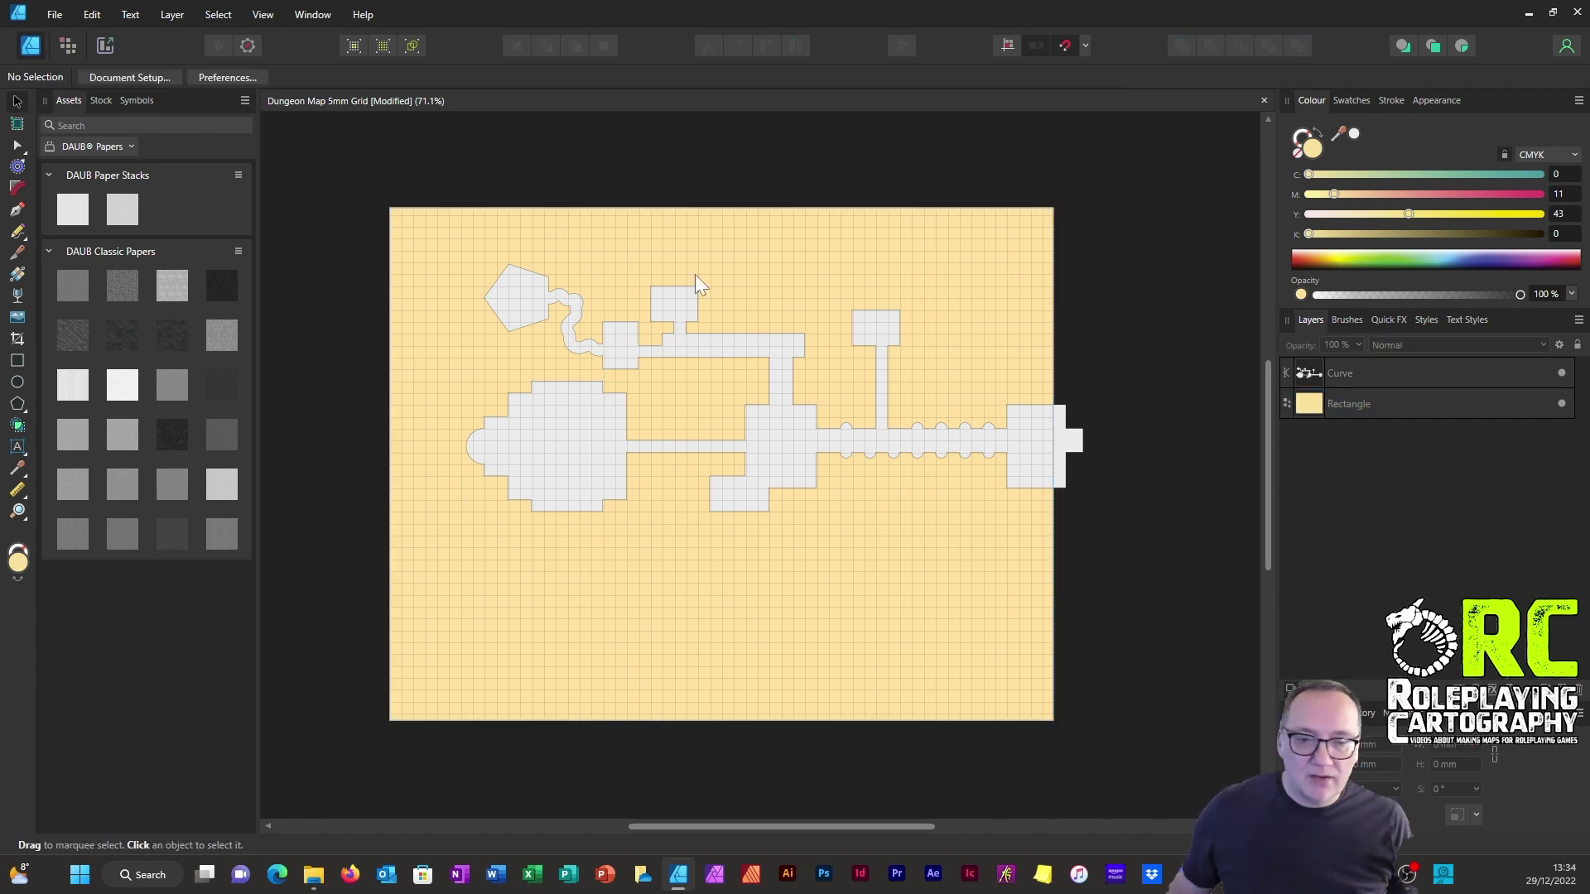
{"action": "left_click", "coordinate": [1337, 404]}
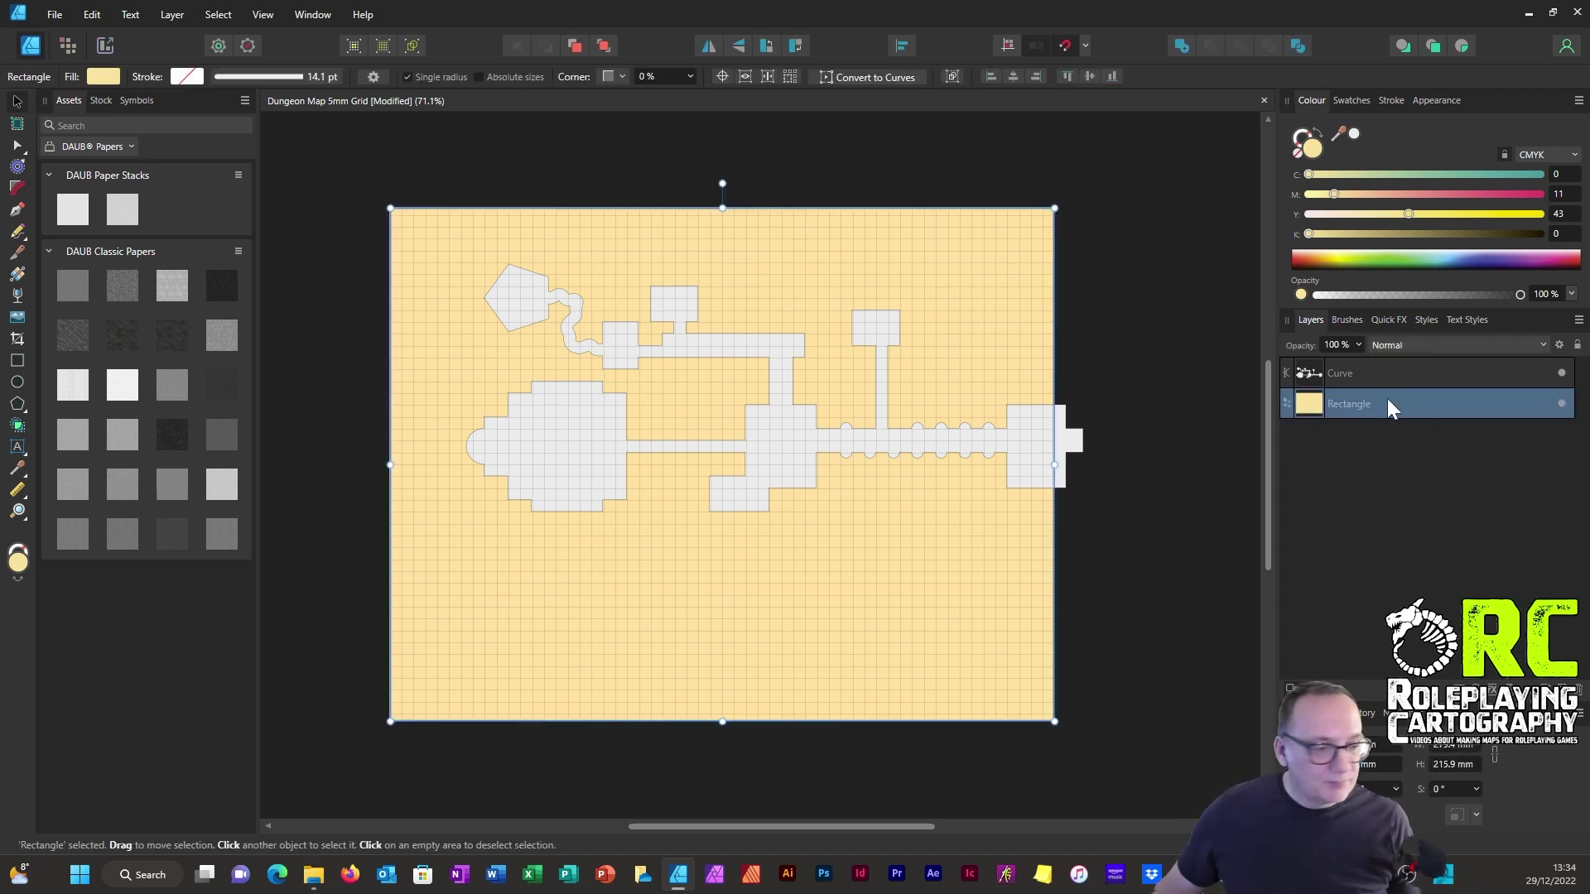
Duplicate the yellow rectangle, keeping the dungeon drawing layer on top.
{"action": "key", "text": "ctrl+j"}
{"action": "left_click_drag", "start_coordinate": [1365, 401], "coordinate": [1353, 359]}
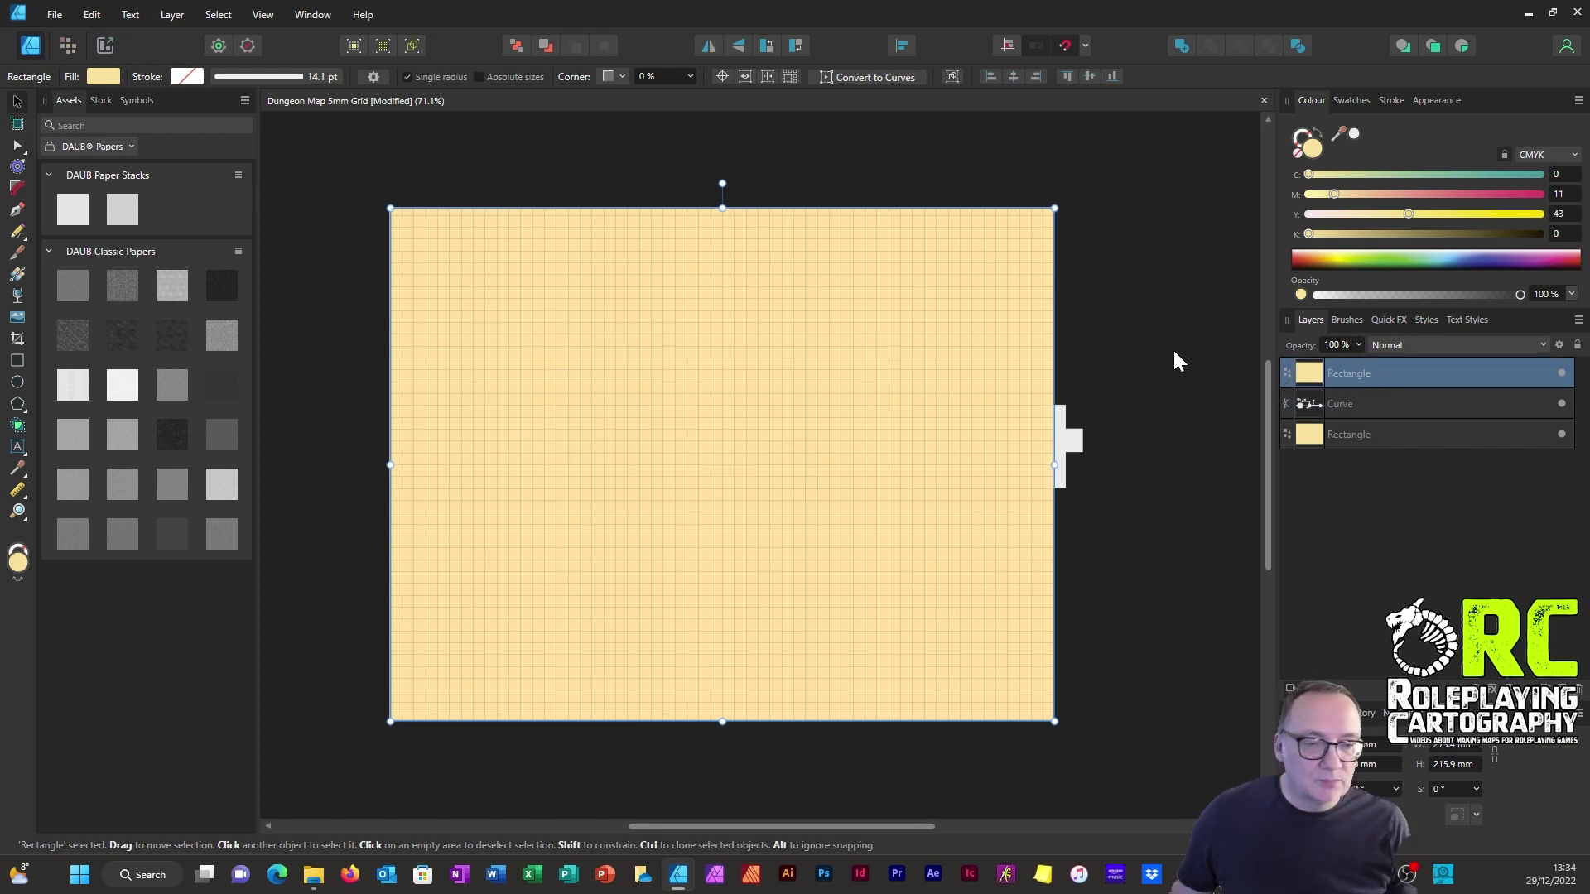
{"action": "left_click_drag", "start_coordinate": [1348, 406], "coordinate": [1353, 360]}
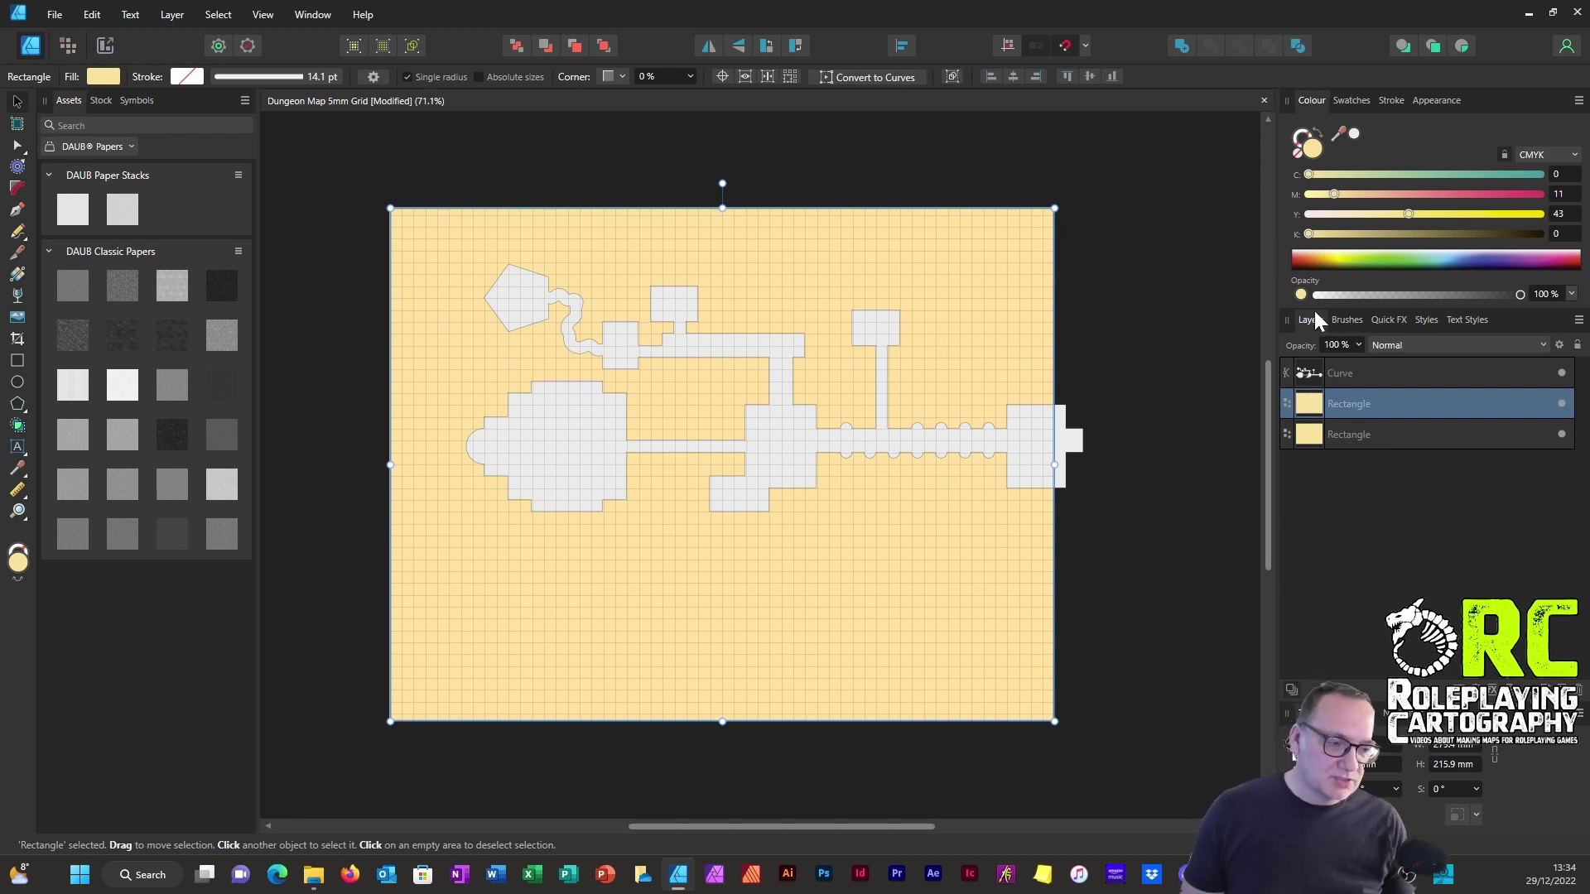
Rename the upper rectangle layer Walls and the lower one Floor.
{"action": "double_click", "coordinate": [1358, 401]}
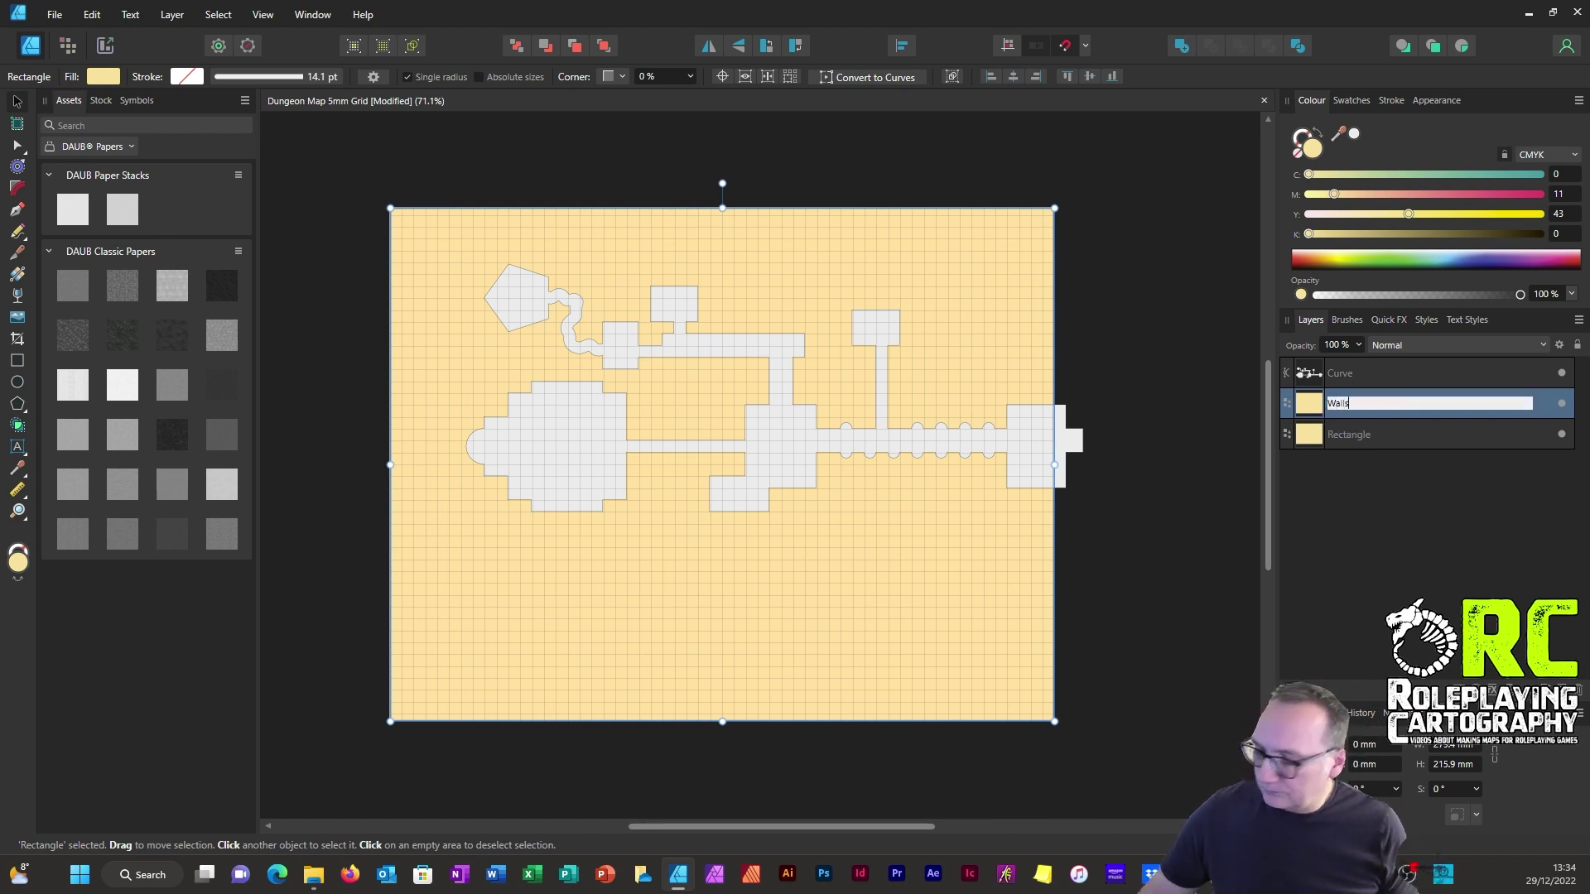
{"action": "key", "text": "Return"}
{"action": "double_click", "coordinate": [1348, 435]}
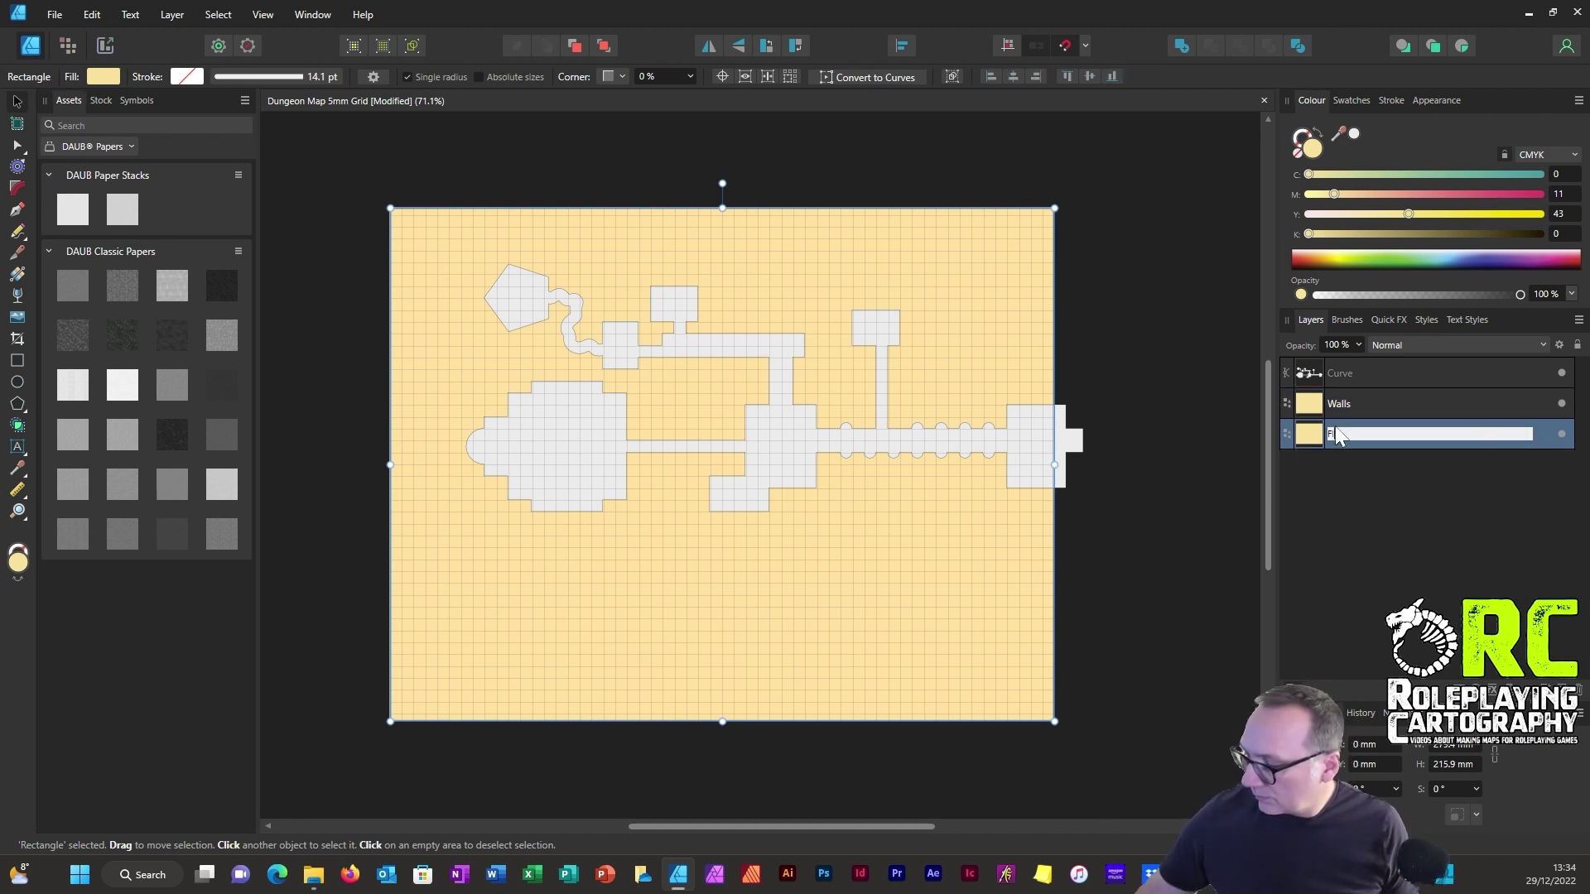
{"action": "type", "text": "Floor"}
{"action": "key", "text": "Return"}
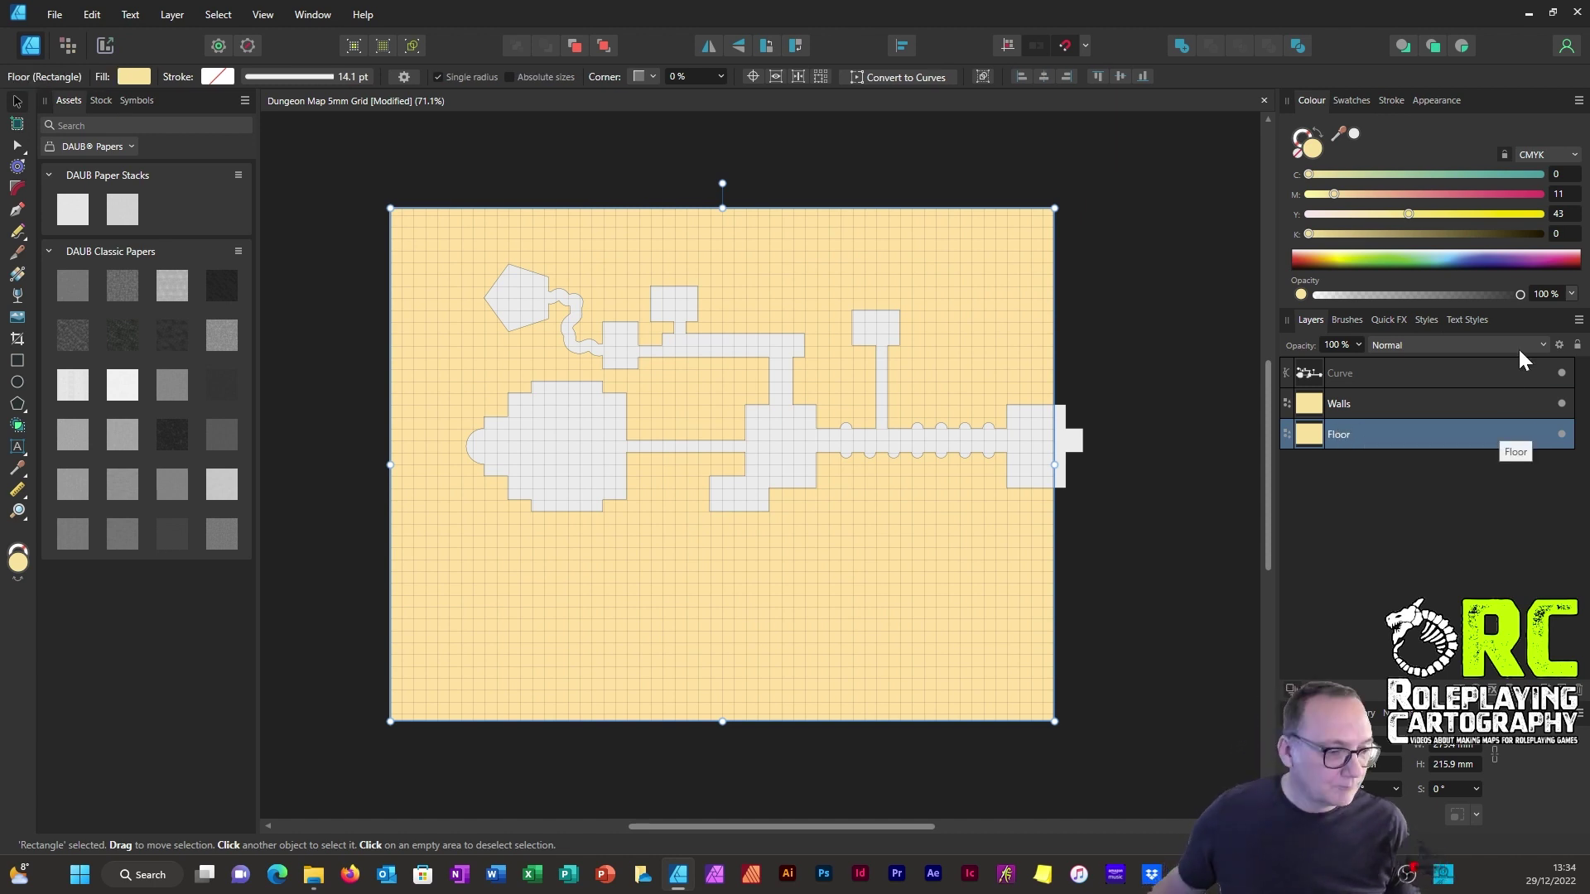
{"action": "left_click", "coordinate": [1359, 398]}
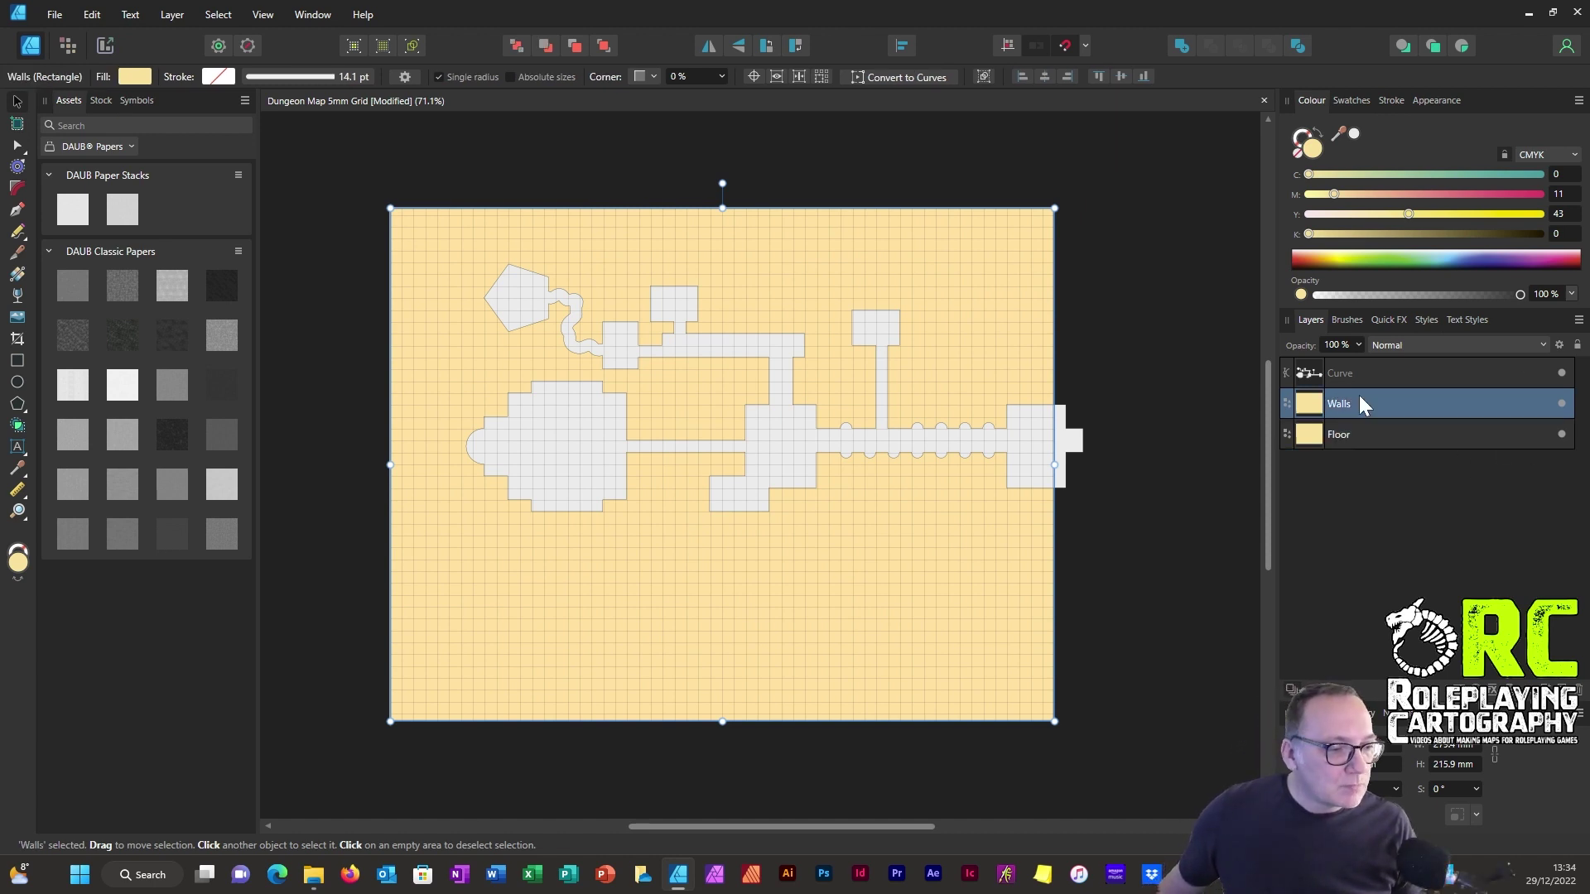
Fill the Walls rectangle with brown (CMYK 29/51/100/11), toggling layer visibility to check it.
{"action": "left_click_drag", "start_coordinate": [1348, 255], "coordinate": [1325, 263]}
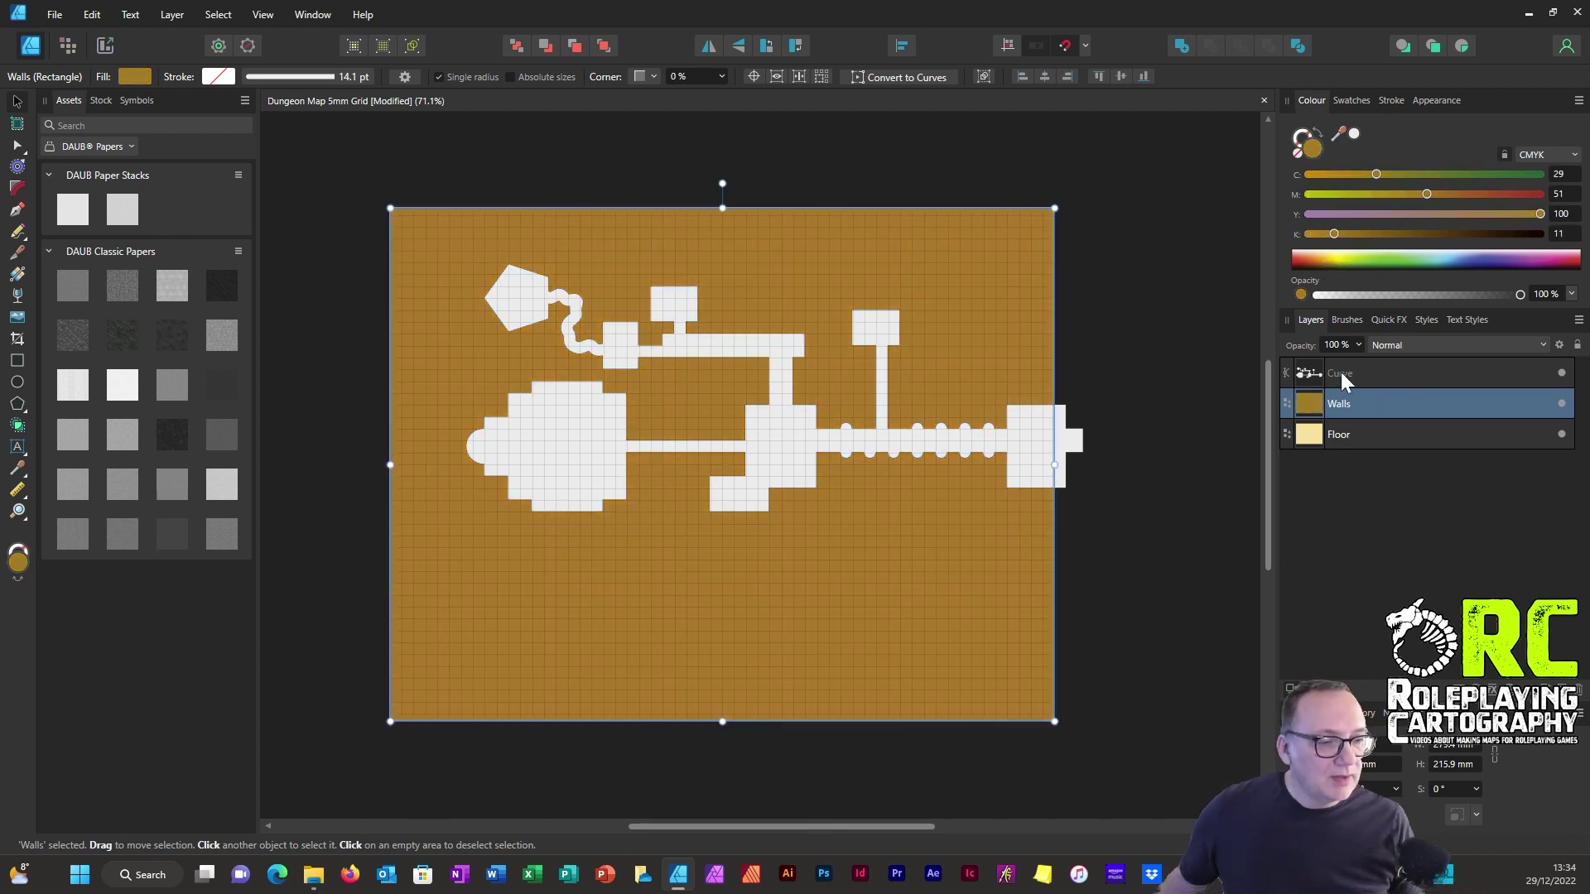
{"action": "left_click", "coordinate": [1562, 373]}
{"action": "left_click", "coordinate": [1563, 373]}
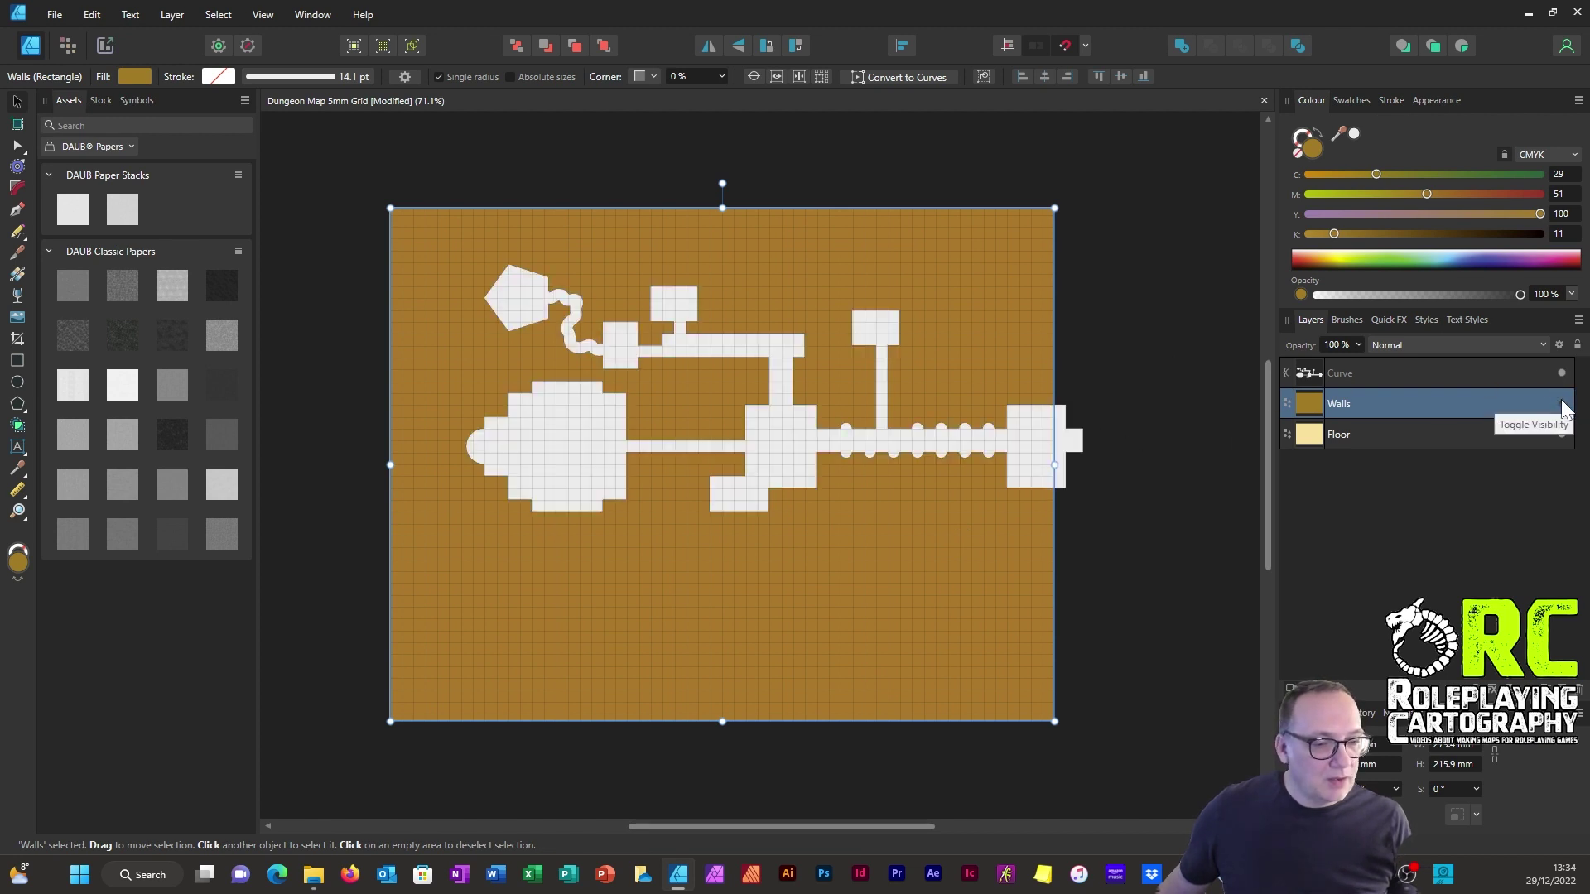
{"action": "left_click", "coordinate": [1562, 405]}
{"action": "left_click", "coordinate": [1562, 374]}
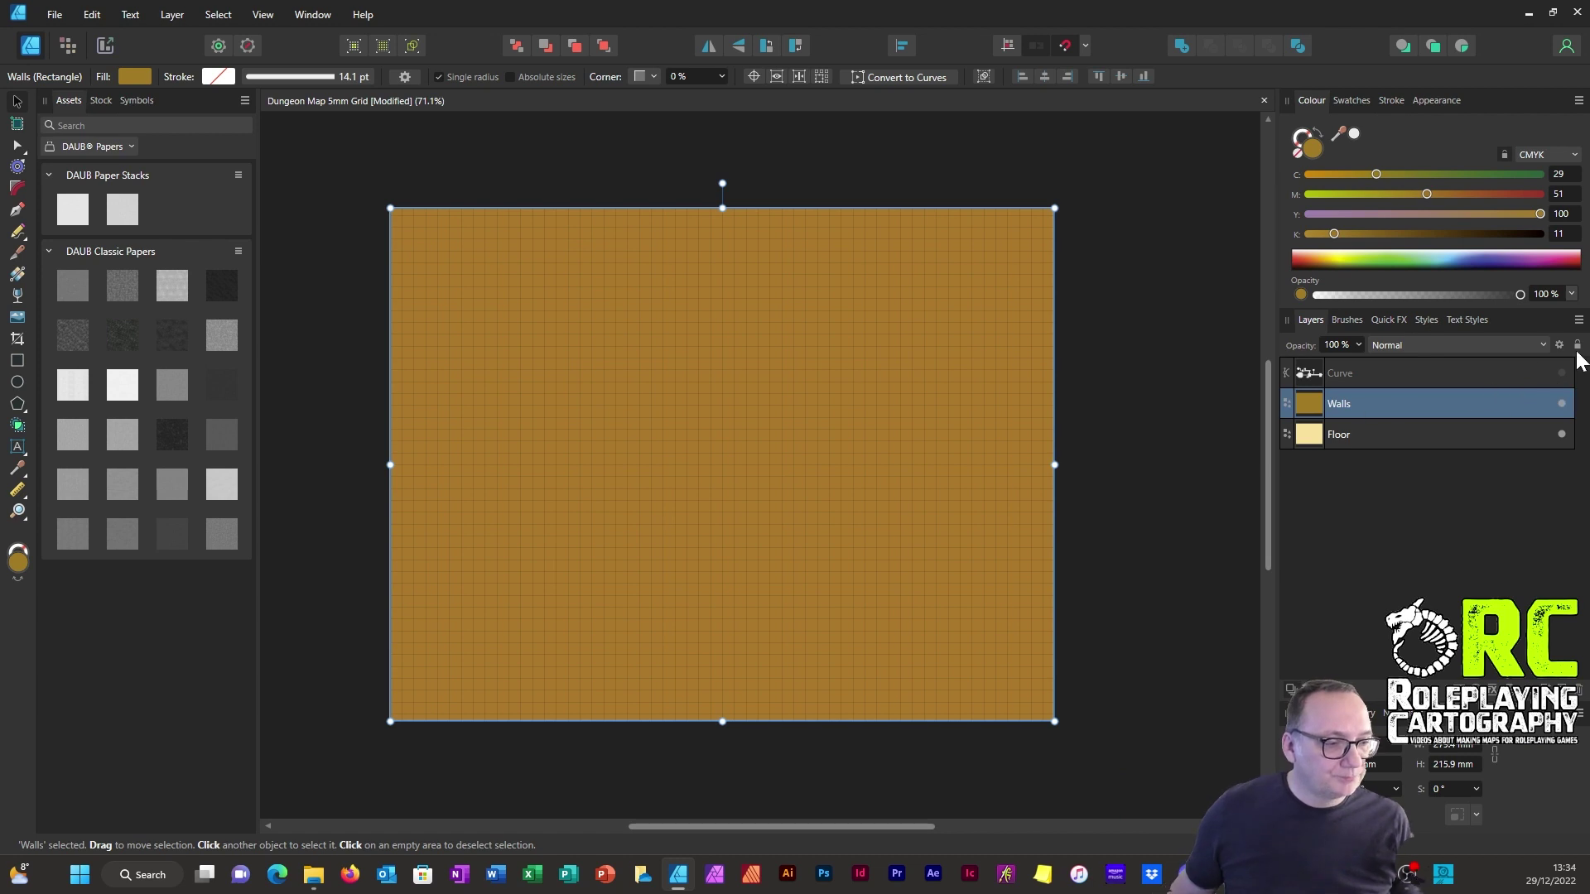
{"action": "left_click", "coordinate": [1562, 372]}
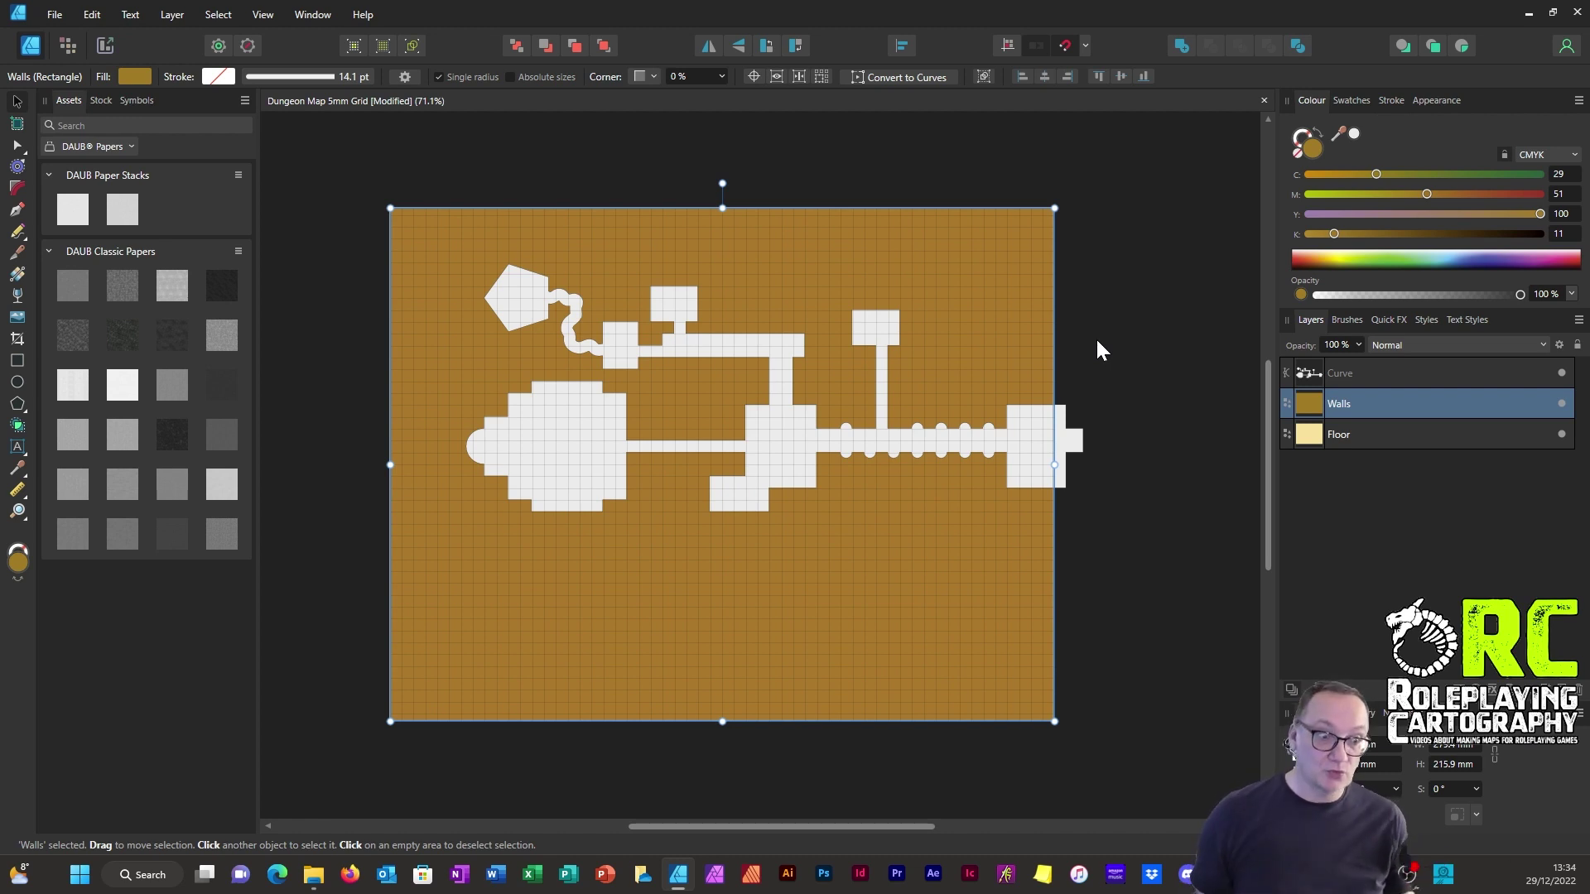
Select the Walls rectangle and the dungeon Curve together, subtract the Curve, then deselect.
{"action": "left_click", "coordinate": [1343, 372], "text": "shift"}
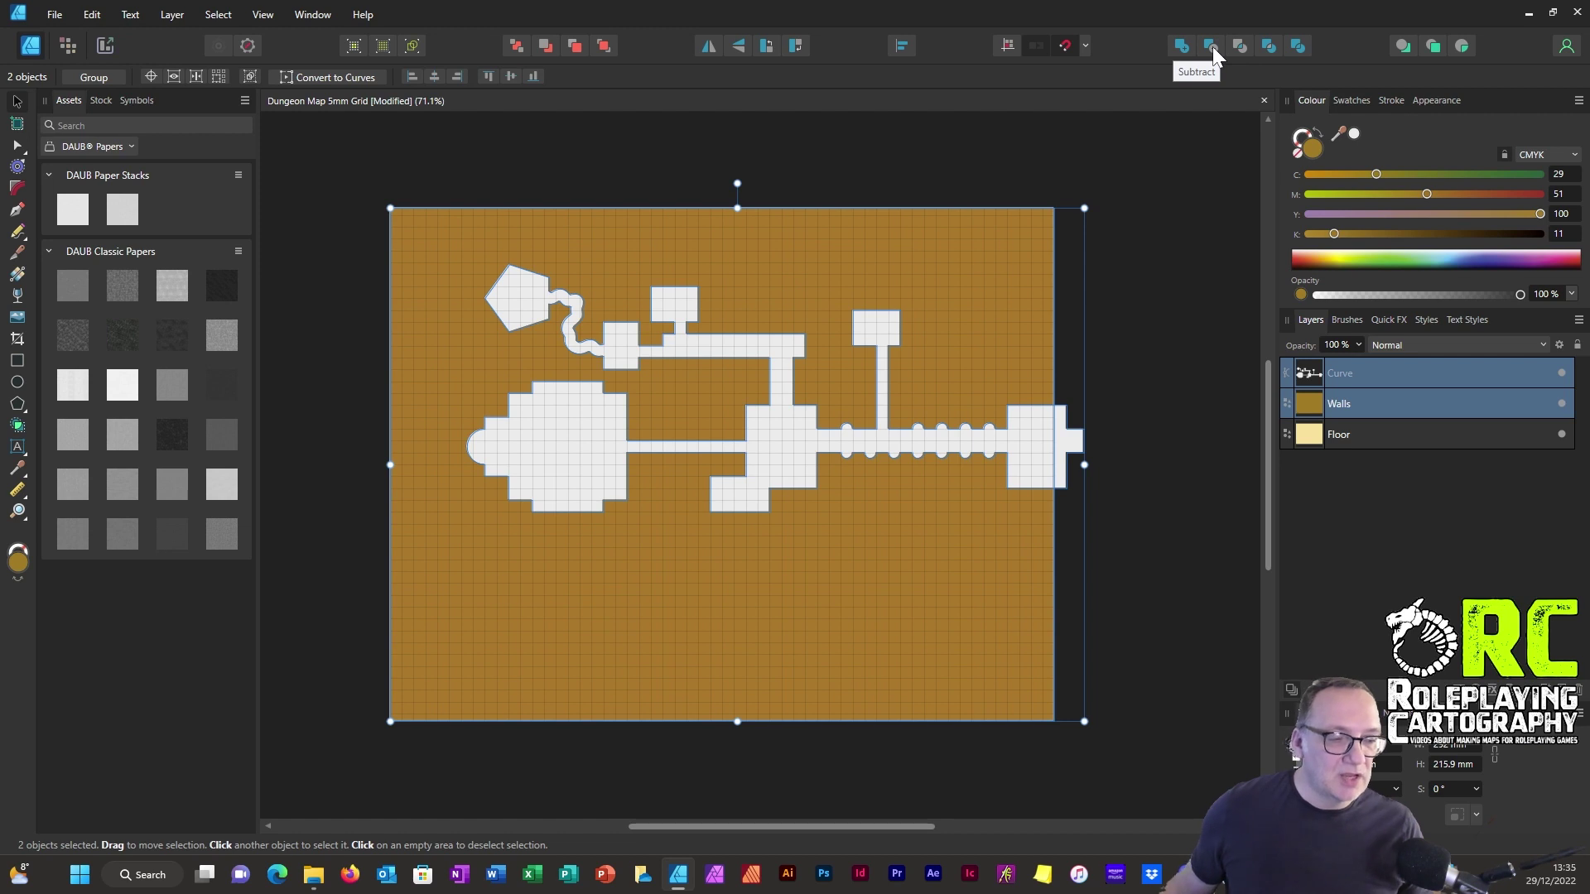
{"action": "left_click", "coordinate": [1359, 372]}
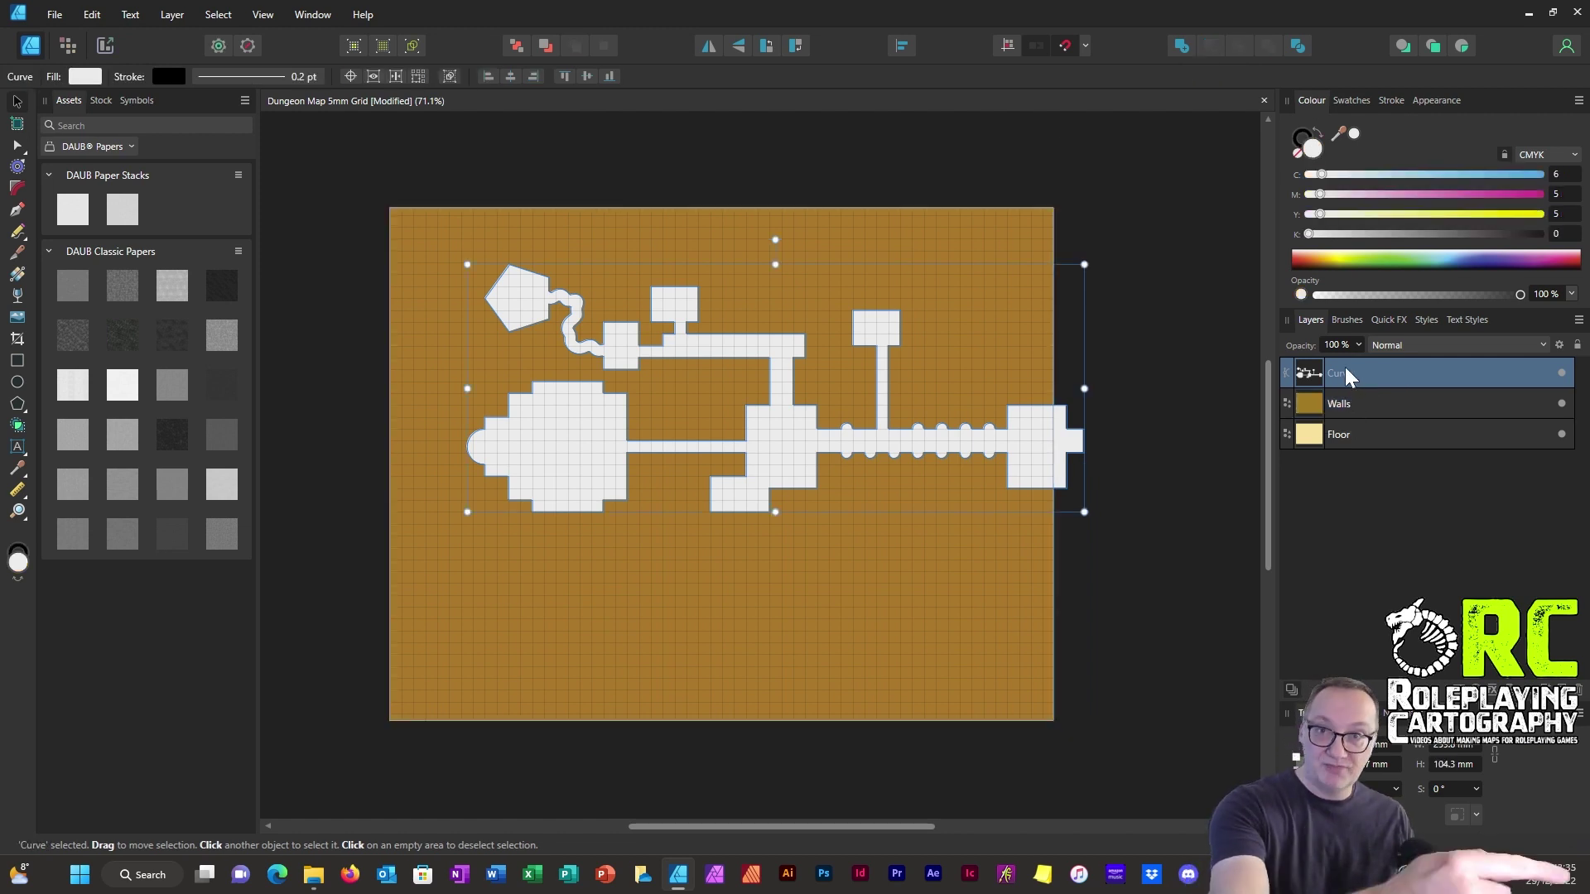
{"action": "left_click", "coordinate": [1343, 400]}
{"action": "left_click", "coordinate": [1339, 374], "text": "ctrl"}
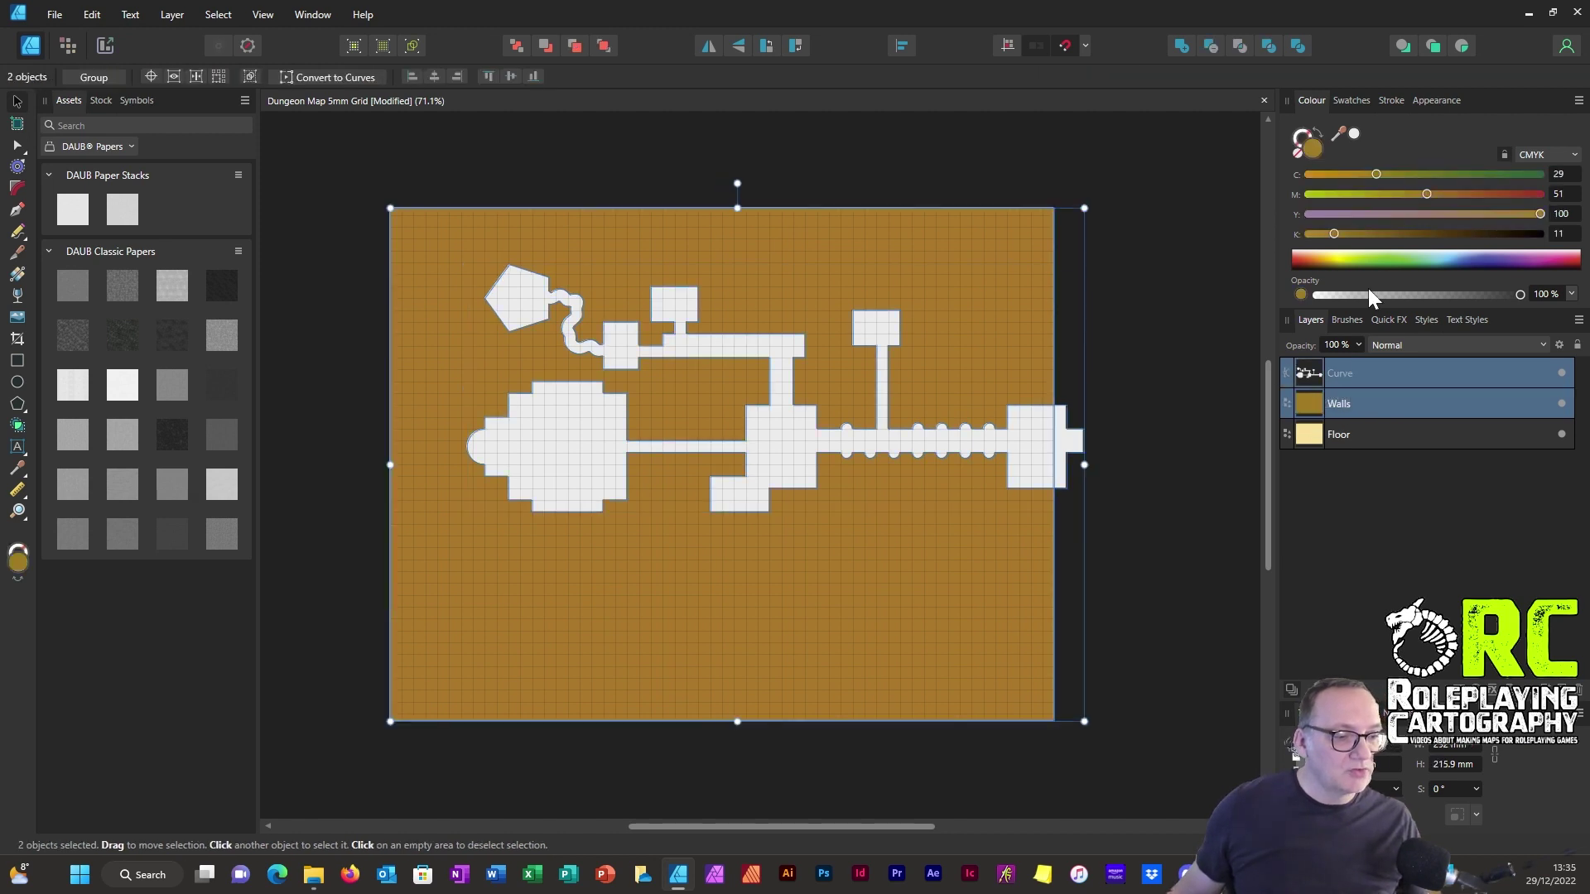
{"action": "left_click", "coordinate": [1209, 46]}
{"action": "left_click", "coordinate": [1186, 329]}
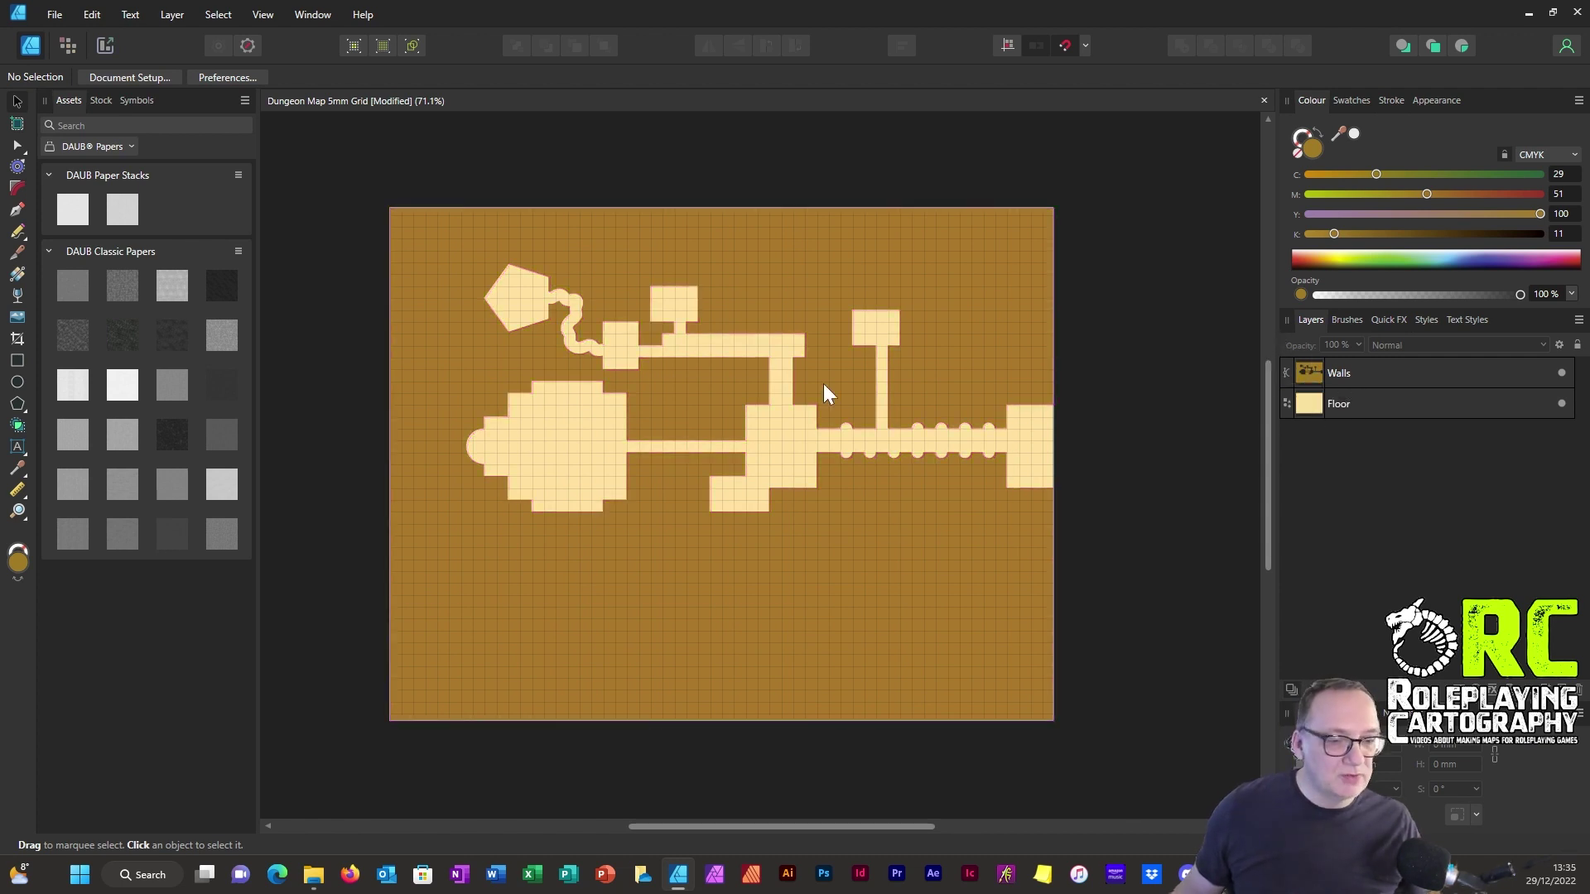
{"action": "scroll", "coordinate": [672, 361], "scroll_direction": "up", "scroll_amount": 5}
{"action": "scroll", "coordinate": [712, 356], "scroll_direction": "down", "scroll_amount": 3}
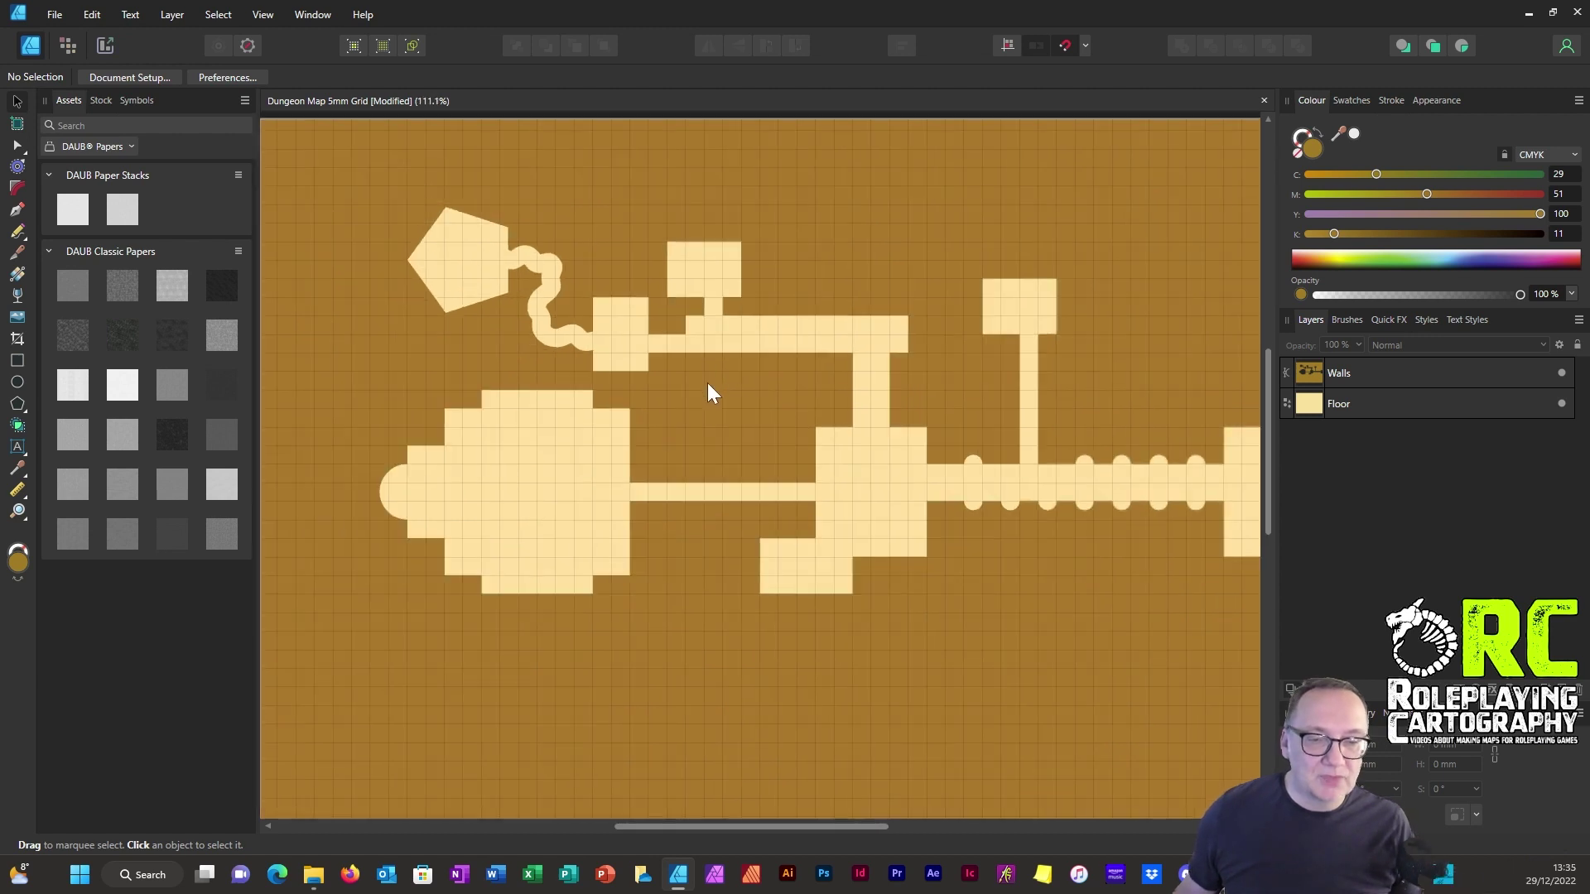
{"action": "scroll", "coordinate": [588, 341], "scroll_direction": "down", "scroll_amount": 2}
{"action": "scroll", "coordinate": [666, 263], "scroll_direction": "up", "scroll_amount": 1}
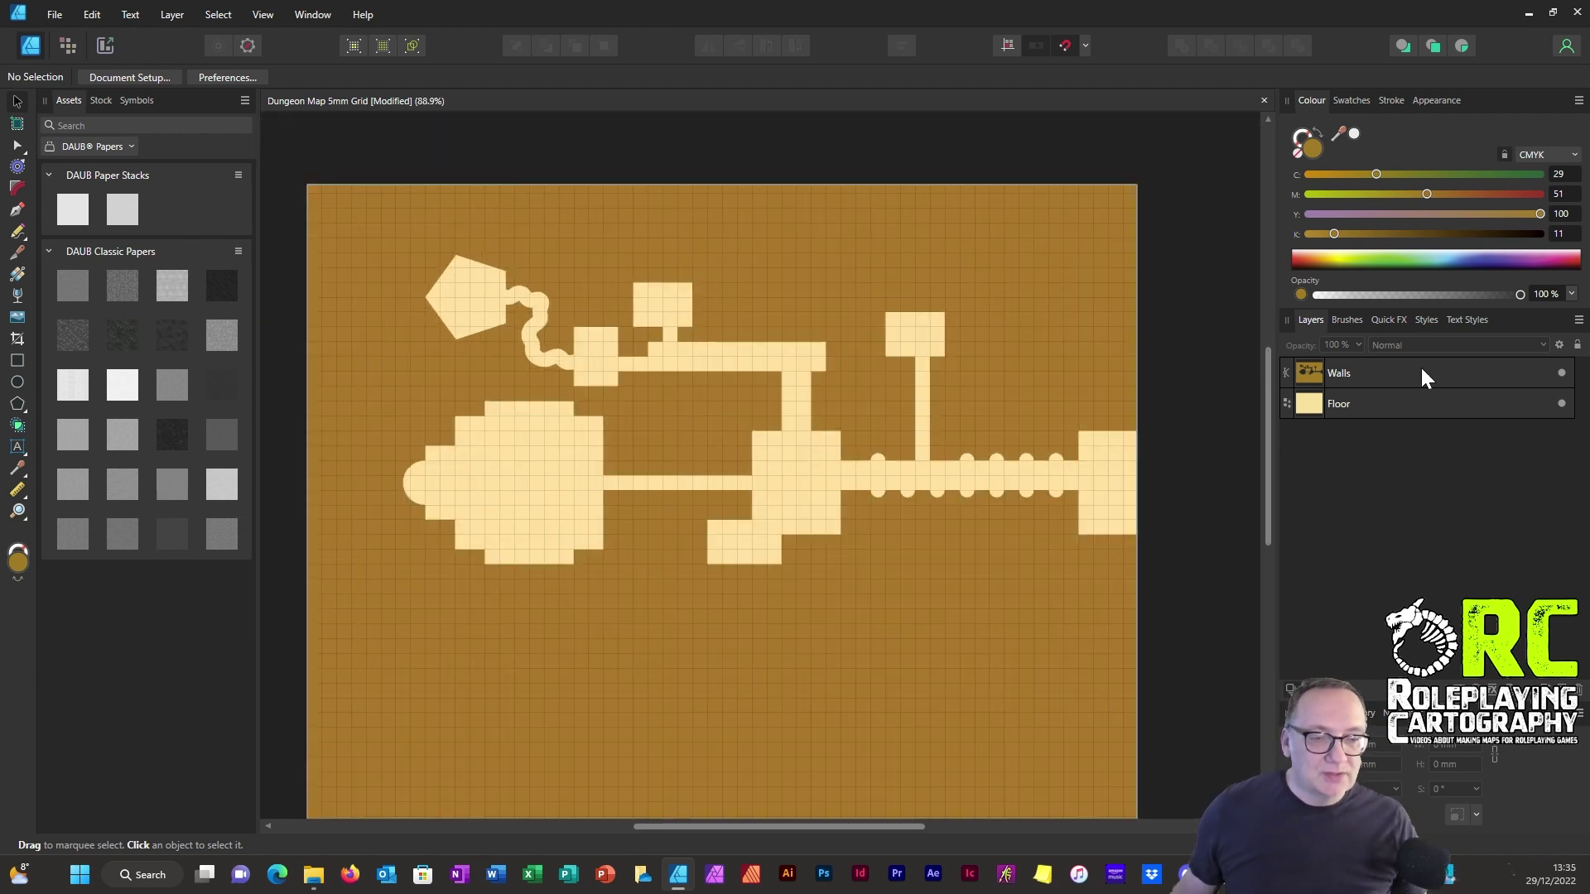
{"action": "left_click", "coordinate": [1349, 371]}
{"action": "scroll", "coordinate": [673, 330], "scroll_direction": "up", "scroll_amount": 2}
{"action": "scroll", "coordinate": [630, 318], "scroll_direction": "down", "scroll_amount": 1}
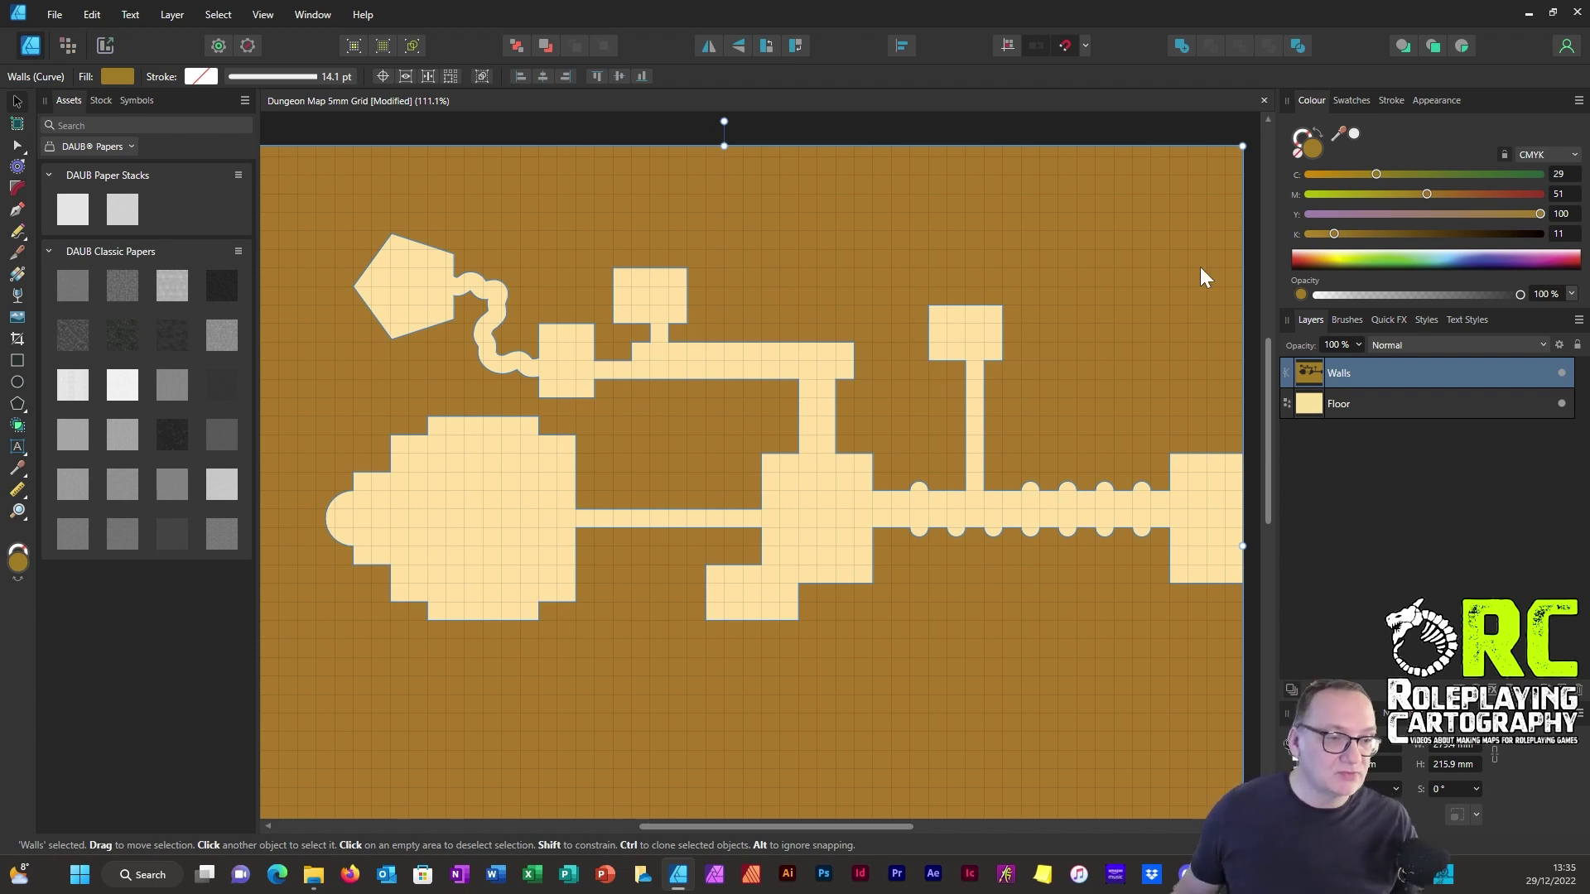
Set the Walls stroke colour to black.
{"action": "left_click", "coordinate": [1307, 131]}
{"action": "scroll", "coordinate": [807, 404], "scroll_direction": "up", "scroll_amount": 5}
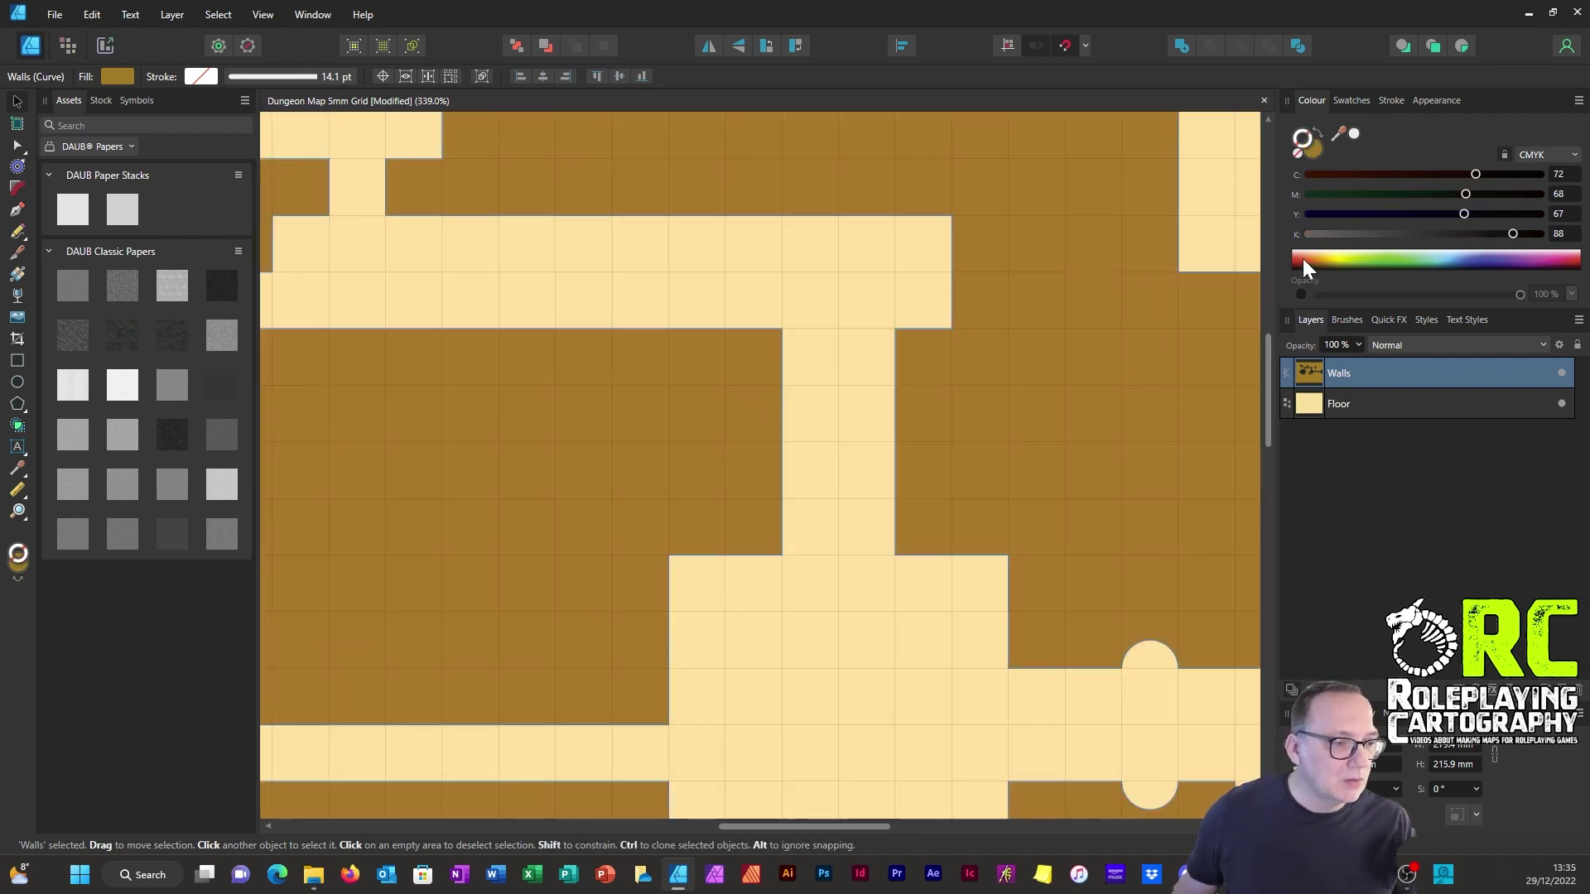
{"action": "left_click", "coordinate": [1303, 261]}
{"action": "scroll", "coordinate": [1047, 305], "scroll_direction": "down", "scroll_amount": 4}
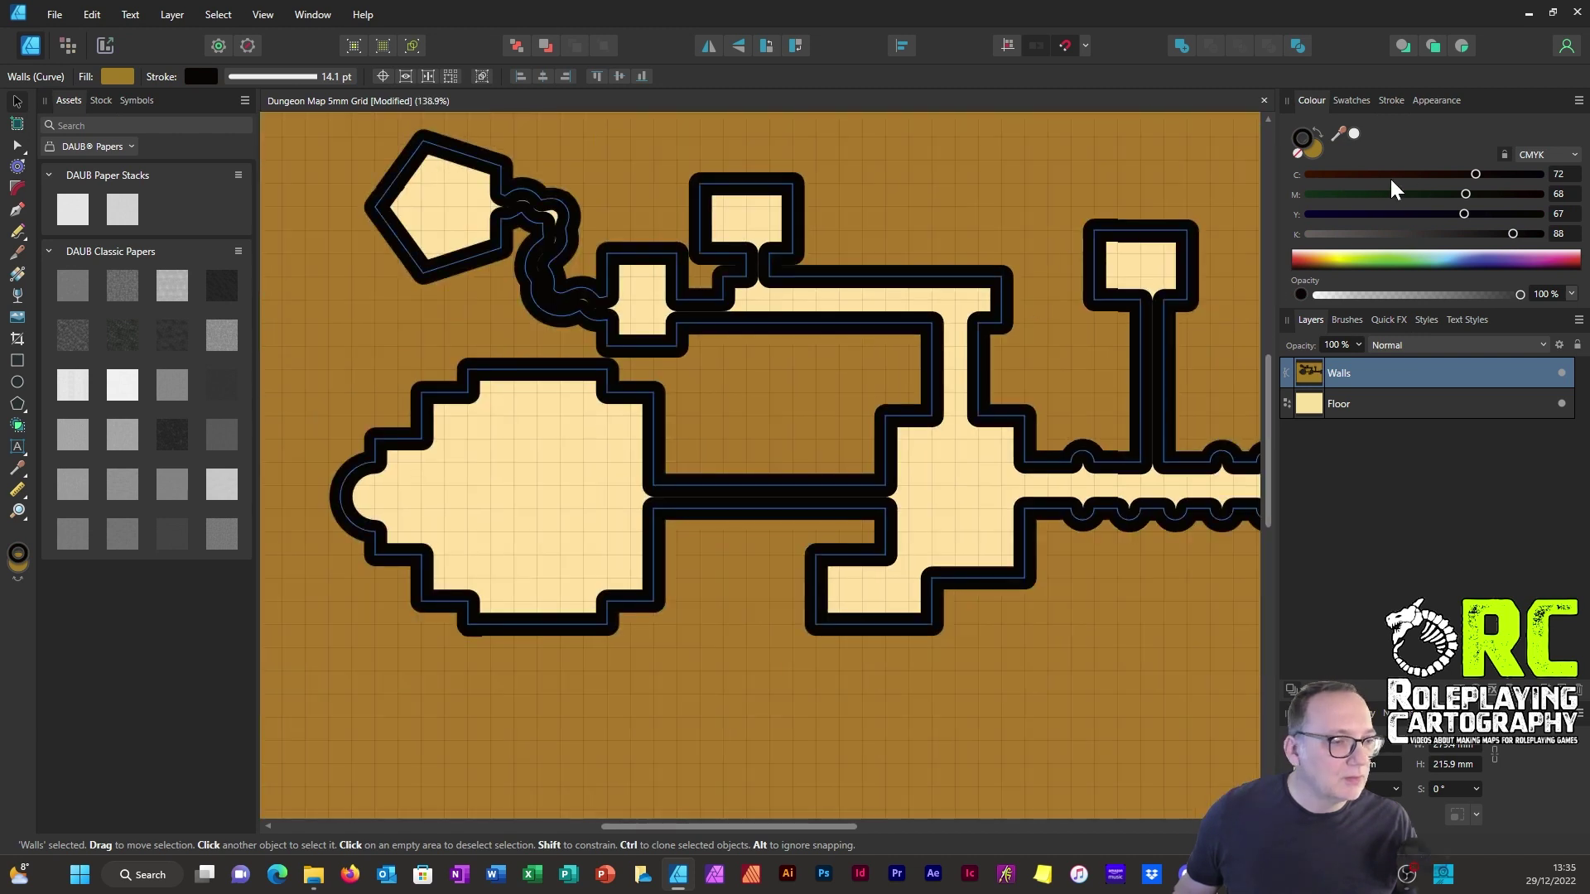
Set the Walls stroke width to 1 pt.
{"action": "left_click", "coordinate": [1368, 100]}
{"action": "left_click", "coordinate": [1389, 100]}
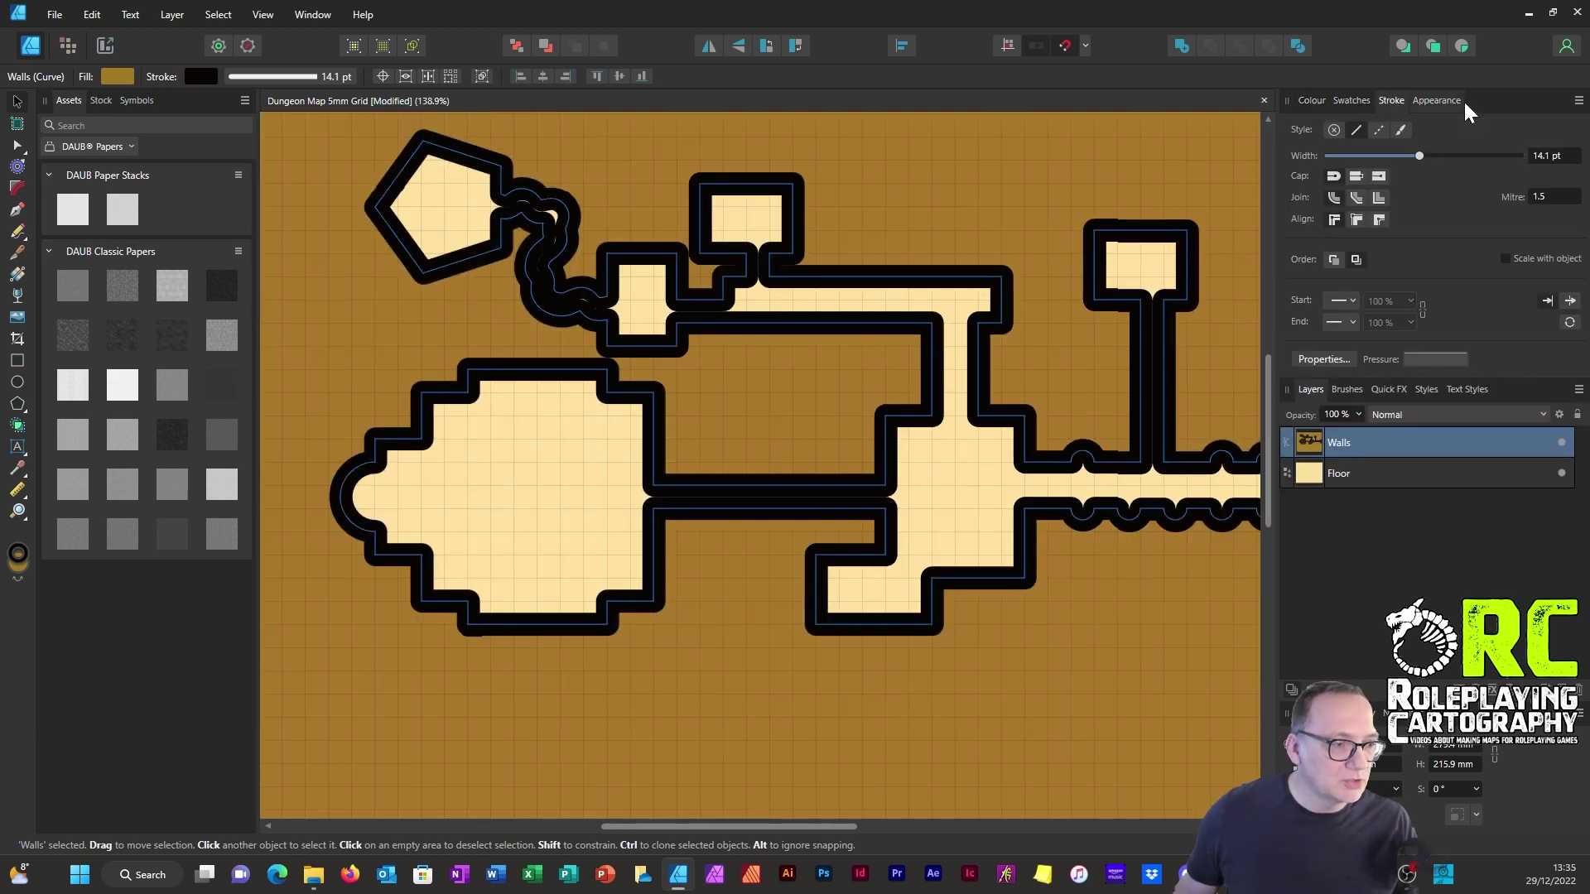
{"action": "left_click", "coordinate": [1548, 156]}
{"action": "type", "text": "1"}
{"action": "key", "text": "Return"}
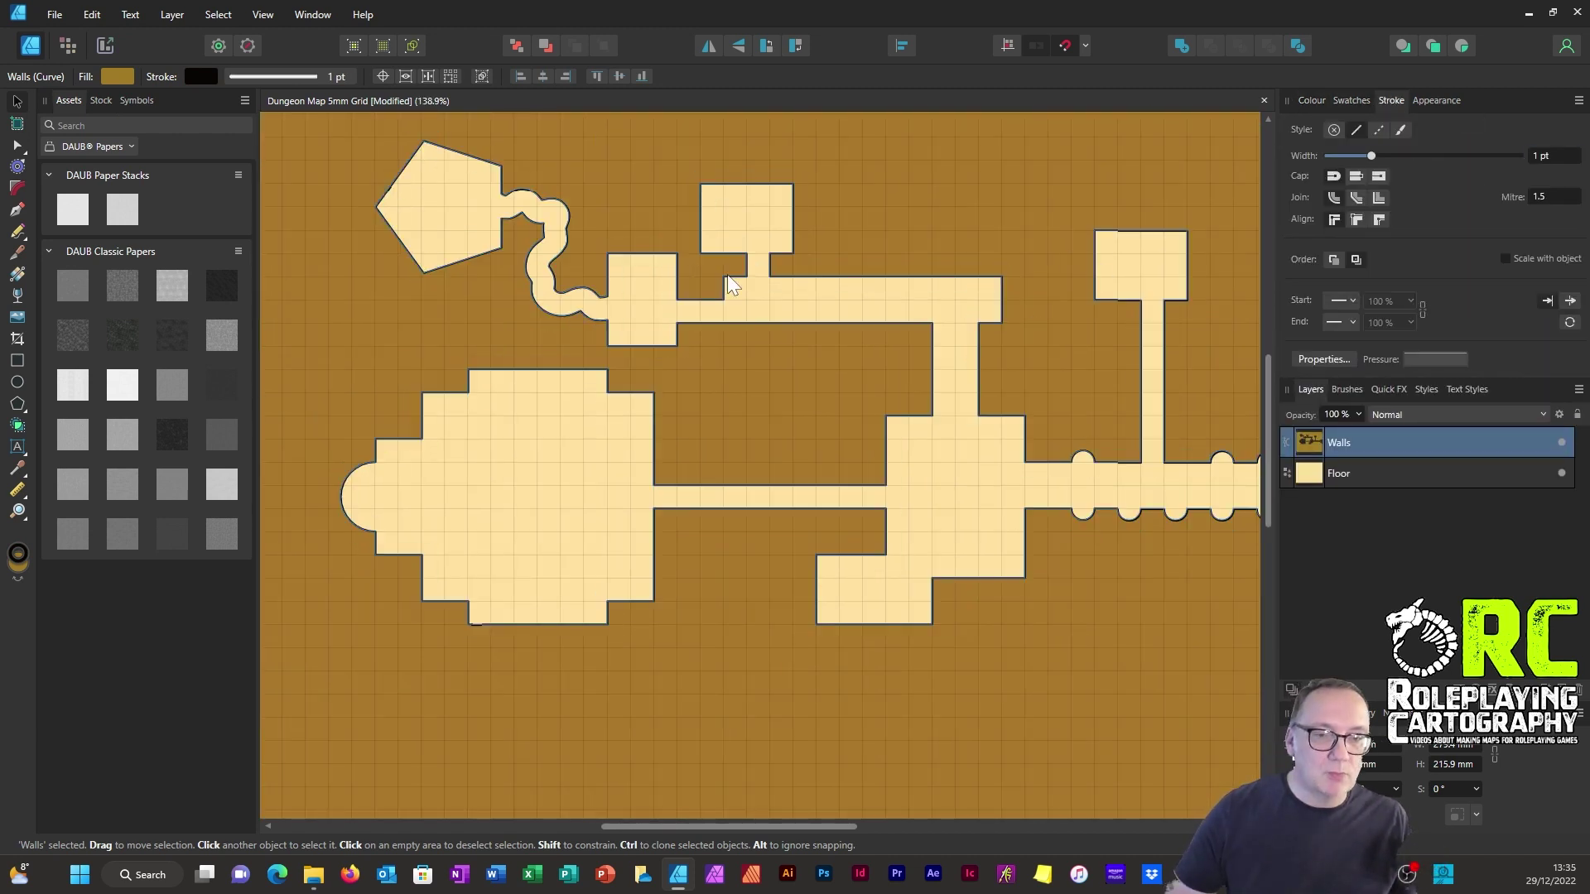
Select the Floor rectangle, then reselect the Walls shape.
{"action": "left_click", "coordinate": [571, 620]}
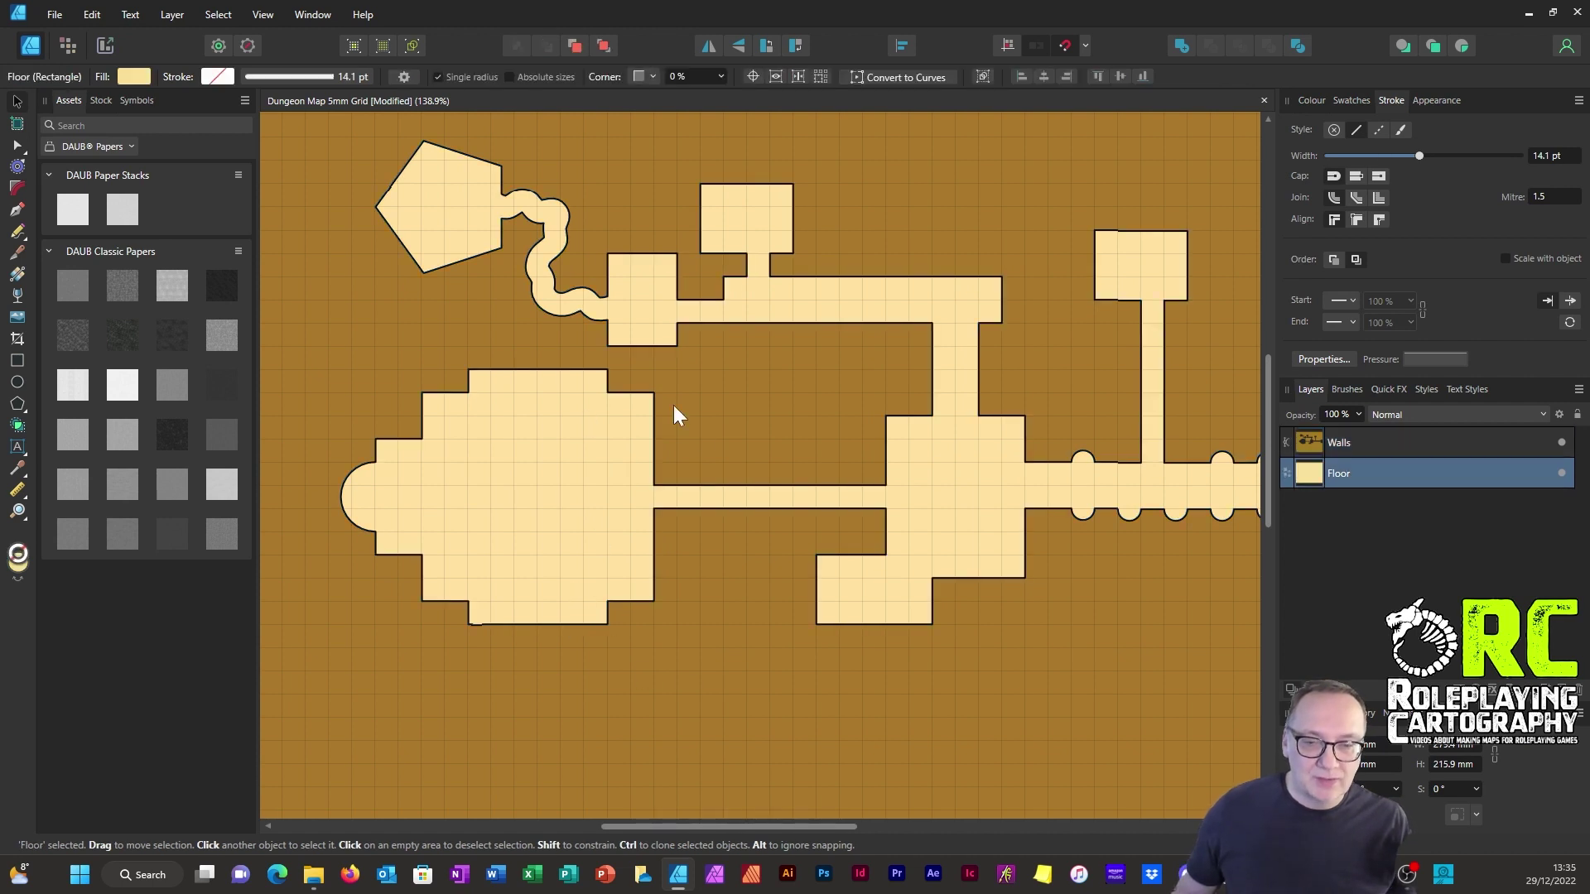
{"action": "scroll", "coordinate": [747, 399], "scroll_direction": "up", "scroll_amount": 3}
{"action": "scroll", "coordinate": [810, 351], "scroll_direction": "down", "scroll_amount": 1}
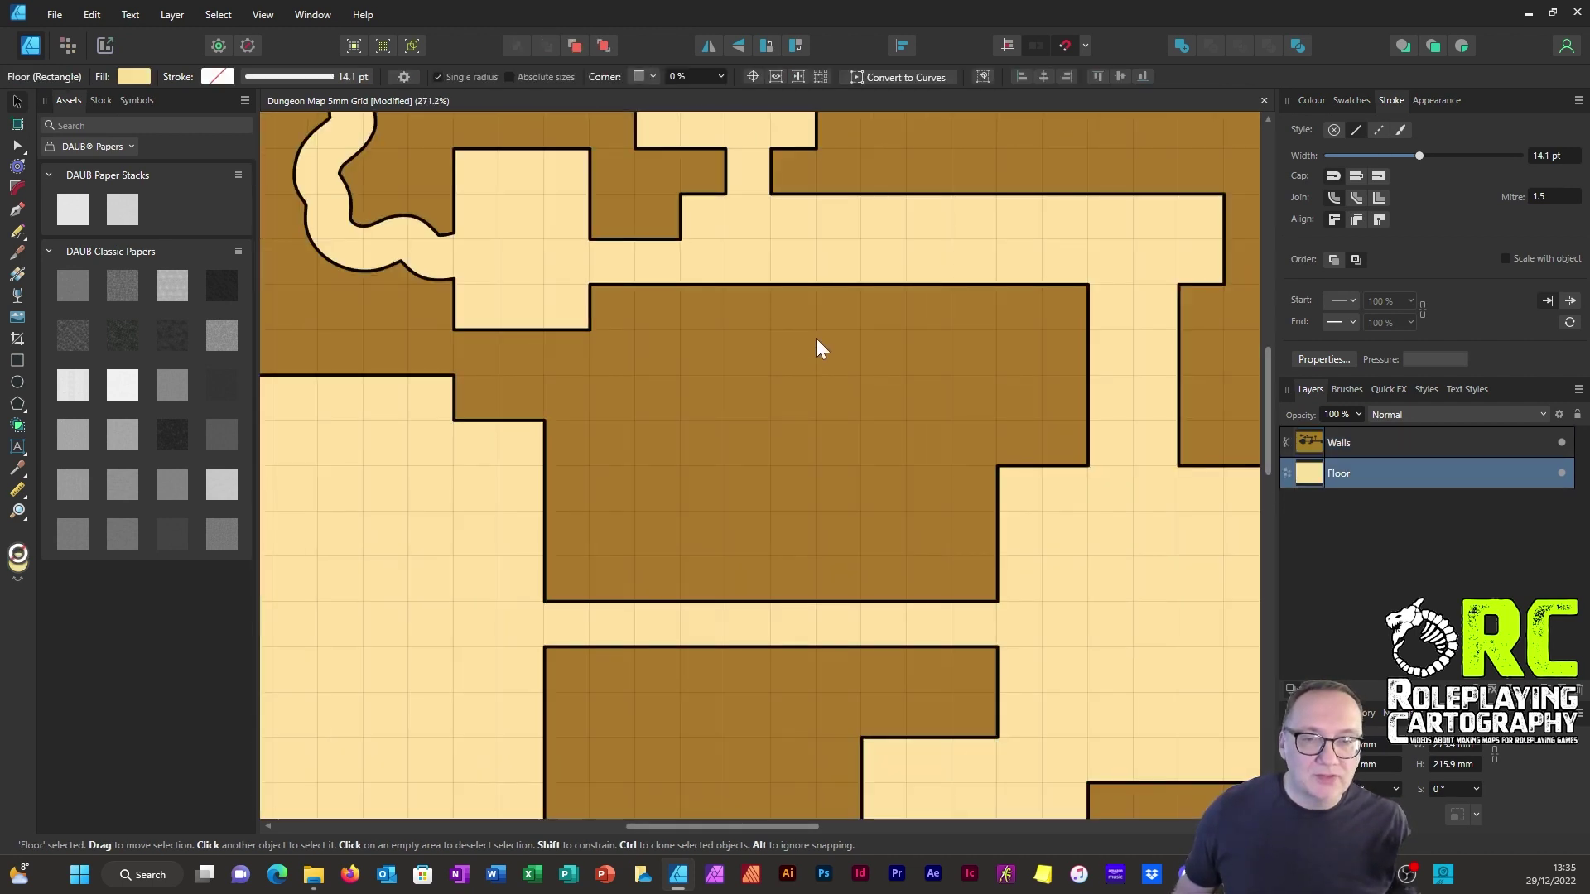
{"action": "scroll", "coordinate": [817, 338], "scroll_direction": "down", "scroll_amount": 2}
{"action": "scroll", "coordinate": [827, 342], "scroll_direction": "down", "scroll_amount": 2}
{"action": "scroll", "coordinate": [883, 303], "scroll_direction": "up", "scroll_amount": 2}
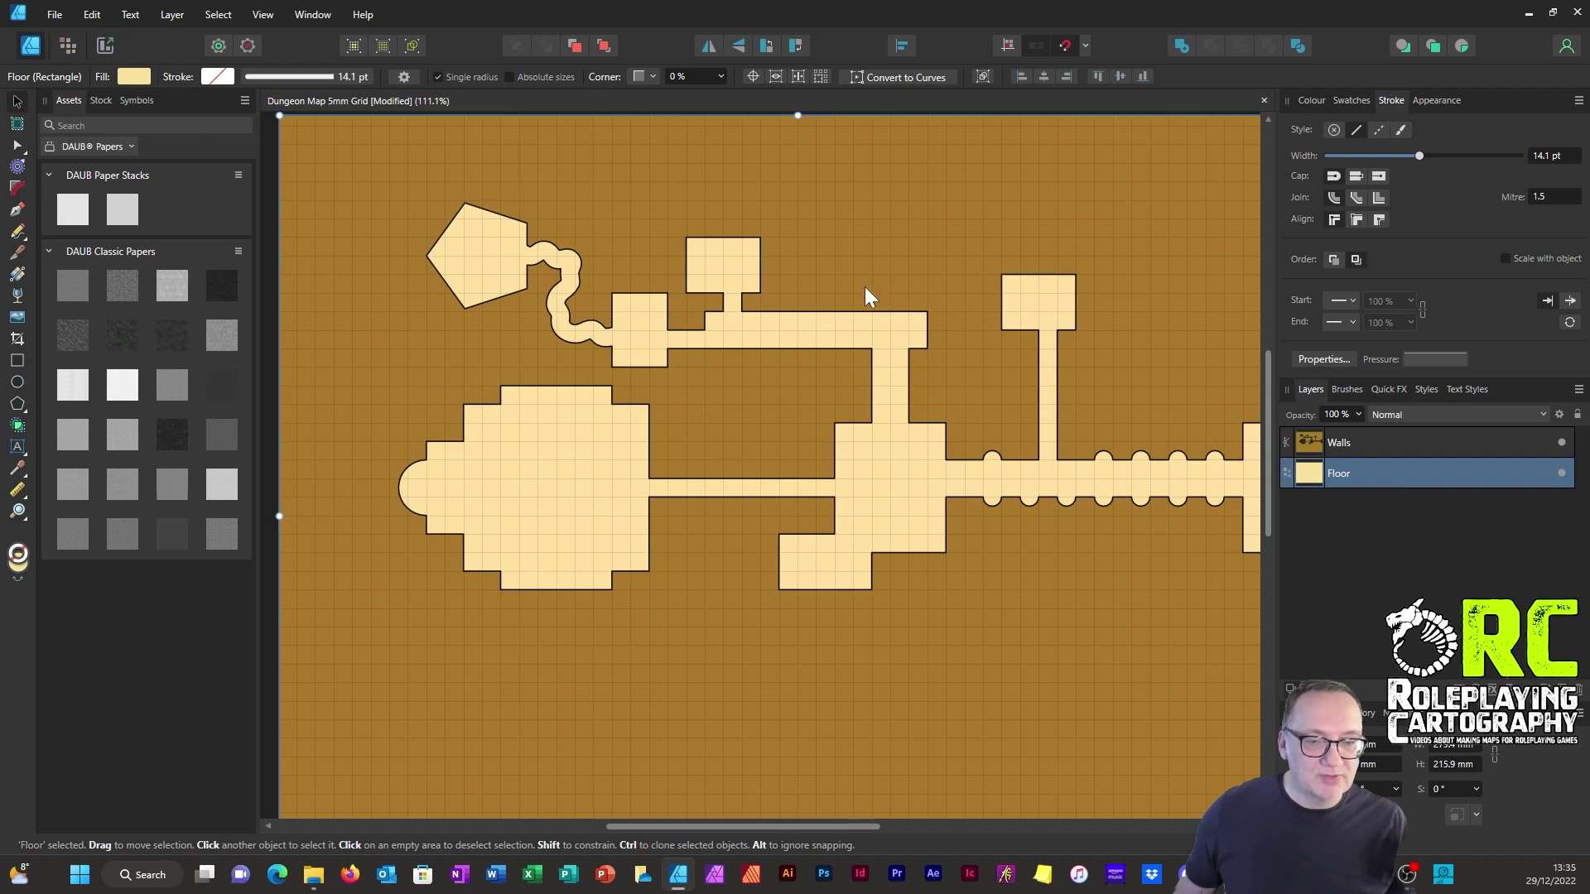
{"action": "left_click", "coordinate": [1356, 442]}
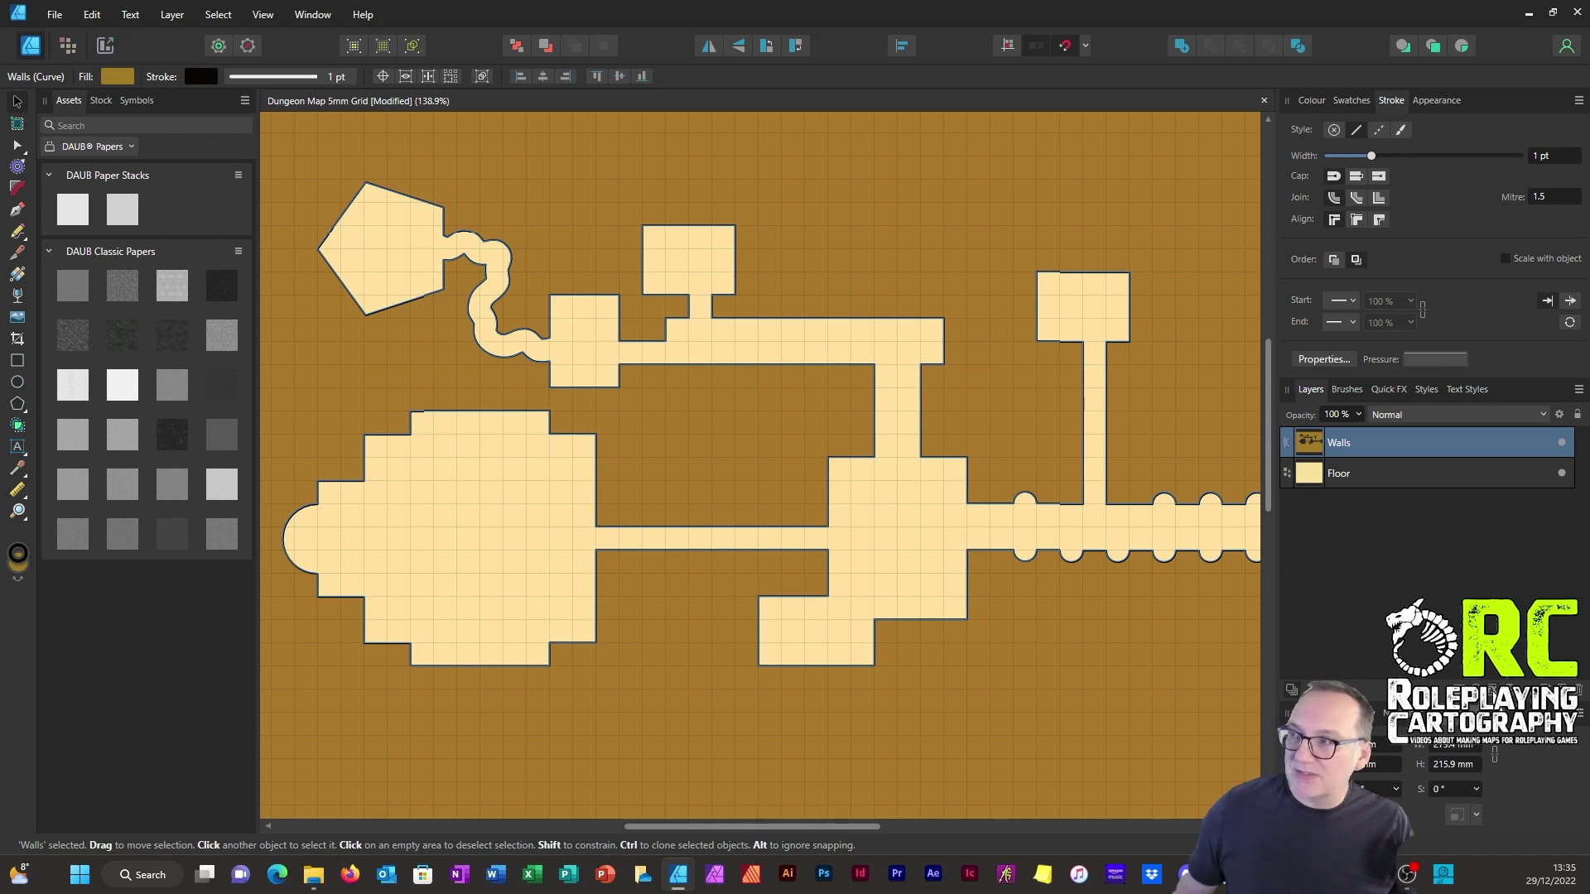
Give Walls an outer shadow with 41.3 px radius, 3 px offset and 225° angle.
{"action": "left_click", "coordinate": [1288, 476]}
{"action": "left_click_drag", "start_coordinate": [709, 190], "coordinate": [1246, 166]}
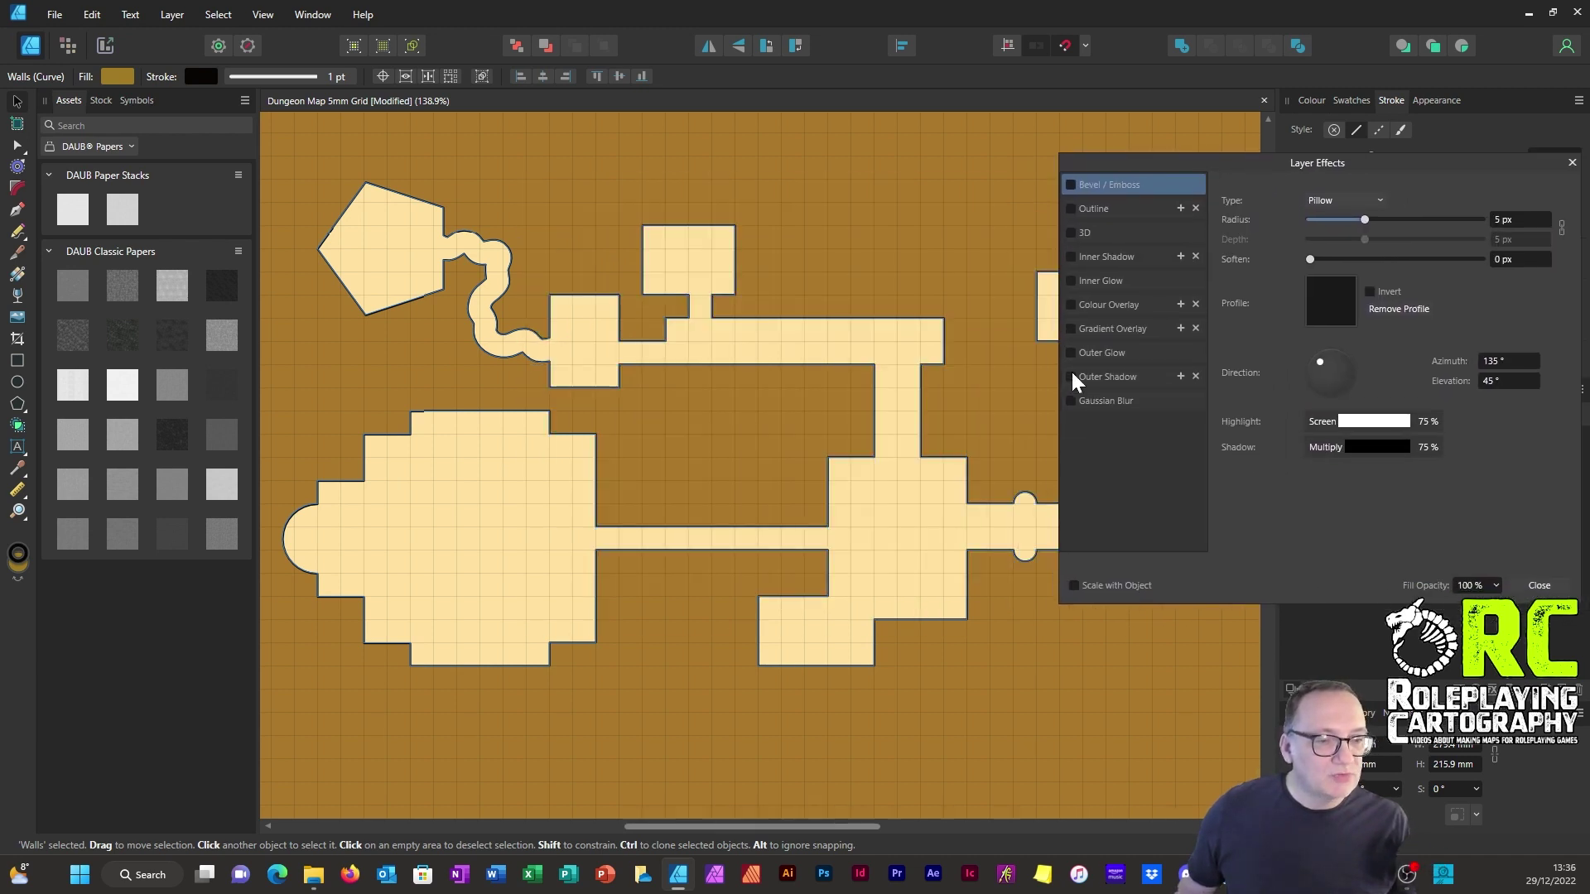
{"action": "left_click", "coordinate": [1103, 376]}
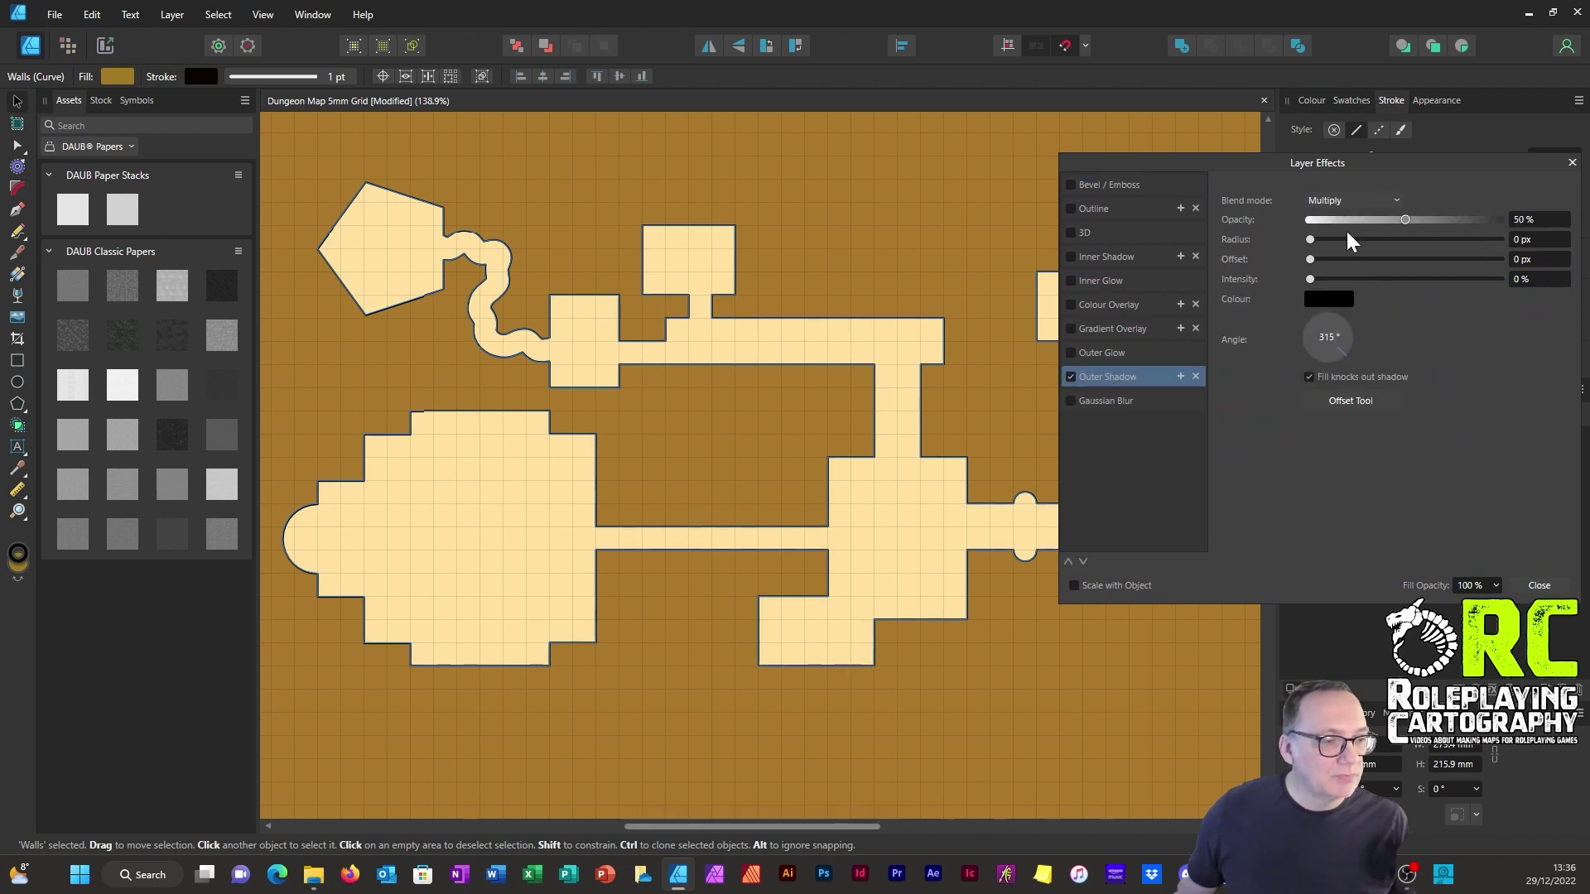
{"action": "left_click_drag", "start_coordinate": [1311, 241], "coordinate": [1461, 252]}
{"action": "left_click_drag", "start_coordinate": [1310, 259], "coordinate": [1447, 278]}
{"action": "left_click_drag", "start_coordinate": [1342, 350], "coordinate": [1276, 389]}
{"action": "left_click_drag", "start_coordinate": [1445, 260], "coordinate": [1363, 265]}
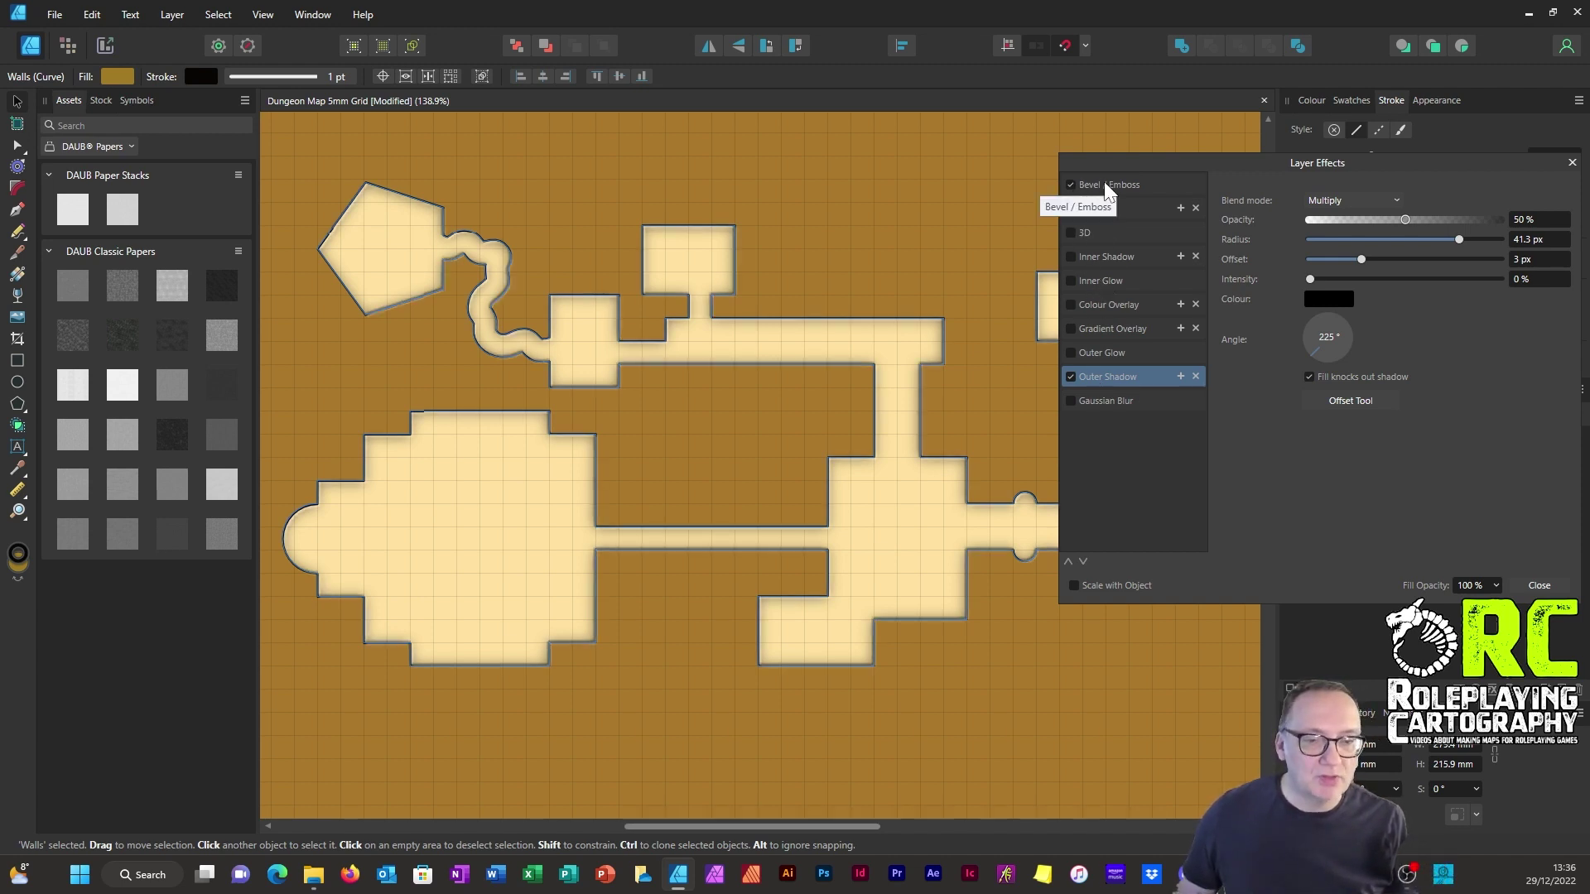
Enable an Inner Bevel/Emboss on the walls with the linear profile.
{"action": "left_click", "coordinate": [1104, 185]}
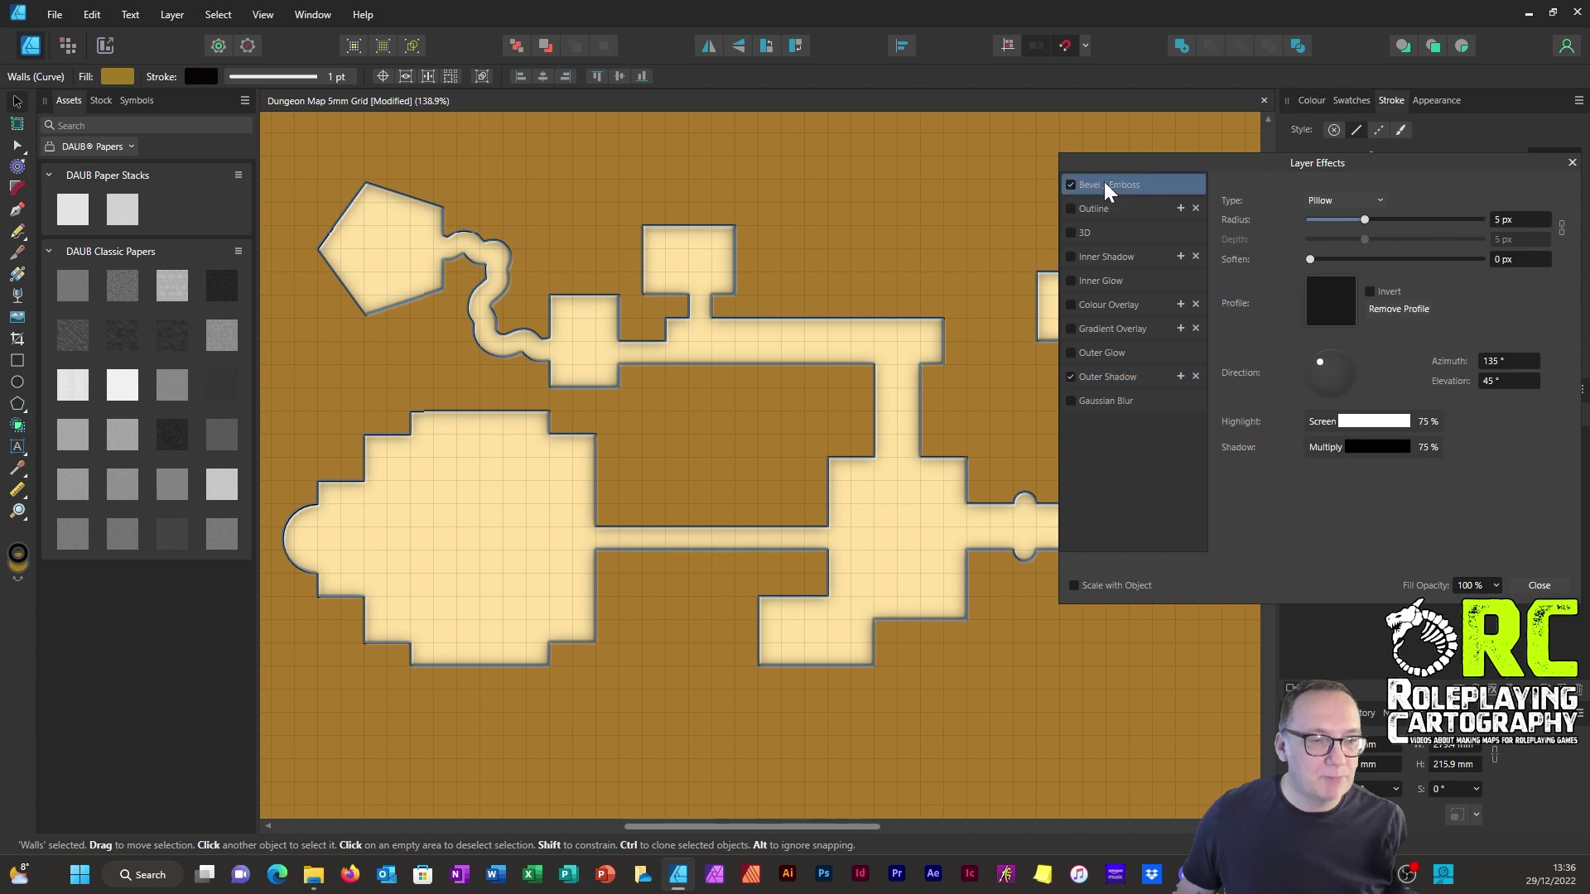
{"action": "left_click", "coordinate": [1329, 198]}
{"action": "left_click", "coordinate": [1330, 217]}
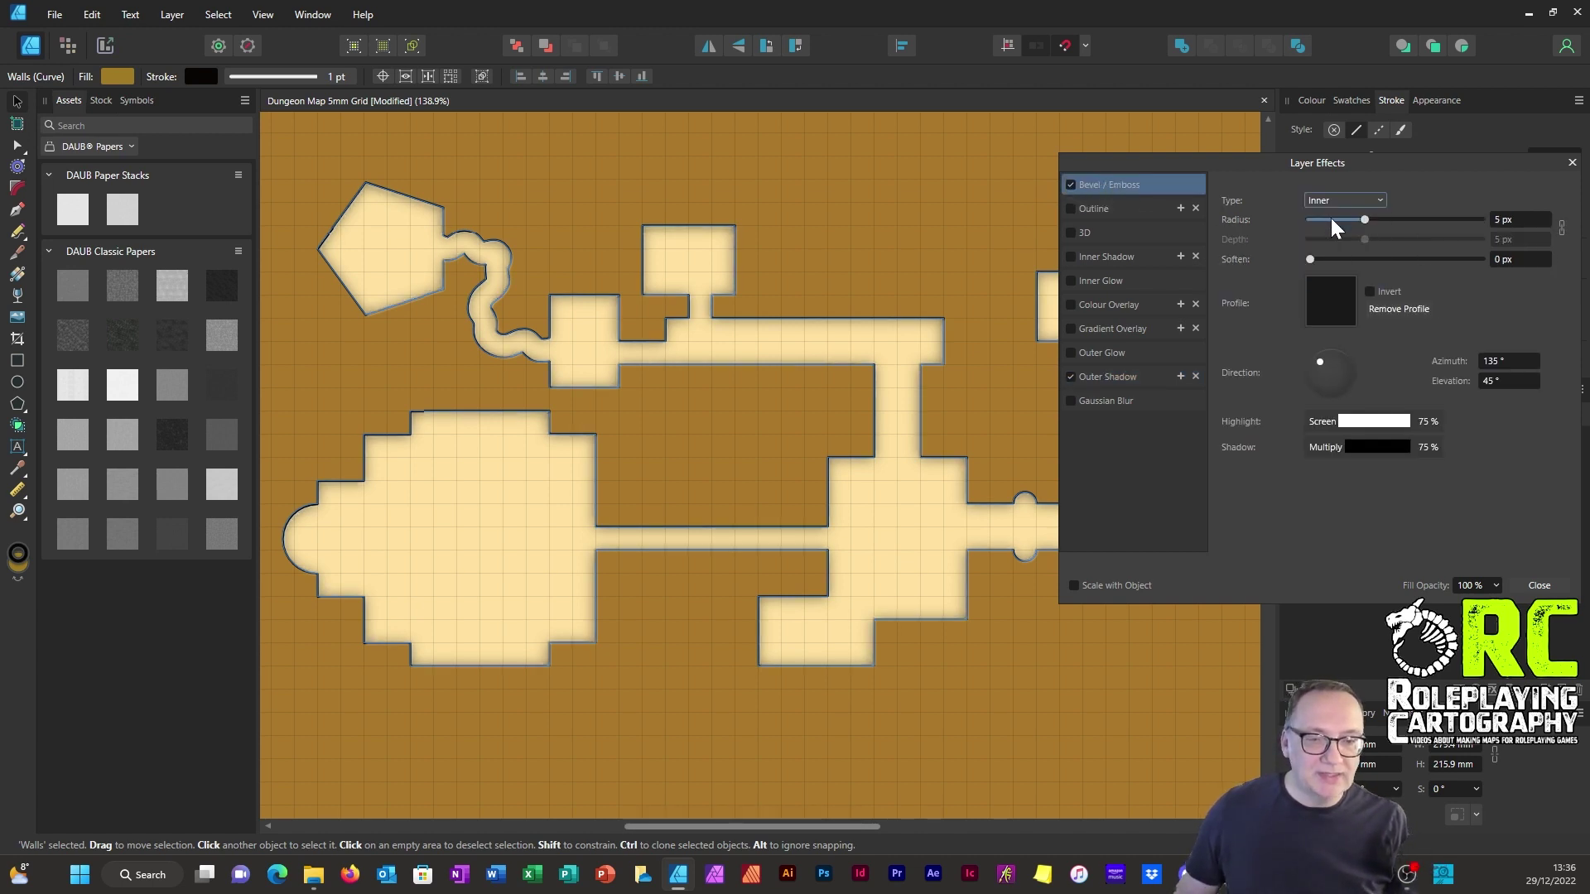
{"action": "scroll", "coordinate": [739, 326], "scroll_direction": "up", "scroll_amount": 4}
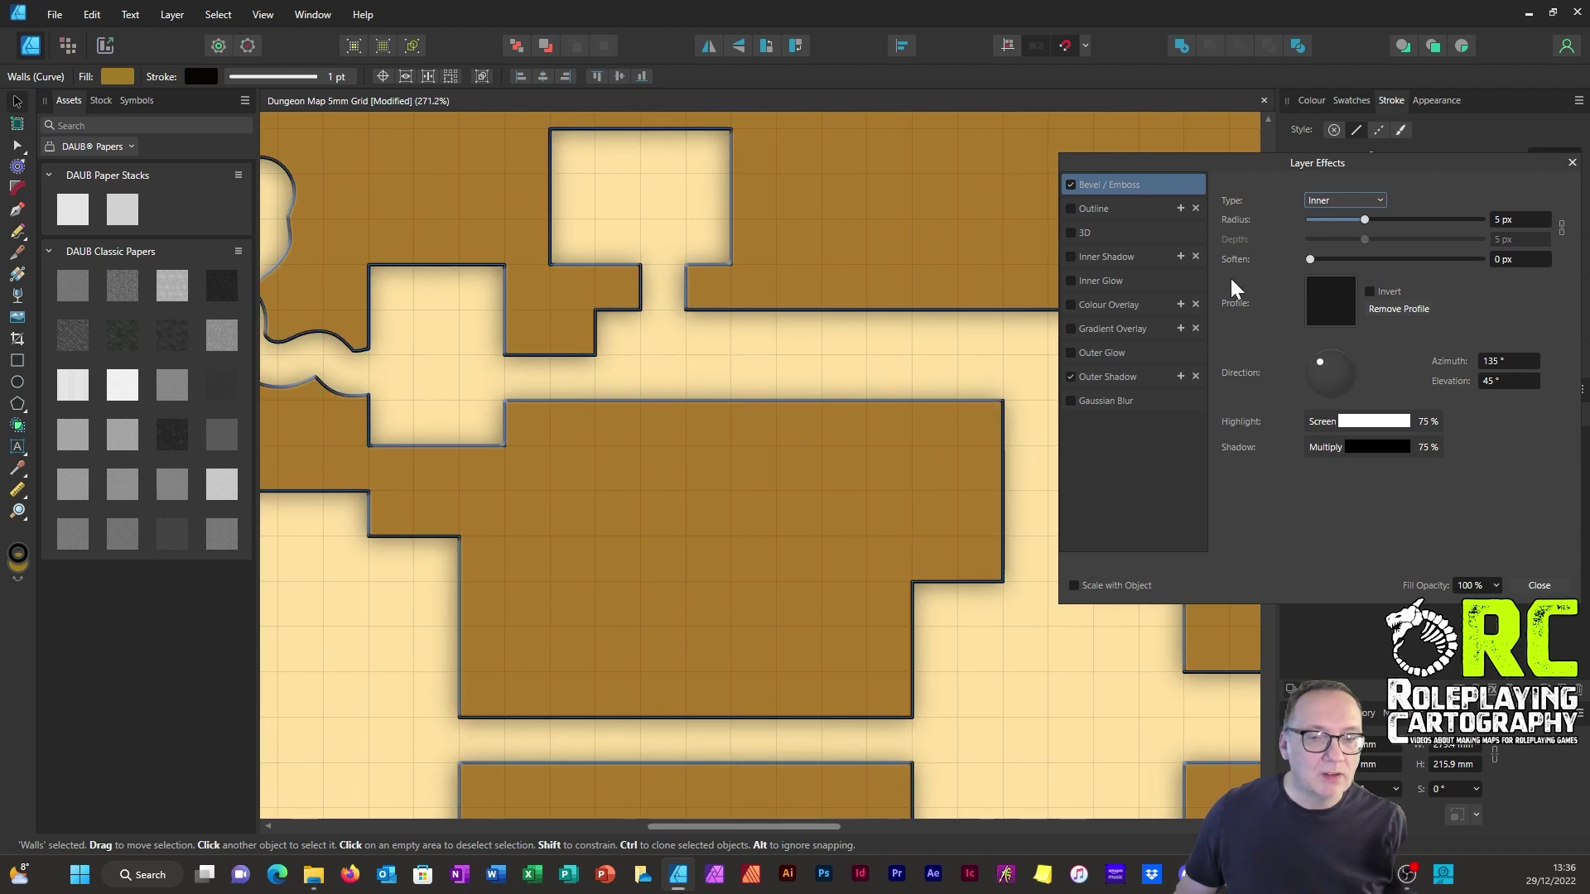
{"action": "left_click", "coordinate": [1331, 292]}
{"action": "left_click", "coordinate": [1172, 520]}
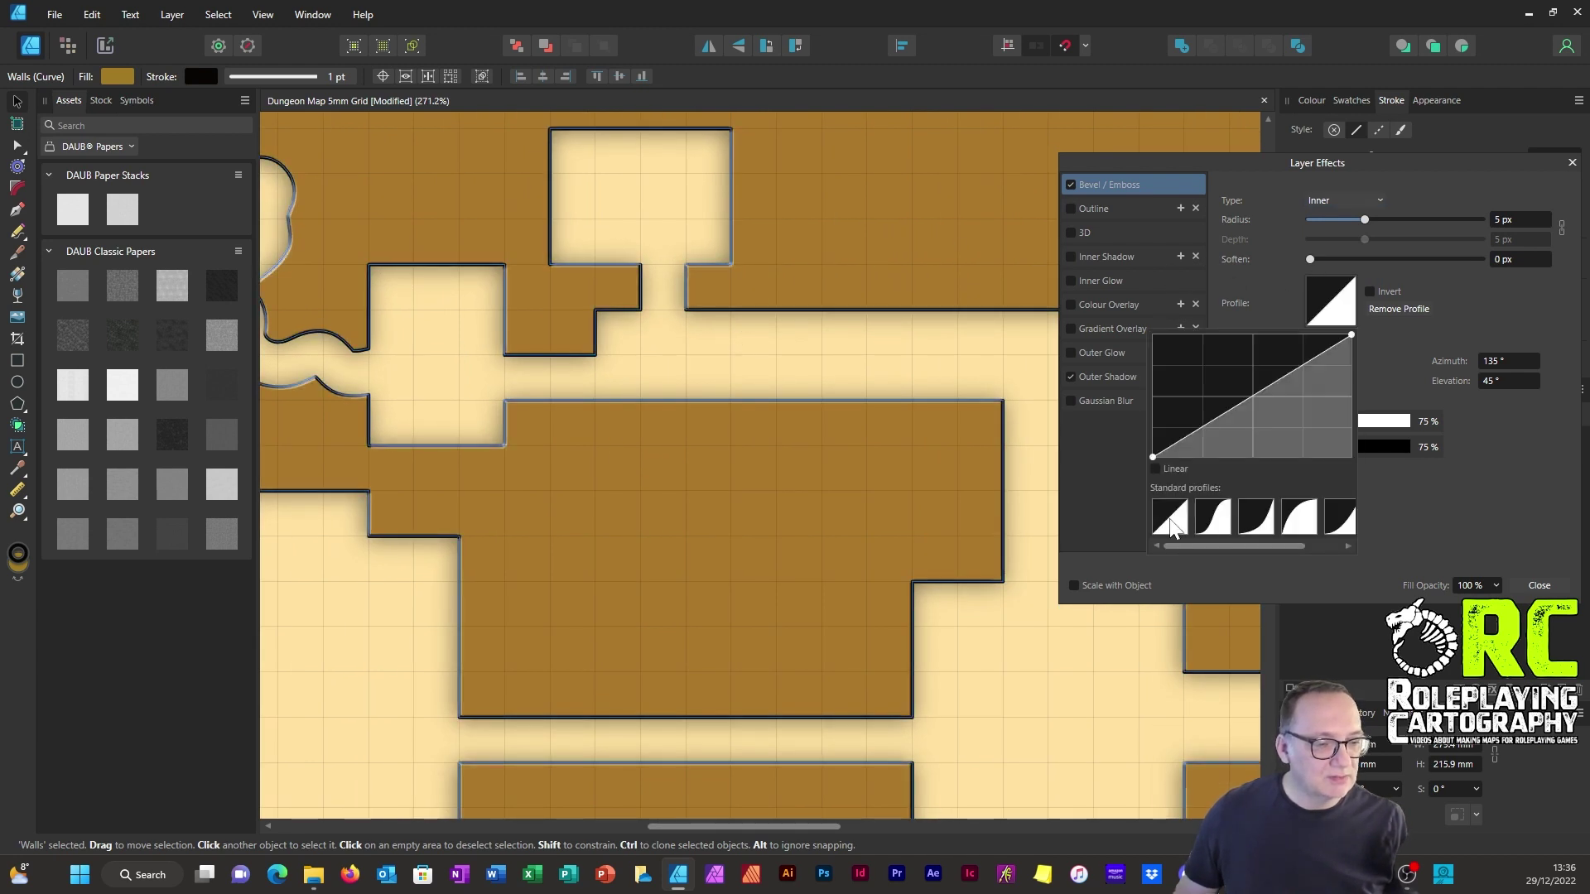
{"action": "left_click", "coordinate": [1460, 276]}
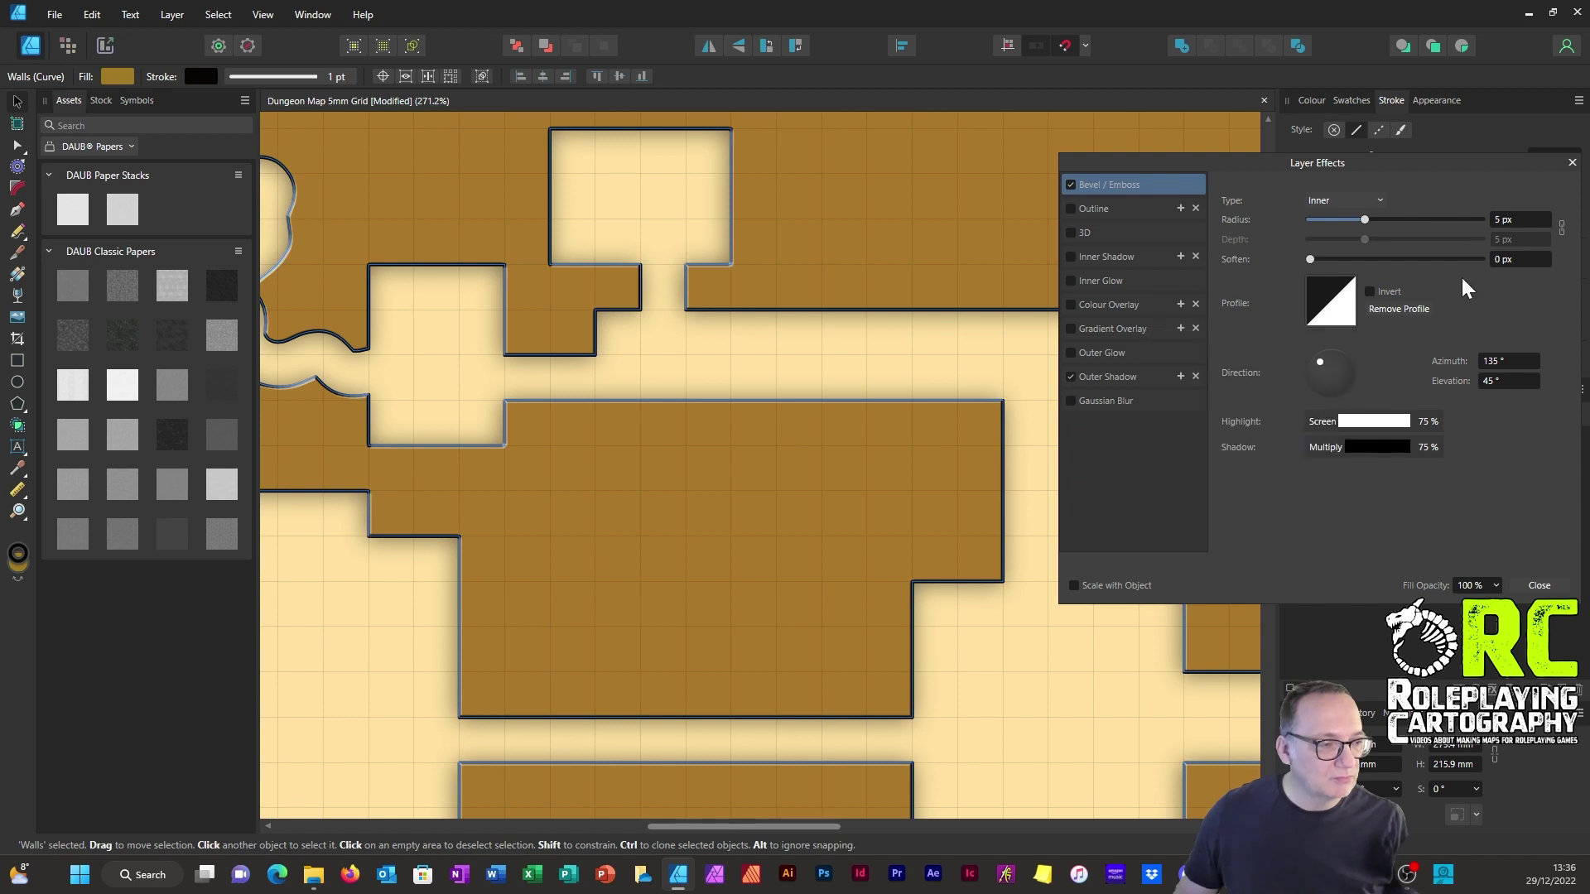
Set the bevel radius to 10.9 px, azimuth 45° and elevation 45°, then close effects.
{"action": "left_click_drag", "start_coordinate": [1364, 215], "coordinate": [1385, 215]}
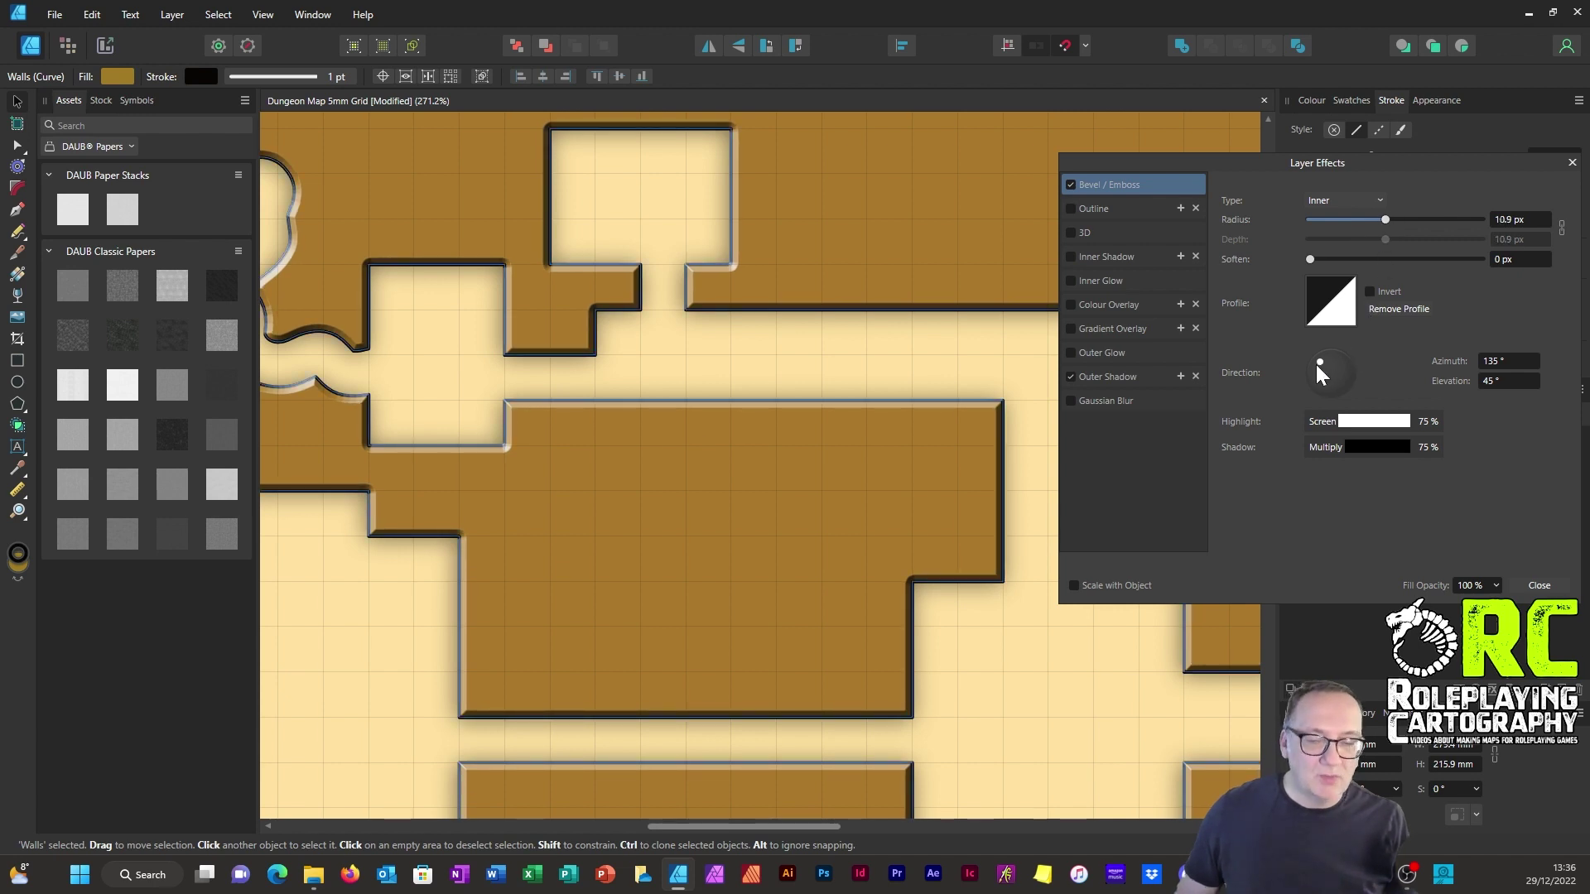
{"action": "left_click_drag", "start_coordinate": [1320, 361], "coordinate": [1339, 361]}
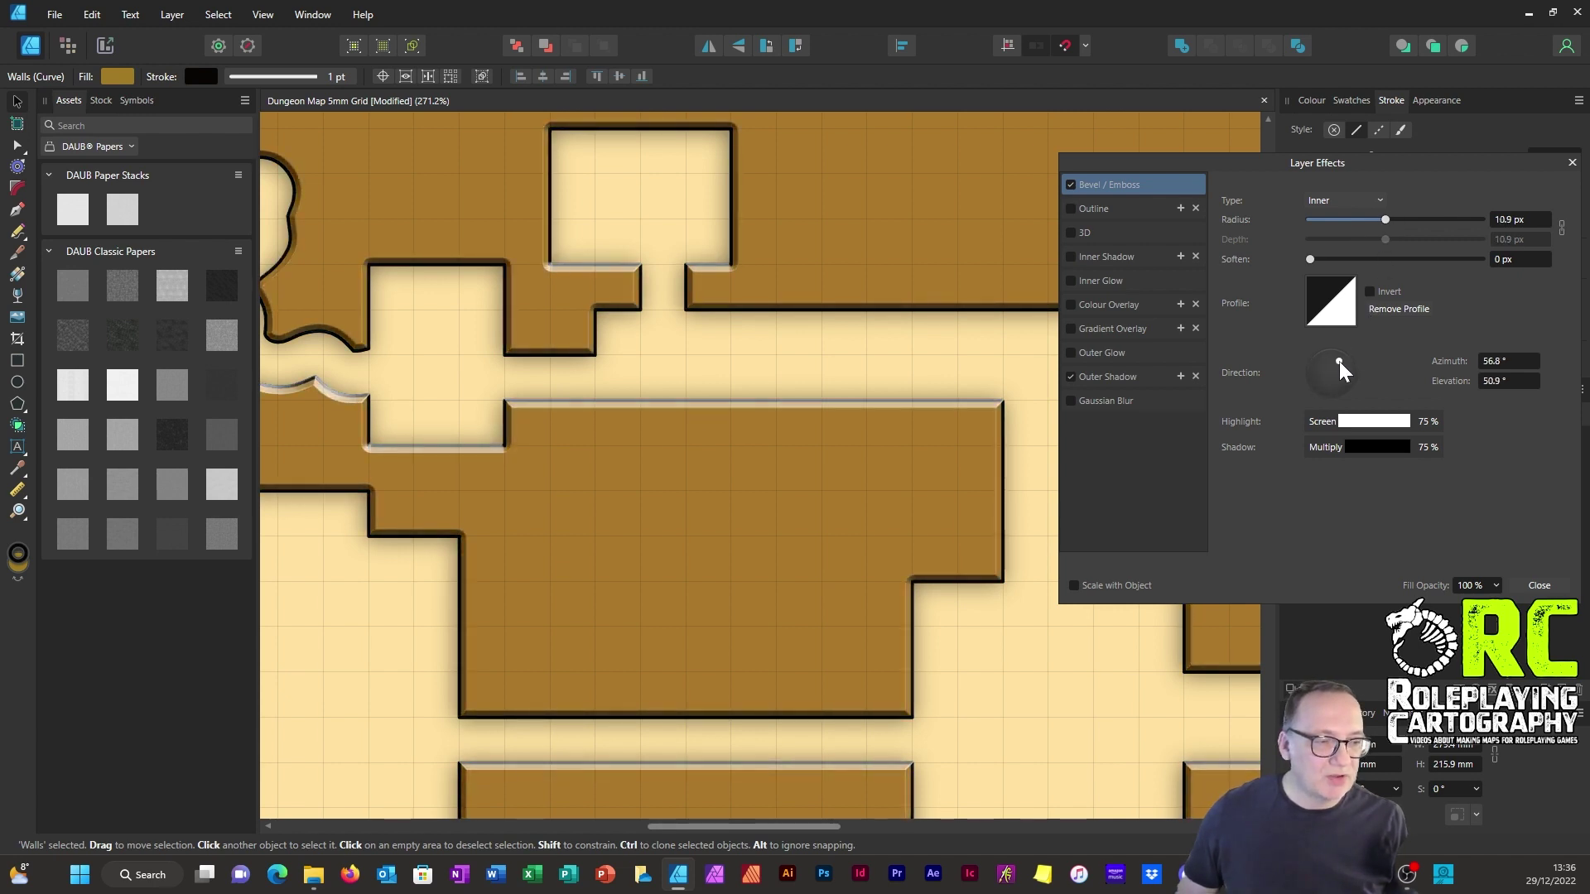
{"action": "left_click", "coordinate": [1491, 363]}
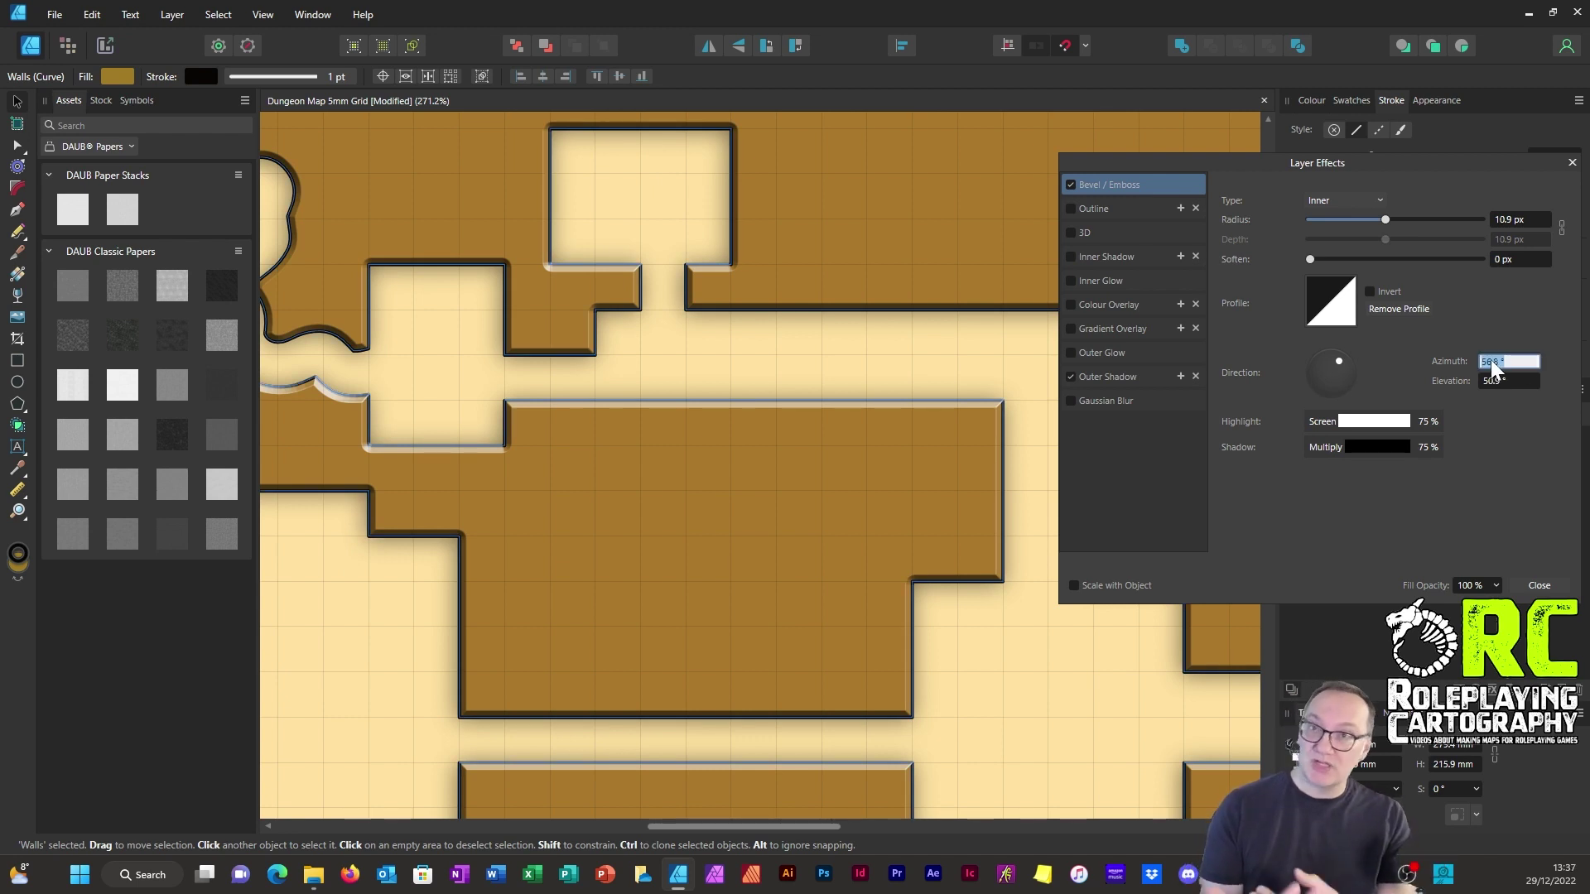
{"action": "type", "text": "45"}
{"action": "key", "text": "Tab"}
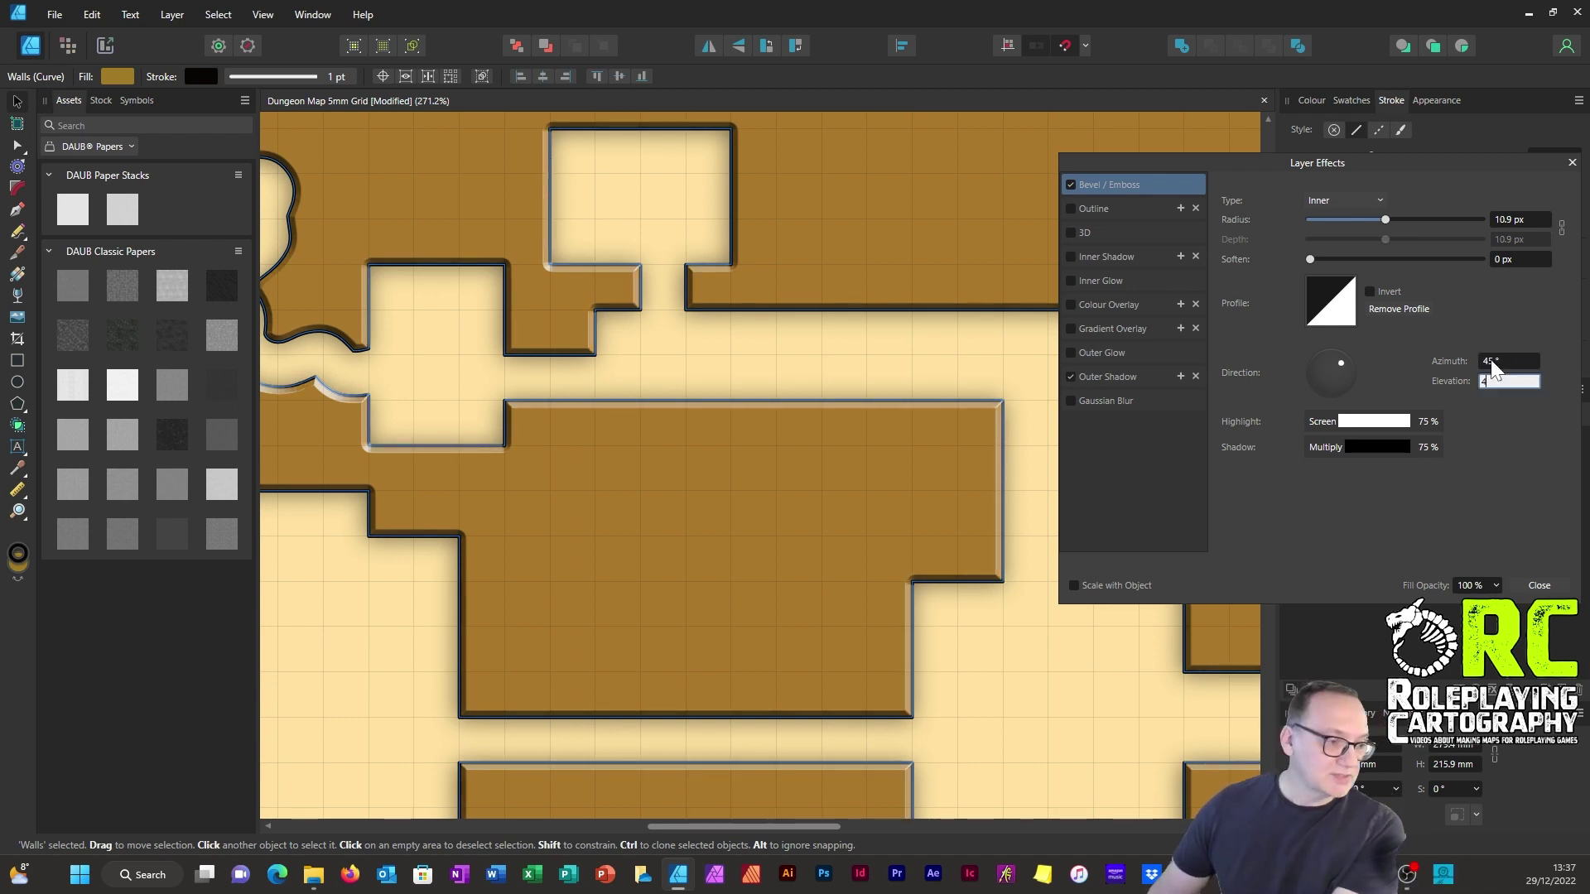
{"action": "type", "text": "45"}
{"action": "key", "text": "Return"}
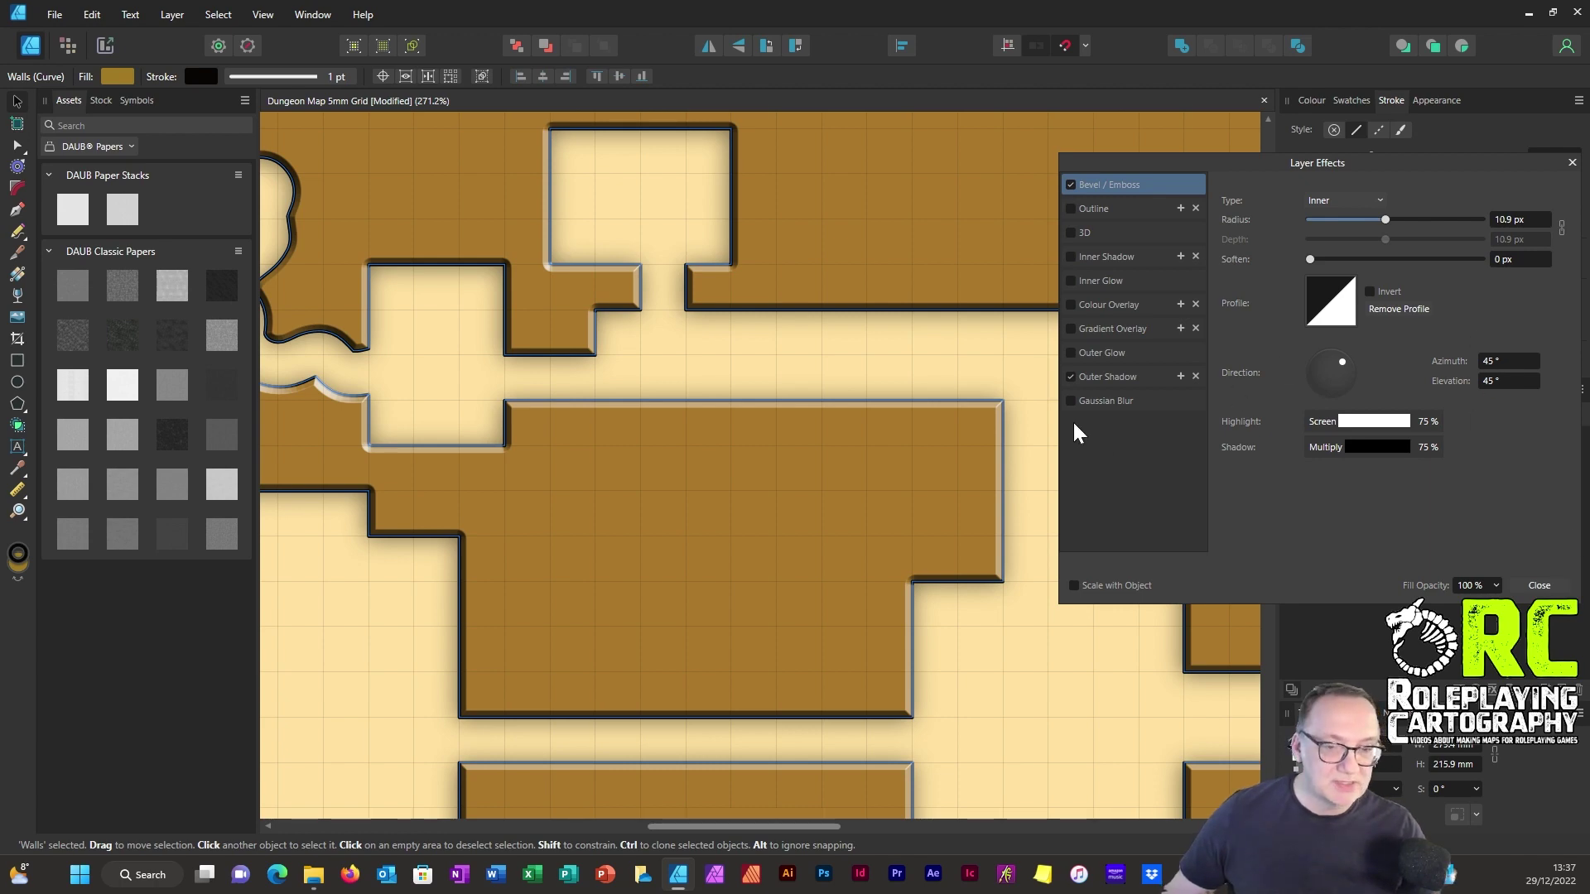
{"action": "left_click", "coordinate": [1539, 585]}
{"action": "key", "text": "ctrl+0"}
{"action": "left_click", "coordinate": [972, 188]}
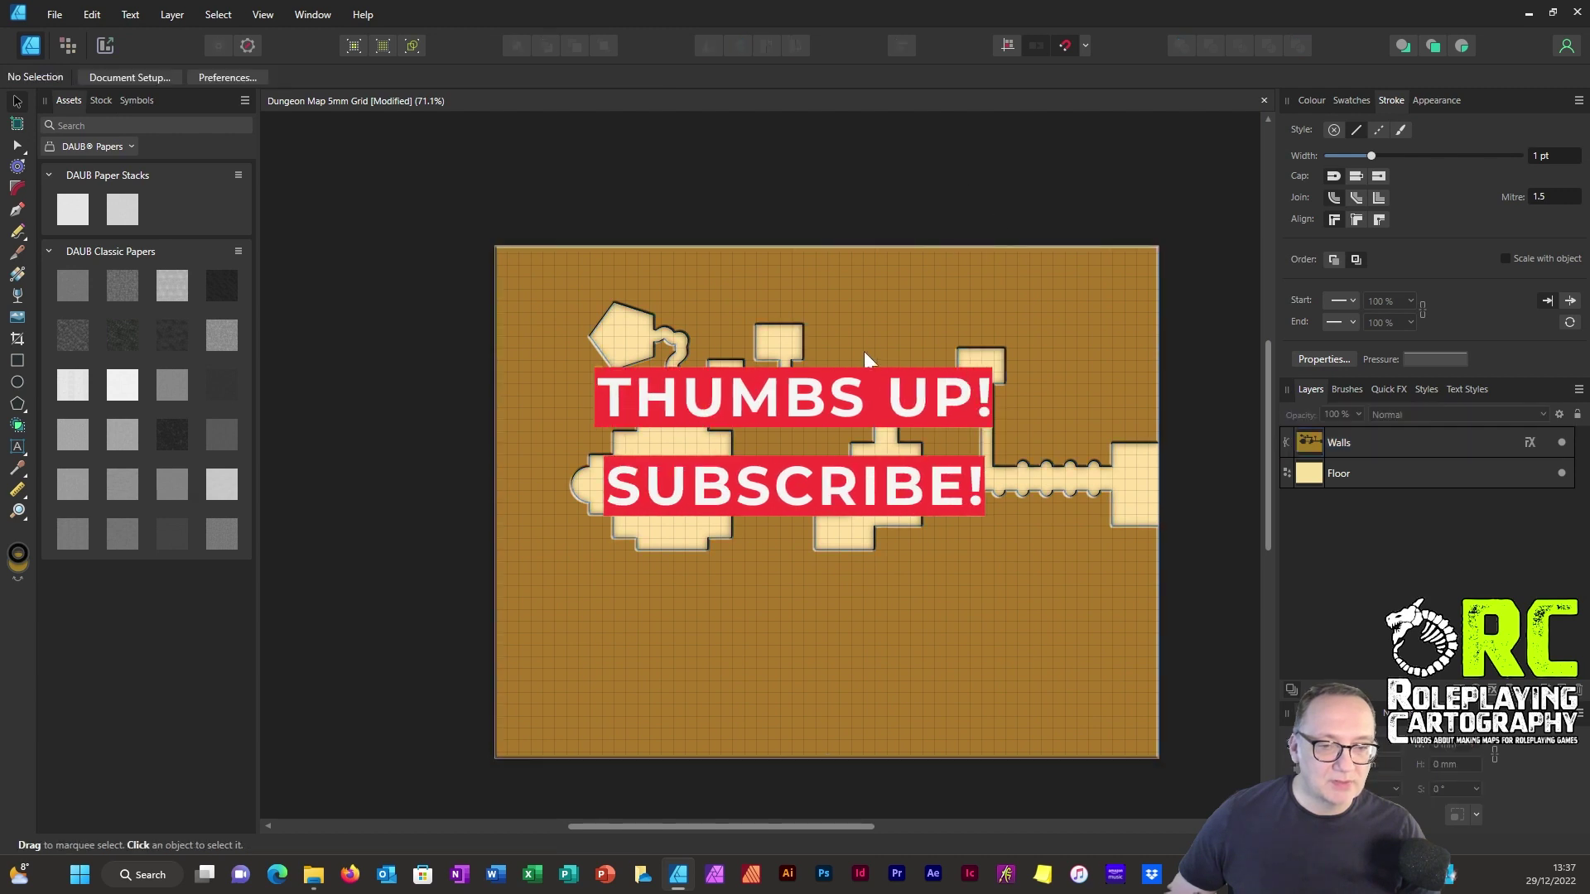
{"action": "scroll", "coordinate": [985, 514], "scroll_direction": "up", "scroll_amount": 1}
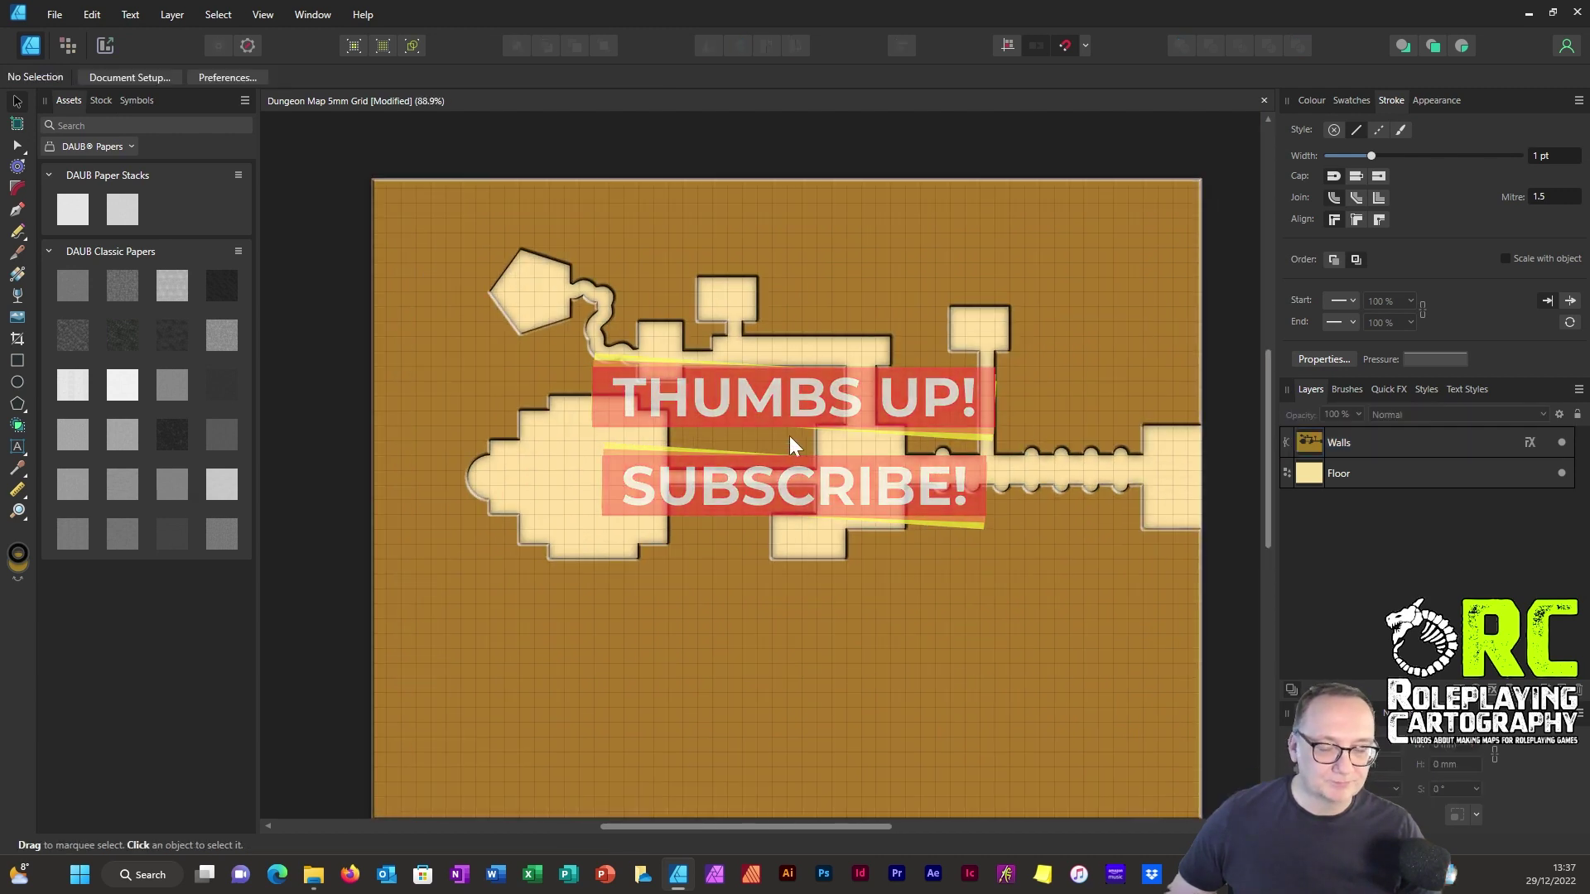
{"action": "scroll", "coordinate": [795, 451], "scroll_direction": "up", "scroll_amount": 1}
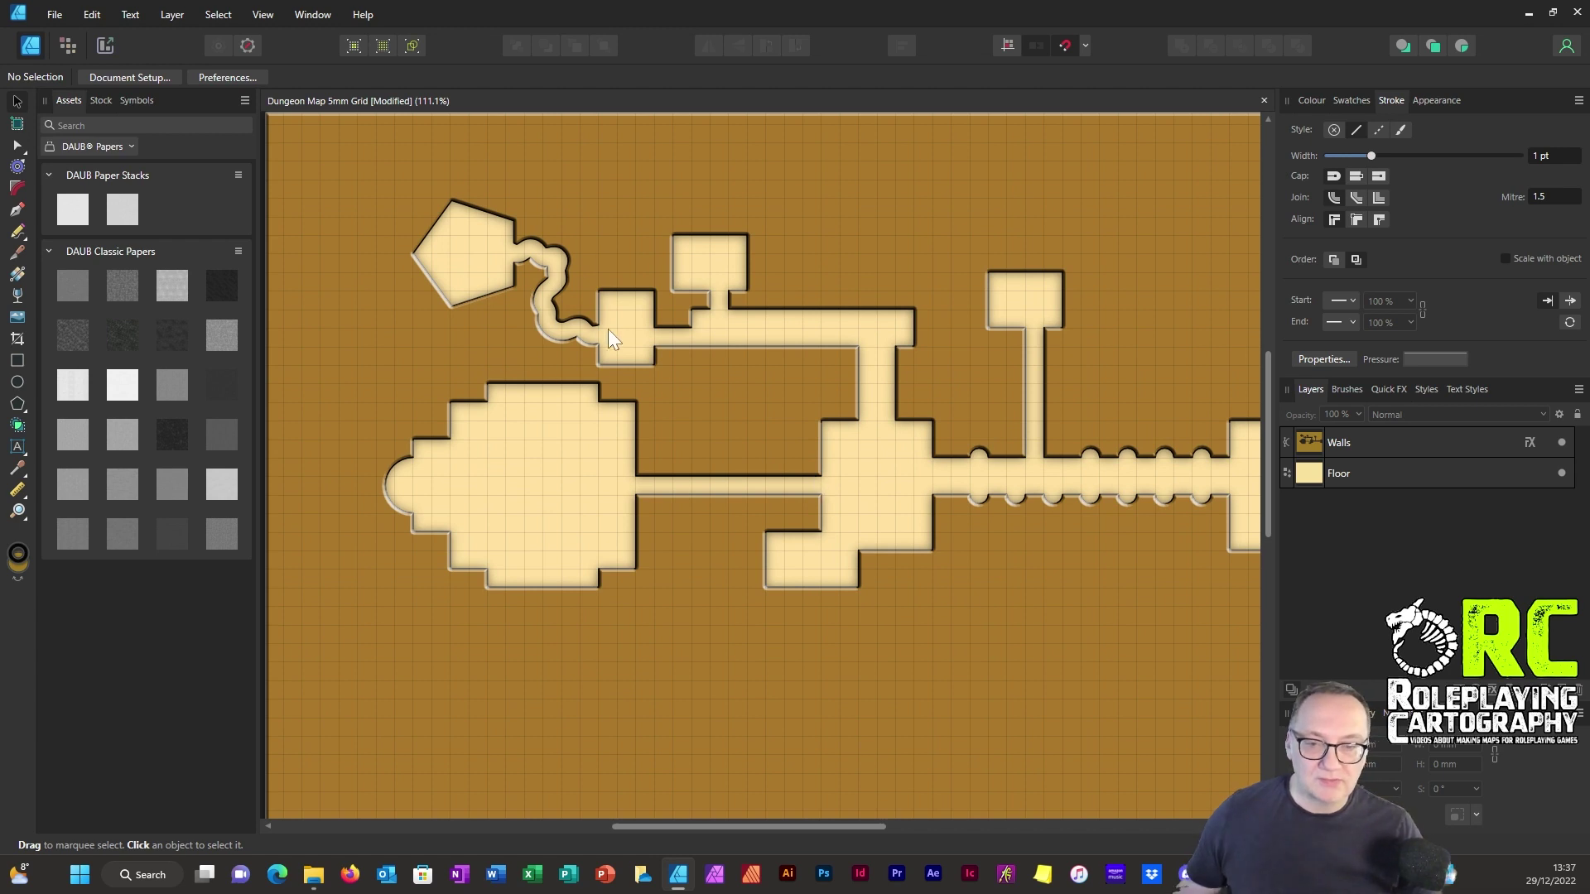
{"action": "scroll", "coordinate": [610, 337], "scroll_direction": "up", "scroll_amount": 3}
{"action": "scroll", "coordinate": [597, 331], "scroll_direction": "down", "scroll_amount": 1}
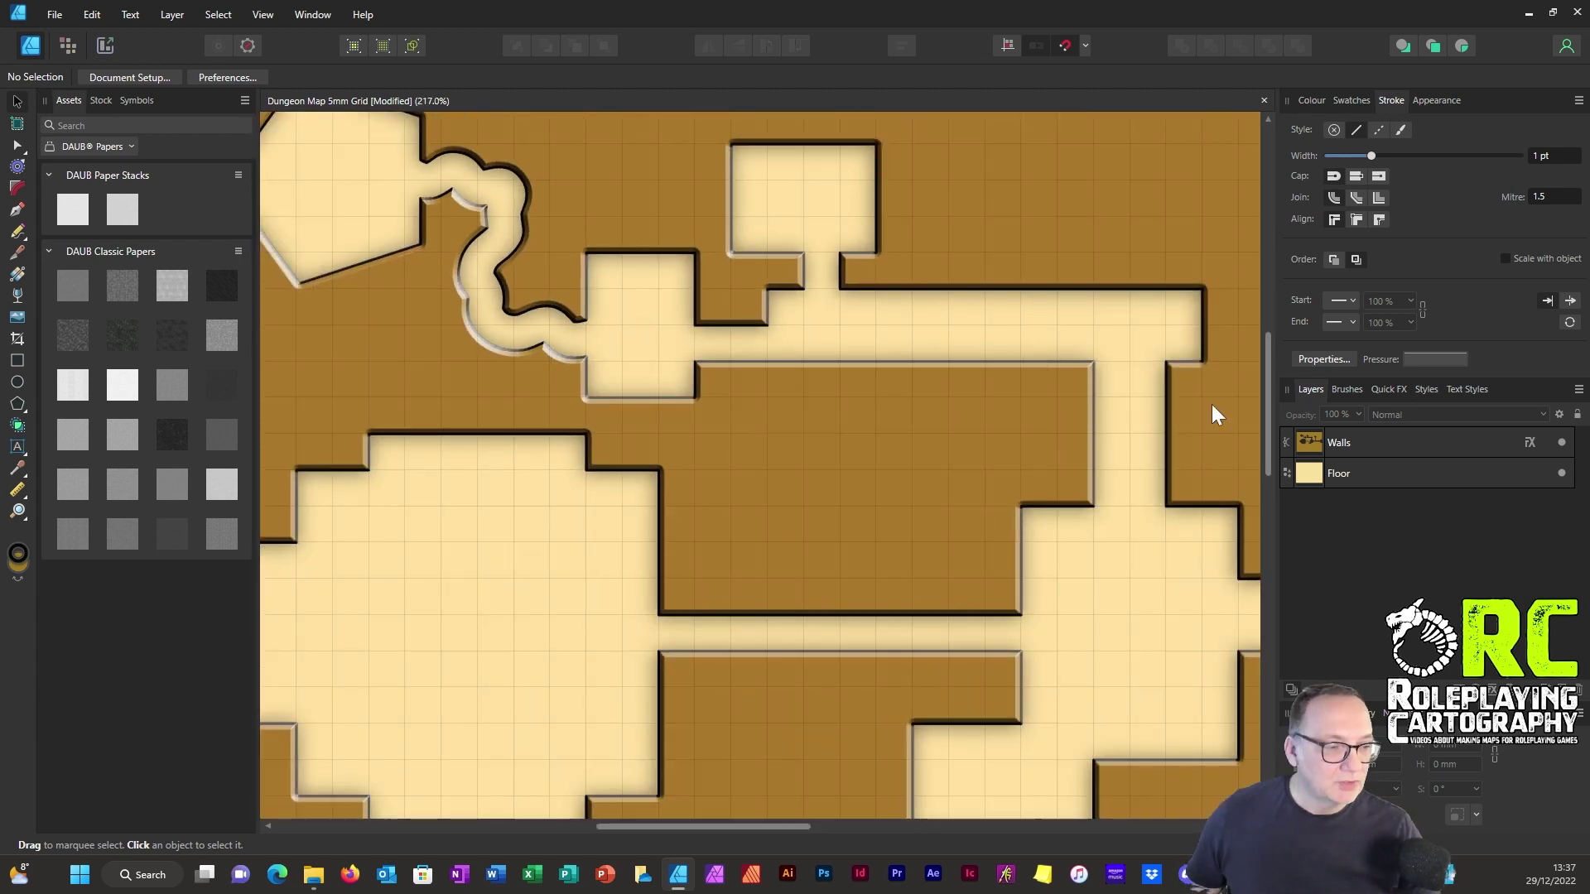
{"action": "left_click", "coordinate": [1381, 456]}
{"action": "scroll", "coordinate": [828, 420], "scroll_direction": "down", "scroll_amount": 5}
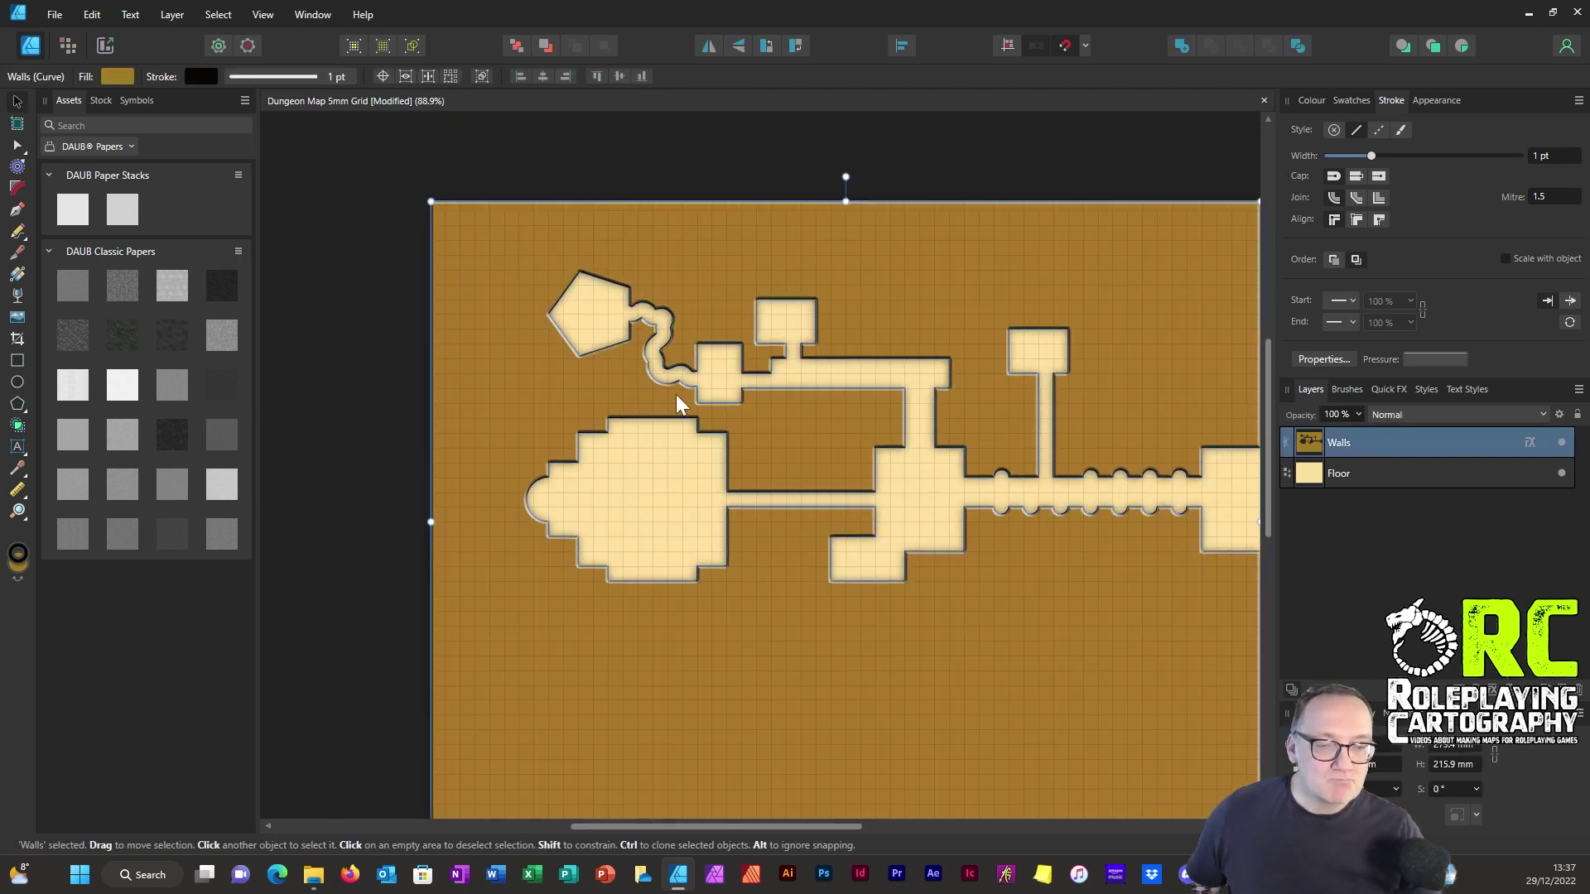
{"action": "scroll", "coordinate": [776, 443], "scroll_direction": "up", "scroll_amount": 4}
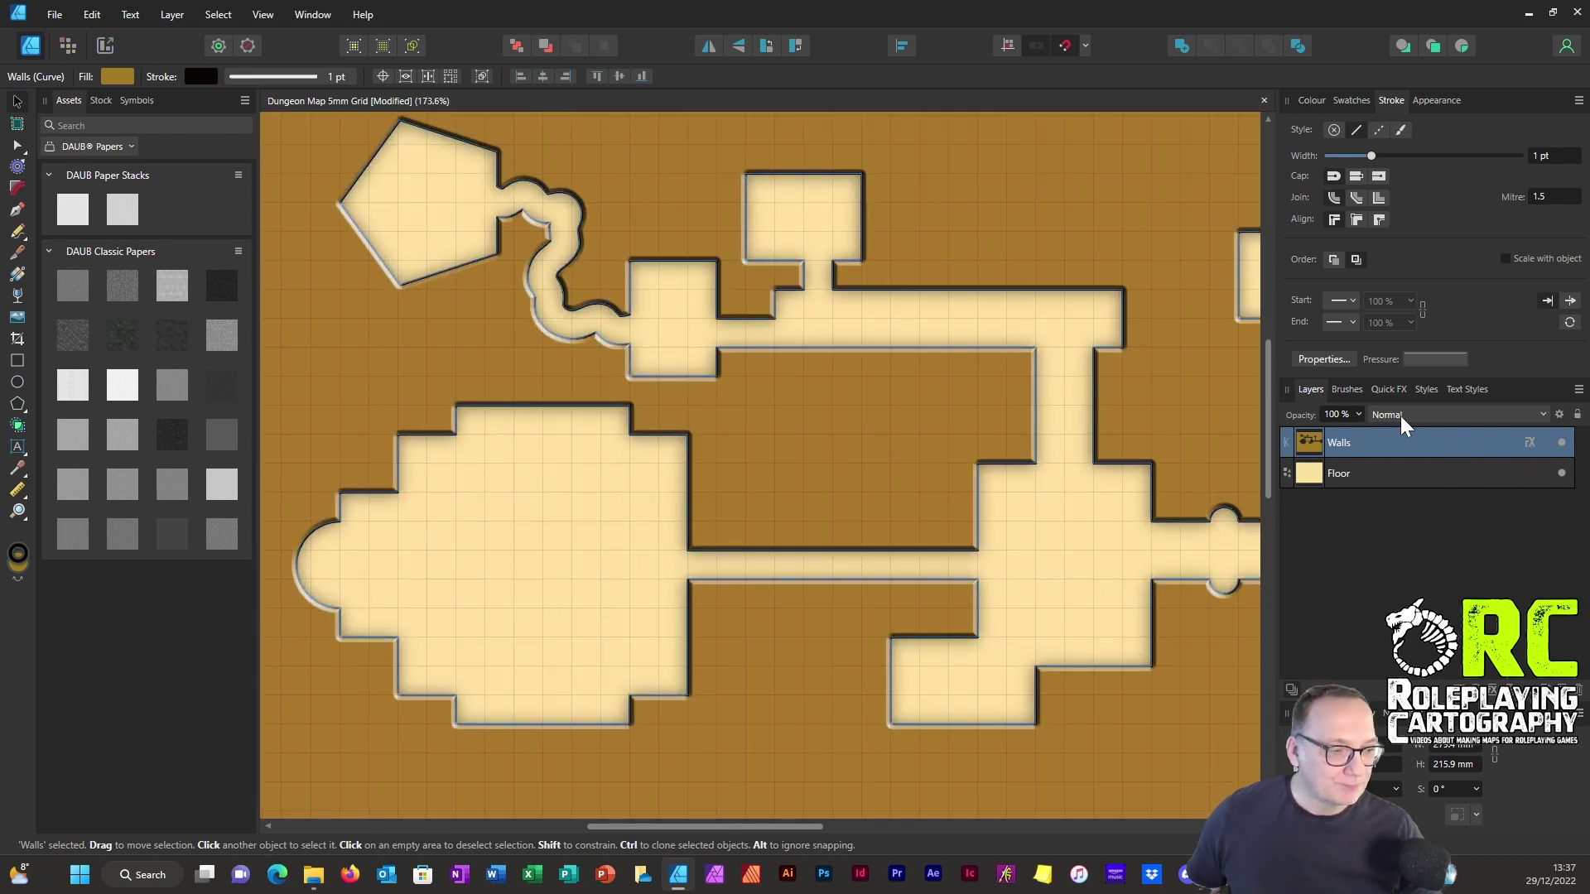
{"action": "scroll", "coordinate": [571, 437], "scroll_direction": "down", "scroll_amount": 3}
{"action": "left_click", "coordinate": [382, 154]}
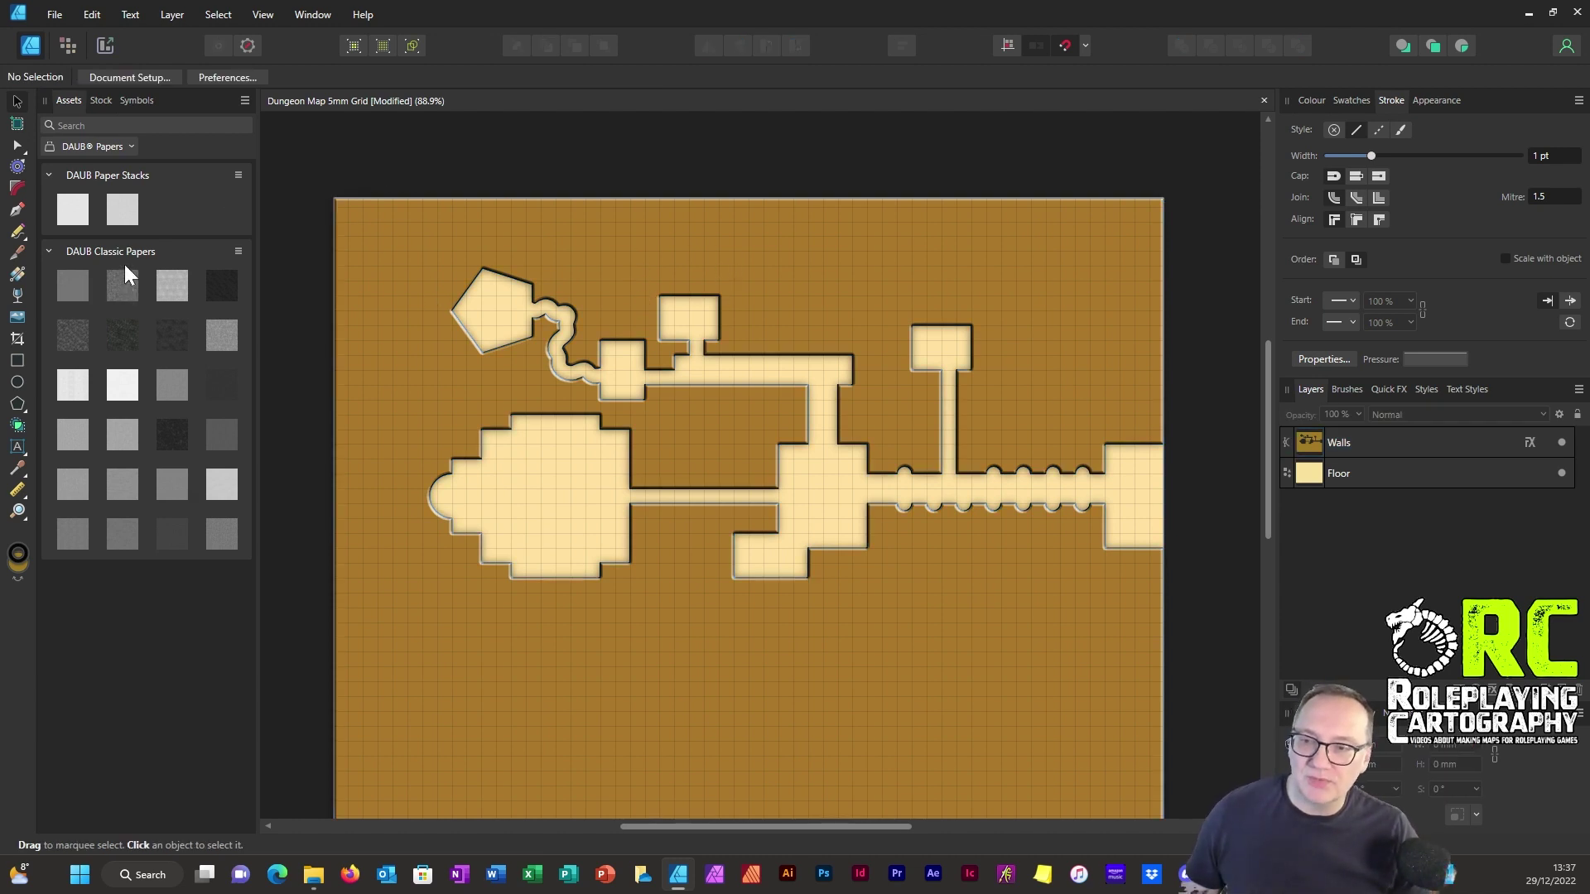
Place the DAUB Paper 02 texture on the map in Multiply mode, below the Walls layer.
{"action": "left_click_drag", "start_coordinate": [126, 296], "coordinate": [692, 320]}
{"action": "key", "text": "ctrl+0"}
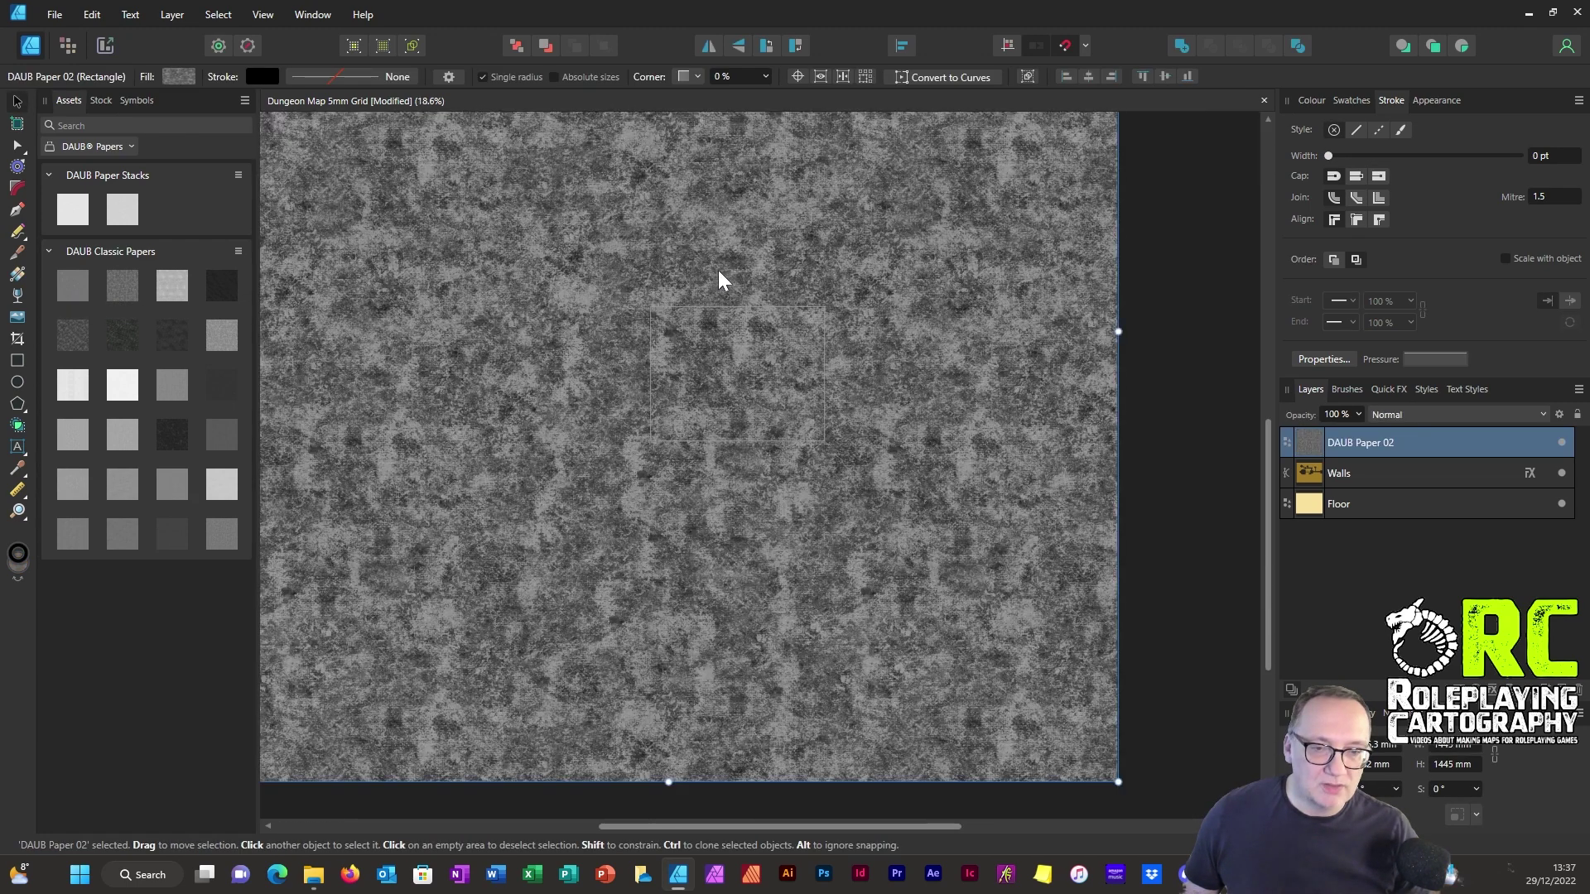
{"action": "scroll", "coordinate": [1101, 631], "scroll_direction": "down", "scroll_amount": 3}
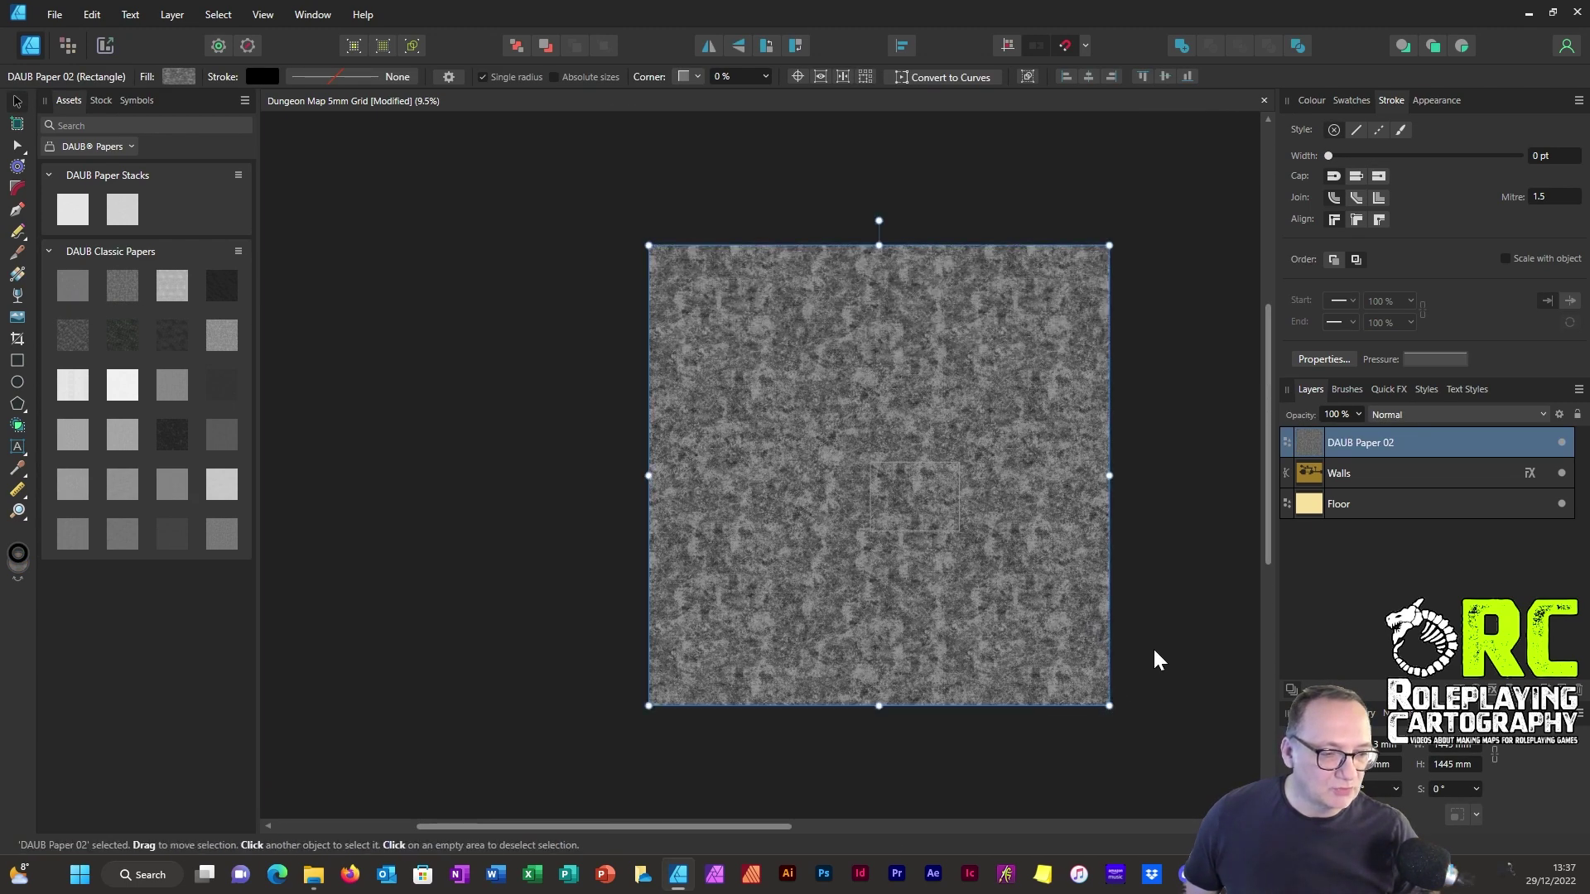
{"action": "left_click", "coordinate": [1405, 414]}
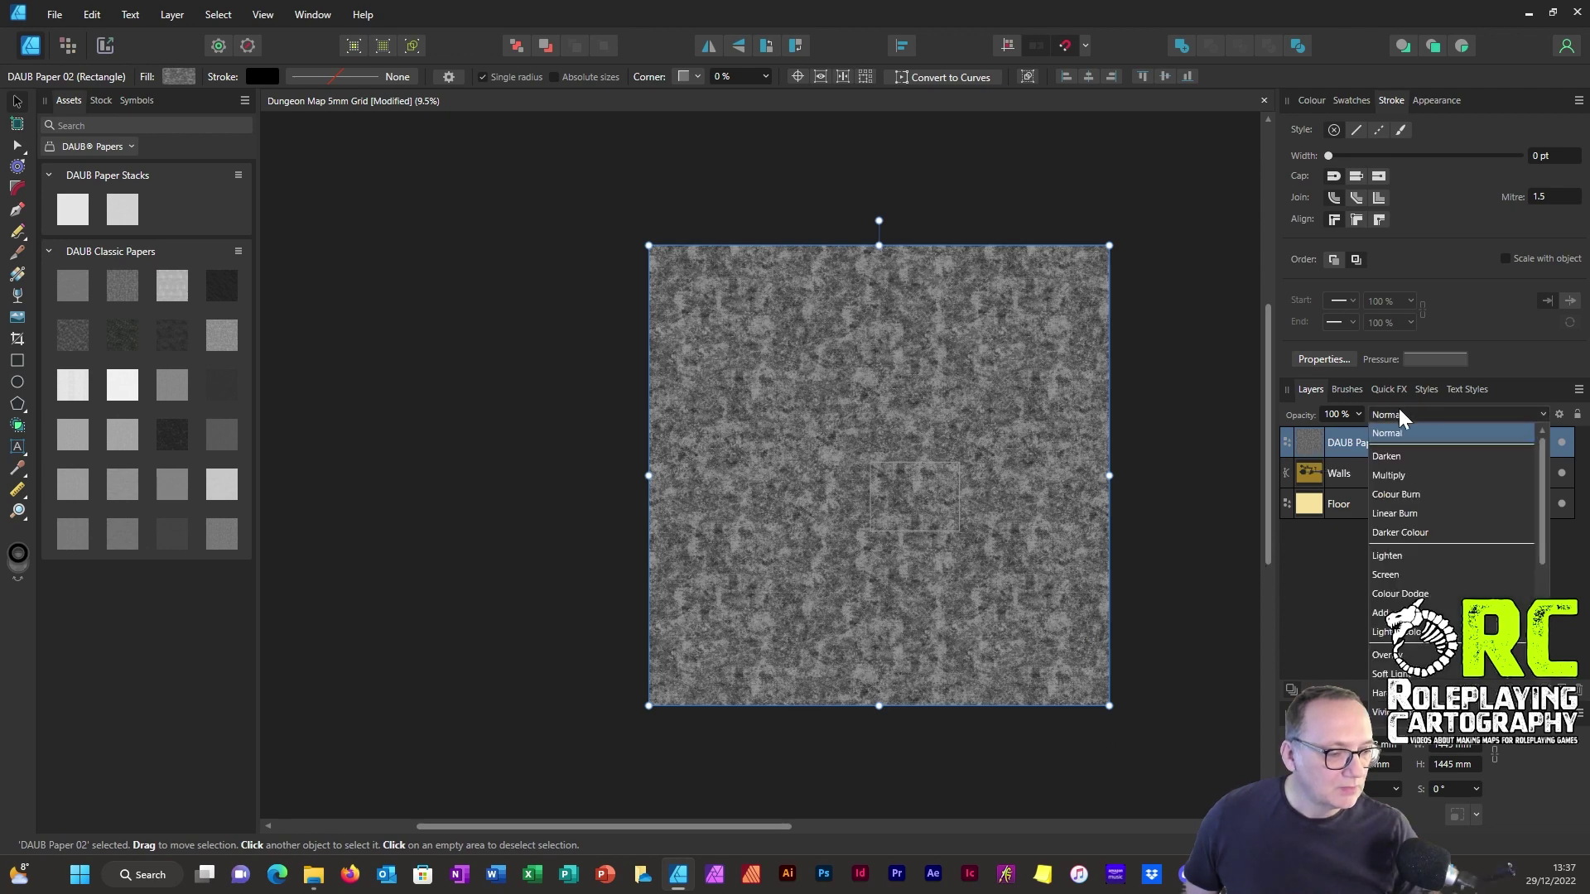
{"action": "left_click", "coordinate": [1408, 483]}
{"action": "left_click_drag", "start_coordinate": [1371, 454], "coordinate": [1358, 500]}
Shrink the paper rectangle closer to the size of the map.
{"action": "left_click", "coordinate": [1196, 458]}
{"action": "scroll", "coordinate": [911, 501], "scroll_direction": "up", "scroll_amount": 8}
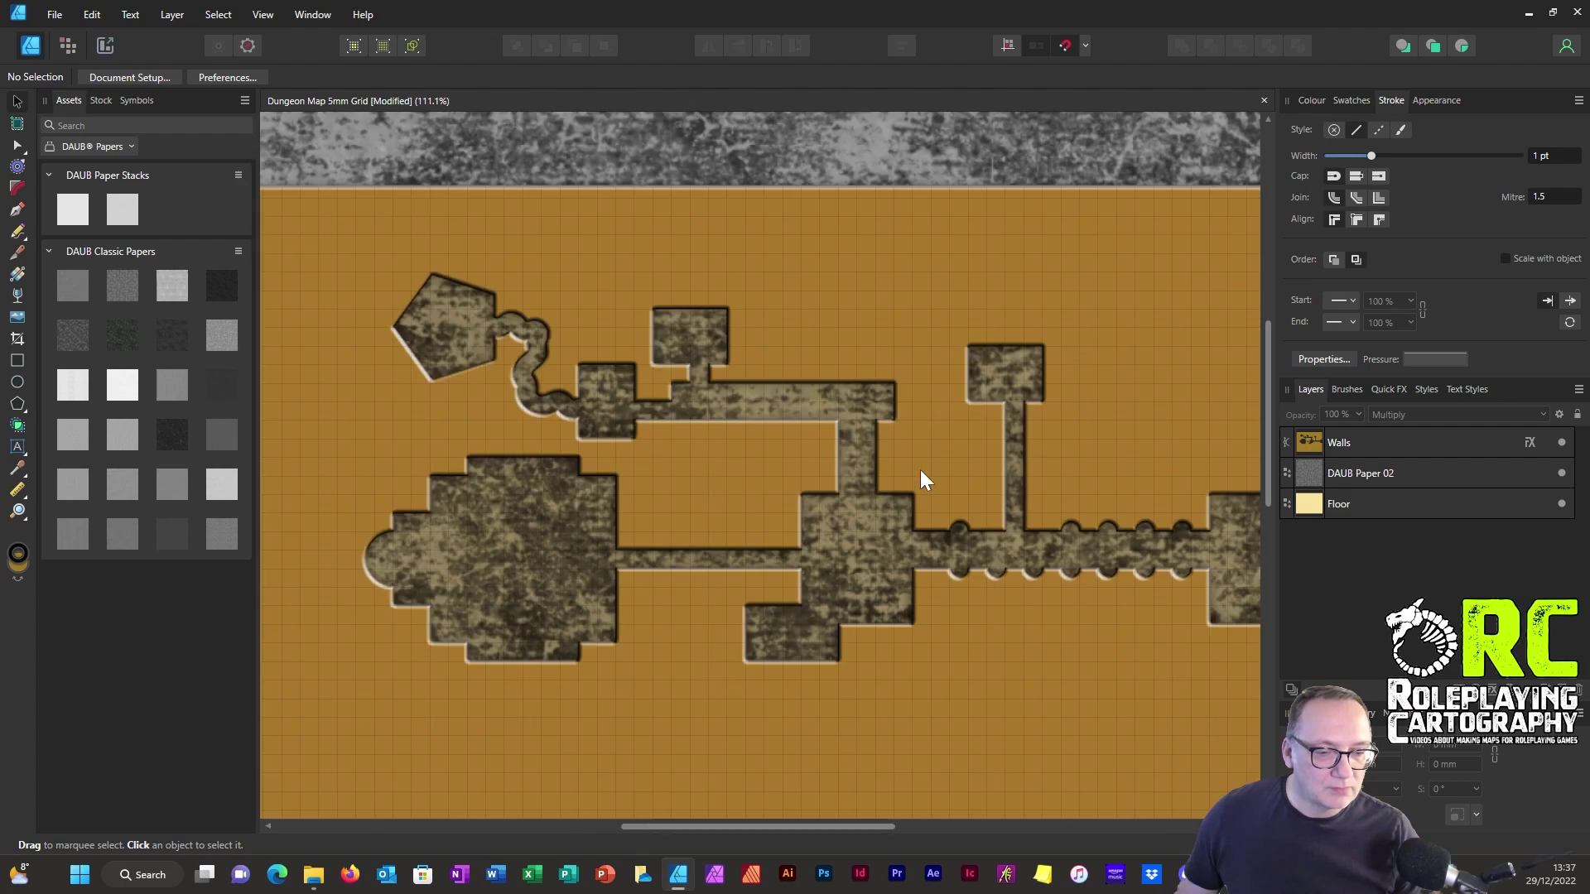
{"action": "scroll", "coordinate": [839, 414], "scroll_direction": "down", "scroll_amount": 5}
{"action": "scroll", "coordinate": [980, 292], "scroll_direction": "down", "scroll_amount": 3}
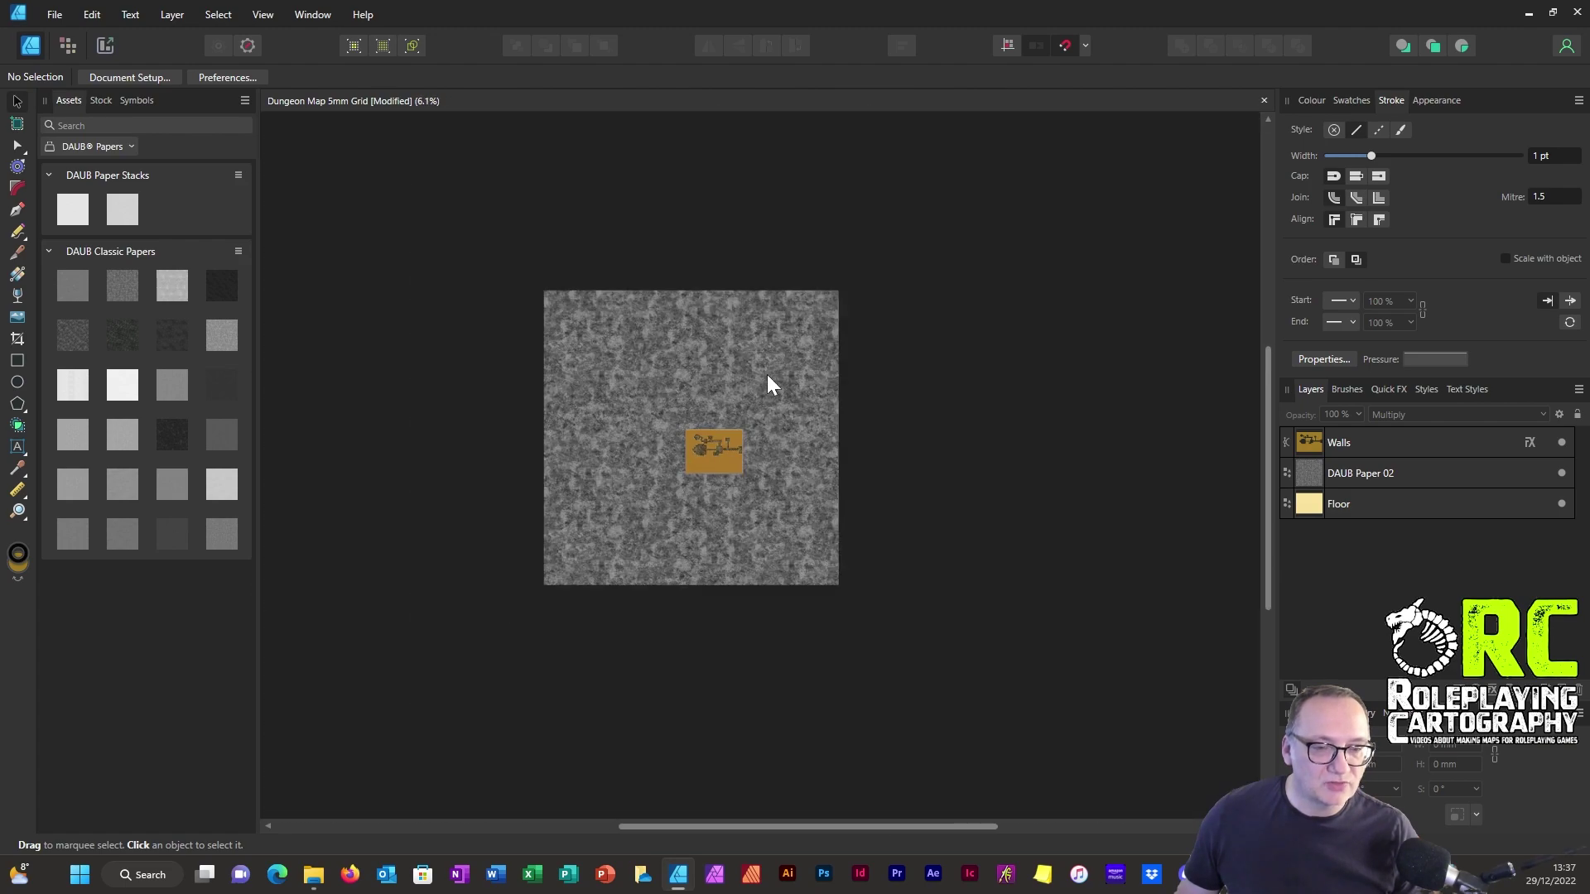
{"action": "left_click", "coordinate": [764, 339]}
{"action": "left_click_drag", "start_coordinate": [839, 291], "coordinate": [738, 425]}
{"action": "scroll", "coordinate": [714, 440], "scroll_direction": "up", "scroll_amount": 8}
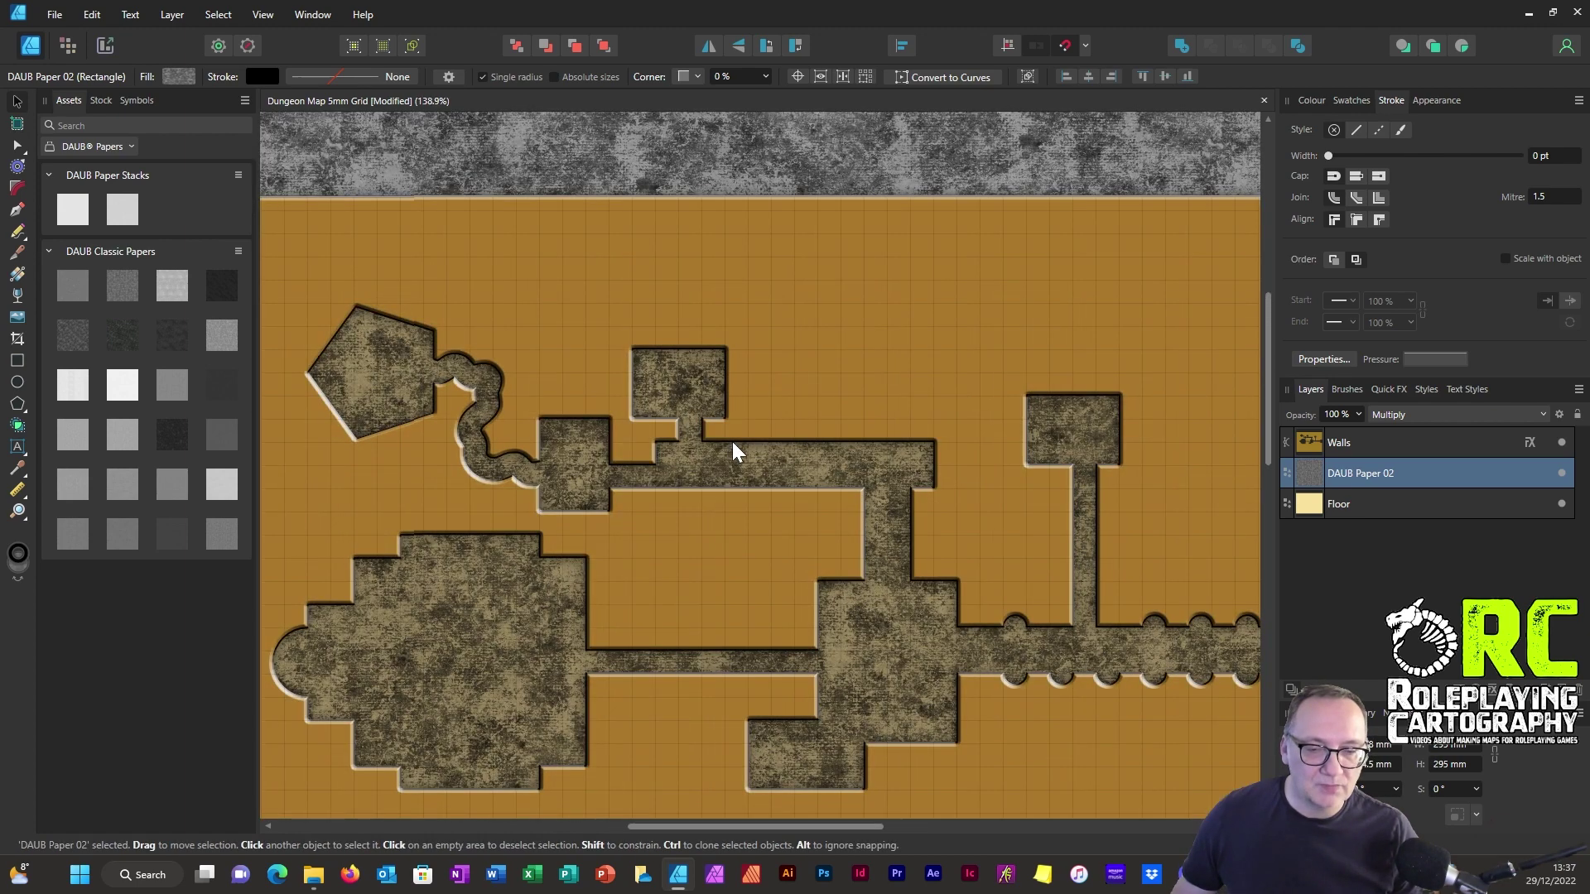
Lower the DAUB Paper 02 layer's opacity to 50%.
{"action": "left_click", "coordinate": [1348, 444]}
{"action": "left_click", "coordinate": [1359, 472]}
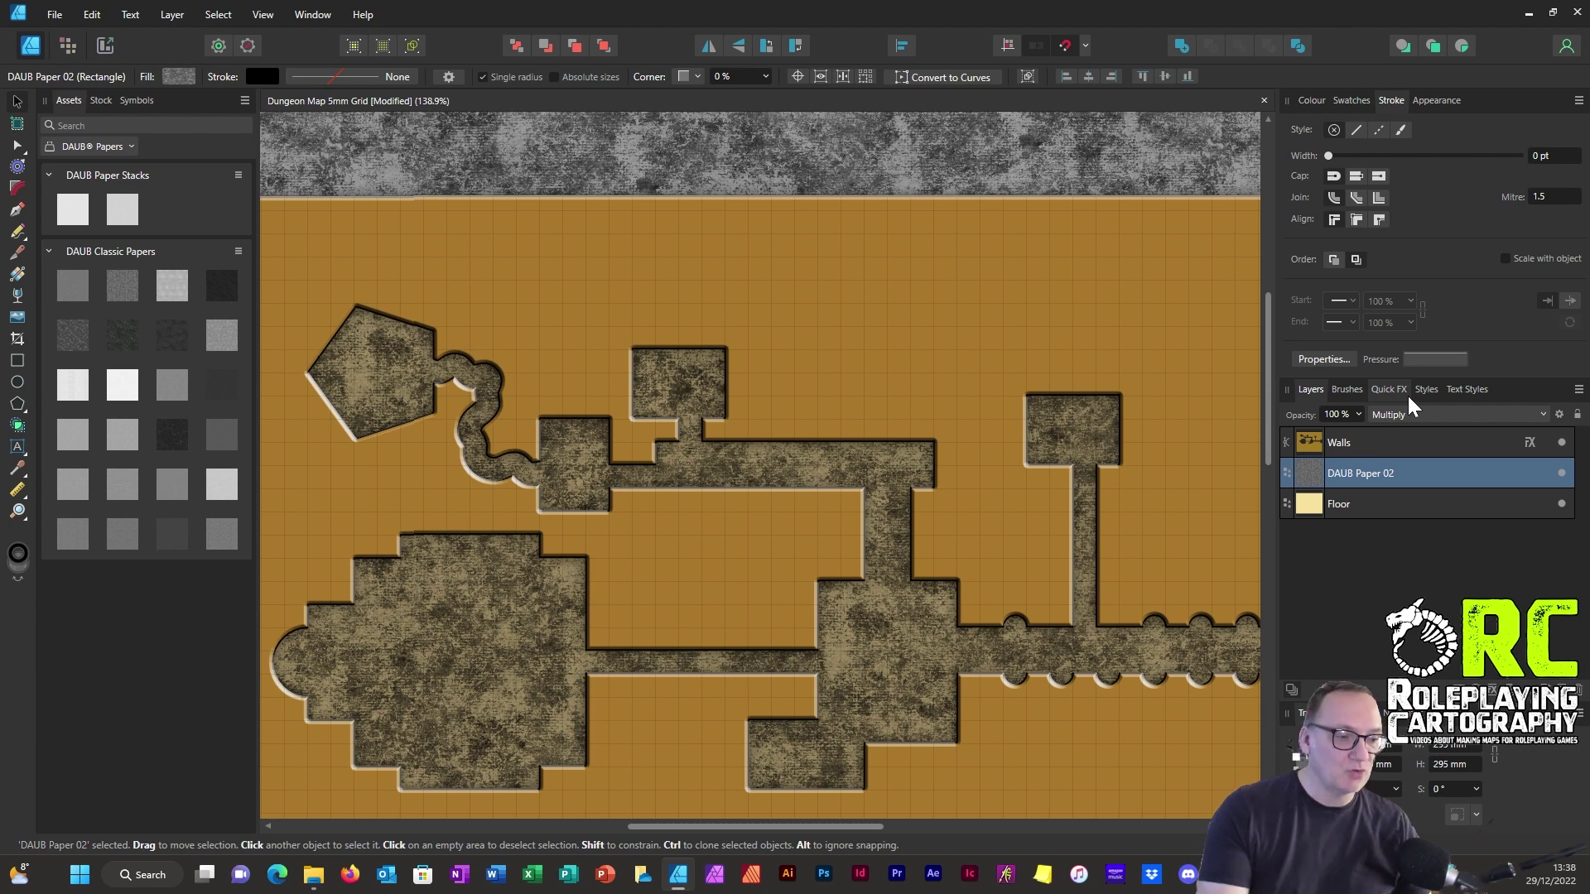
{"action": "left_click_drag", "start_coordinate": [1373, 477], "coordinate": [1370, 455]}
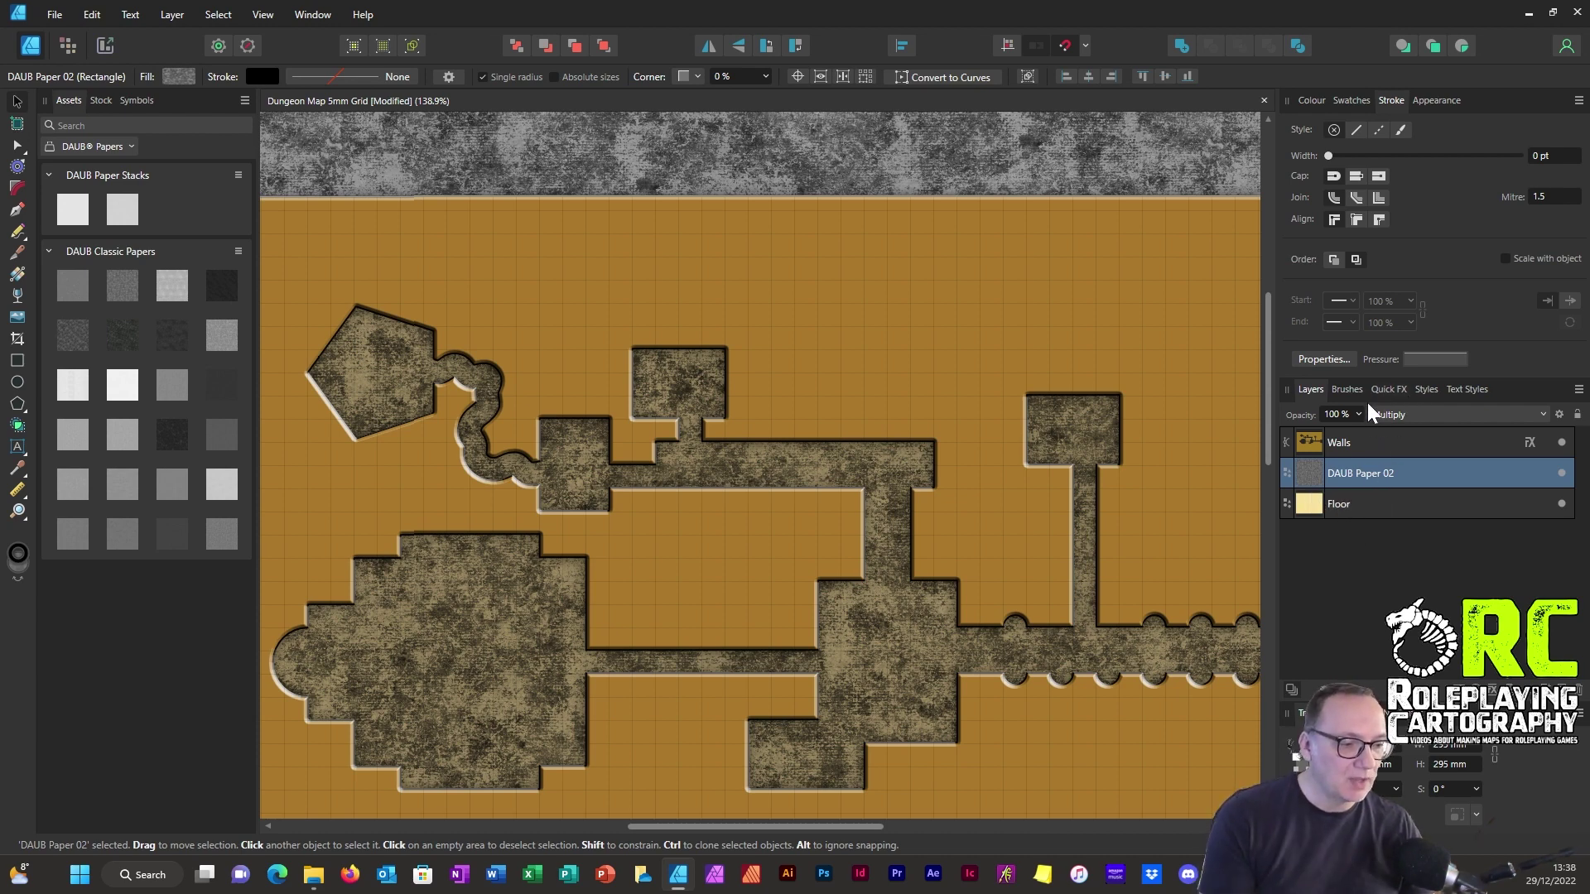
{"action": "left_click", "coordinate": [1360, 414]}
{"action": "left_click_drag", "start_coordinate": [1362, 442], "coordinate": [1309, 456]}
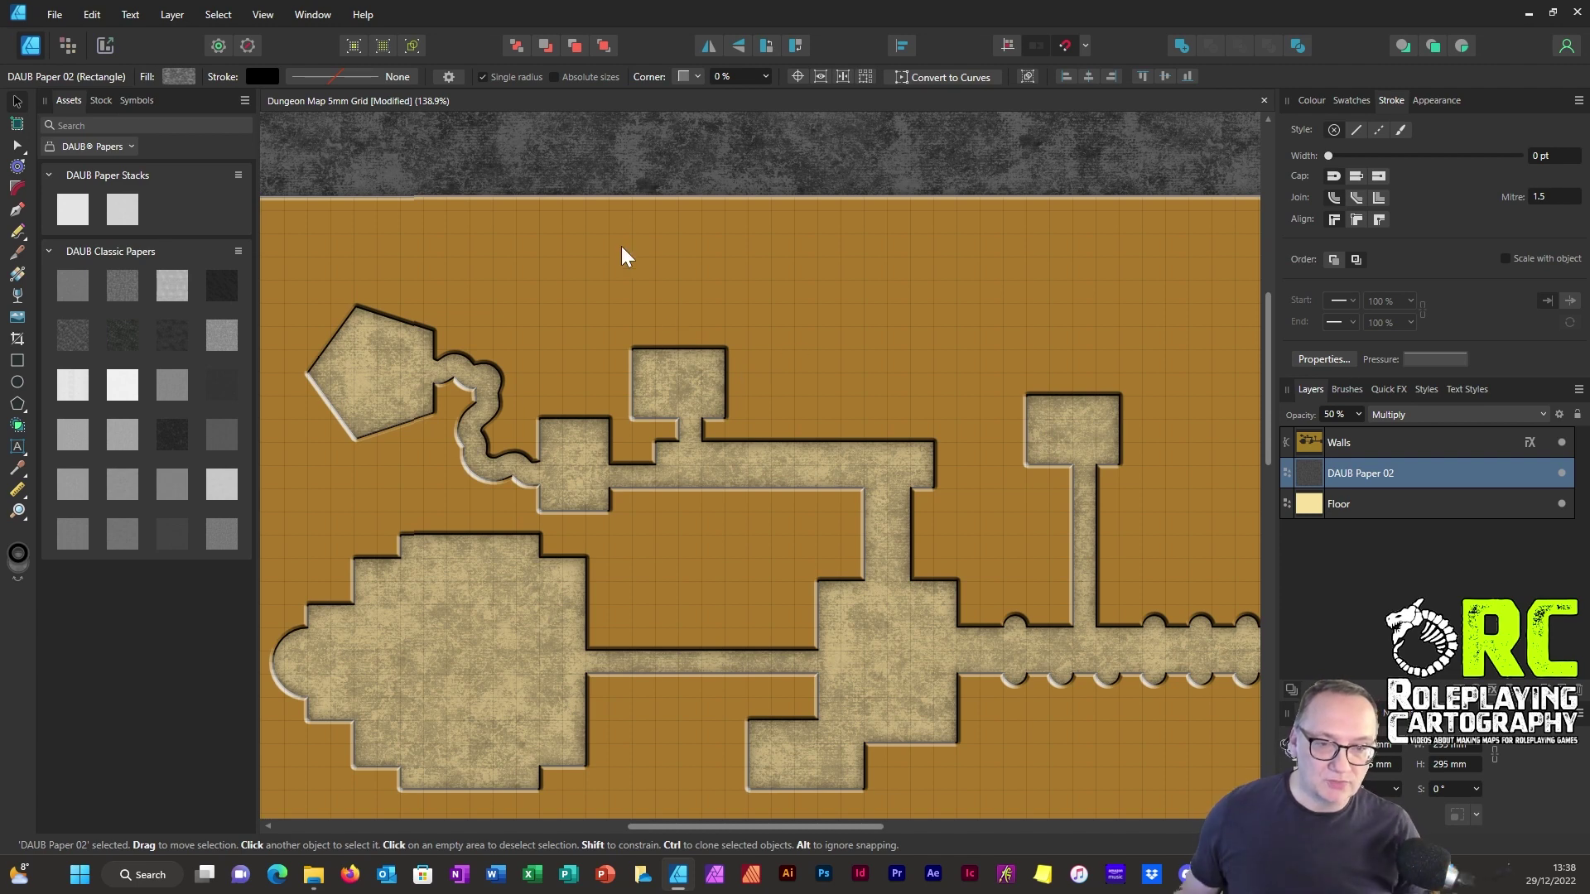
{"action": "scroll", "coordinate": [823, 422], "scroll_direction": "down", "scroll_amount": 5}
{"action": "left_click", "coordinate": [1143, 489]}
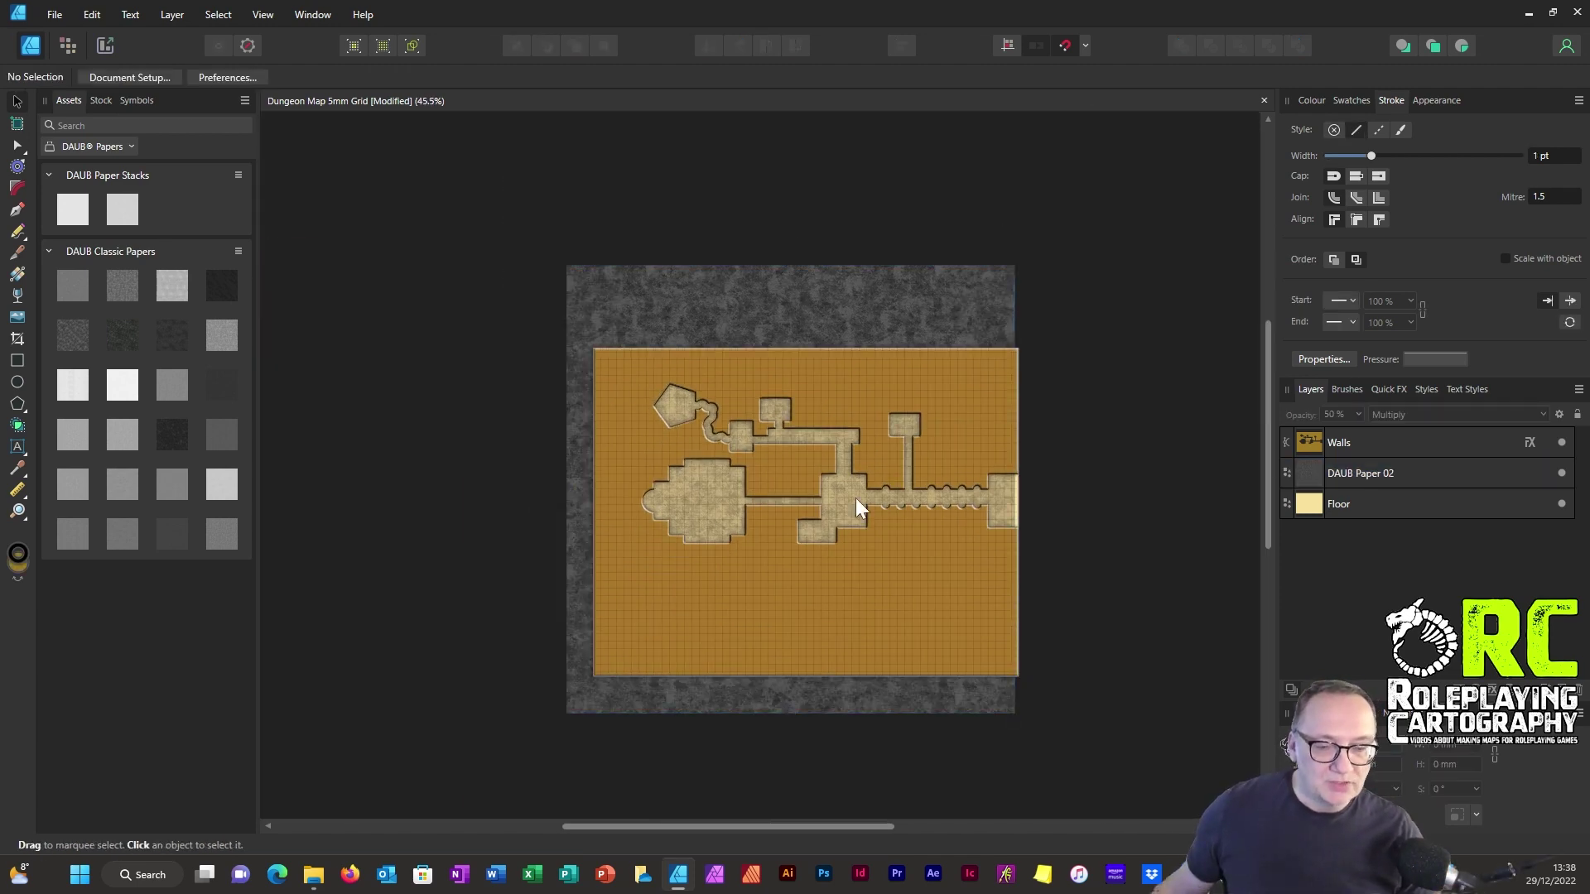
{"action": "scroll", "coordinate": [830, 507], "scroll_direction": "up", "scroll_amount": 5}
{"action": "scroll", "coordinate": [685, 472], "scroll_direction": "down", "scroll_amount": 2}
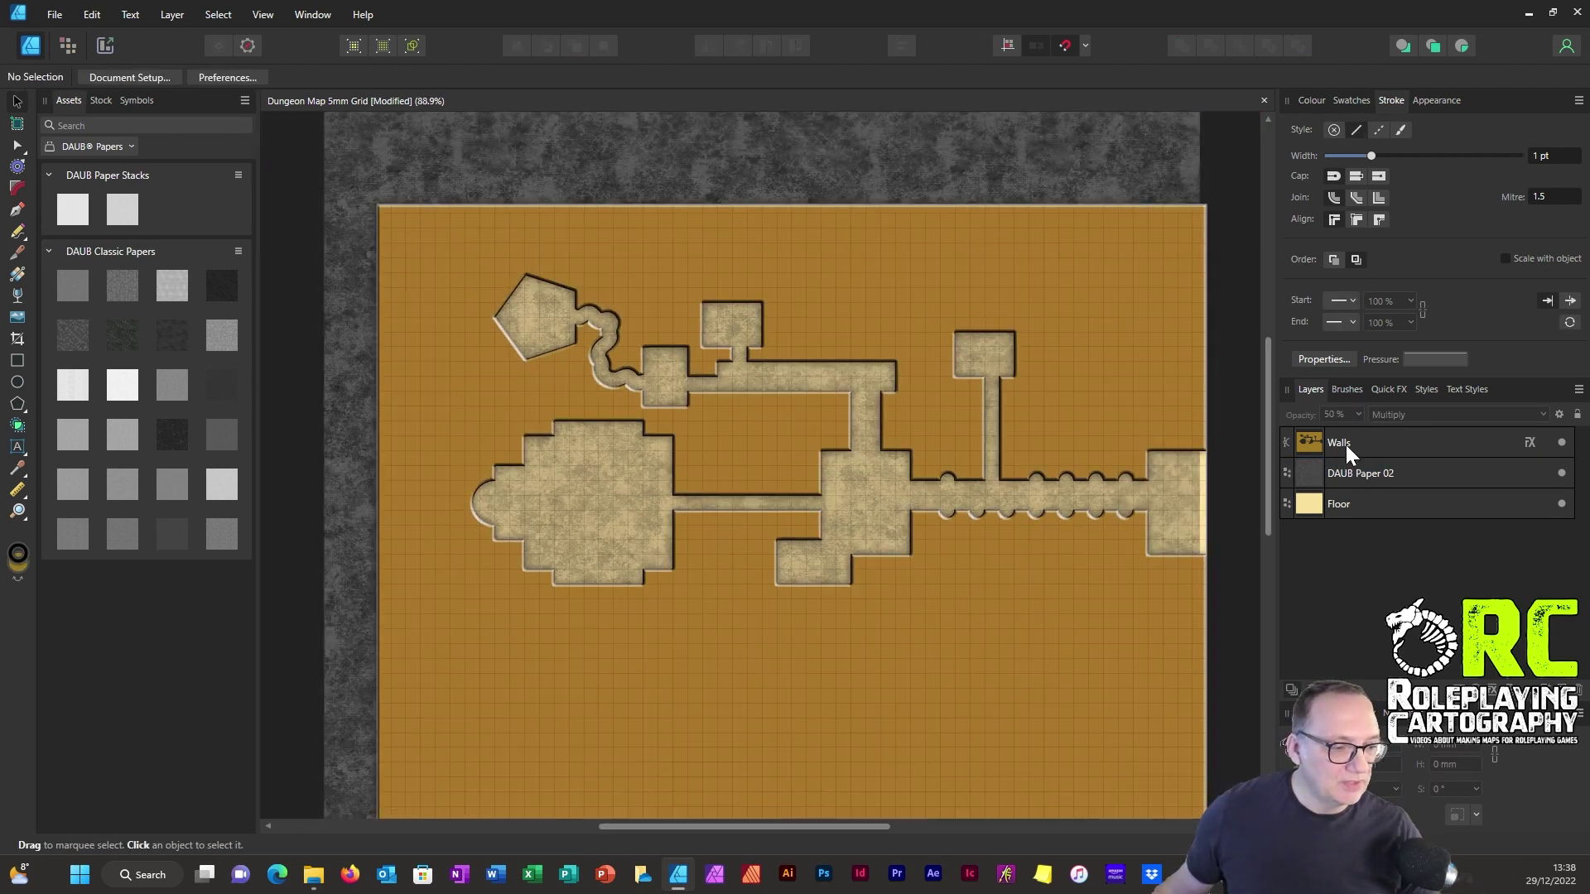
{"action": "left_click", "coordinate": [1346, 451]}
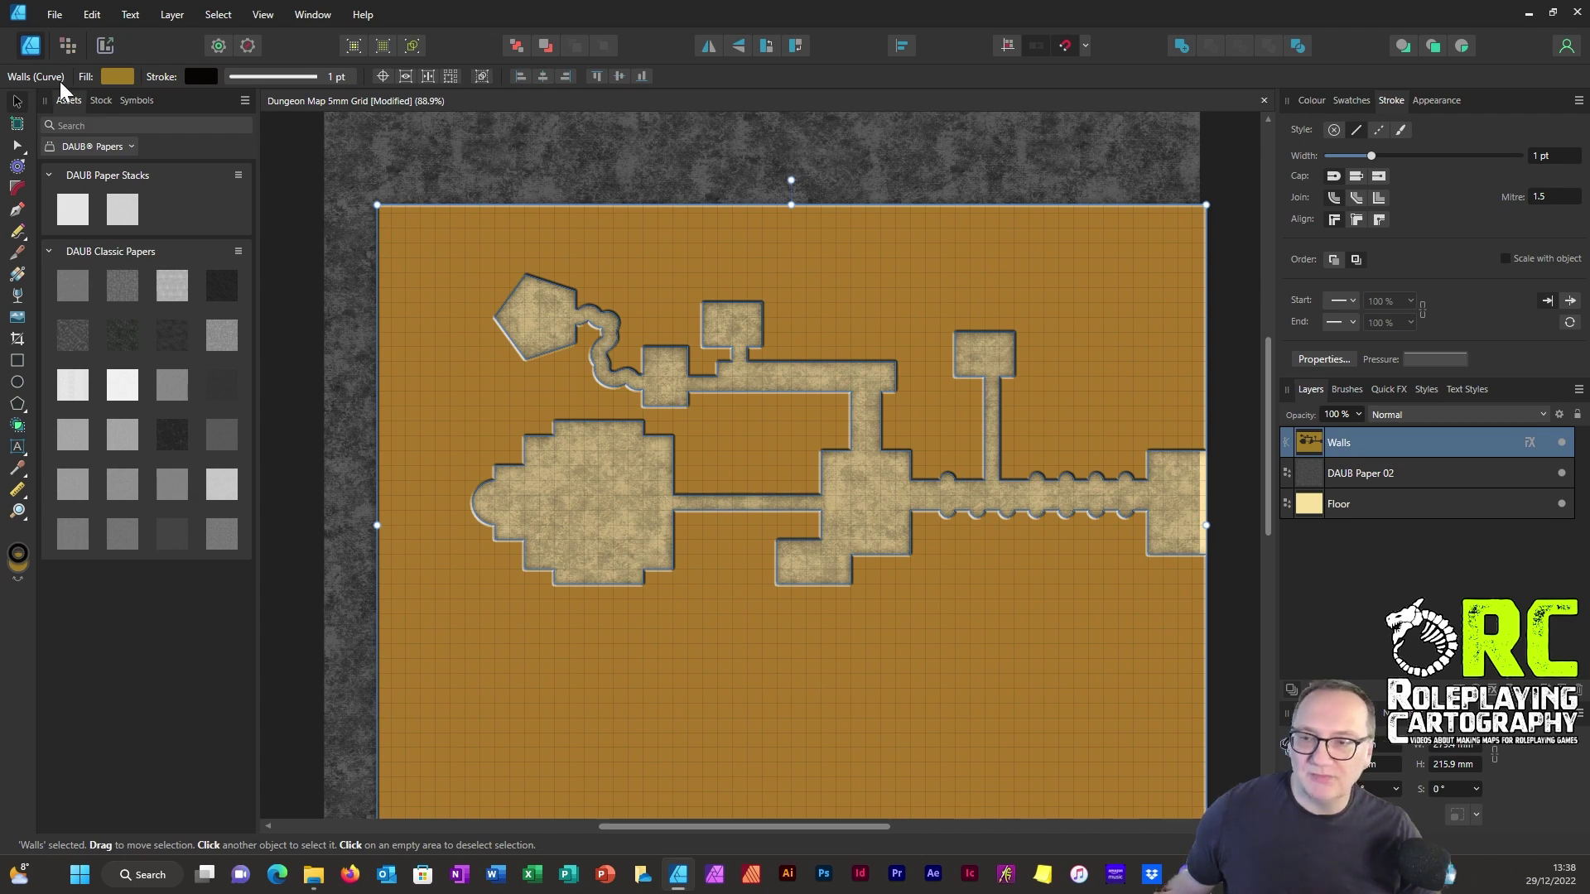
{"action": "left_click", "coordinate": [18, 277]}
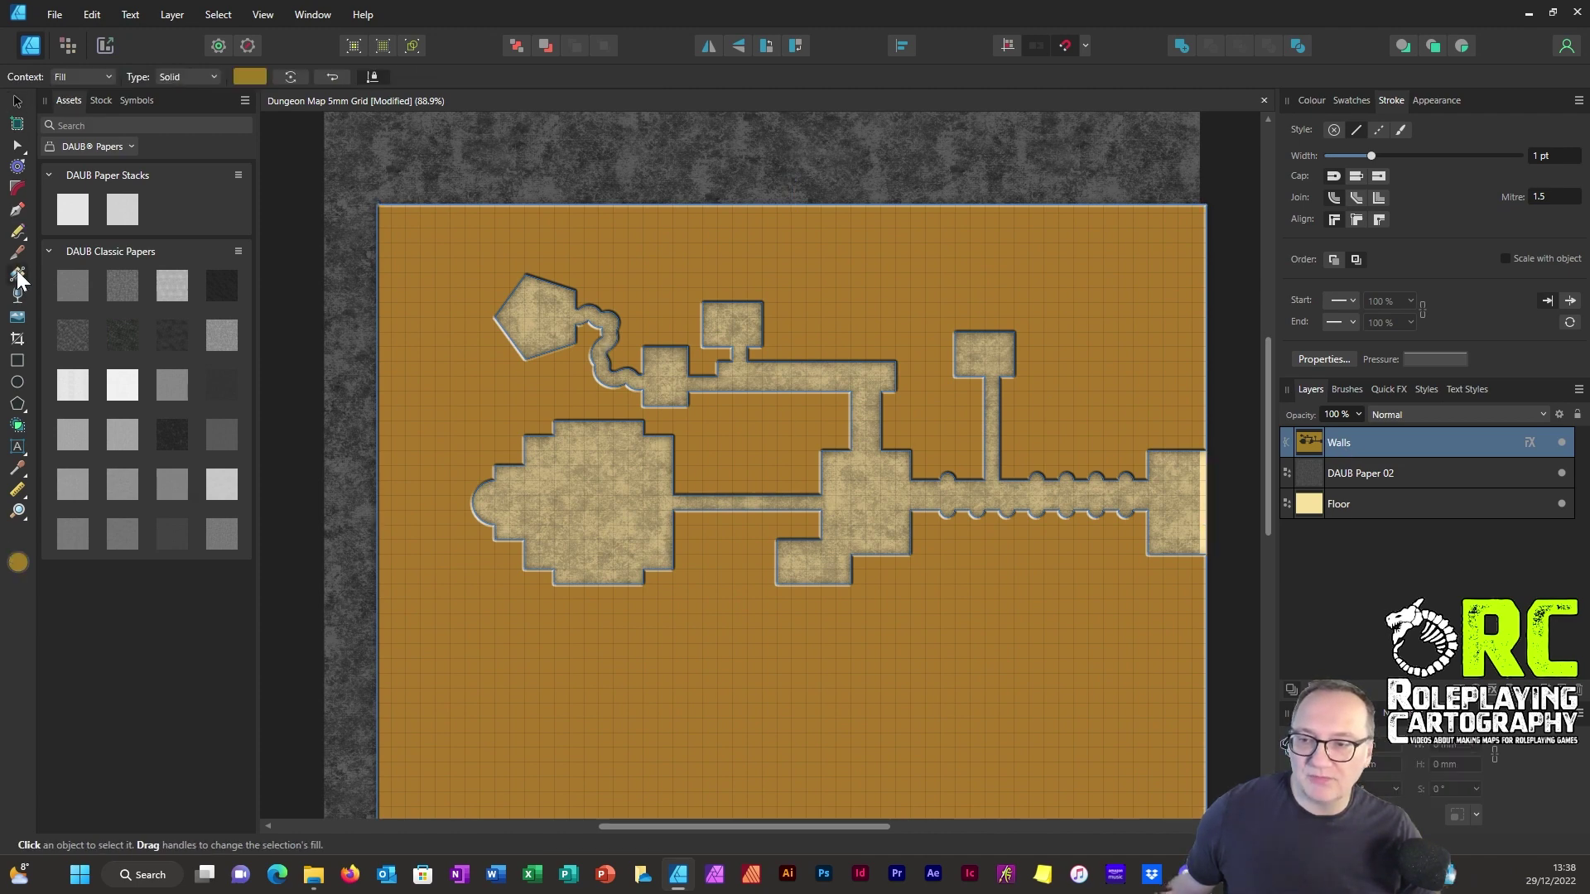
{"action": "left_click", "coordinate": [187, 79]}
{"action": "left_click", "coordinate": [174, 209]}
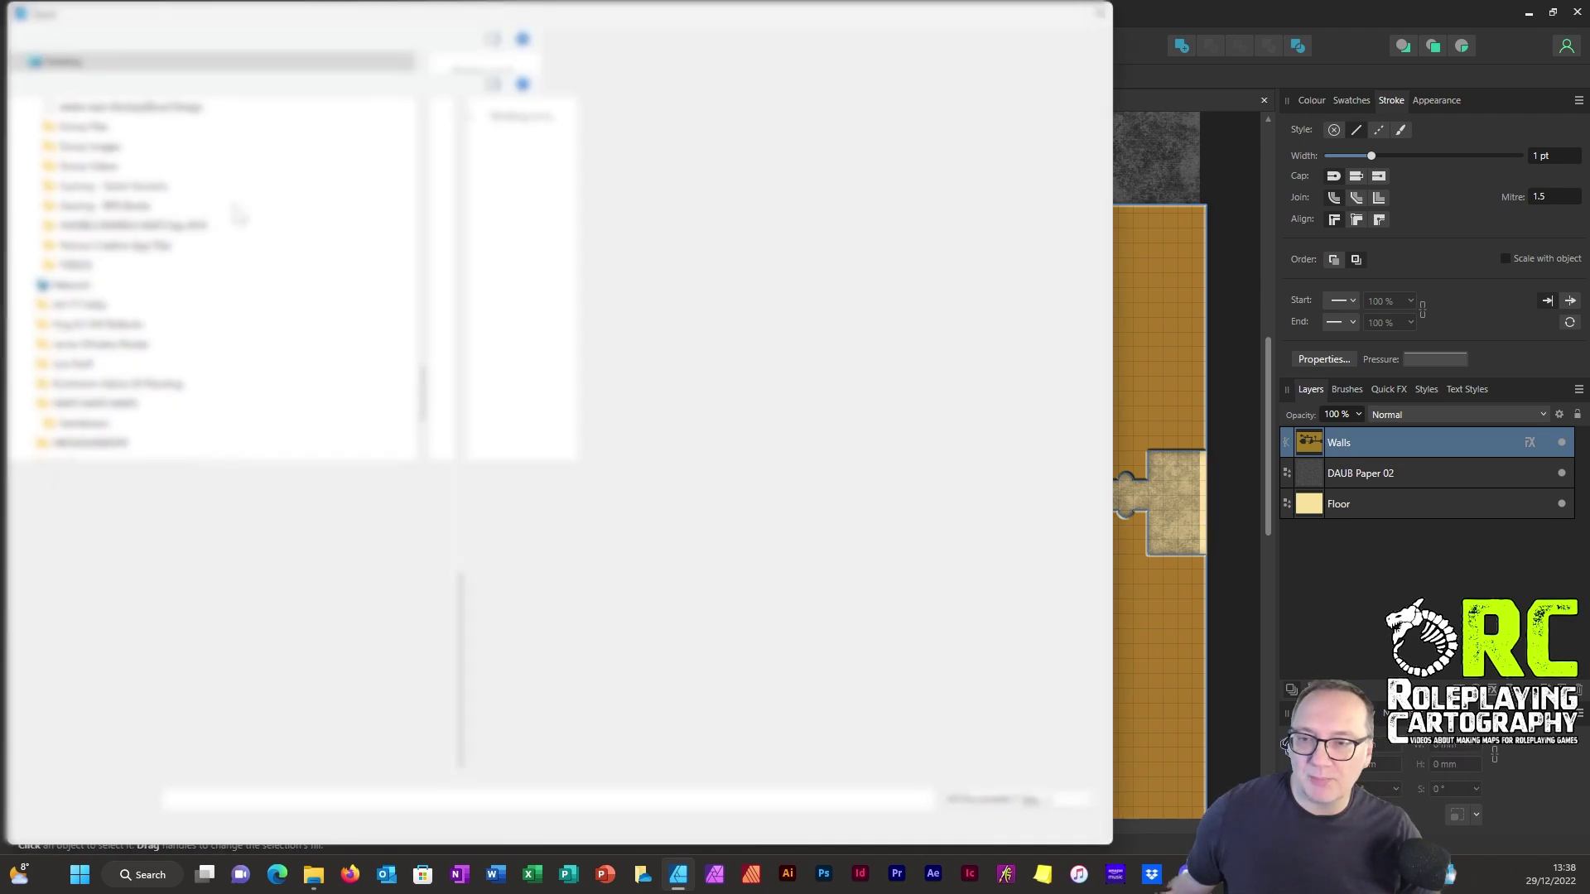
{"action": "left_click", "coordinate": [1108, 13]}
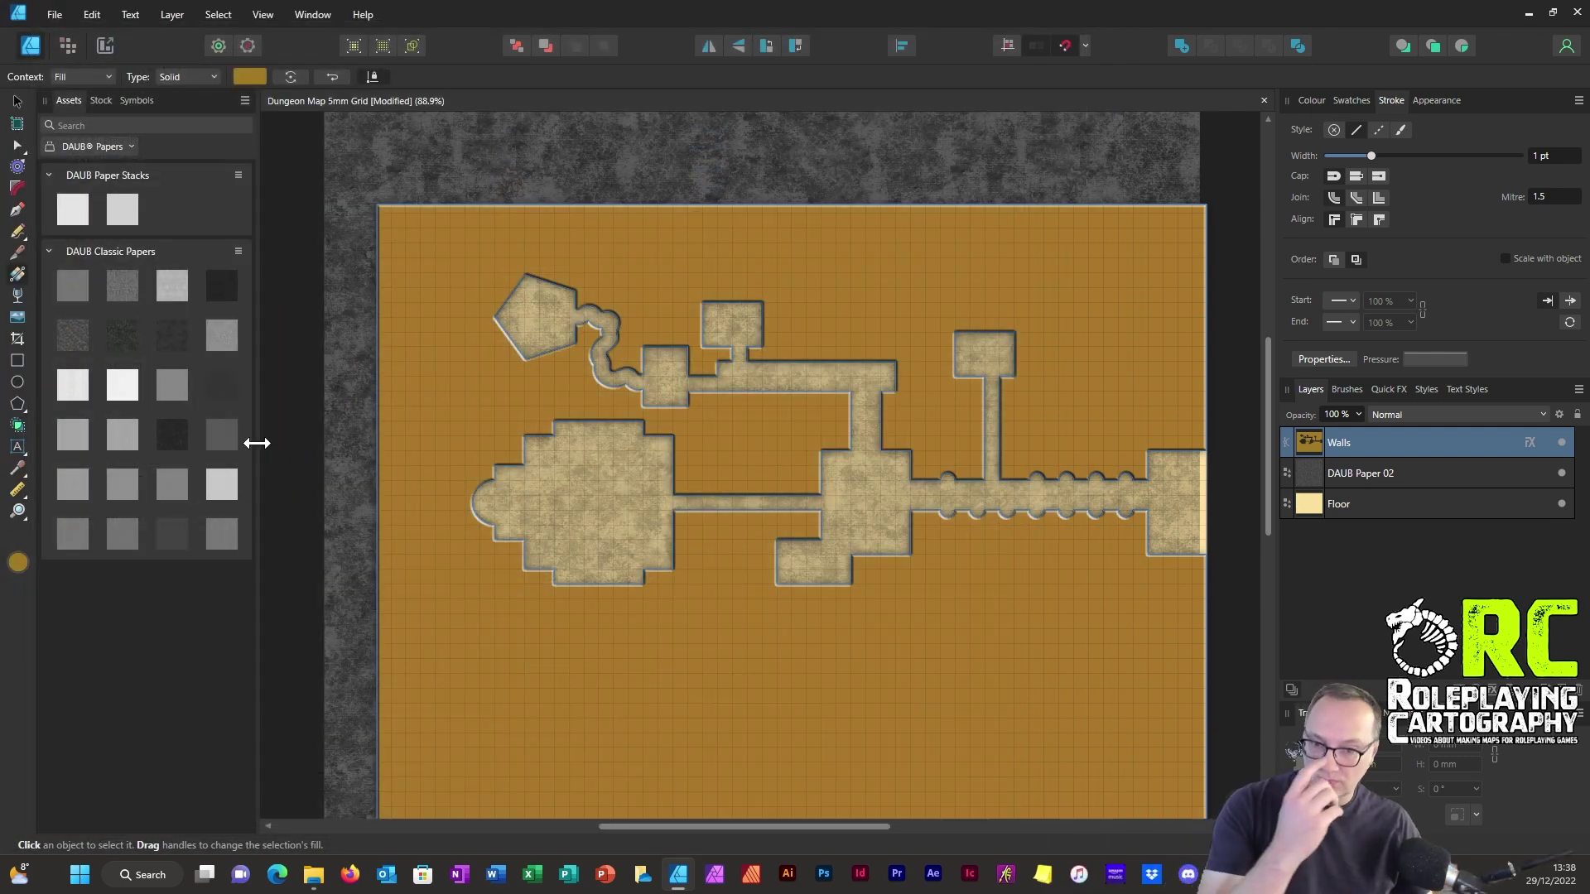
{"action": "left_click", "coordinate": [1243, 325]}
{"action": "left_click", "coordinate": [16, 101]}
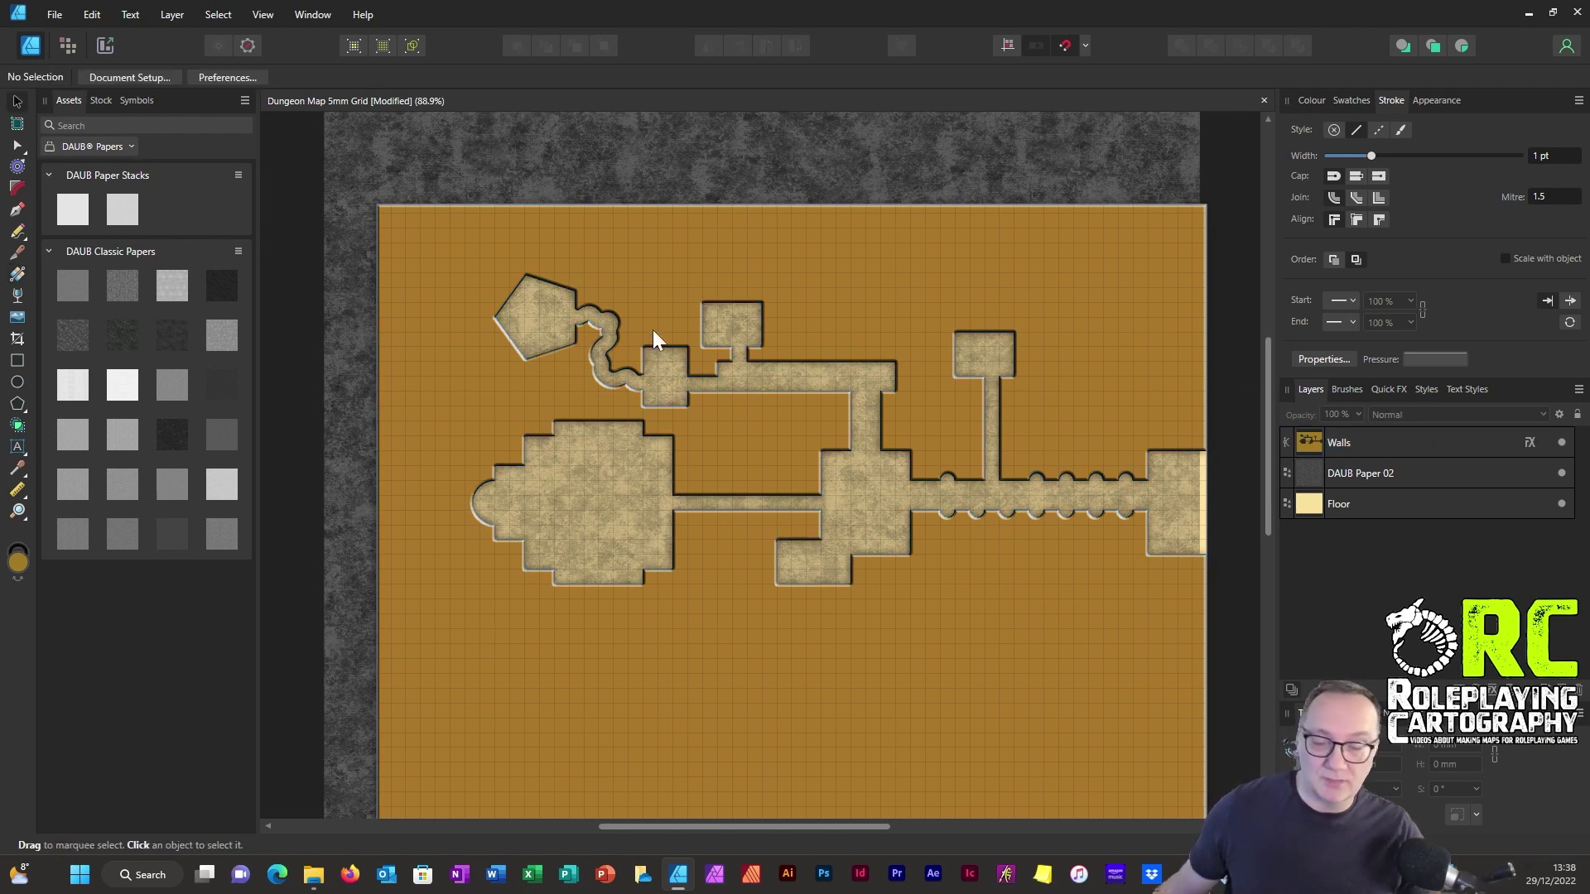
{"action": "scroll", "coordinate": [786, 480], "scroll_direction": "up", "scroll_amount": 5}
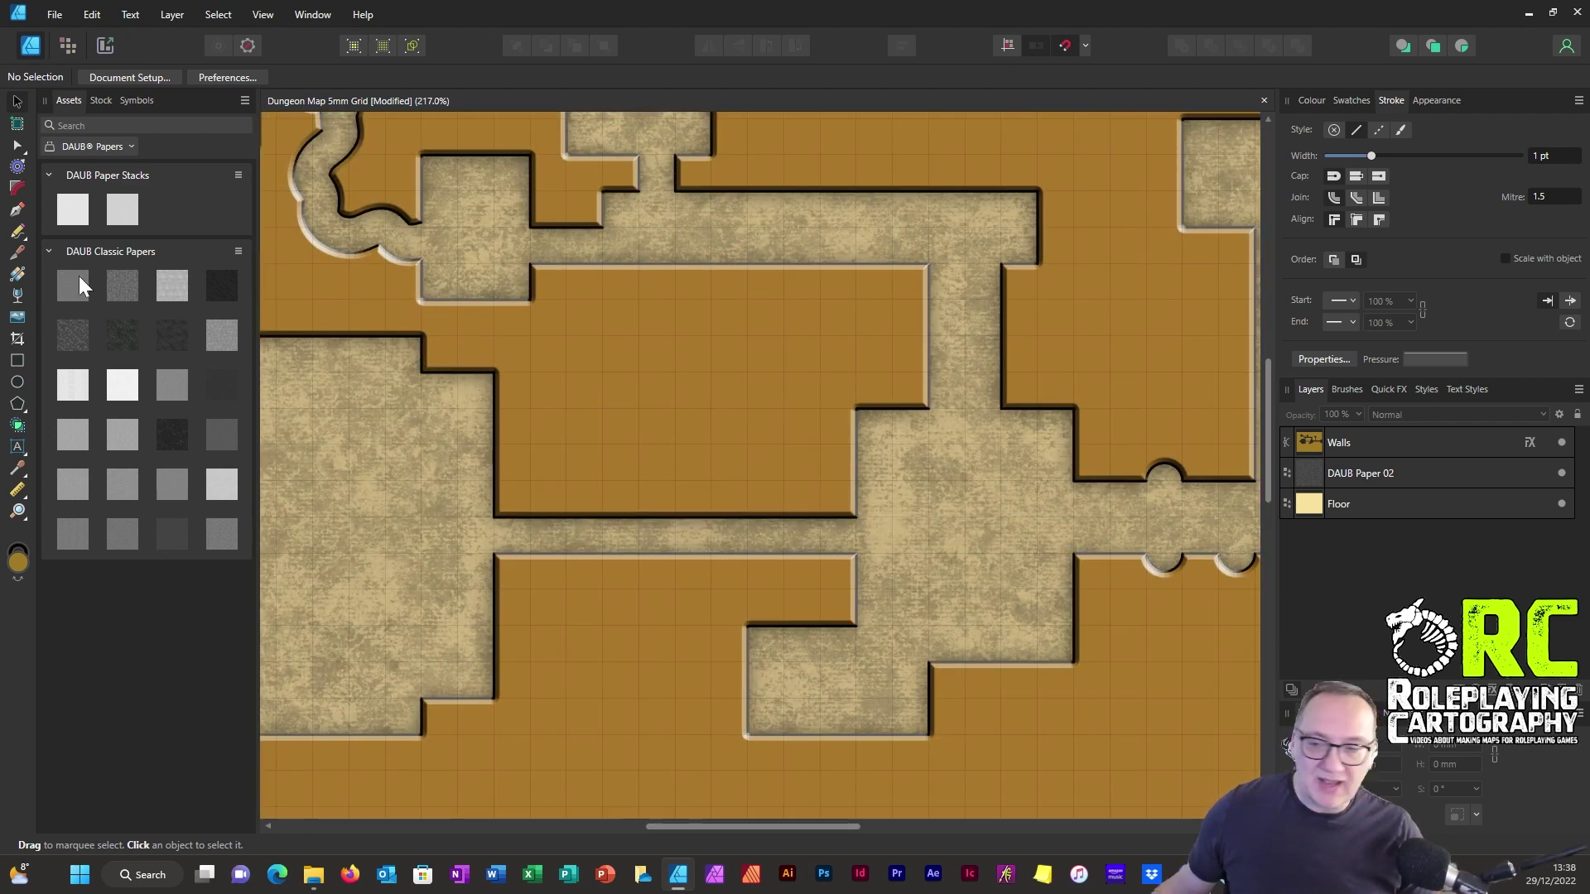
Draw a narrow vertical door rectangle across the doorway and darken its brown fill.
{"action": "left_click", "coordinate": [17, 361]}
{"action": "scroll", "coordinate": [537, 238], "scroll_direction": "up", "scroll_amount": 6}
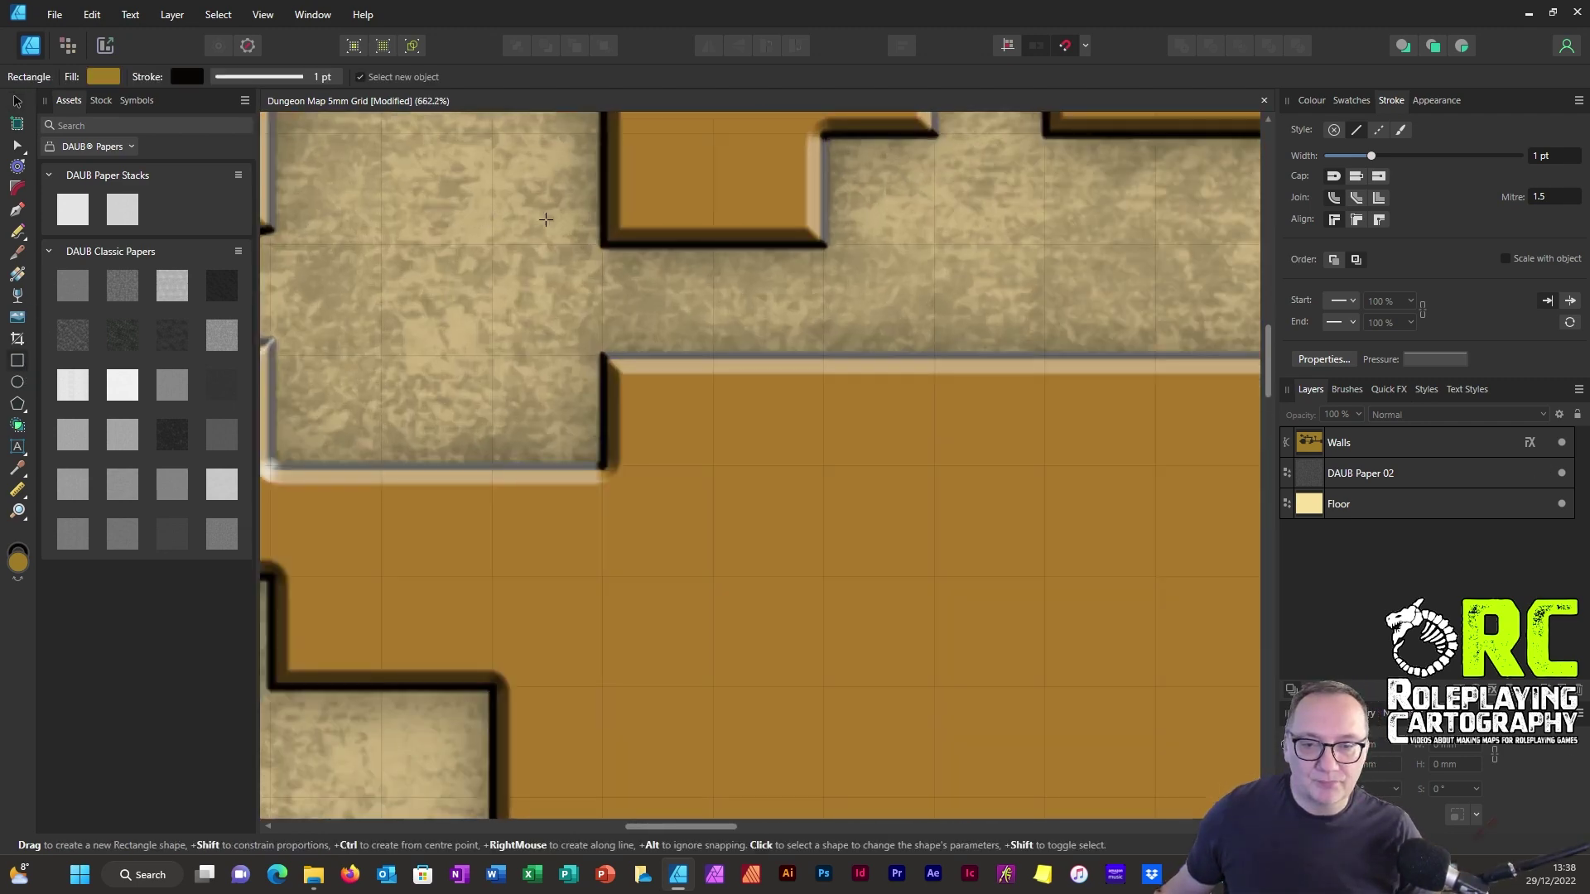
{"action": "left_click_drag", "start_coordinate": [604, 259], "coordinate": [633, 342]}
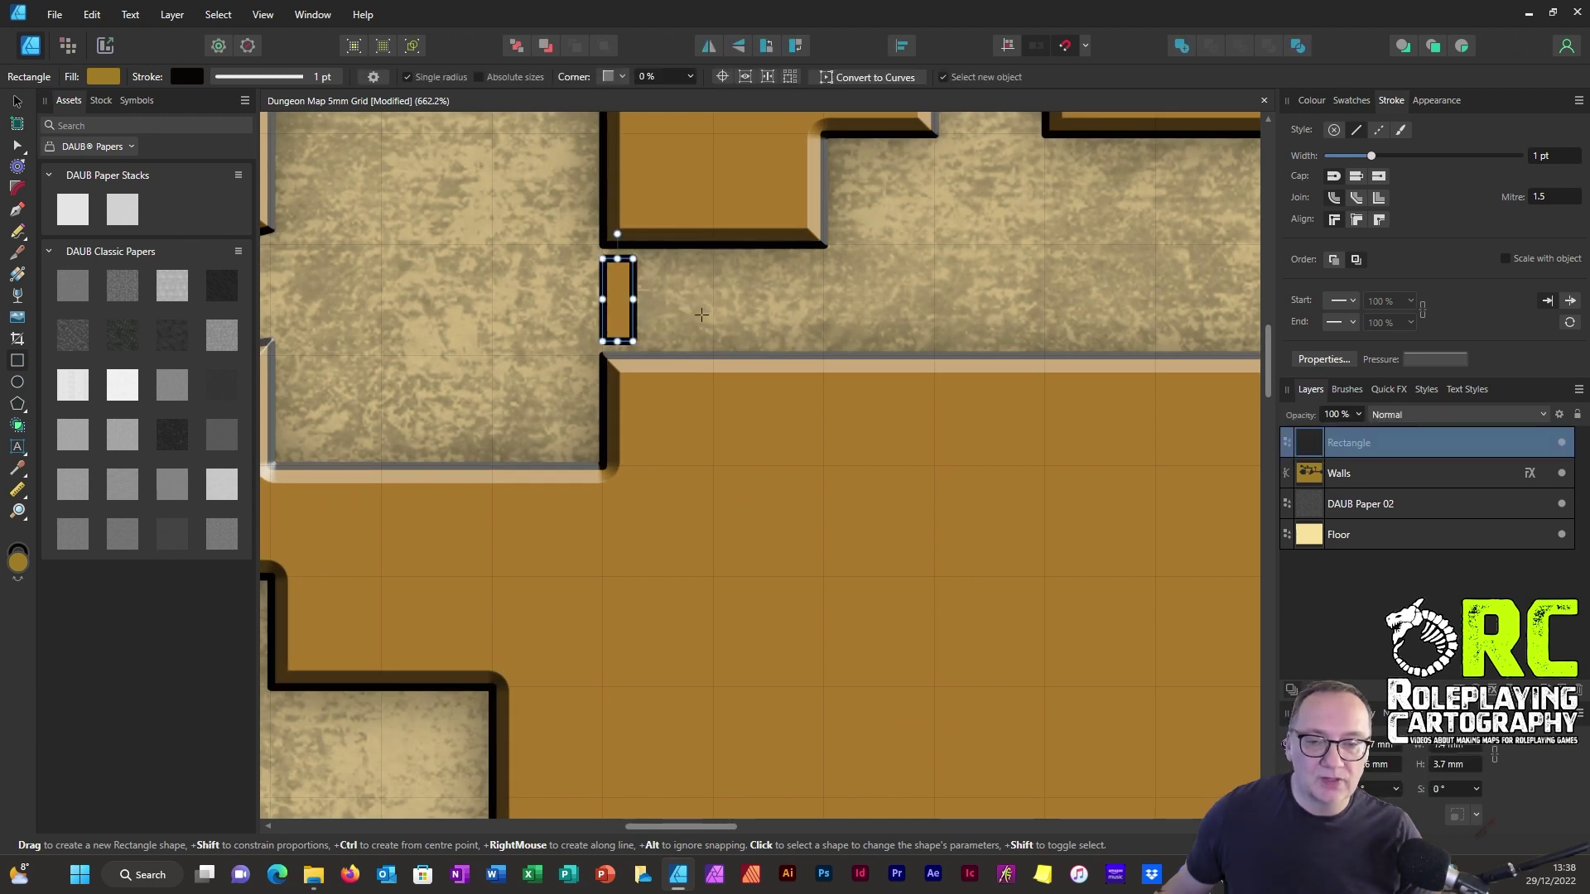
{"action": "left_click", "coordinate": [18, 100]}
{"action": "left_click", "coordinate": [1312, 101]}
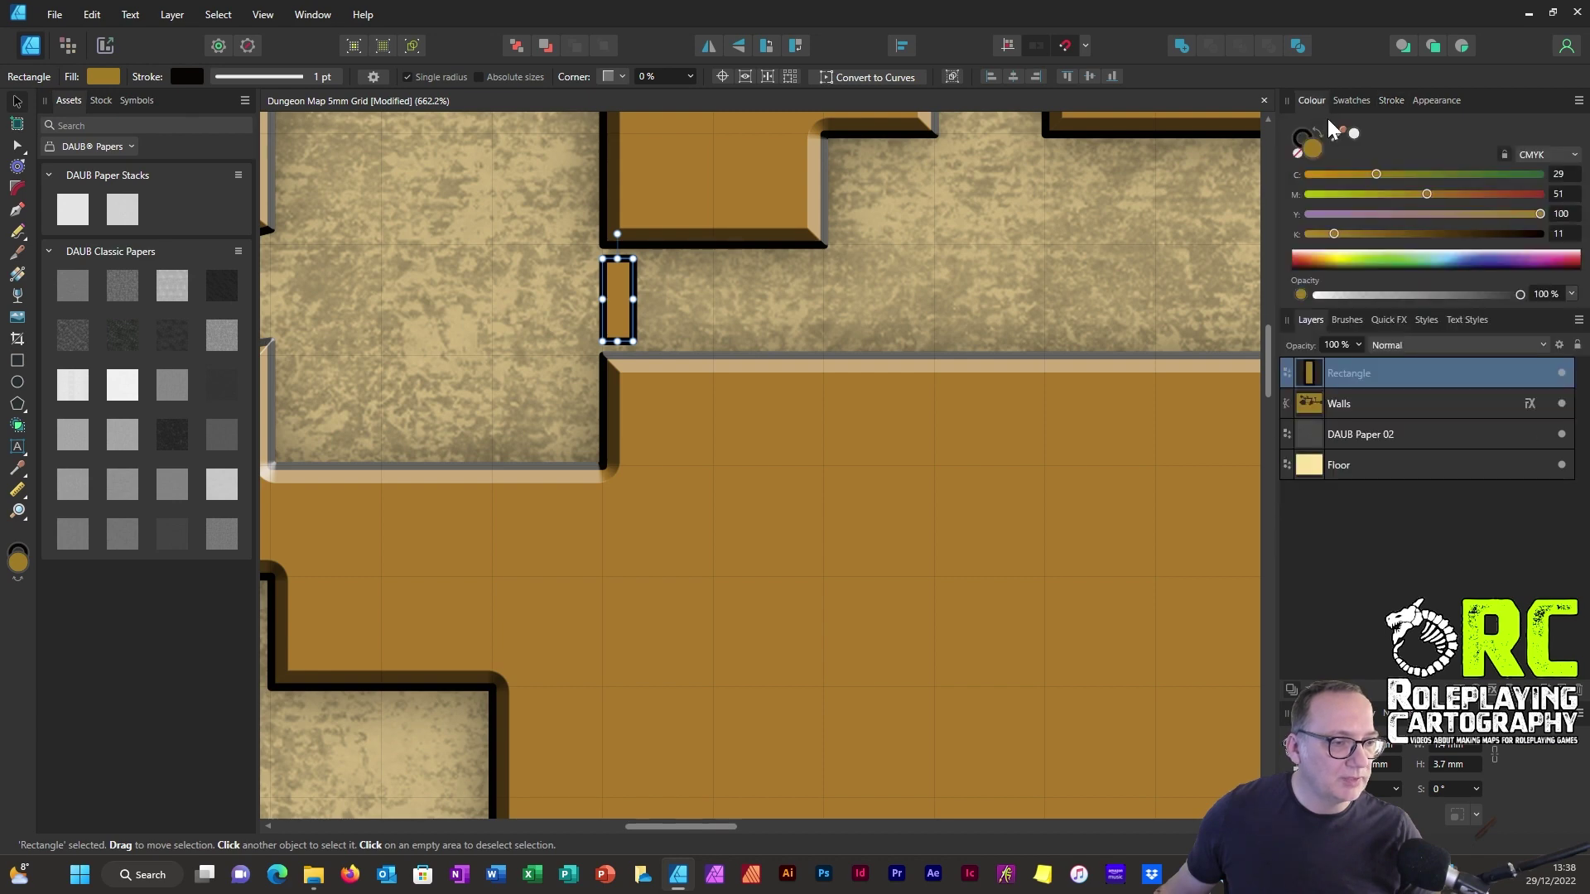
{"action": "left_click_drag", "start_coordinate": [1352, 234], "coordinate": [1388, 234]}
{"action": "scroll", "coordinate": [705, 352], "scroll_direction": "down", "scroll_amount": 3}
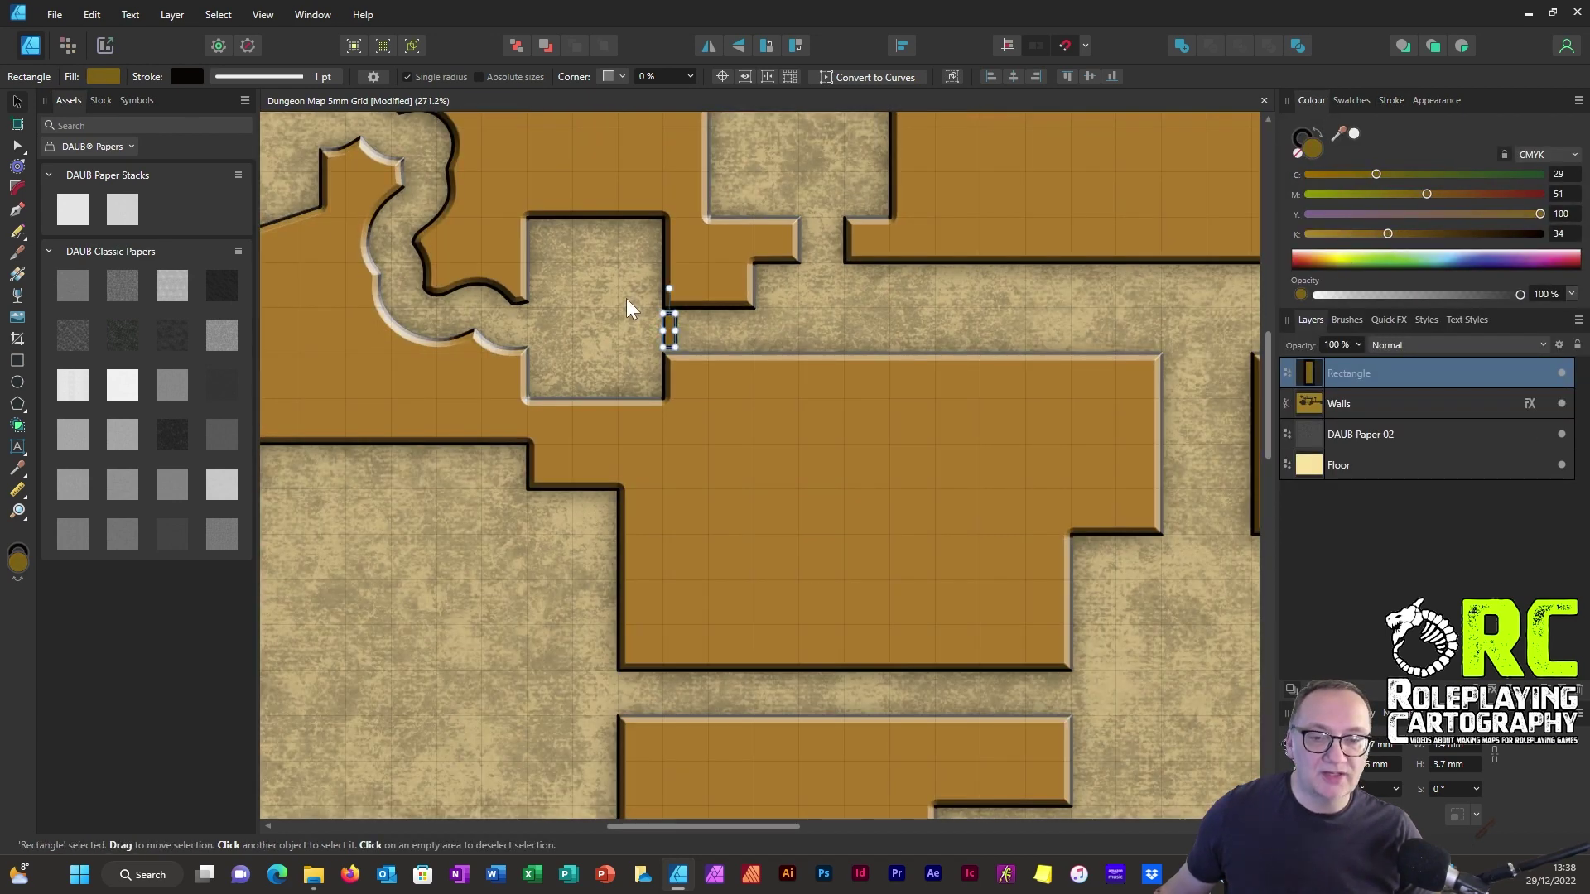
{"action": "scroll", "coordinate": [631, 301], "scroll_direction": "up", "scroll_amount": 1}
Duplicate the door, rotate the copy 90° to horizontal, and move it.
{"action": "key", "text": "ctrl+j"}
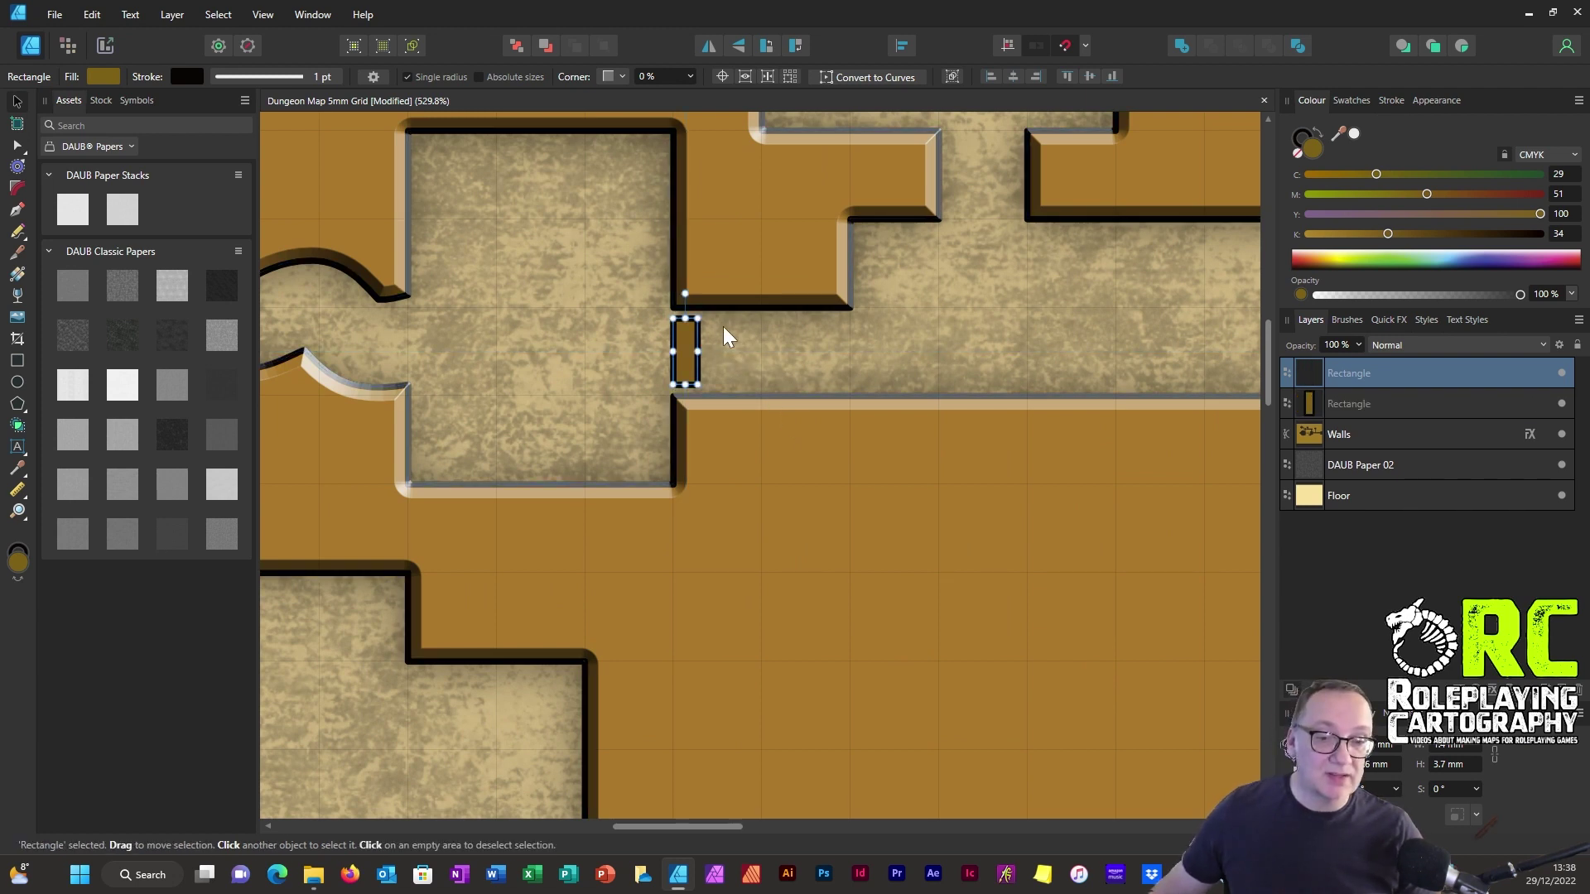
{"action": "left_click_drag", "start_coordinate": [681, 295], "coordinate": [998, 211]}
{"action": "scroll", "coordinate": [792, 359], "scroll_direction": "down", "scroll_amount": 6}
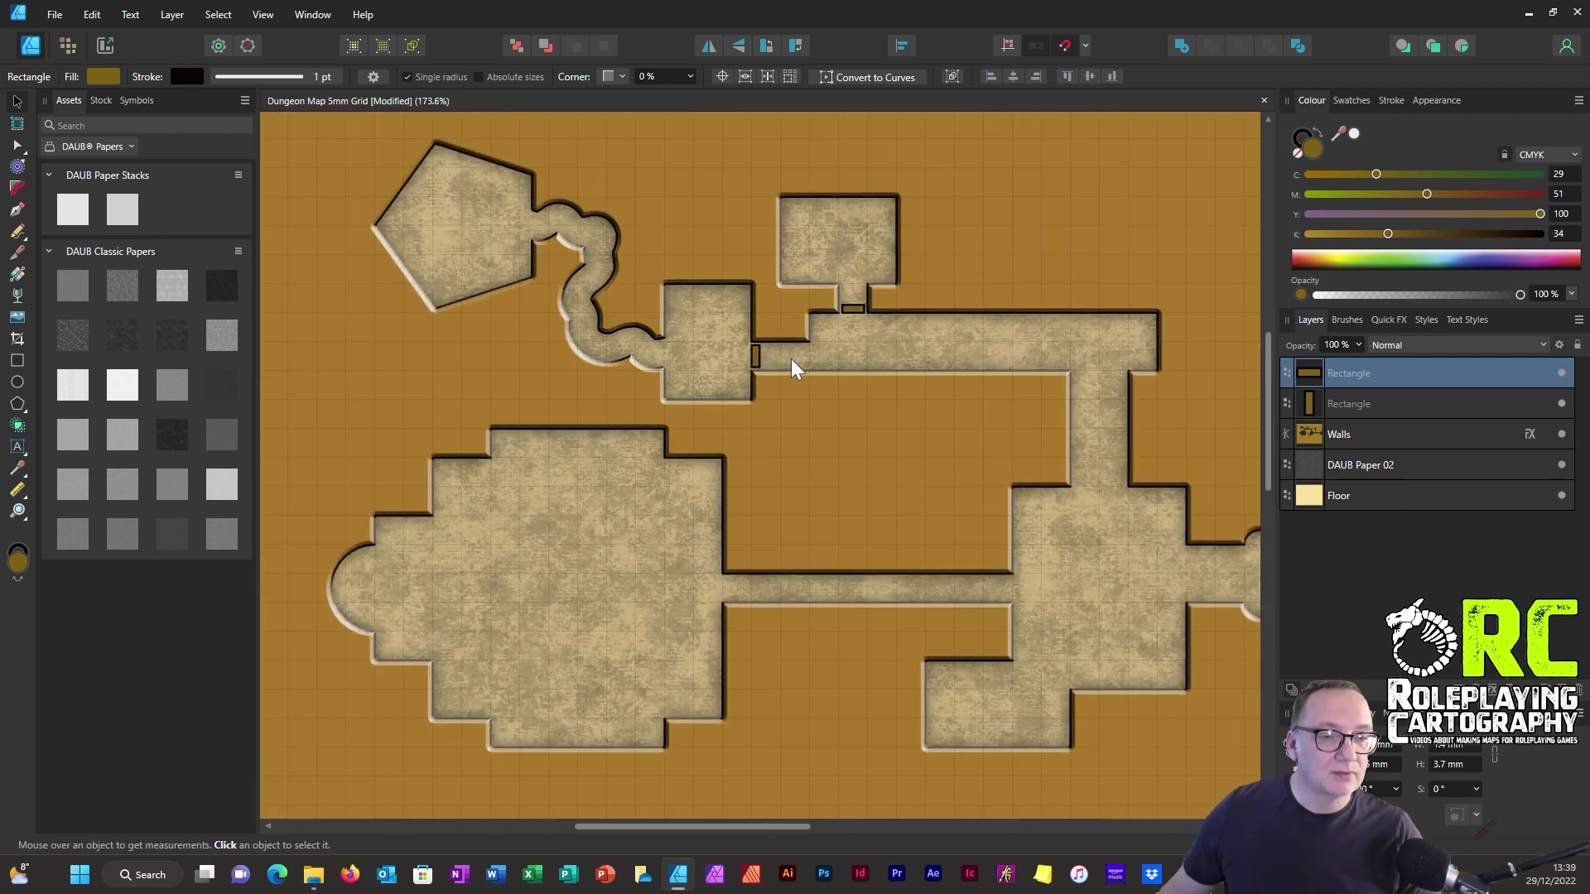
{"action": "scroll", "coordinate": [869, 305], "scroll_direction": "up", "scroll_amount": 5}
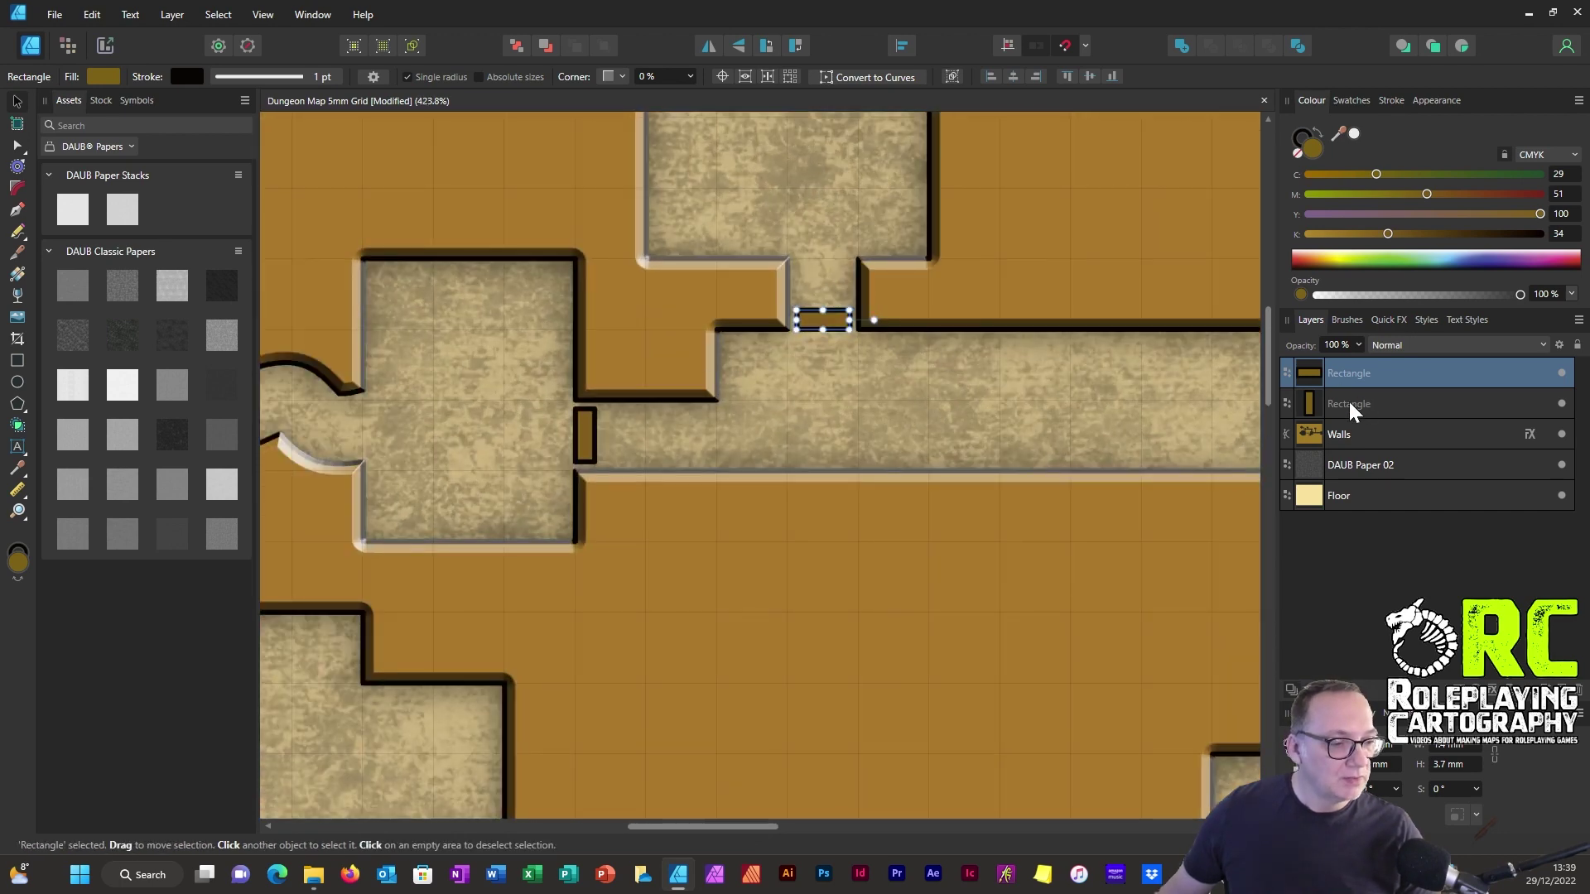
Group the two door rectangle layers.
{"action": "left_click", "coordinate": [1350, 372], "text": "shift"}
{"action": "right_click", "coordinate": [1350, 372]}
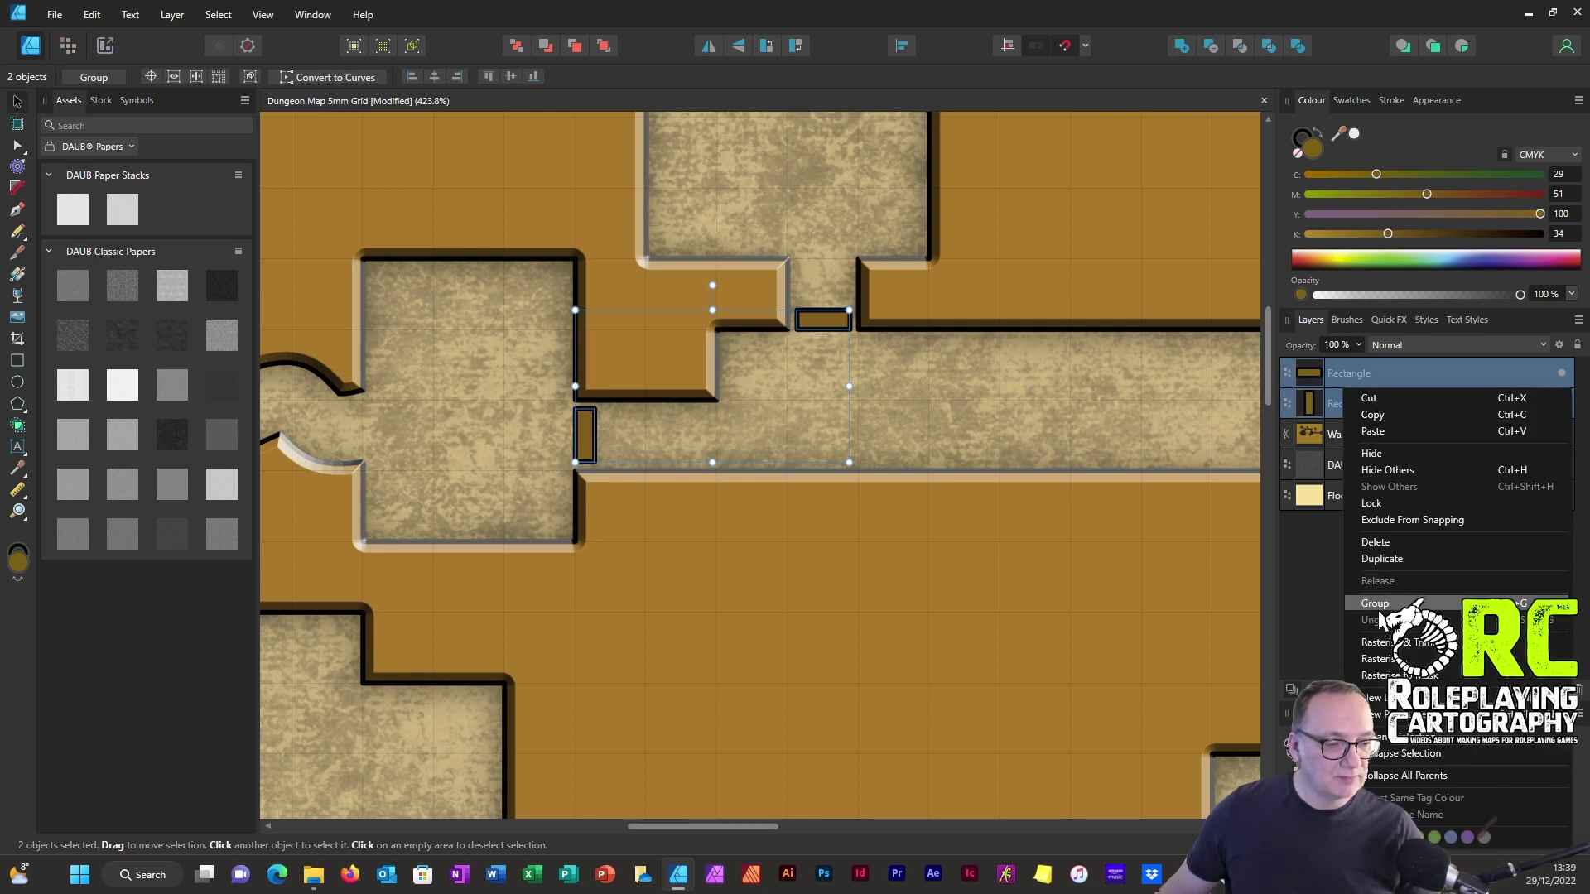
{"action": "left_click", "coordinate": [1376, 604]}
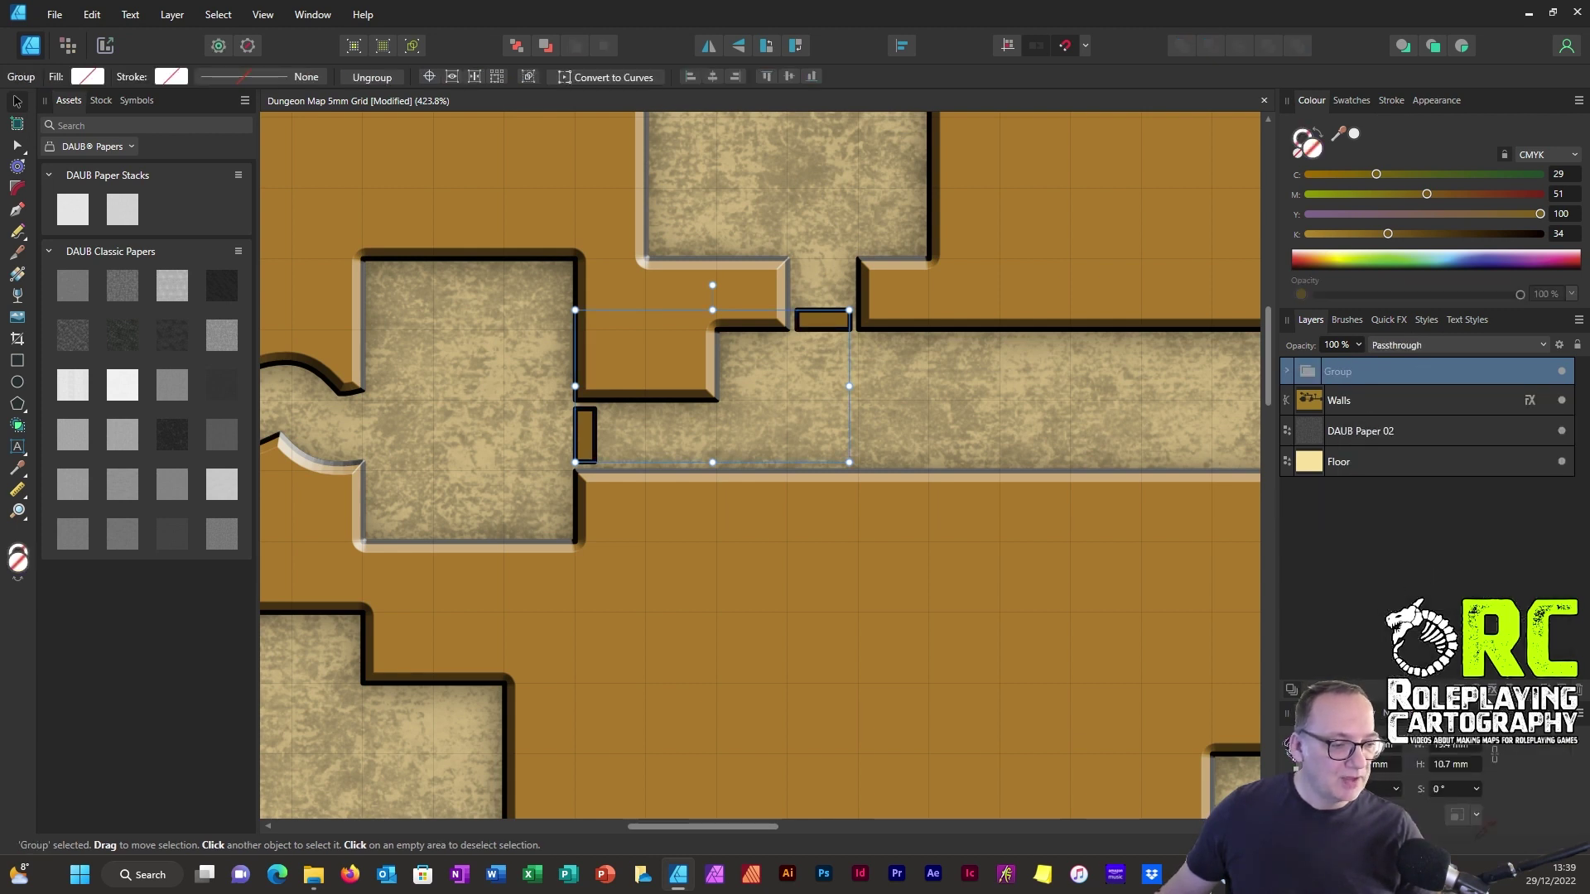
Give the door group an Inner Bevel/Emboss with 45° azimuth.
{"action": "left_click", "coordinate": [1350, 690]}
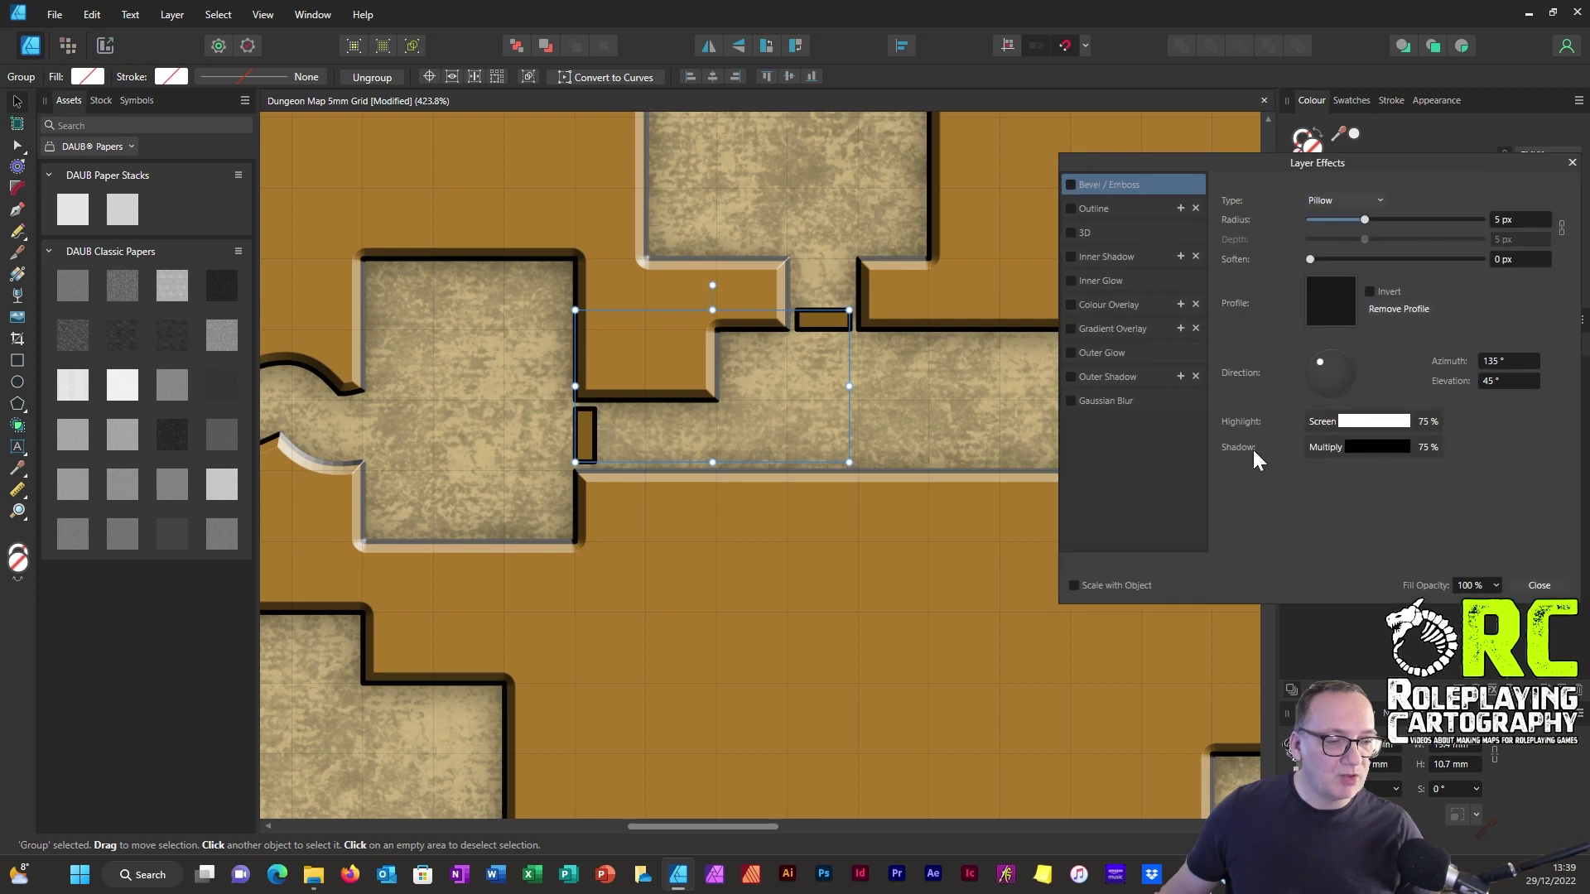
{"action": "left_click", "coordinate": [1070, 185]}
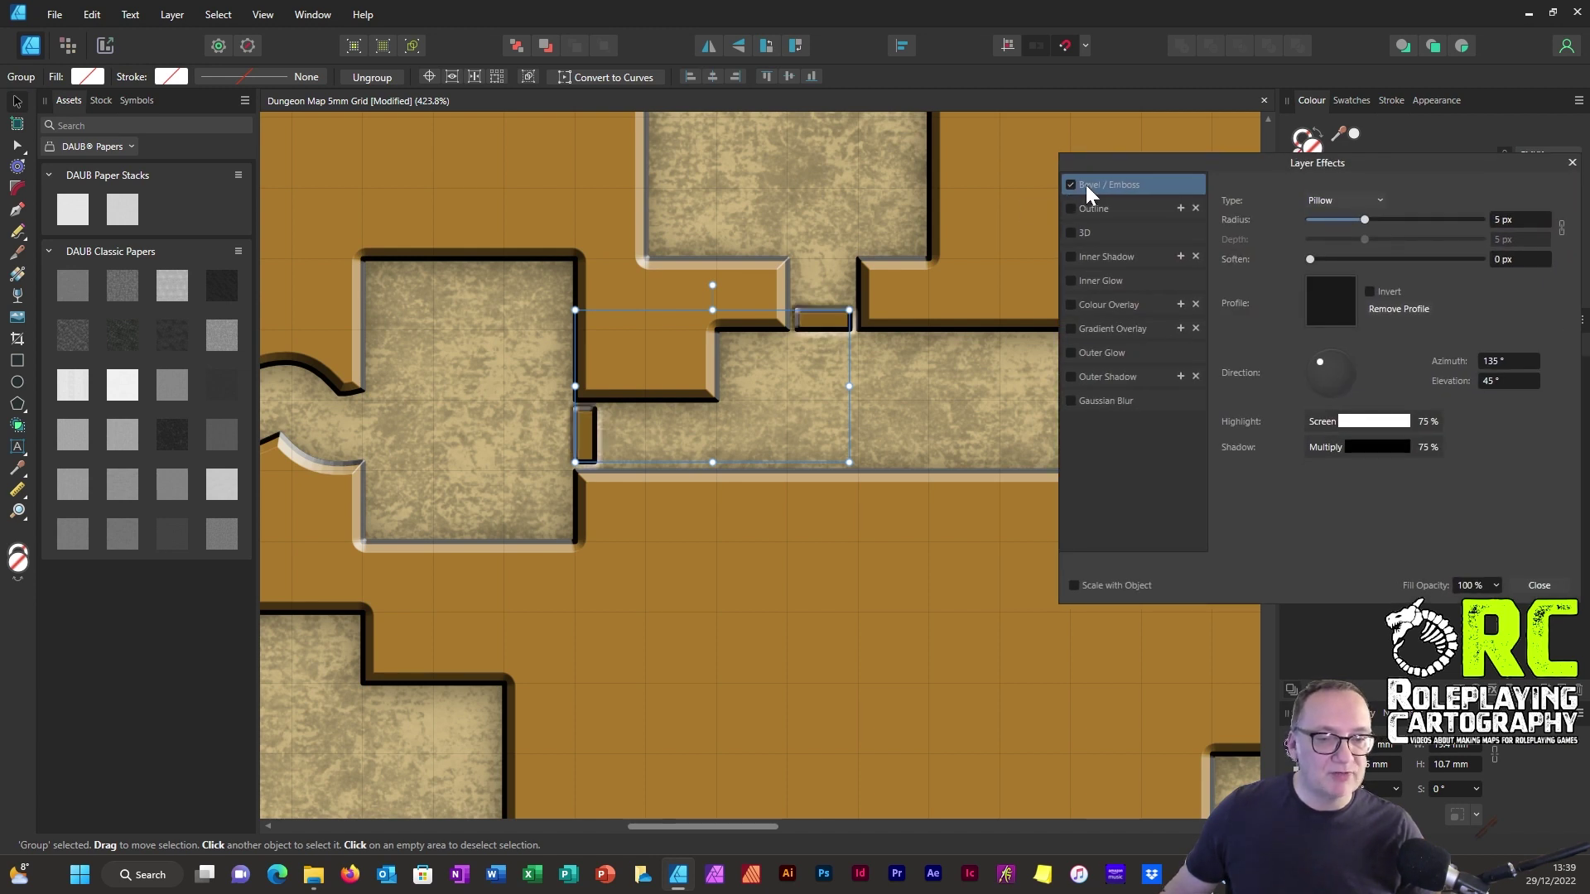
{"action": "left_click", "coordinate": [1345, 200]}
{"action": "left_click", "coordinate": [1338, 221]}
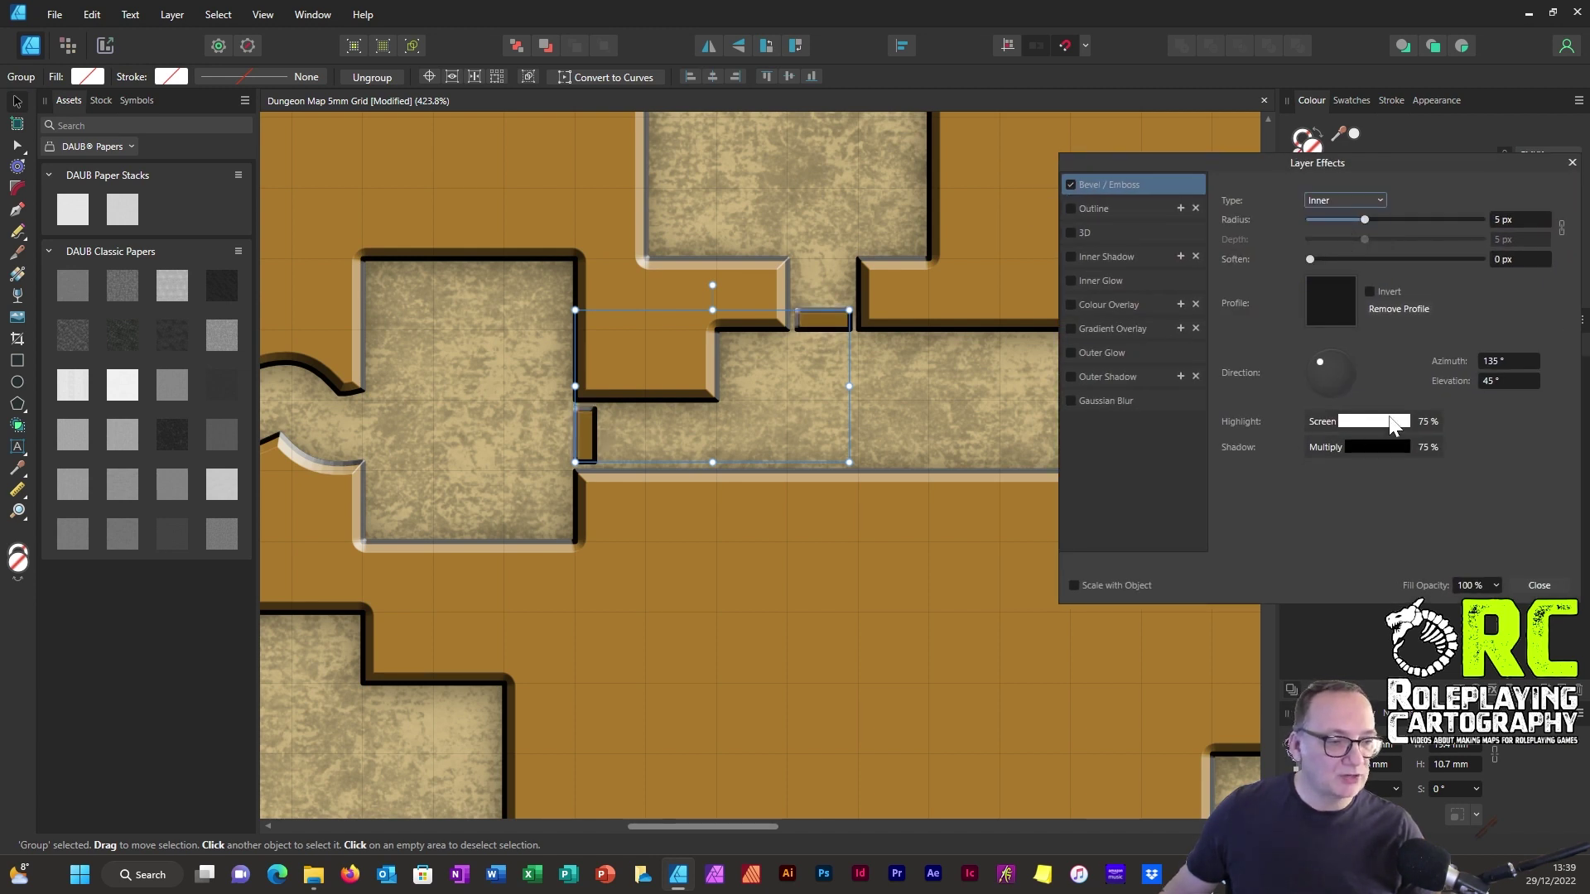
{"action": "left_click", "coordinate": [1504, 359]}
{"action": "type", "text": "45"}
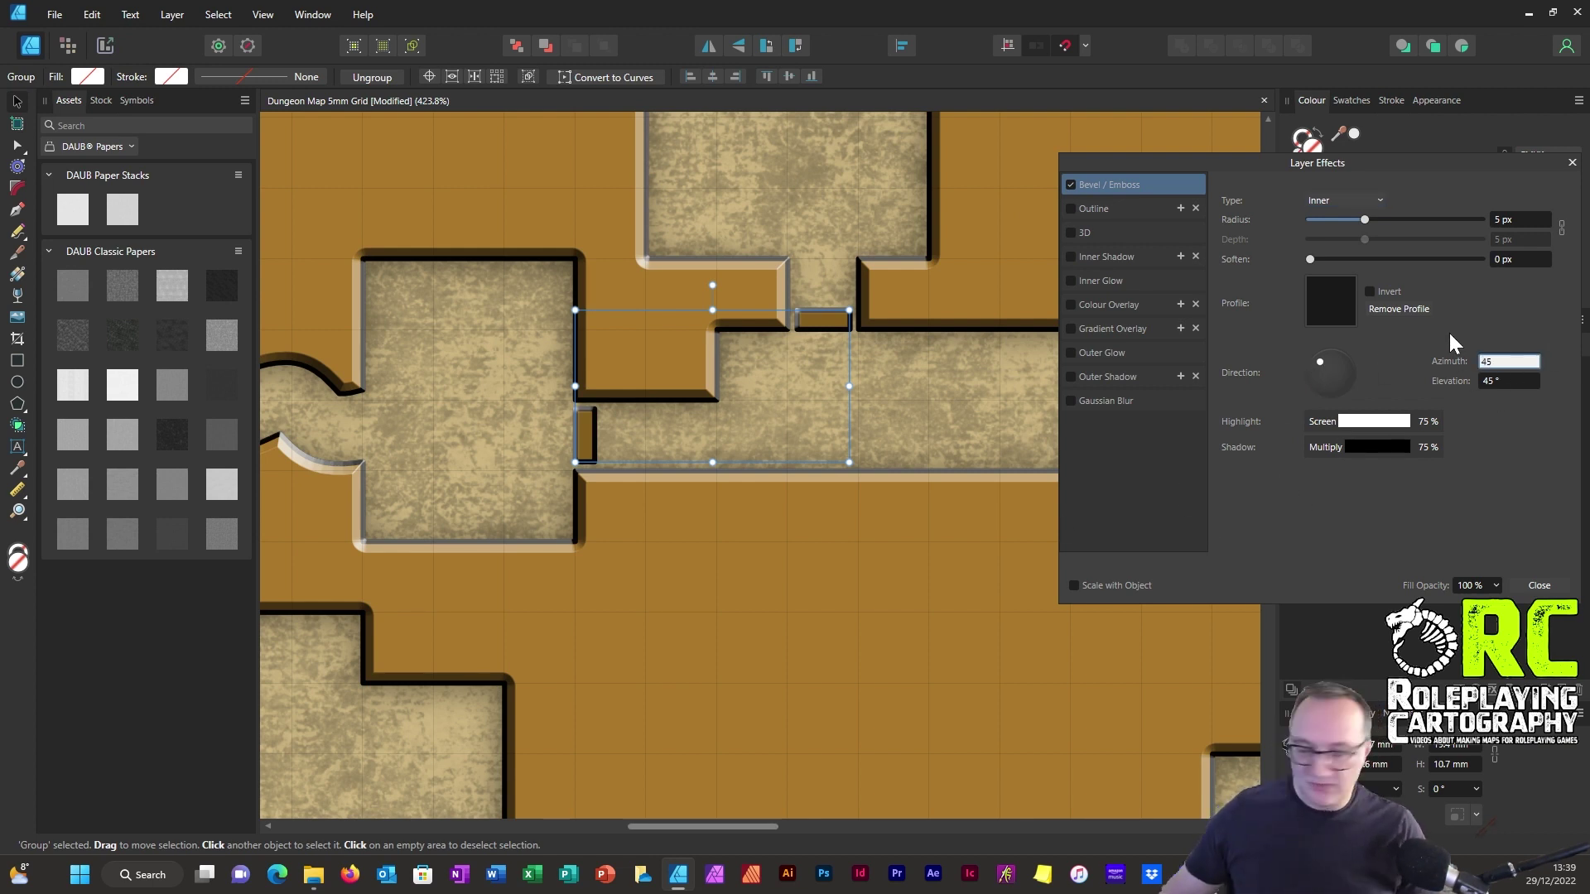
{"action": "key", "text": "Tab"}
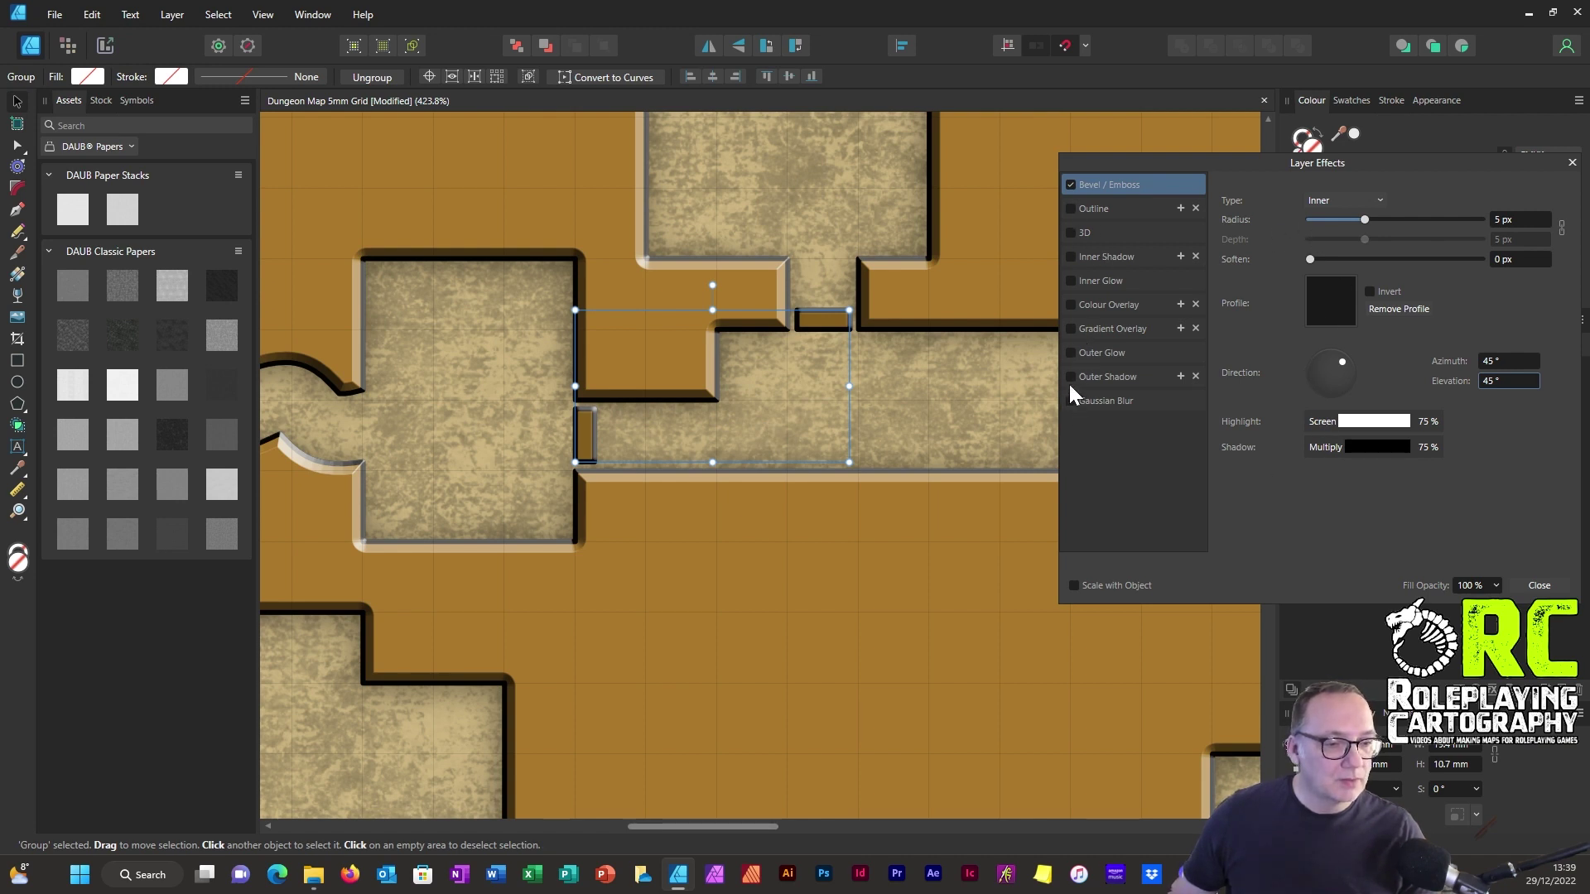
Add an outer shadow to the doors at 225° with 27.6 px radius.
{"action": "left_click", "coordinate": [1097, 377]}
{"action": "mouse_move", "coordinate": [1321, 241]}
{"action": "left_mouse_down"}
{"action": "mouse_move", "coordinate": [1378, 240]}
{"action": "mouse_move", "coordinate": [1328, 259]}
{"action": "left_mouse_up"}
{"action": "left_click_drag", "start_coordinate": [1328, 365], "coordinate": [1313, 361]}
{"action": "left_click_drag", "start_coordinate": [1379, 241], "coordinate": [1426, 245]}
Switch the doors' bevel to the linear profile and close the effects.
{"action": "left_click", "coordinate": [1108, 189]}
{"action": "left_click", "coordinate": [1342, 307]}
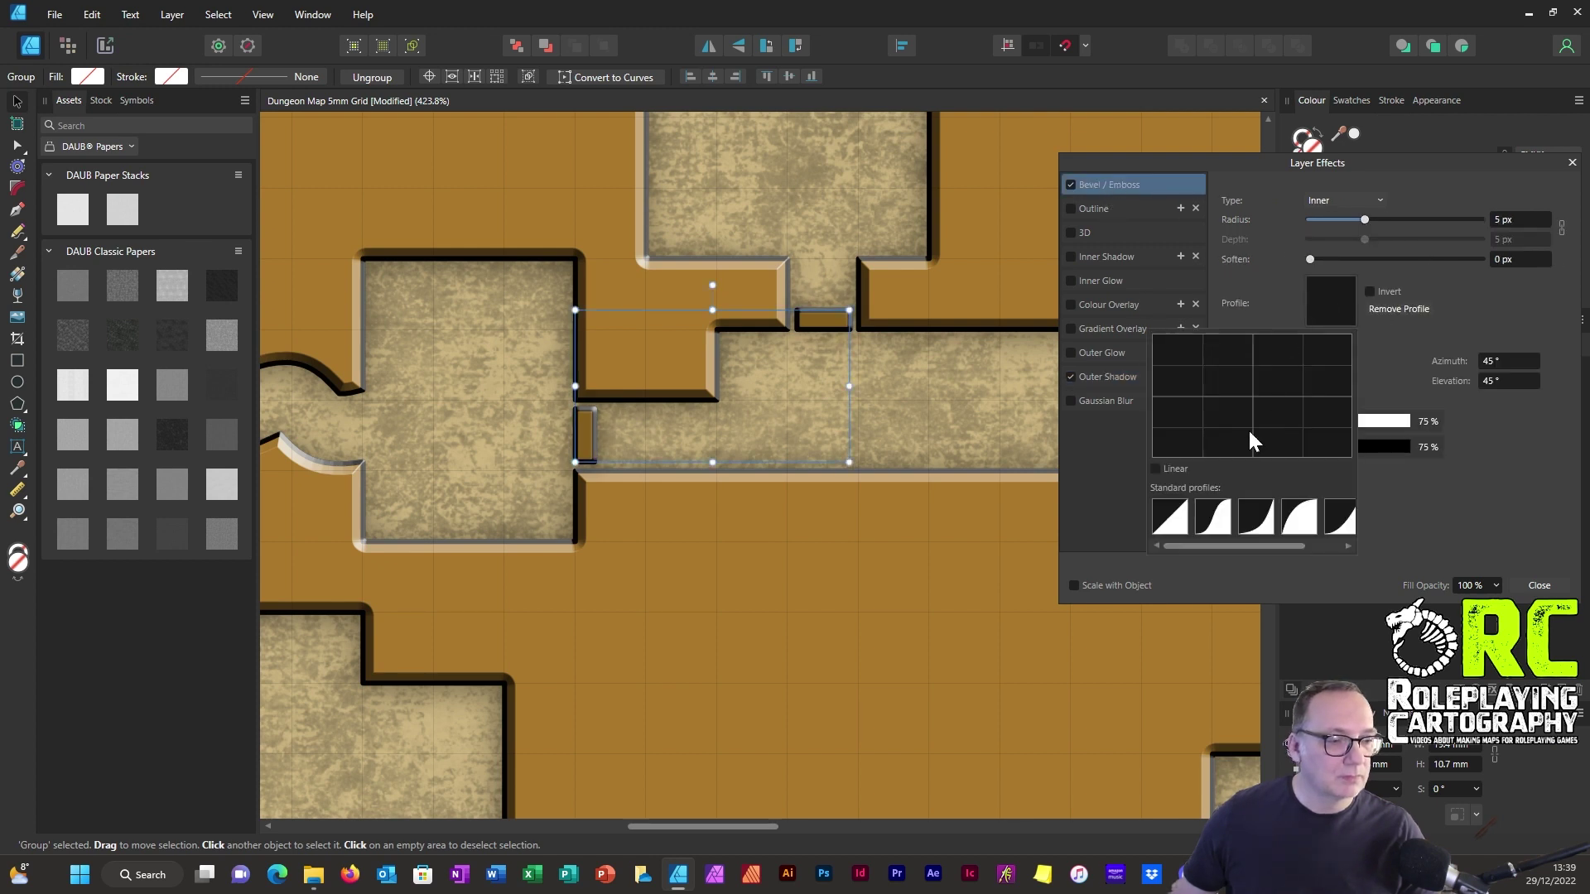
{"action": "left_click", "coordinate": [1169, 520]}
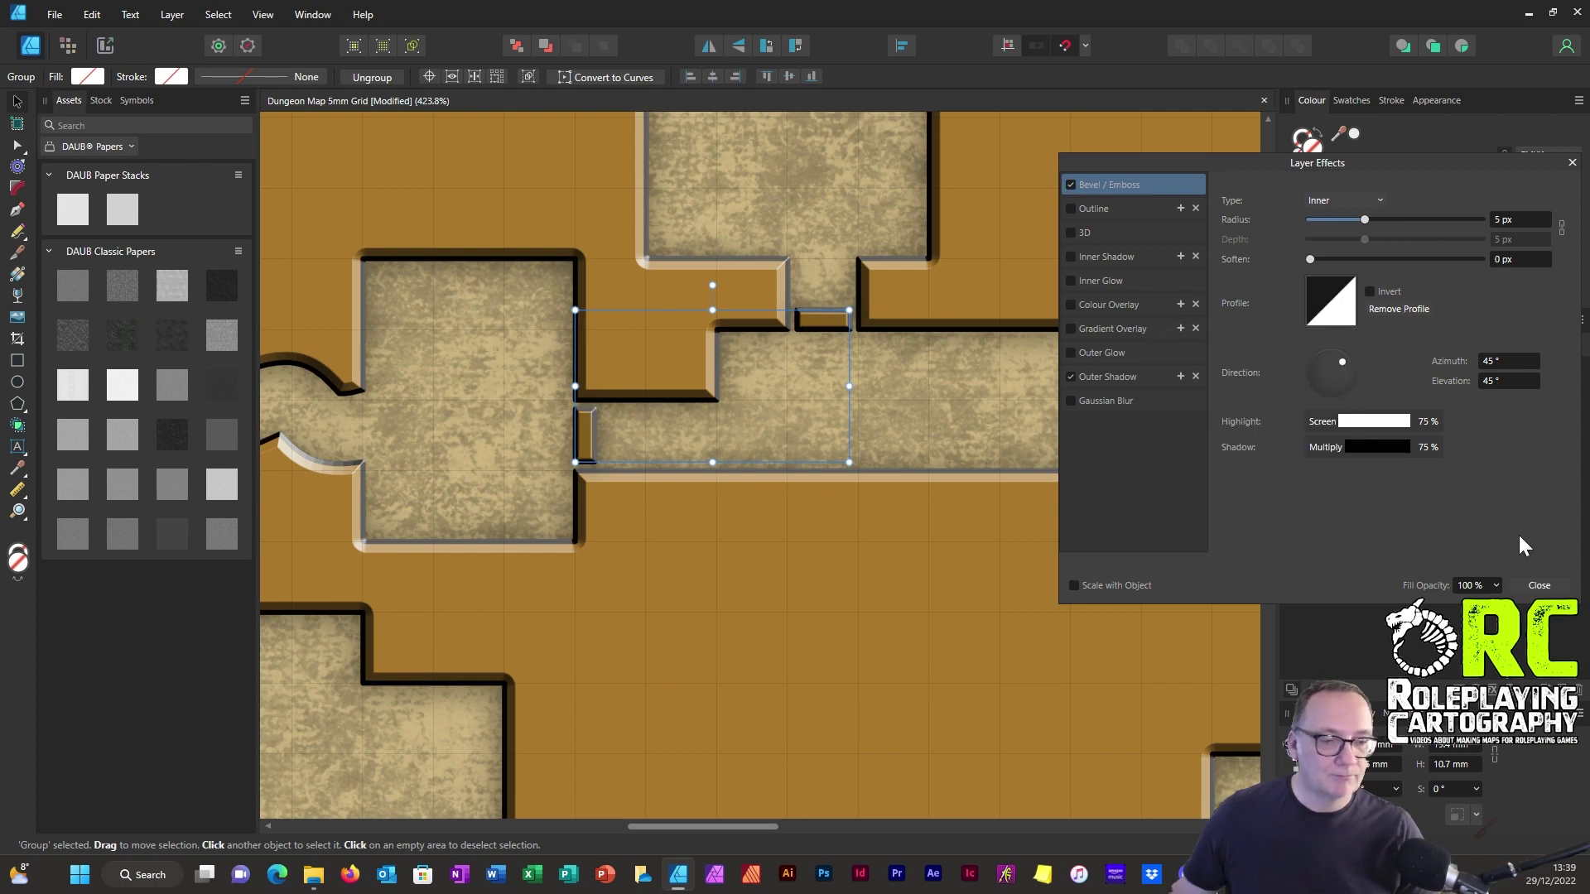
{"action": "left_click", "coordinate": [1539, 586]}
Deselect the doors and drag the DAUB Paper 02 layer to the top of the stack.
{"action": "scroll", "coordinate": [659, 429], "scroll_direction": "down", "scroll_amount": 4}
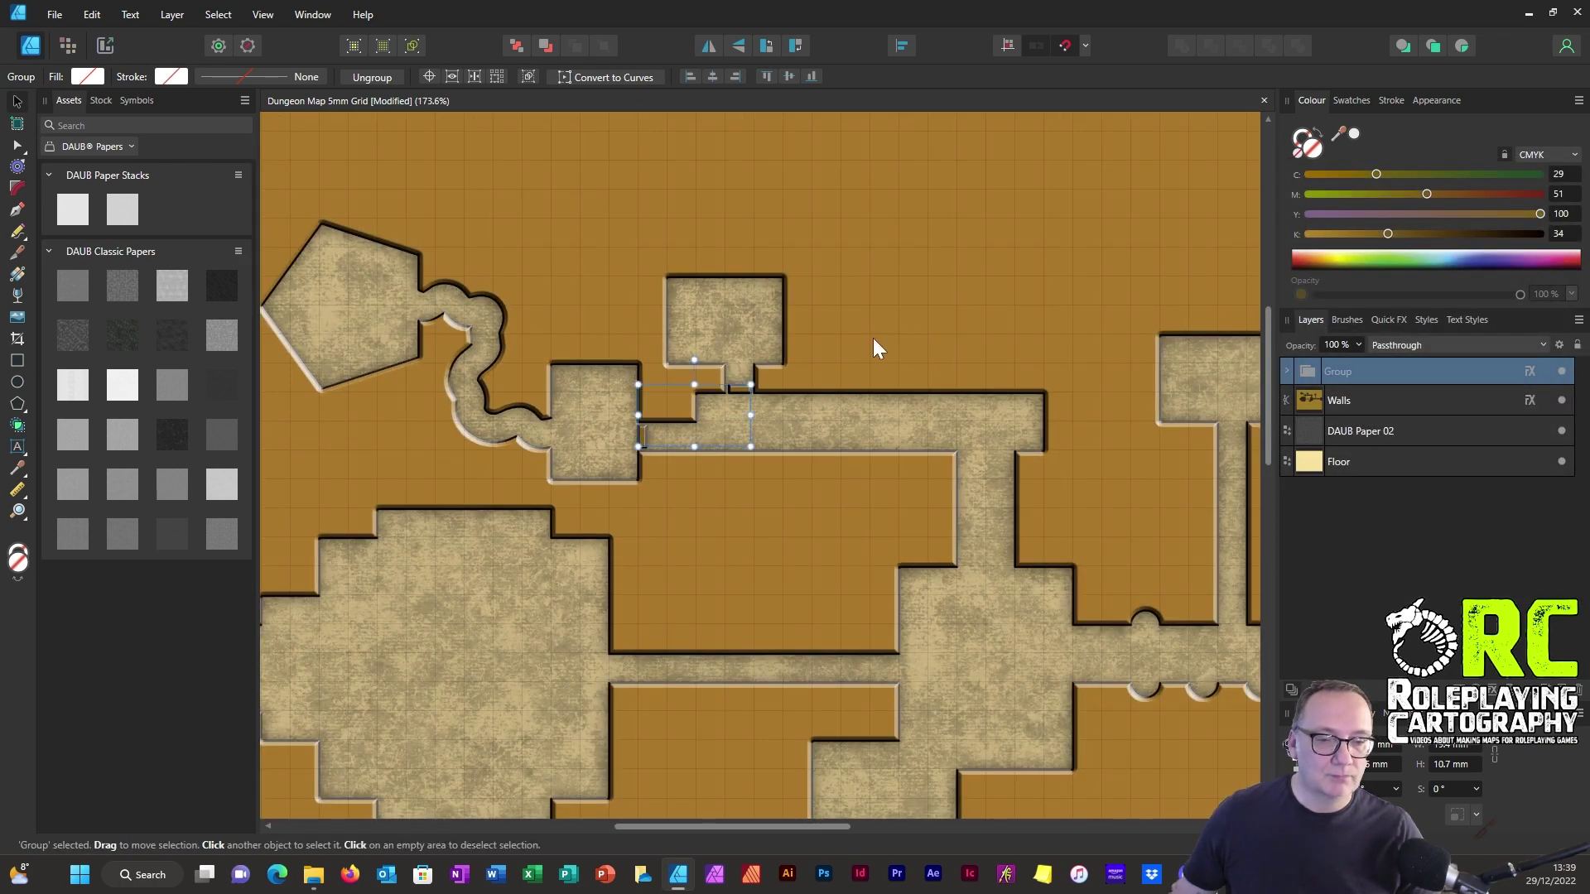
{"action": "scroll", "coordinate": [832, 538], "scroll_direction": "down", "scroll_amount": 4}
{"action": "left_click", "coordinate": [864, 168]}
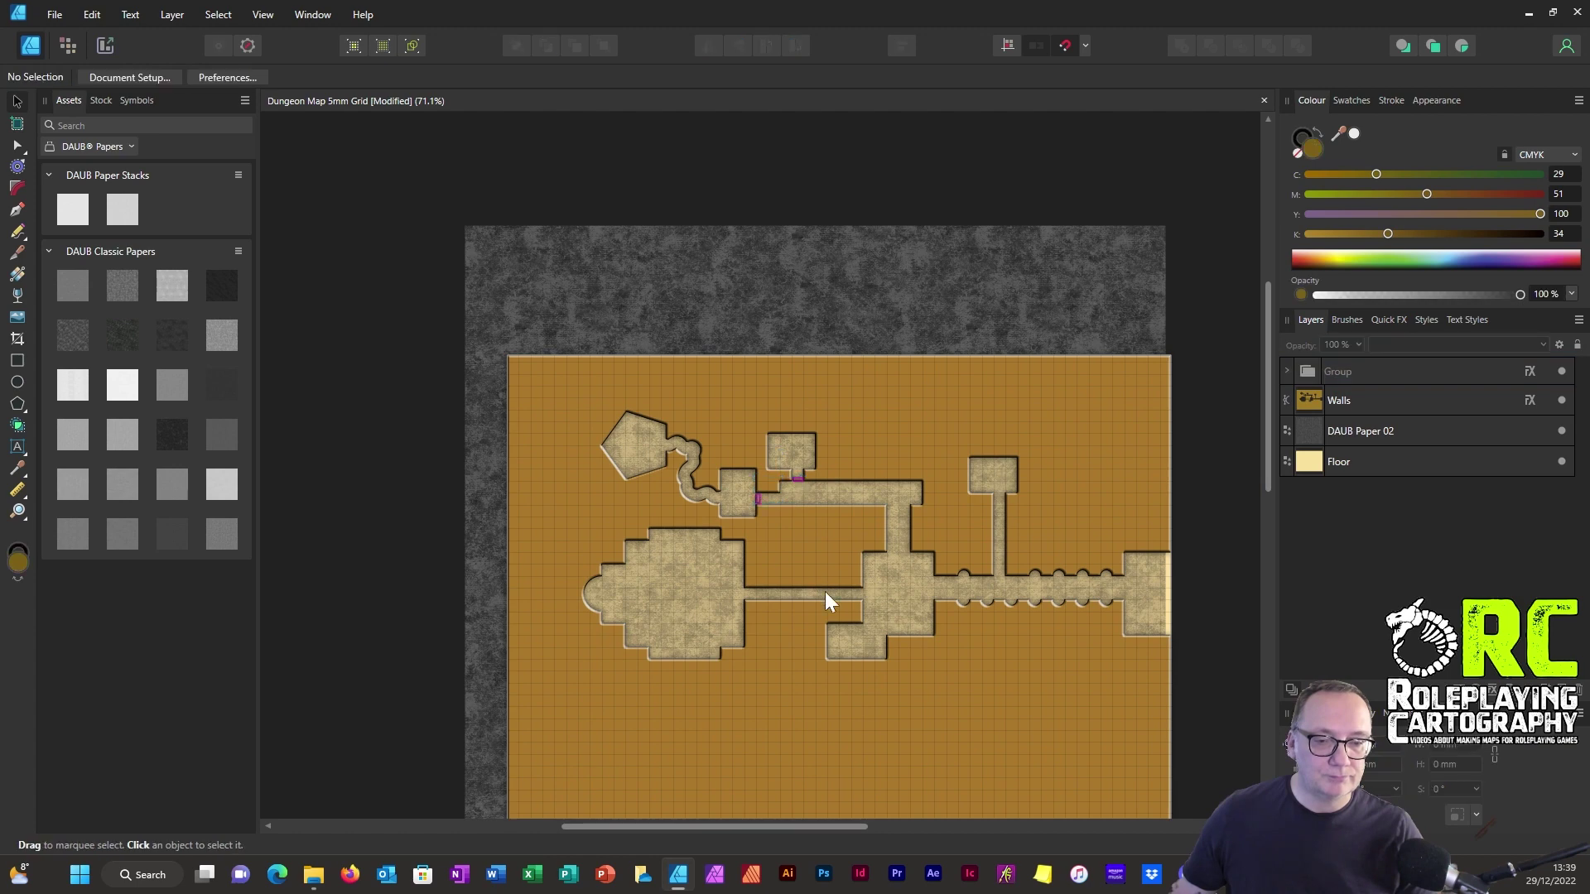
{"action": "scroll", "coordinate": [807, 581], "scroll_direction": "up", "scroll_amount": 4}
{"action": "scroll", "coordinate": [768, 505], "scroll_direction": "down", "scroll_amount": 4}
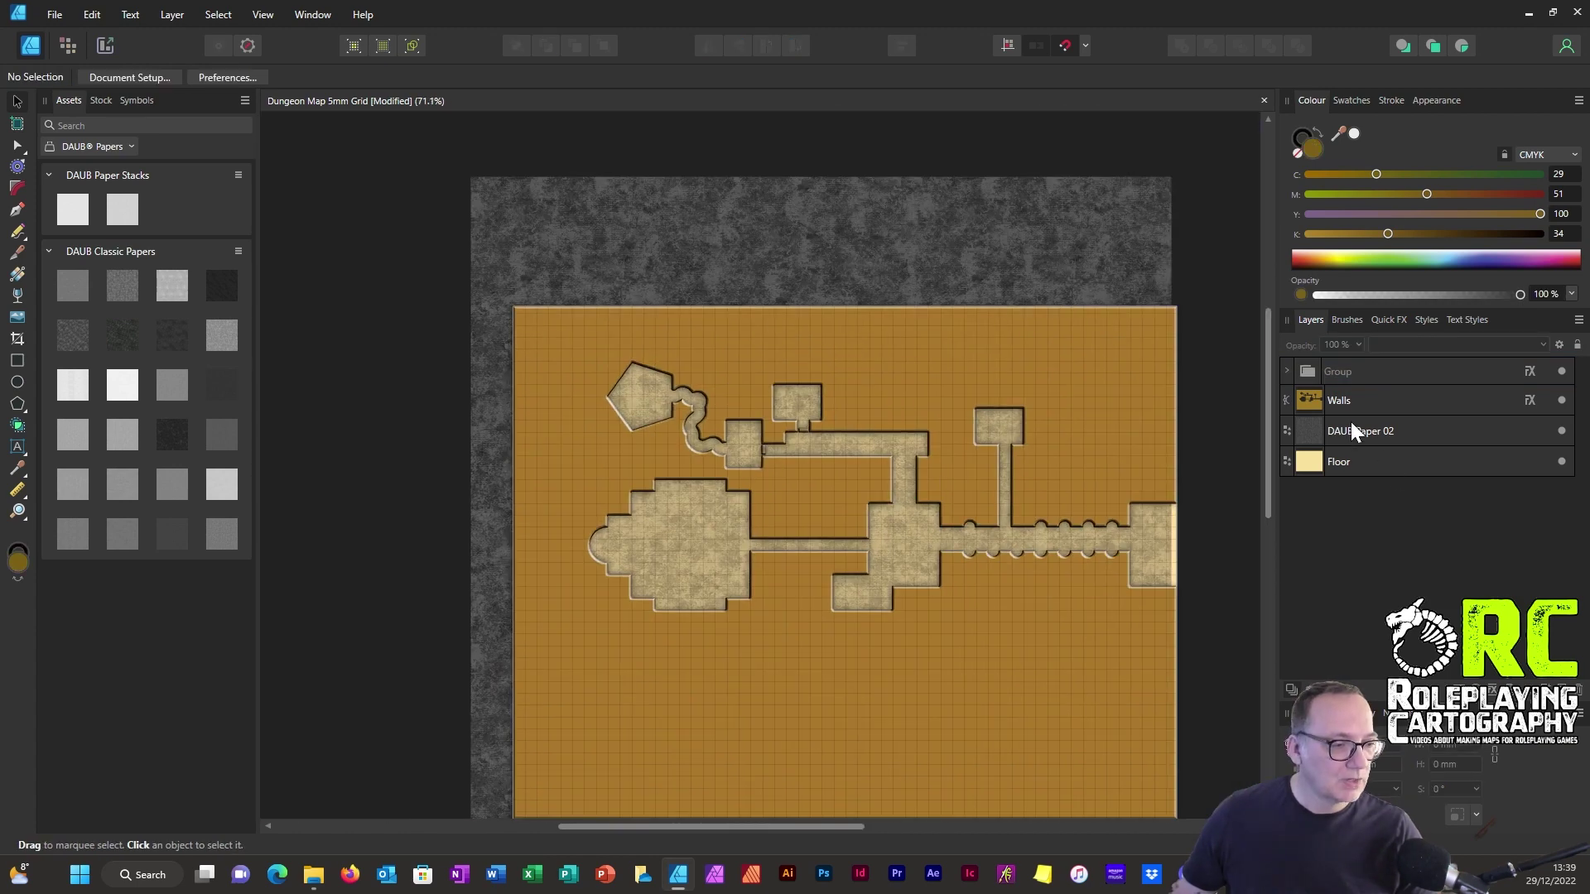
{"action": "left_click_drag", "start_coordinate": [1353, 432], "coordinate": [1325, 365]}
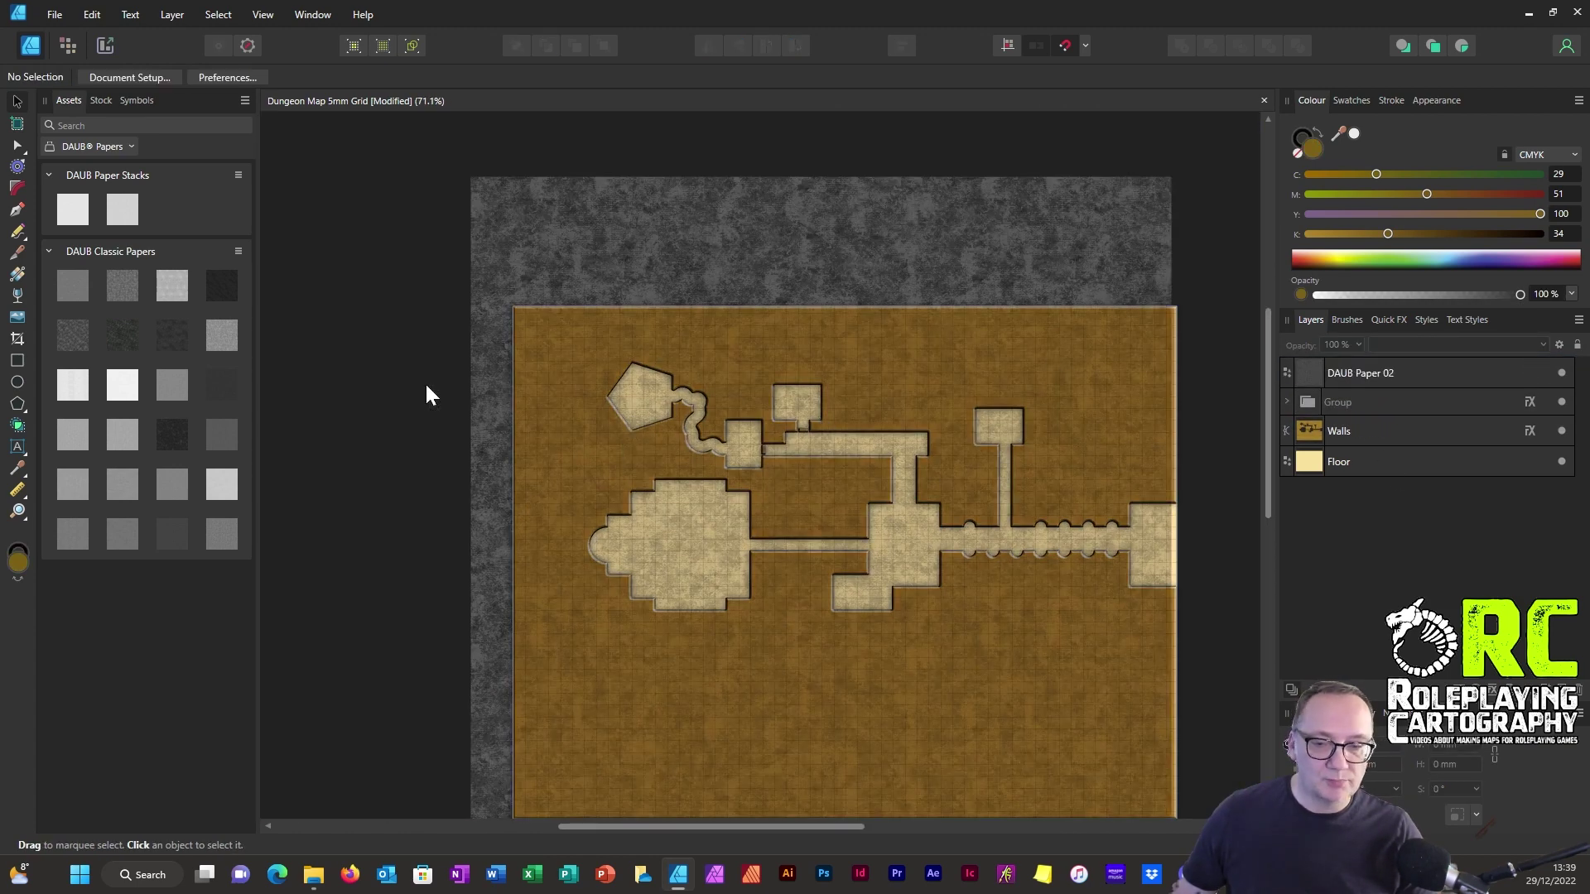
{"action": "scroll", "coordinate": [904, 507], "scroll_direction": "up", "scroll_amount": 6}
{"action": "scroll", "coordinate": [855, 455], "scroll_direction": "down", "scroll_amount": 1}
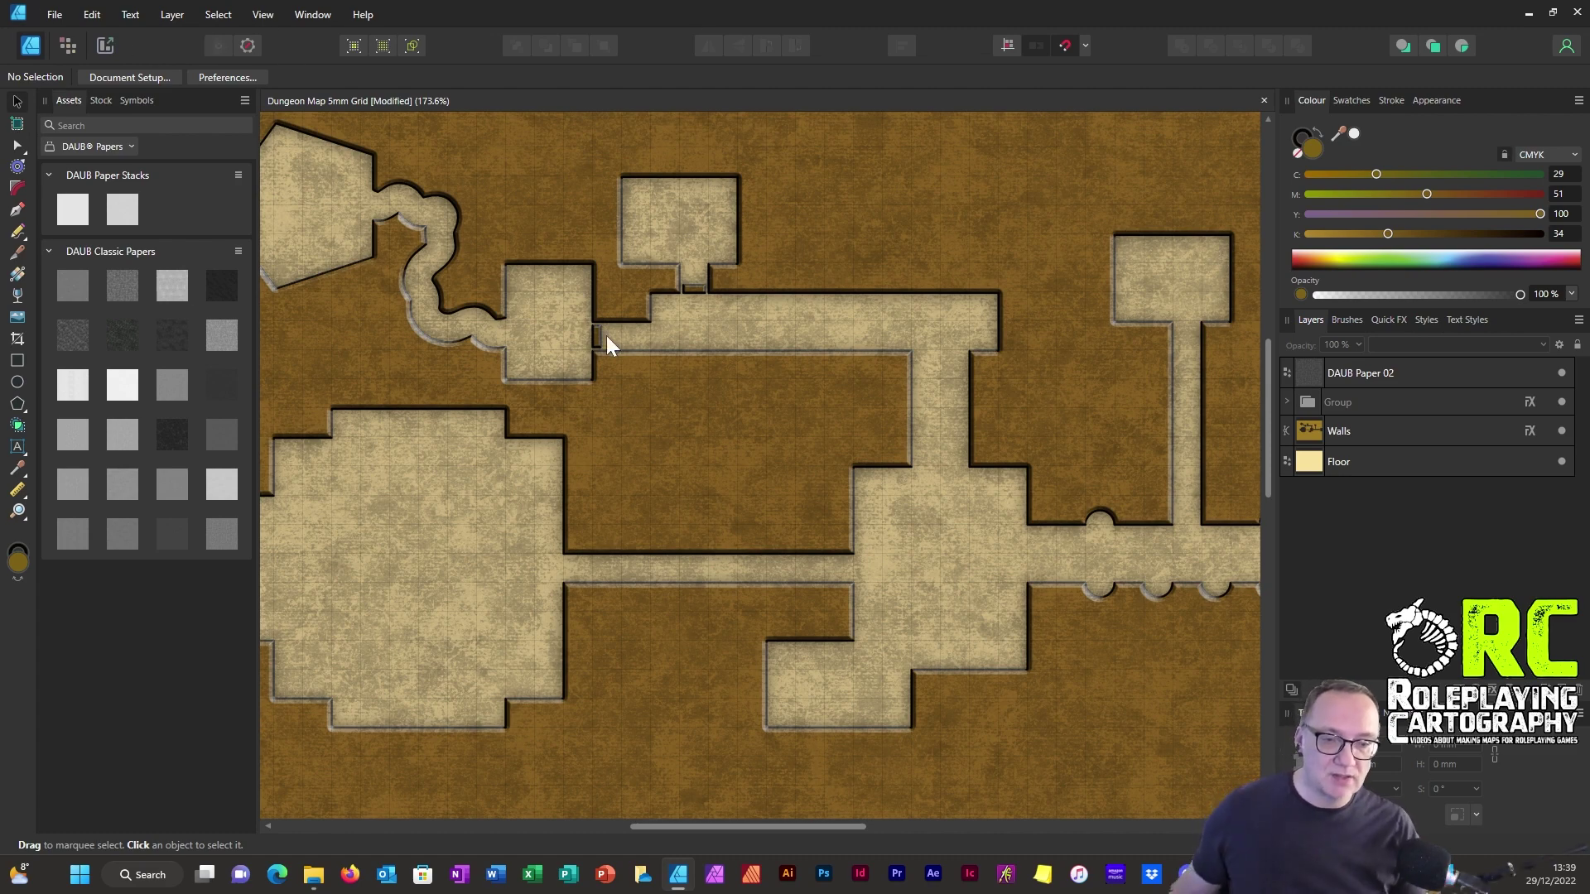
{"action": "scroll", "coordinate": [884, 598], "scroll_direction": "up", "scroll_amount": 4}
{"action": "scroll", "coordinate": [628, 295], "scroll_direction": "down", "scroll_amount": 3}
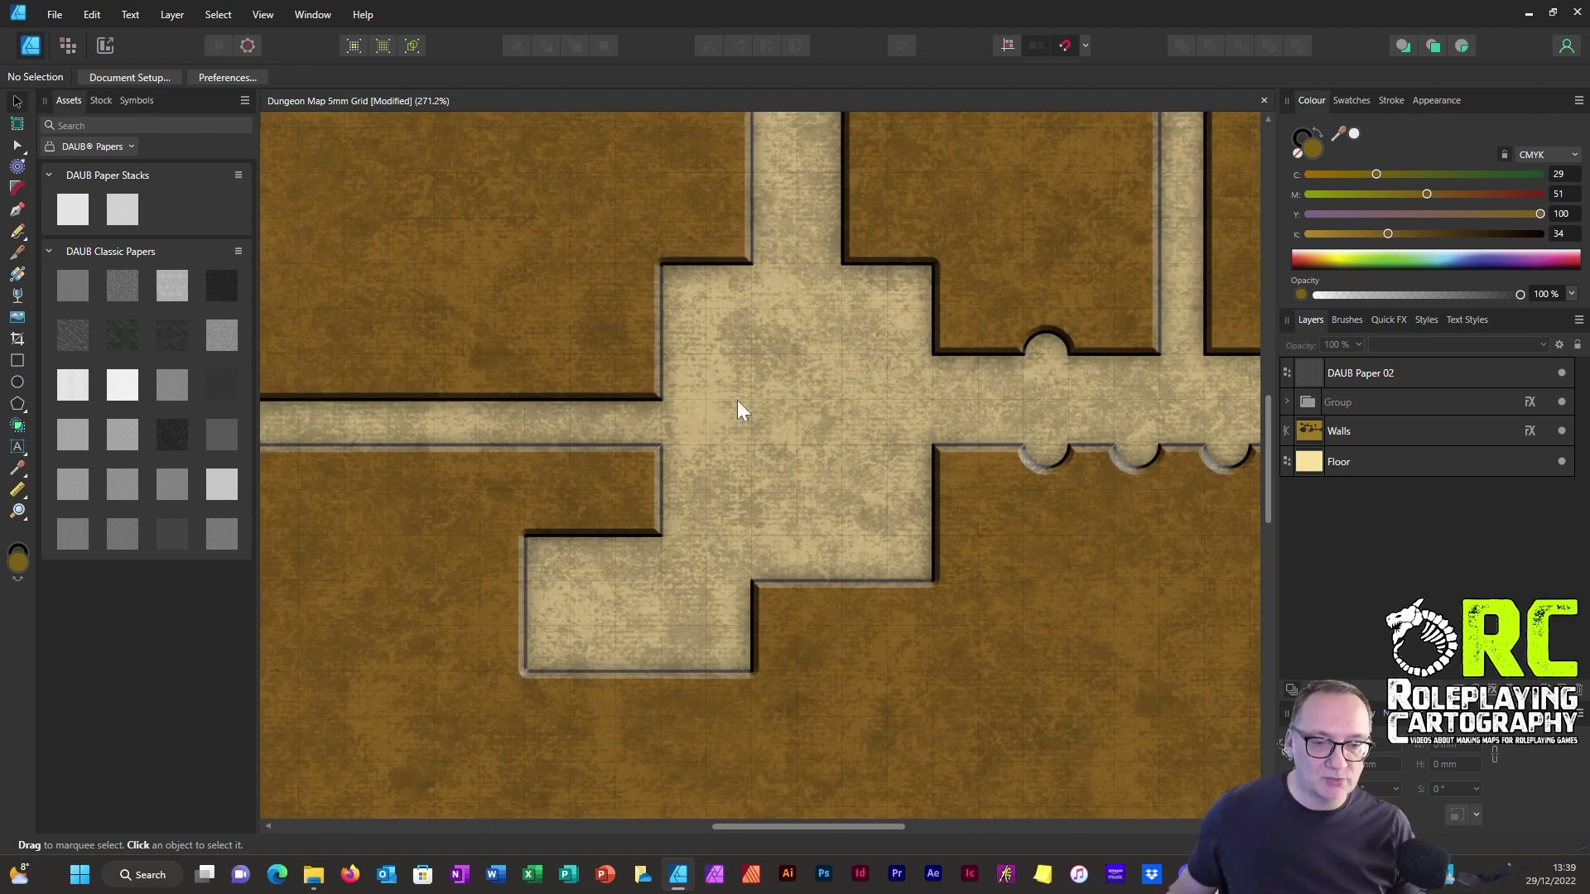
{"action": "scroll", "coordinate": [950, 734], "scroll_direction": "down", "scroll_amount": 2}
{"action": "scroll", "coordinate": [816, 539], "scroll_direction": "down", "scroll_amount": 3}
{"action": "scroll", "coordinate": [763, 533], "scroll_direction": "up", "scroll_amount": 3}
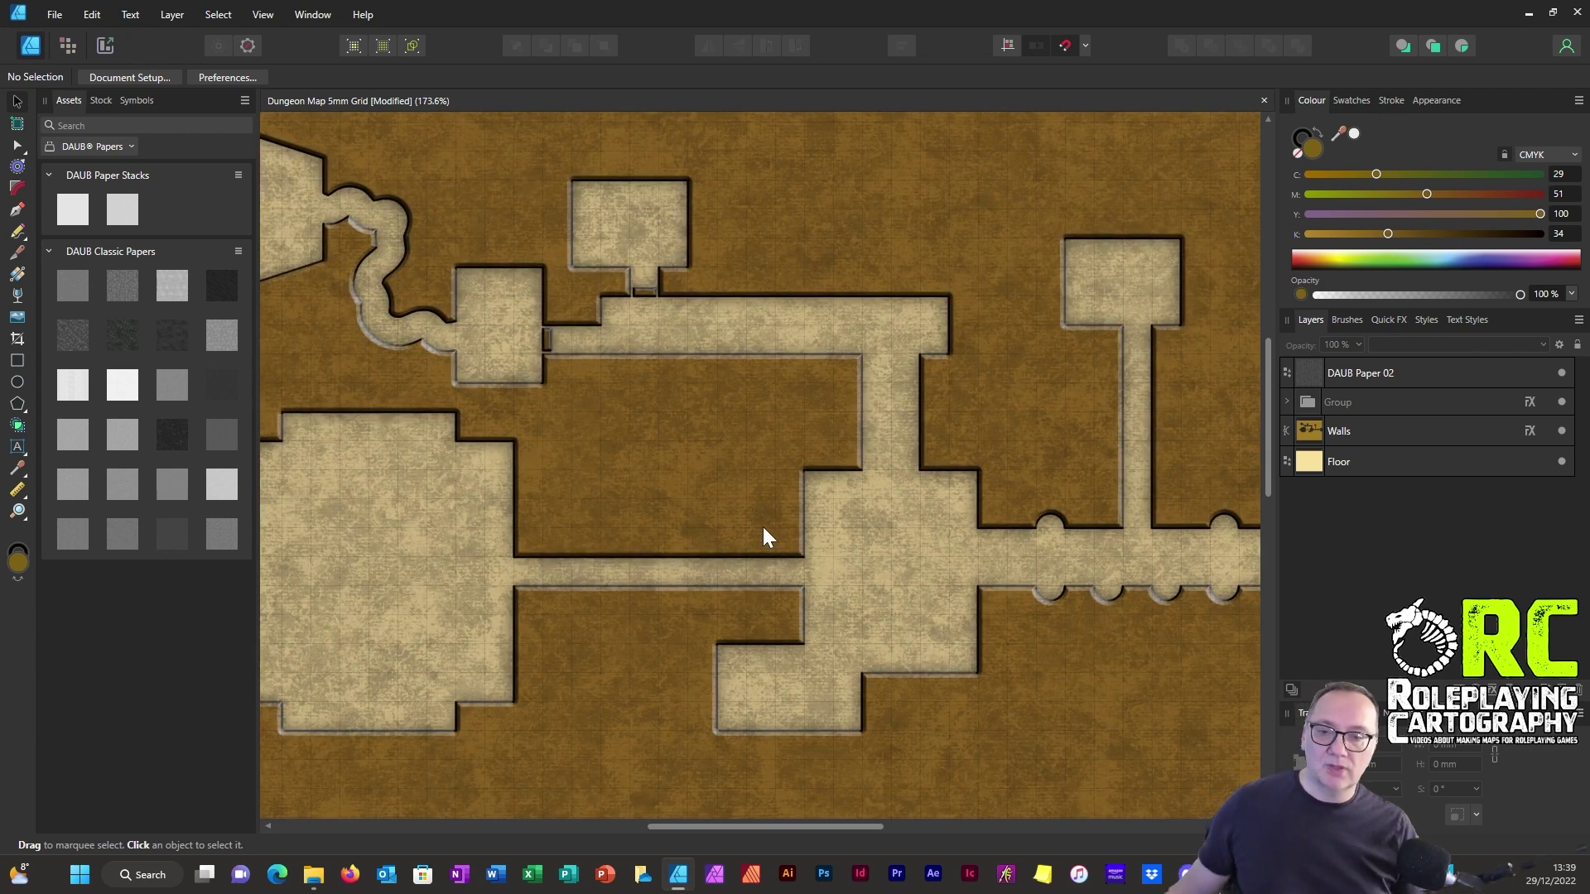